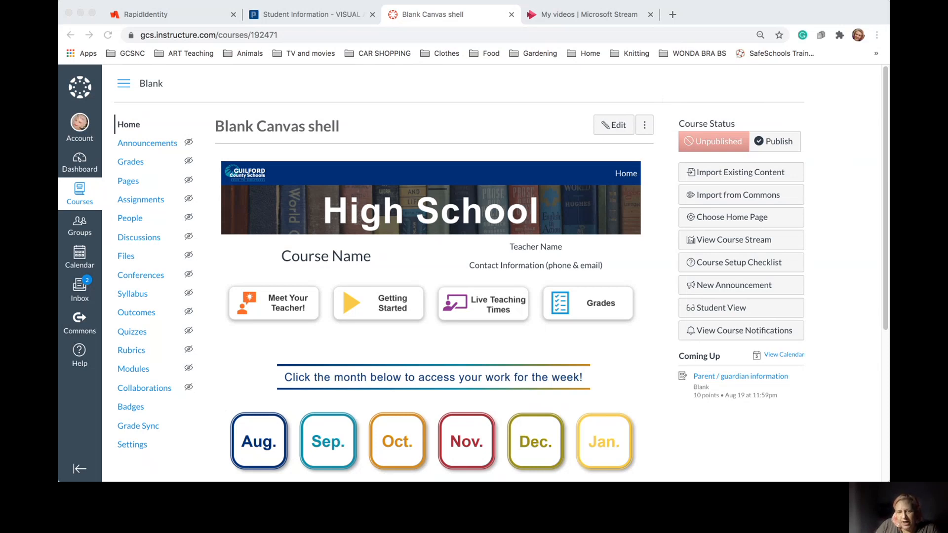
# Edit the course homepage, enlarge the editor to show the whole High School template, and select its banner
pyautogui.click(280, 466)
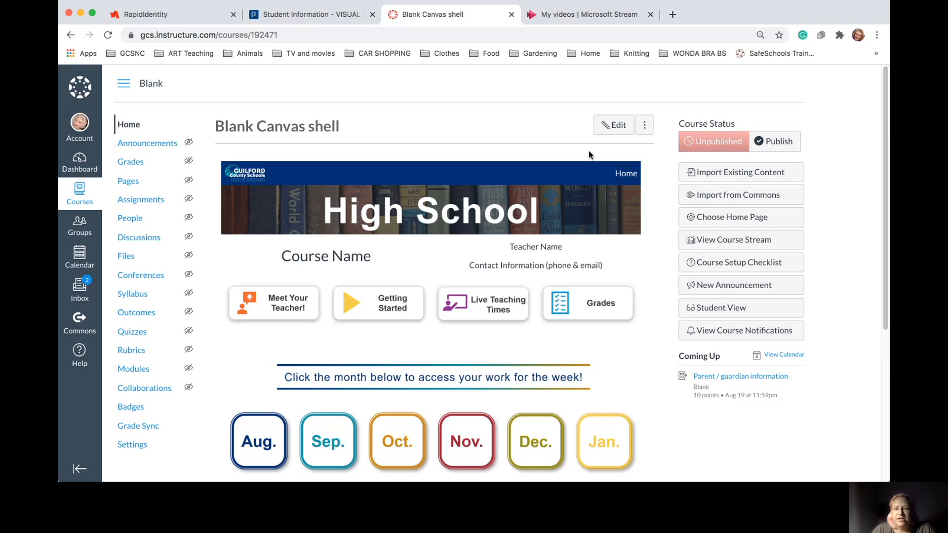
pyautogui.click(617, 125)
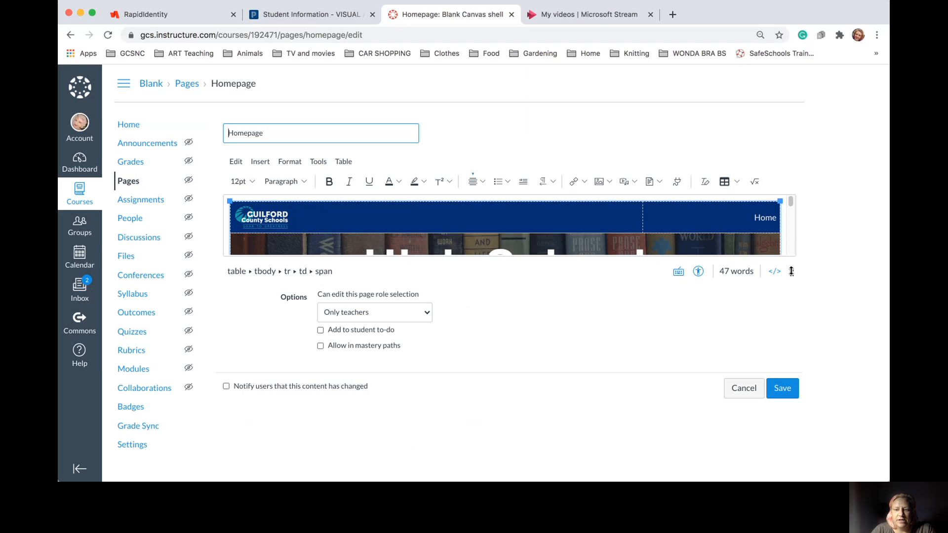
pyautogui.moveTo(792, 271); pyautogui.dragTo(789, 282)
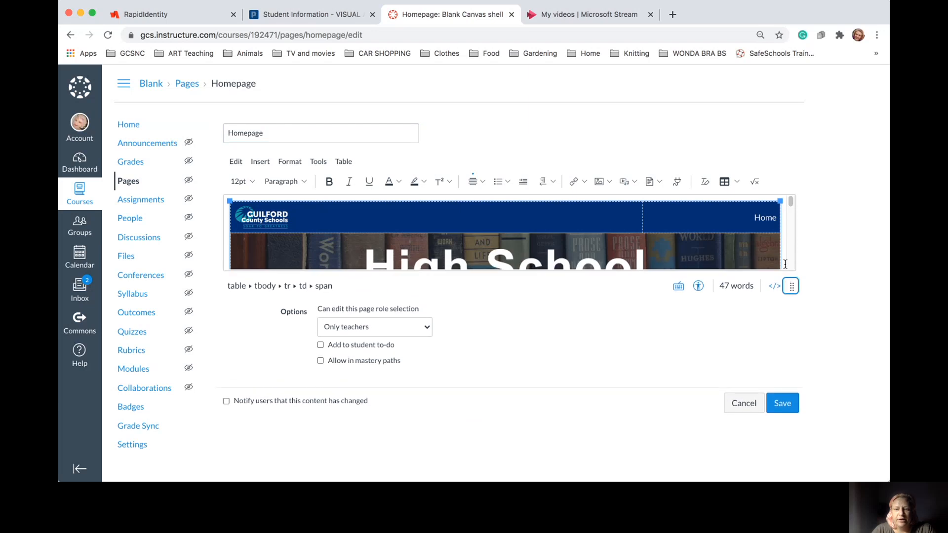
pyautogui.click(783, 247)
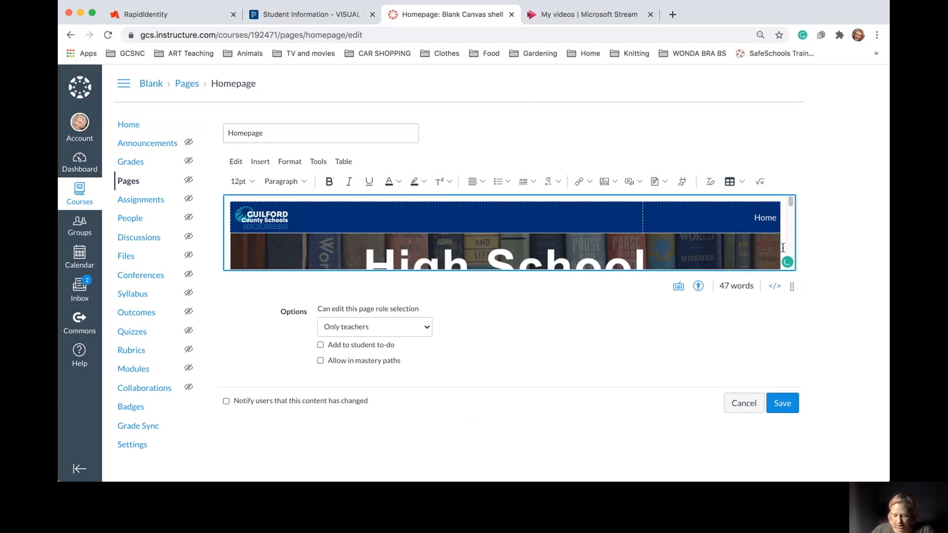
pyautogui.click(782, 248)
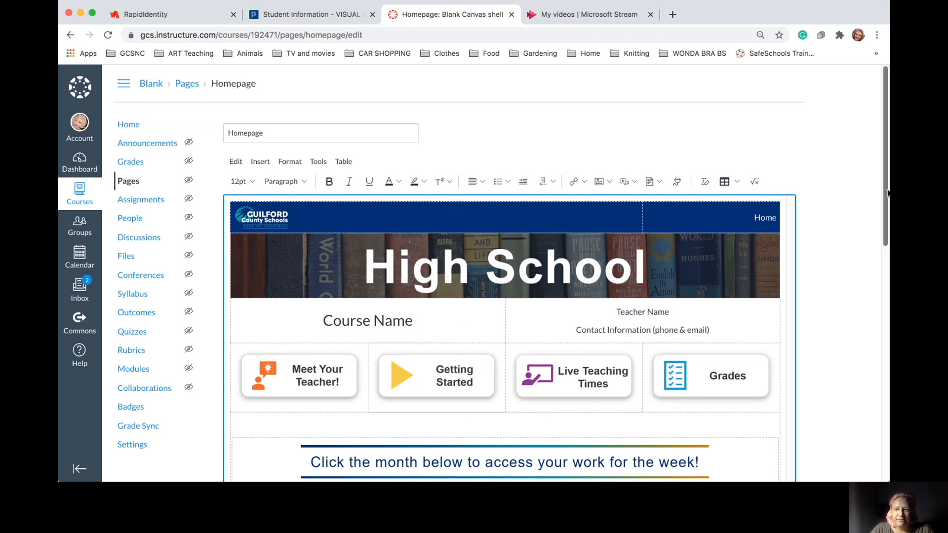
pyautogui.moveTo(887, 193); pyautogui.dragTo(872, 220)
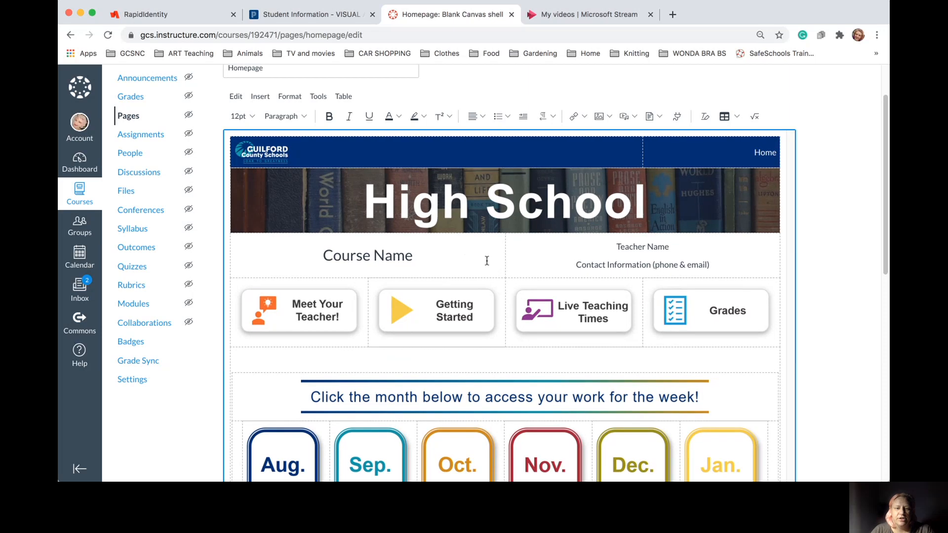
pyautogui.click(659, 213)
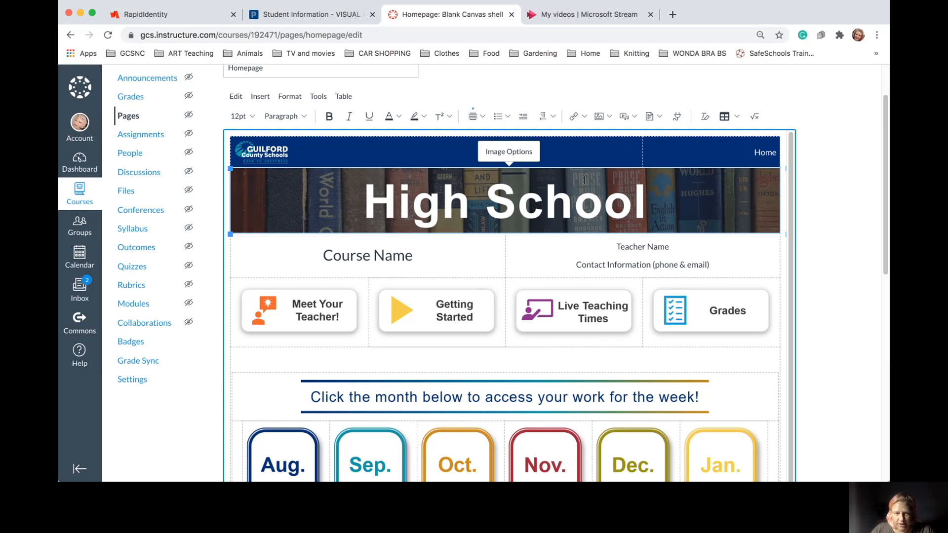
# Delete the High School banner image and bring up the editor's Images insert menu
pyautogui.press('BackSpace')
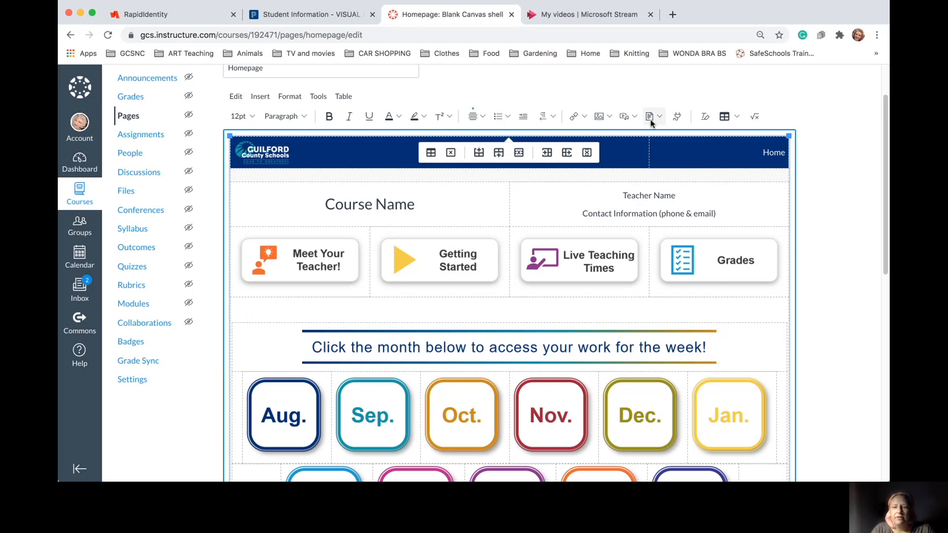
pyautogui.click(610, 117)
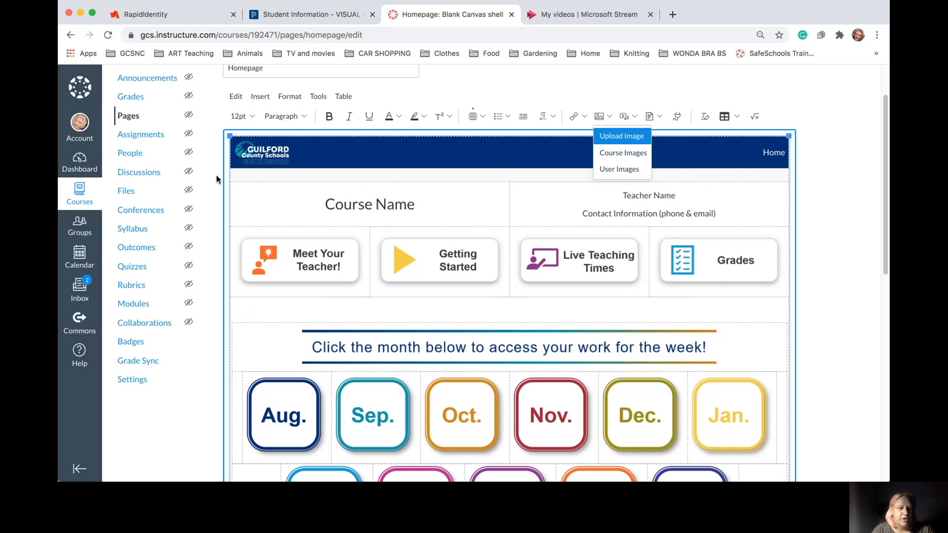
pyautogui.click(126, 192)
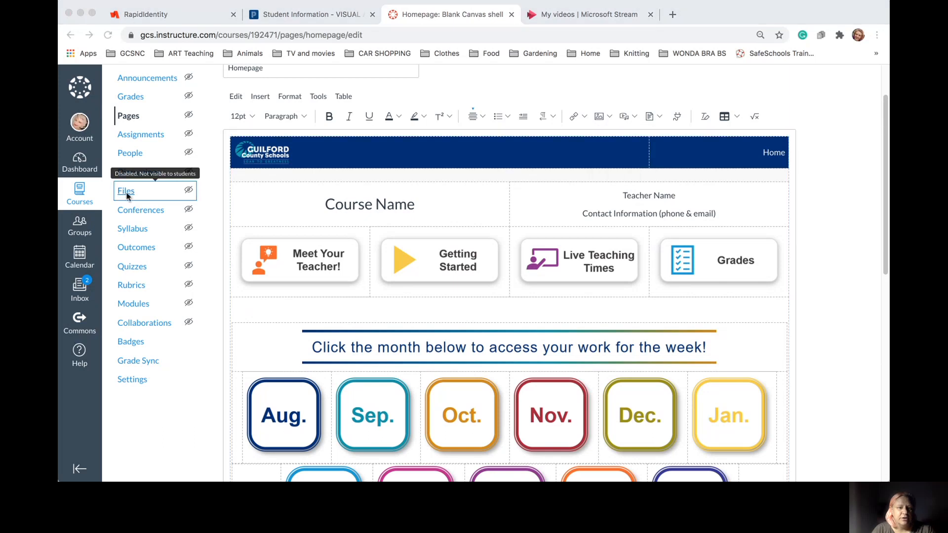
pyautogui.click(514, 169)
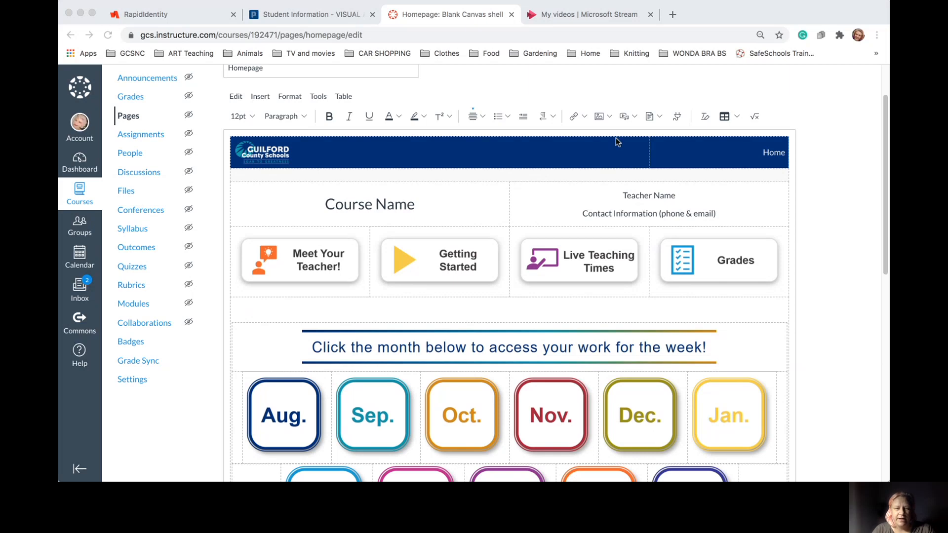
pyautogui.click(600, 116)
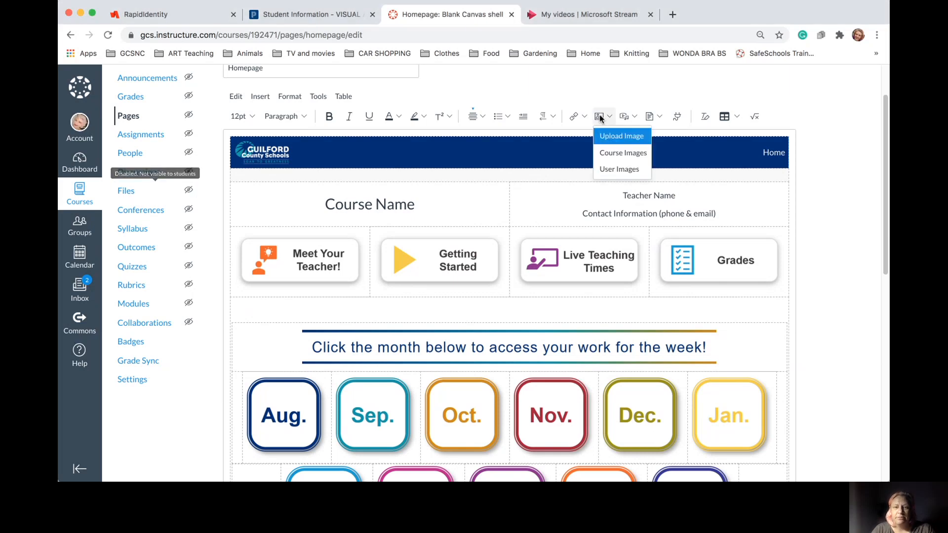
# Insert the DHS ART banner from Course Images at the top of the homepage
pyautogui.click(624, 153)
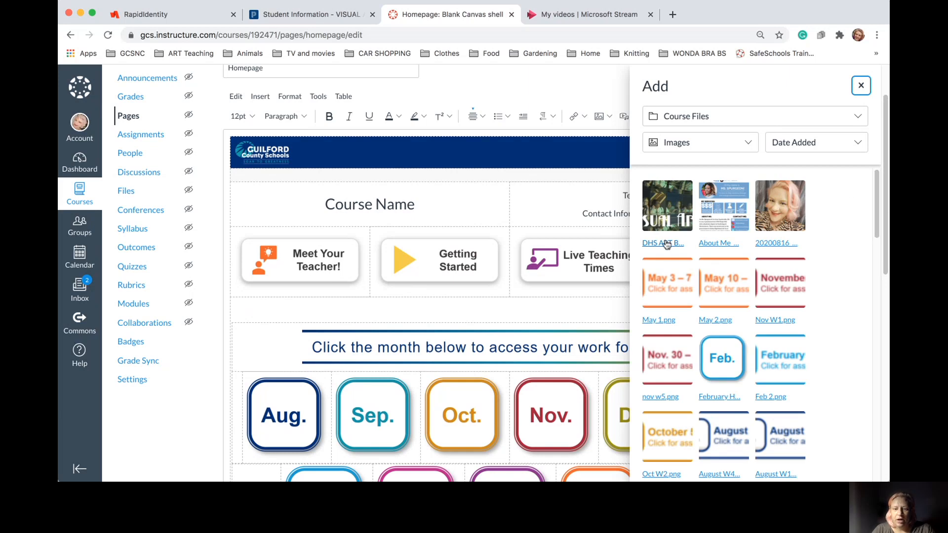
pyautogui.scroll(-7, 673, 259)
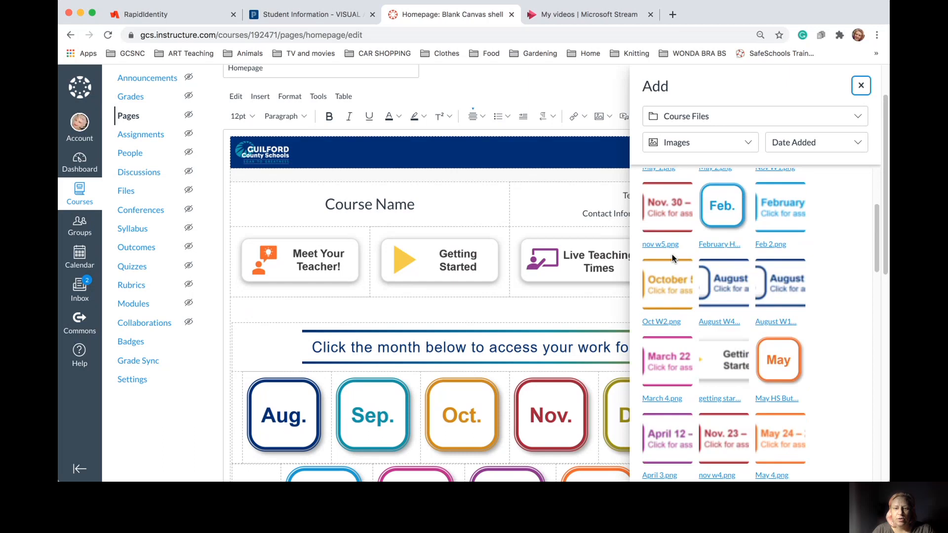
pyautogui.scroll(8, 673, 259)
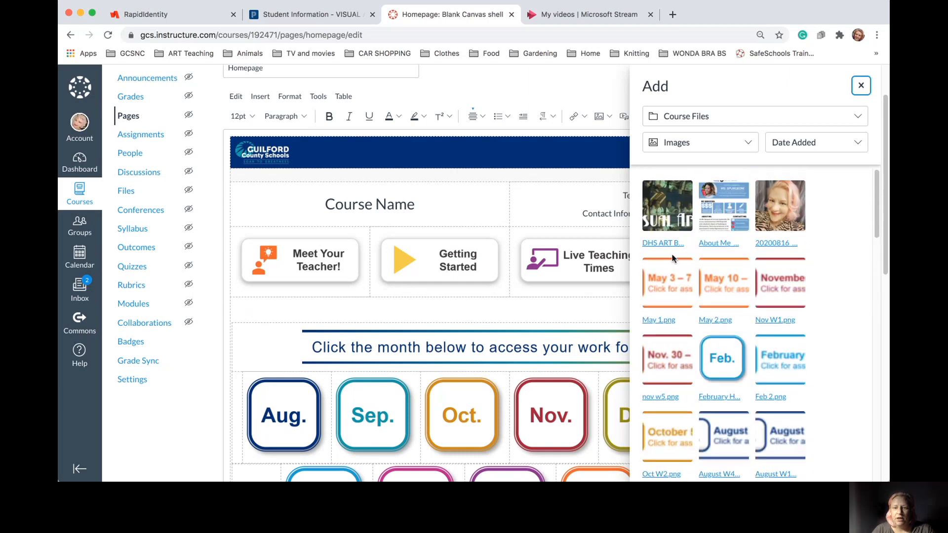
pyautogui.scroll(2, 766, 165)
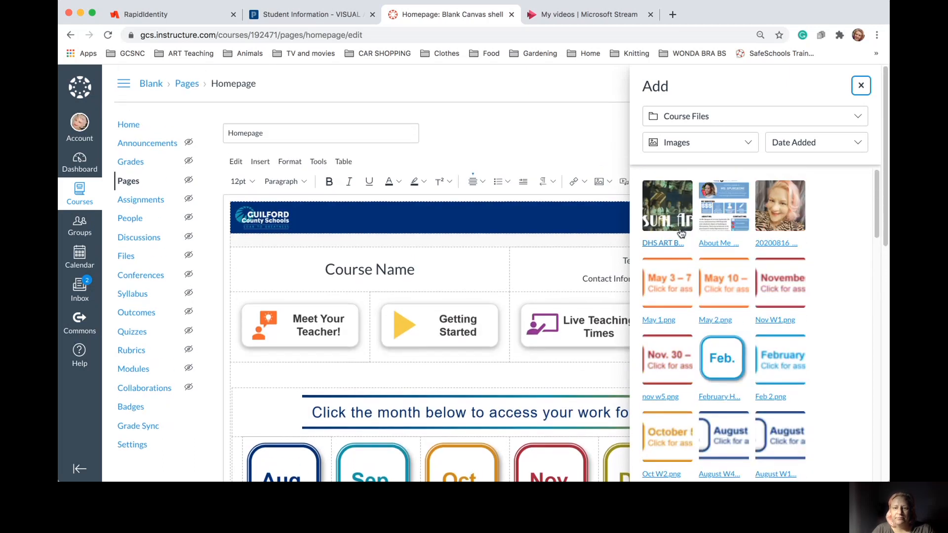
pyautogui.click(675, 212)
pyautogui.scroll(-3, 674, 206)
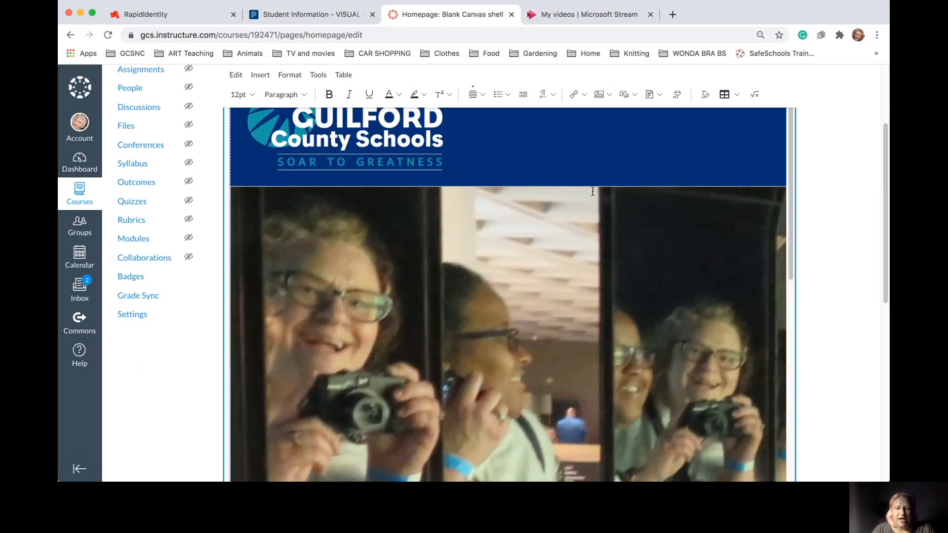
pyautogui.scroll(-10, 519, 265)
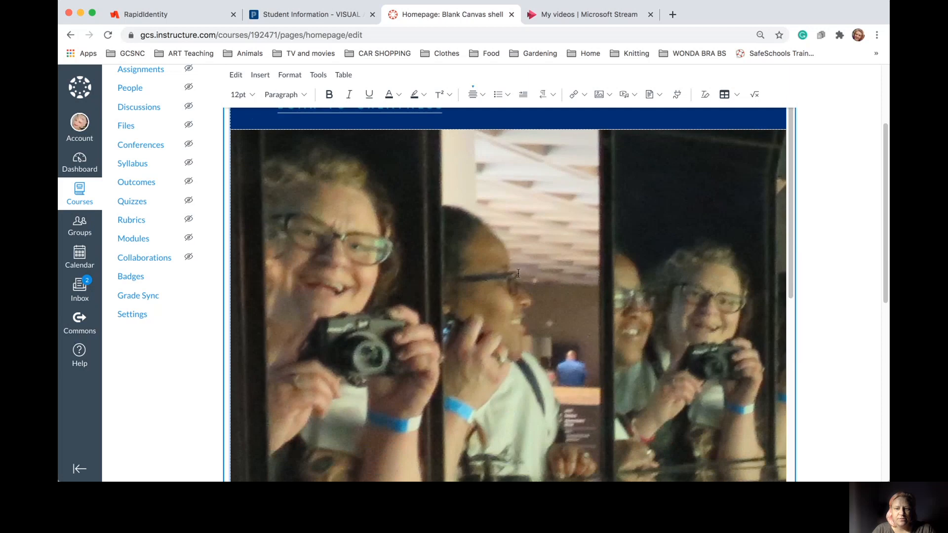
pyautogui.scroll(1, 519, 273)
pyautogui.scroll(5, 519, 273)
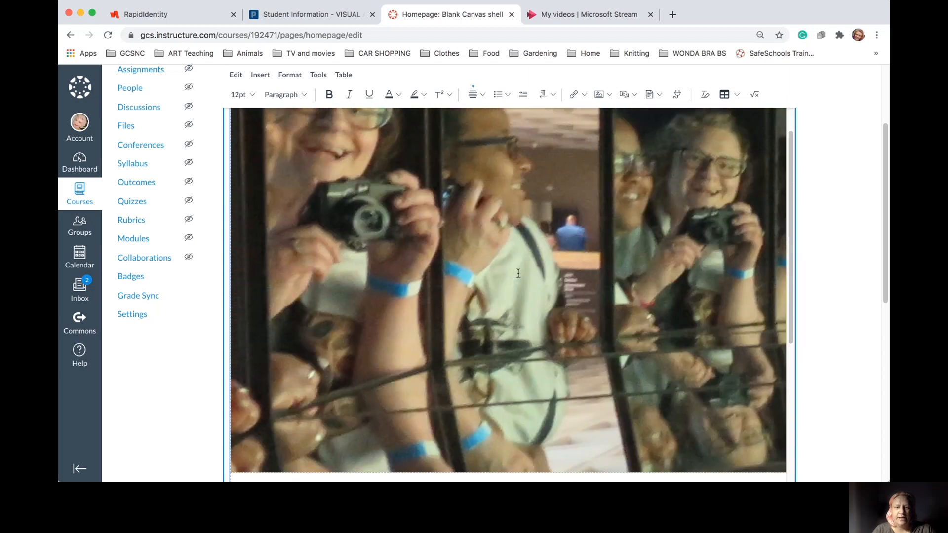
pyautogui.scroll(-5, 518, 273)
pyautogui.scroll(-12, 519, 274)
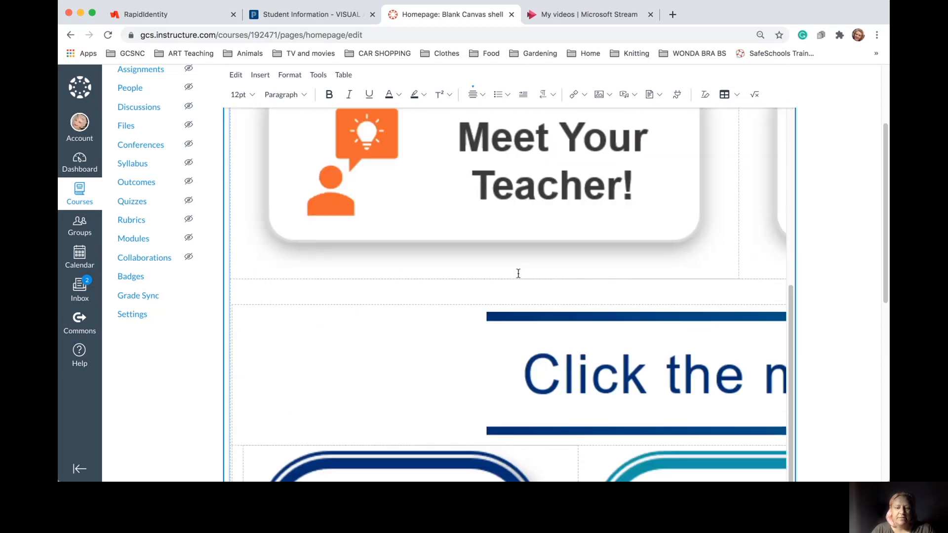
pyautogui.scroll(8, 518, 273)
pyautogui.scroll(15, 518, 273)
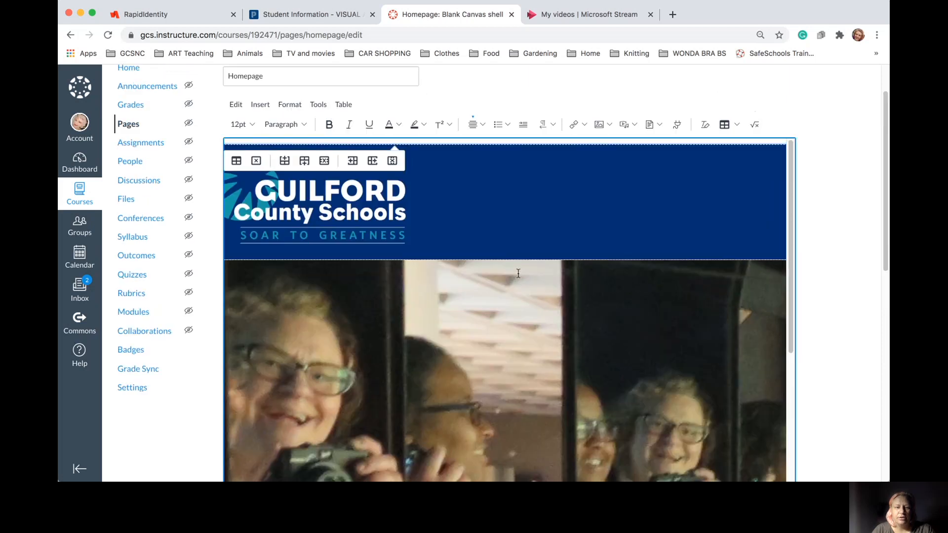
# Resize the inserted DHS ART banner to Large (400 x 94 px) in Image Options
pyautogui.click(518, 273)
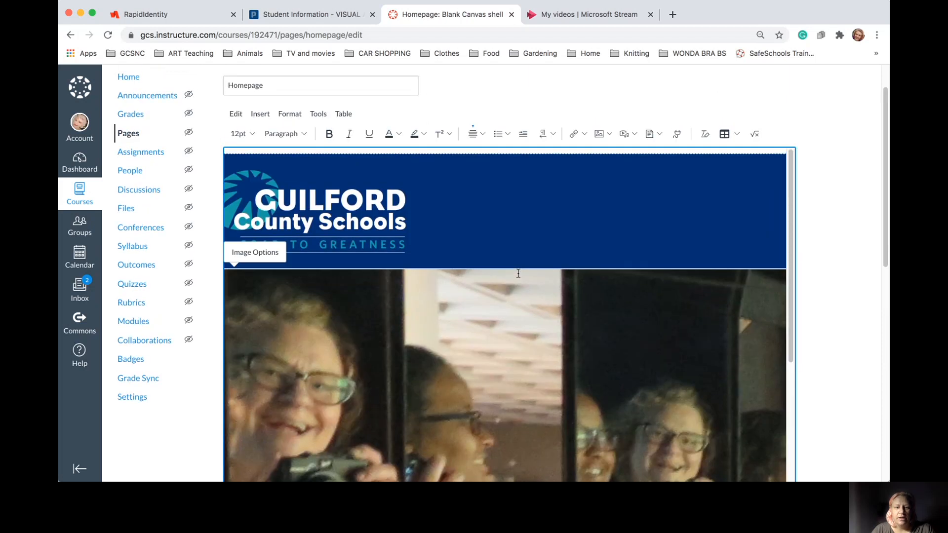
pyautogui.click(253, 254)
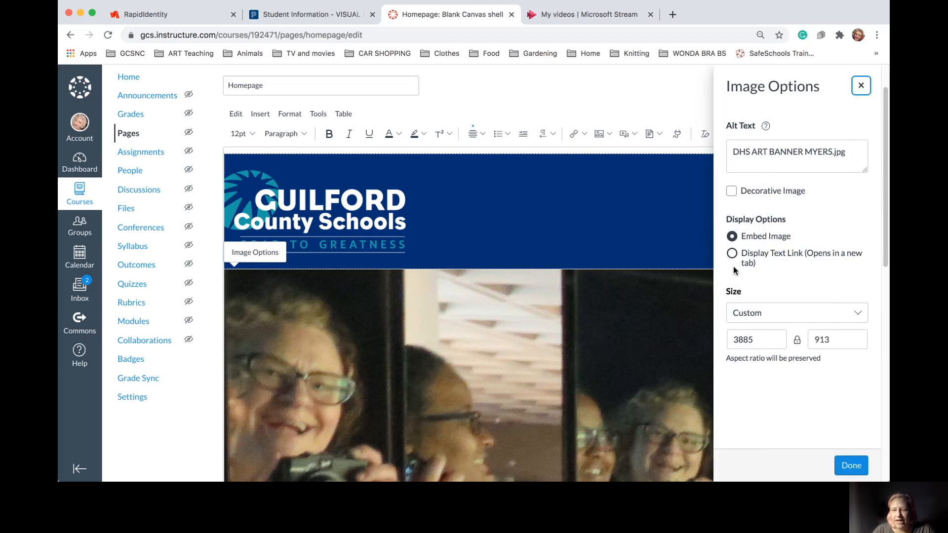
pyautogui.click(781, 312)
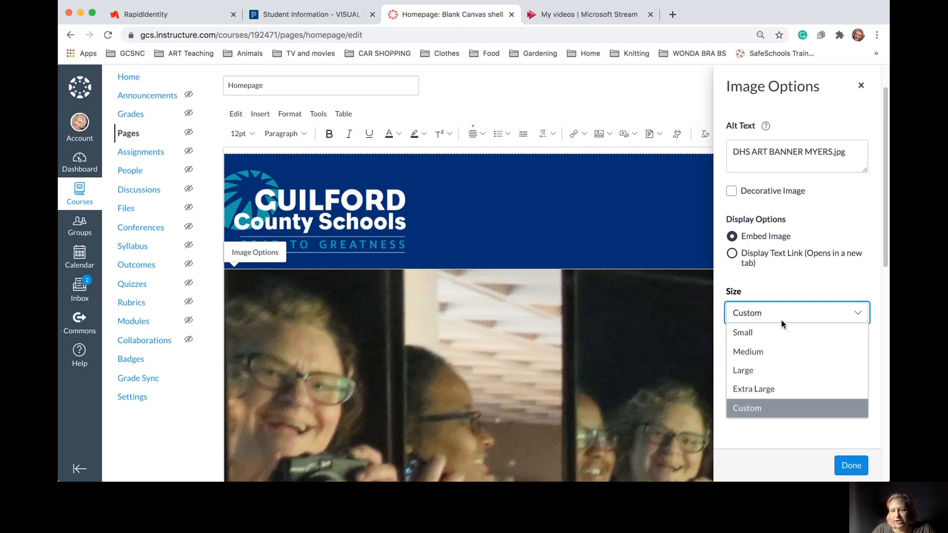
pyautogui.scroll(-1, 782, 328)
pyautogui.scroll(-1, 782, 328)
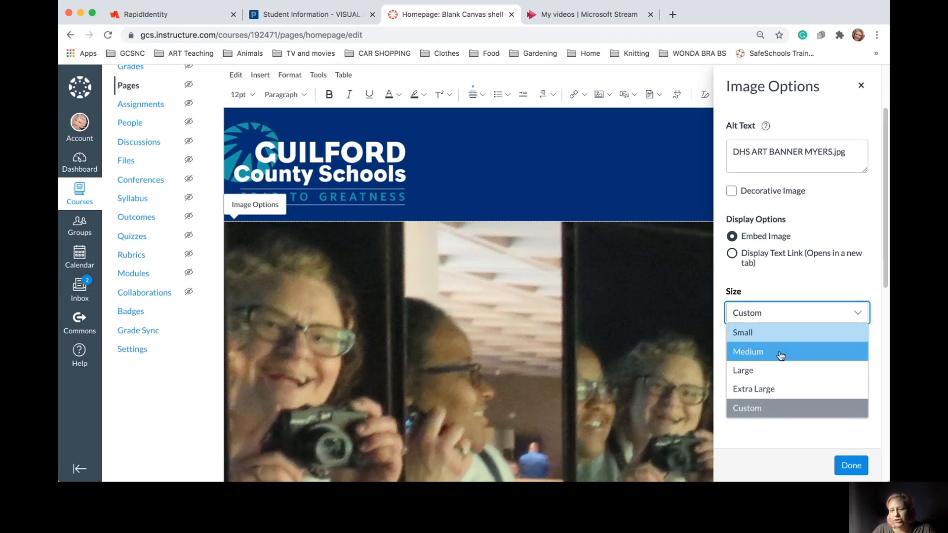
pyautogui.click(779, 378)
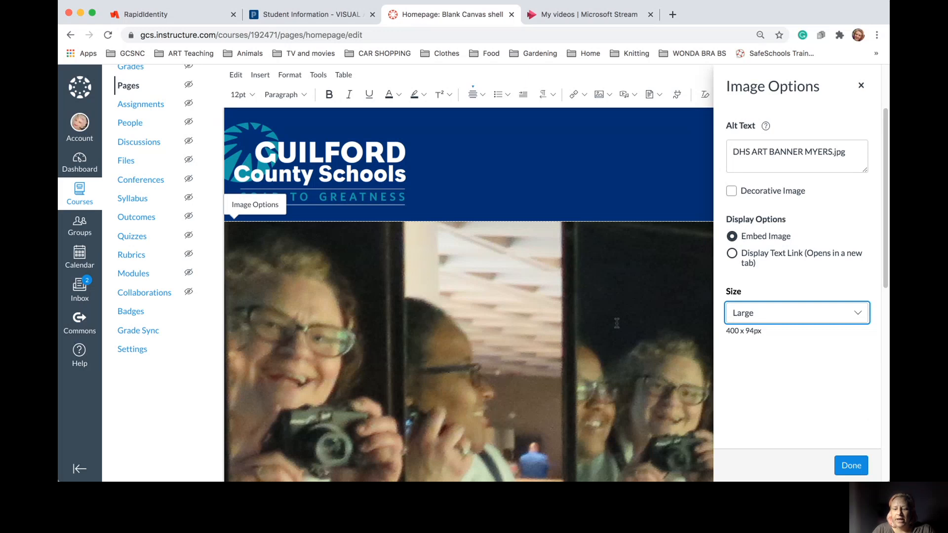
pyautogui.moveTo(811, 405); pyautogui.dragTo(624, 408)
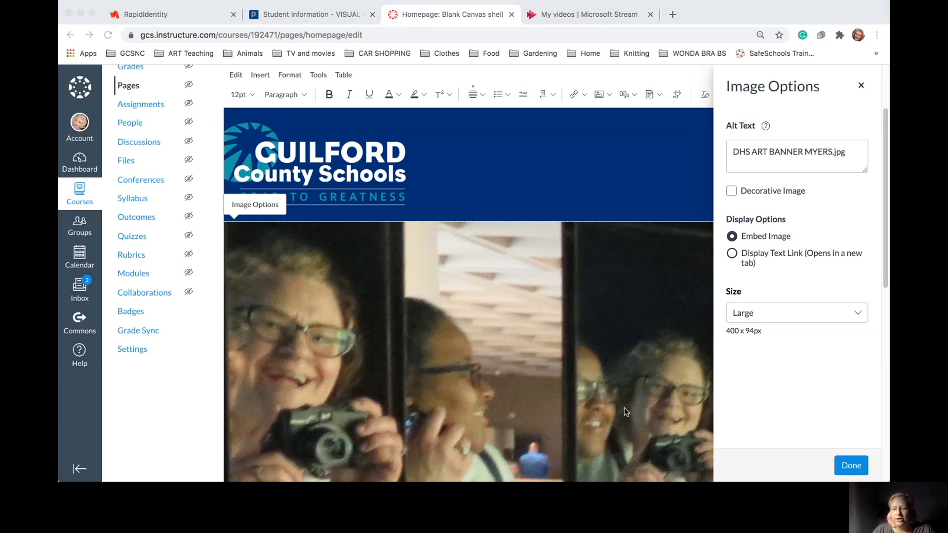
pyautogui.click(858, 465)
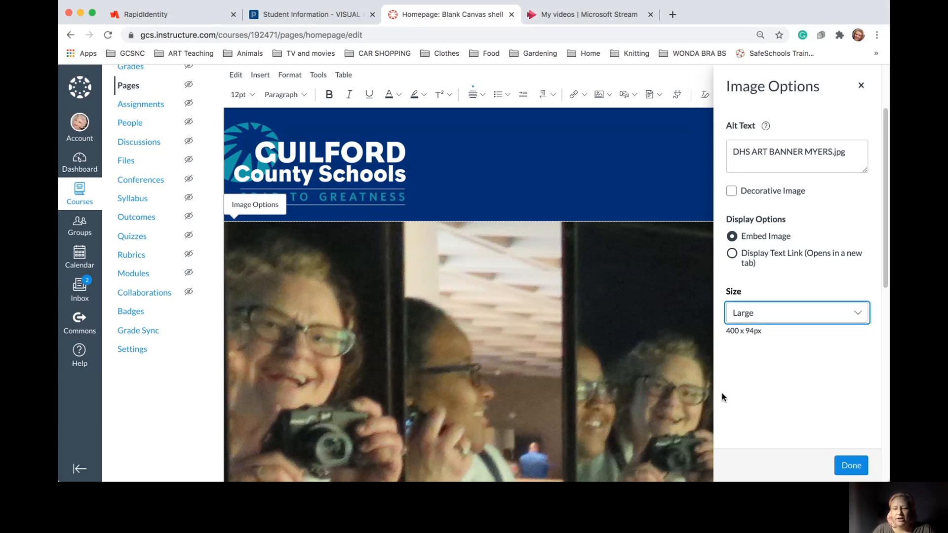
pyautogui.click(849, 466)
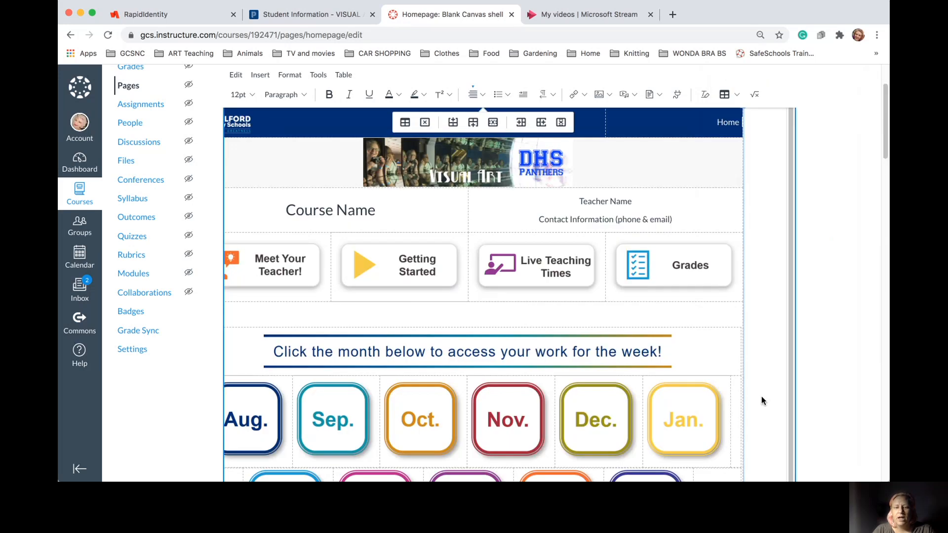
# Left-align the Home label and Visual Art banner, then stretch the banner across the table width
pyautogui.scroll(3, 568, 237)
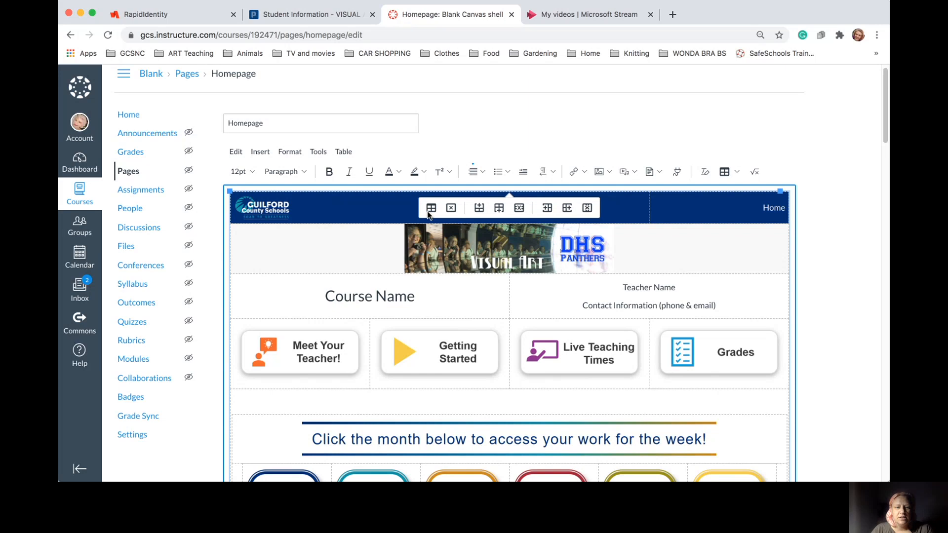
pyautogui.click(483, 178)
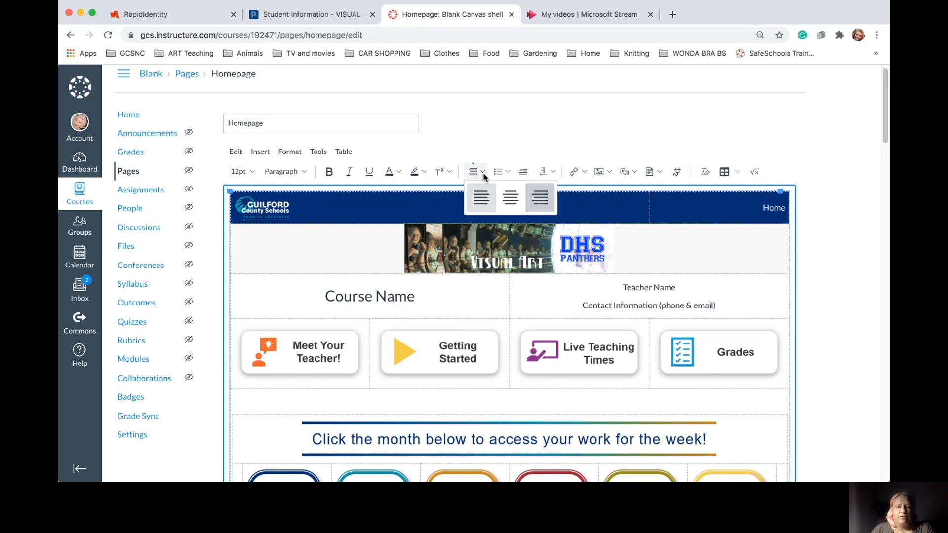
pyautogui.click(485, 200)
pyautogui.click(481, 233)
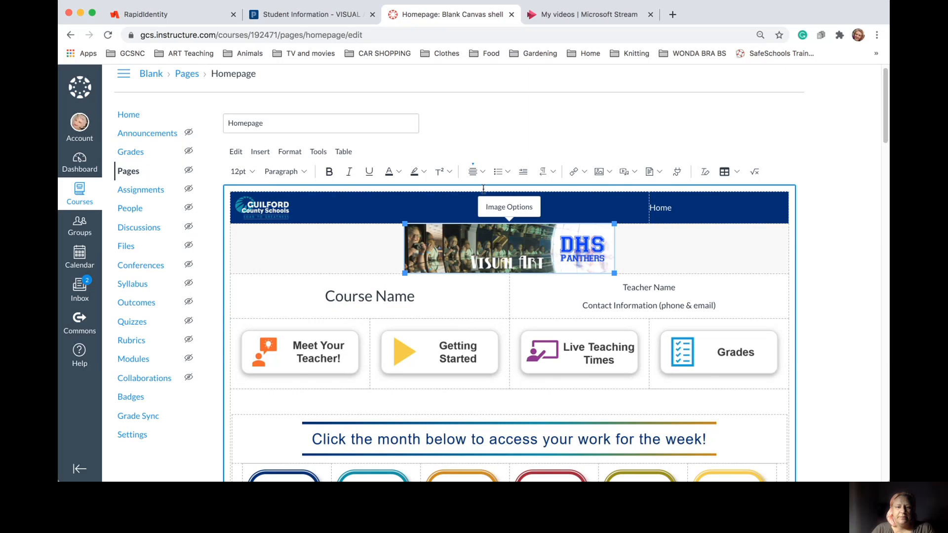
pyautogui.click(481, 171)
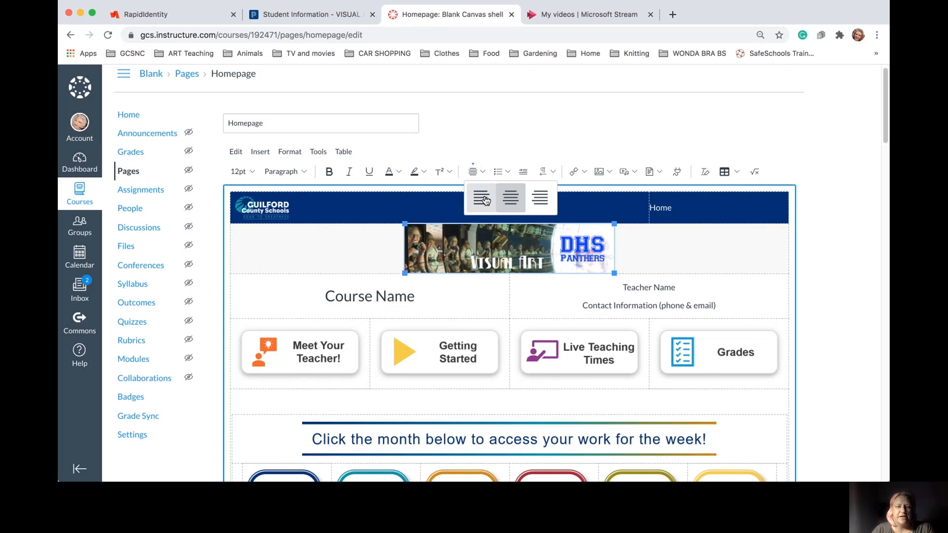
pyautogui.click(483, 198)
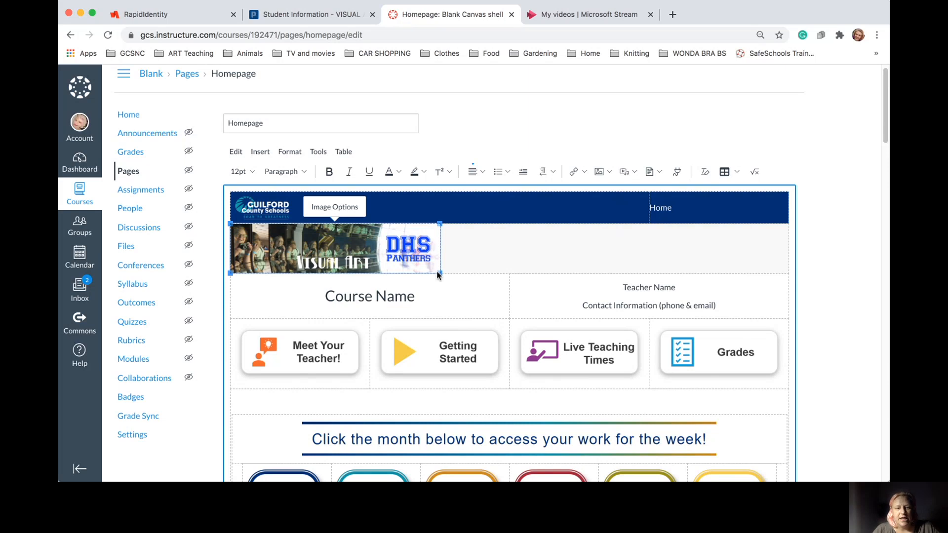
pyautogui.moveTo(437, 271); pyautogui.dragTo(813, 300)
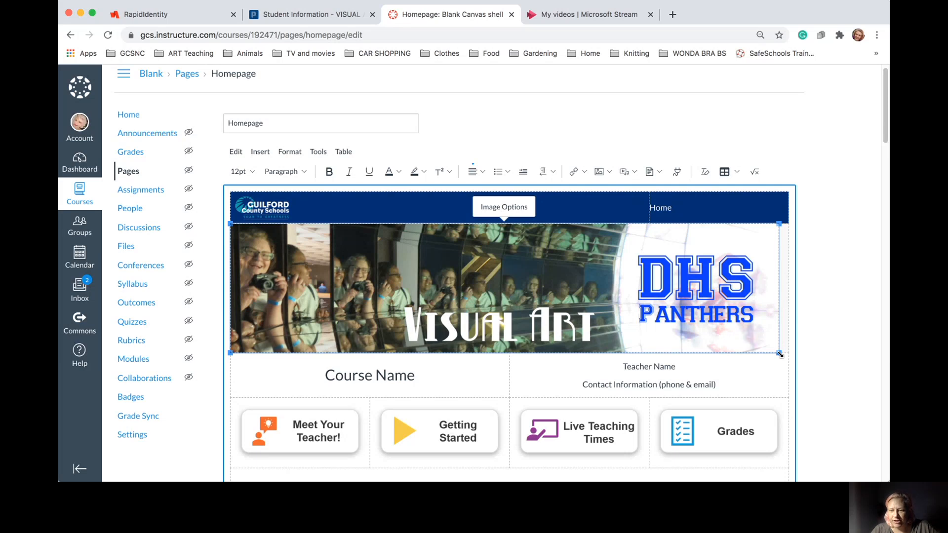
pyautogui.moveTo(779, 352); pyautogui.dragTo(784, 354)
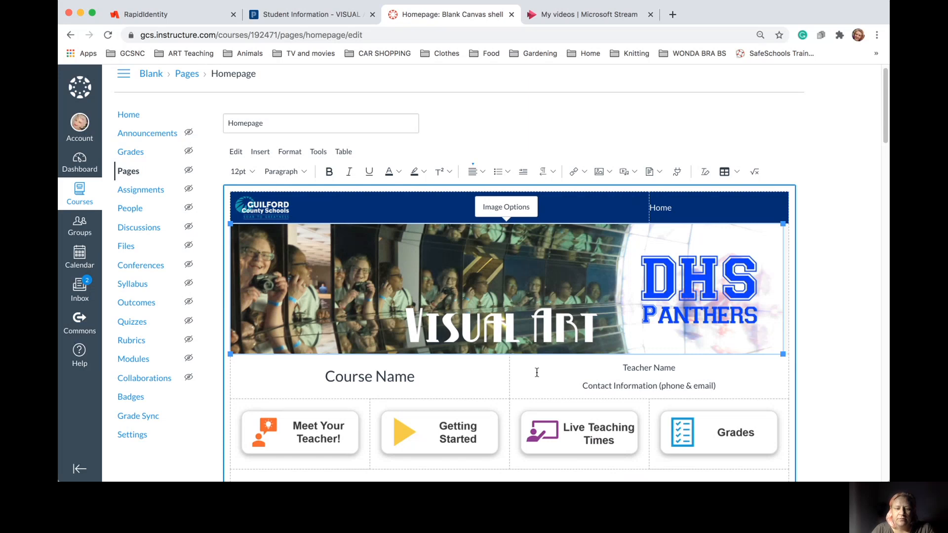
# Replace the Course Name placeholder with 'BLANK CANVAS SHELL'
pyautogui.click(468, 381)
pyautogui.tripleClick(467, 380)
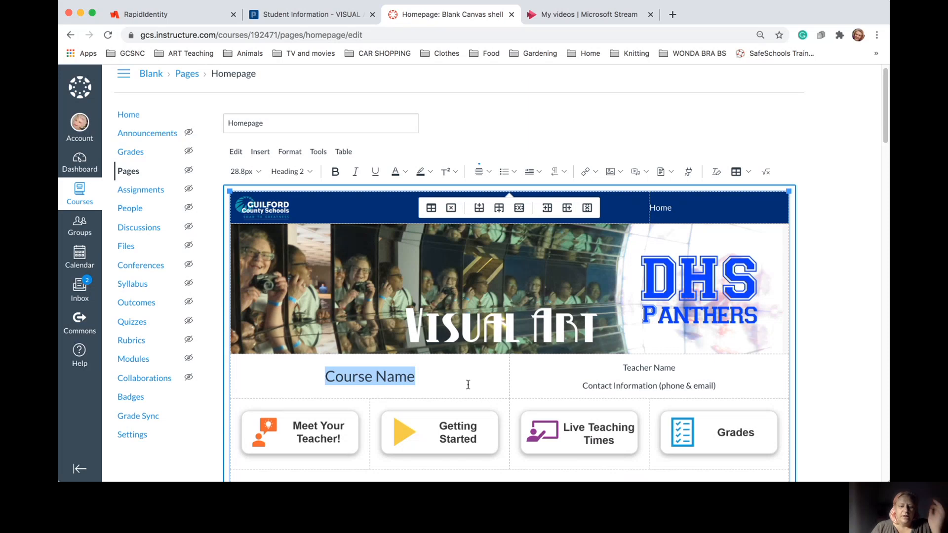
pyautogui.write('BL')
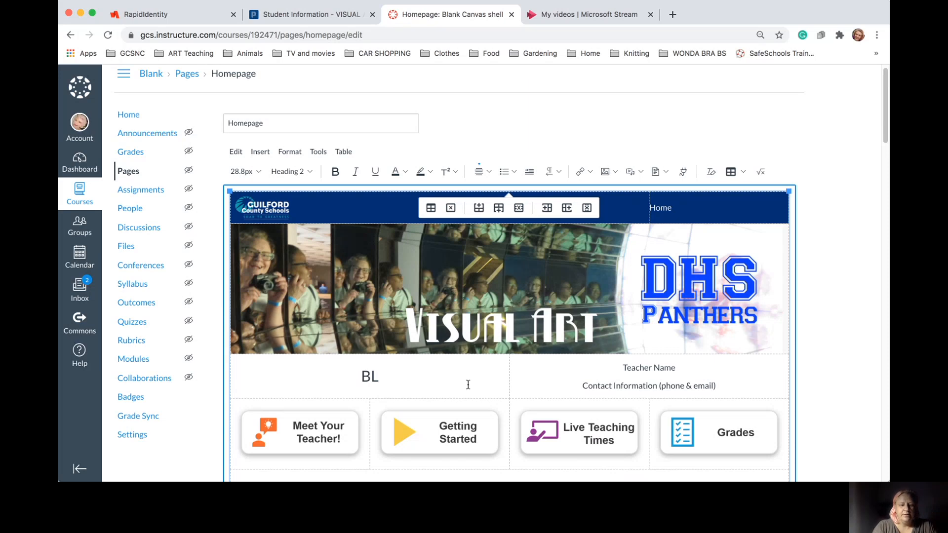
pyautogui.write('ANK')
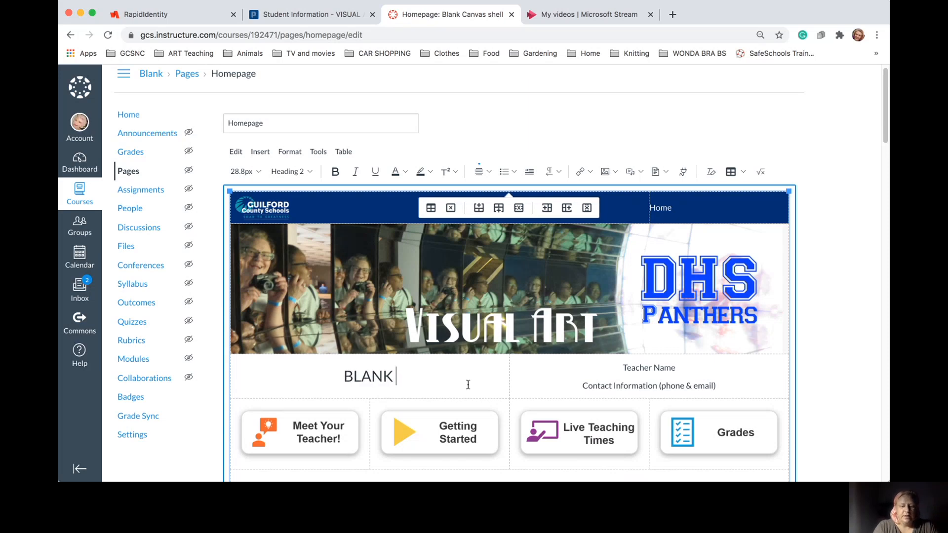
pyautogui.write(' CANVAS SH')
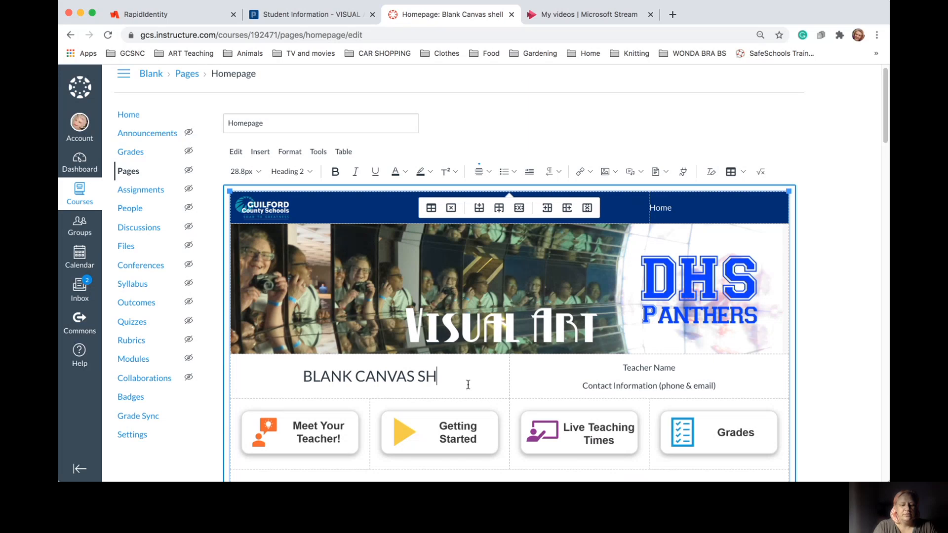
pyautogui.write('ELL')
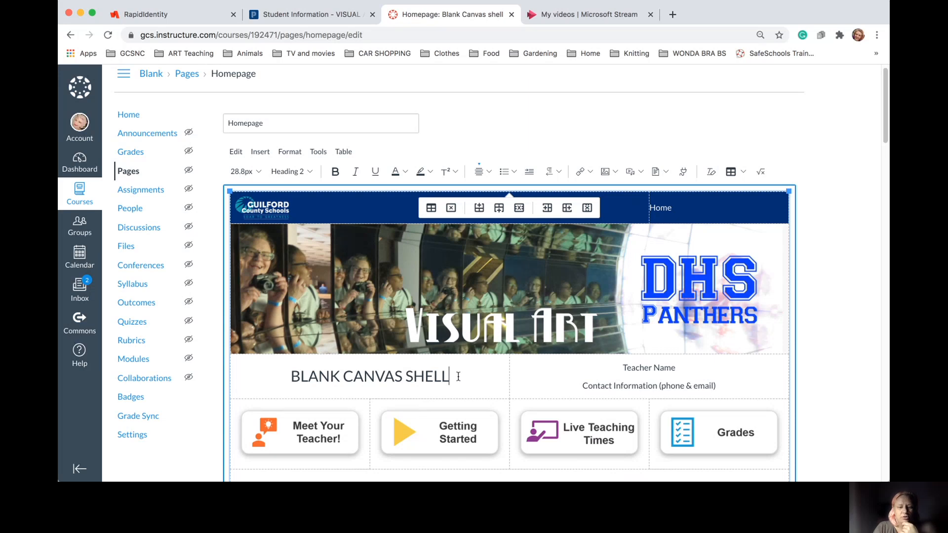
# Make the BLANK CANVAS SHELL heading bold, keeping its heading style
pyautogui.moveTo(458, 378); pyautogui.dragTo(294, 377)
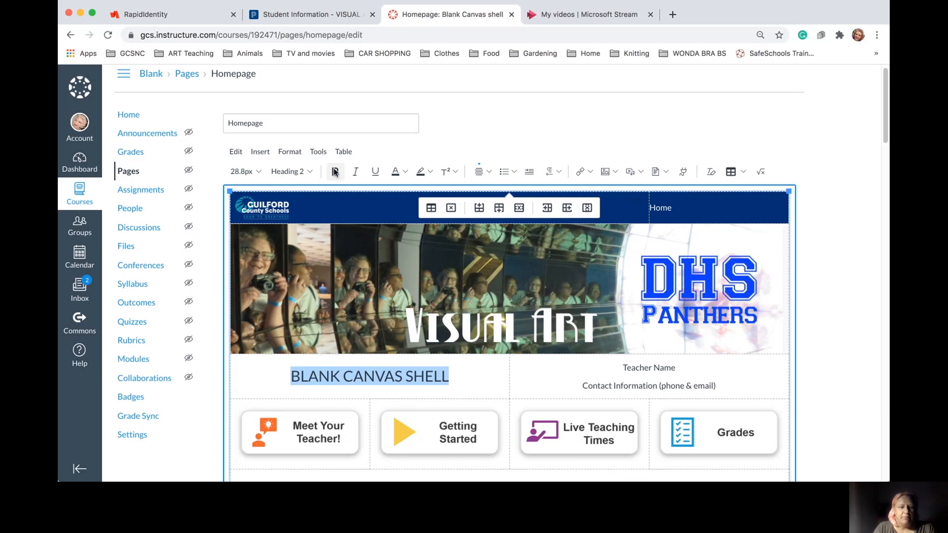
pyautogui.click(242, 171)
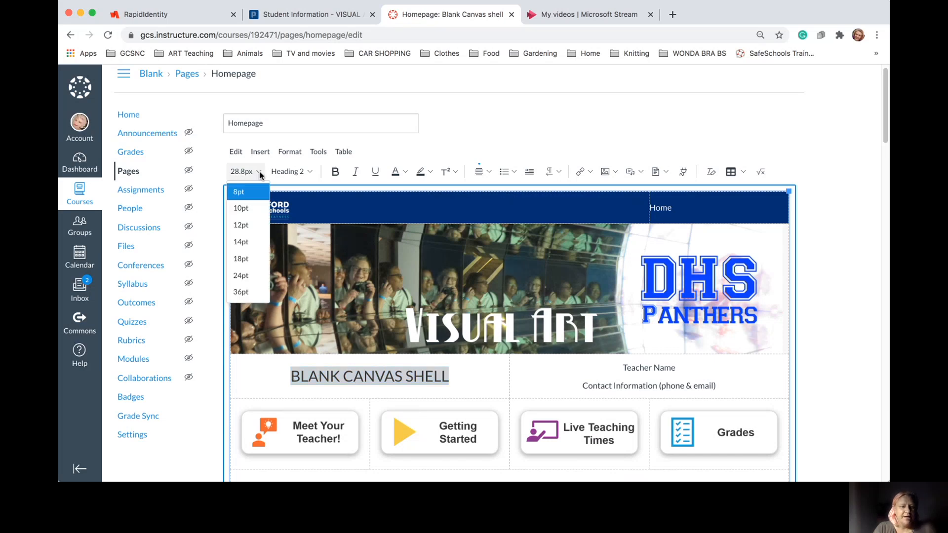
pyautogui.click(306, 171)
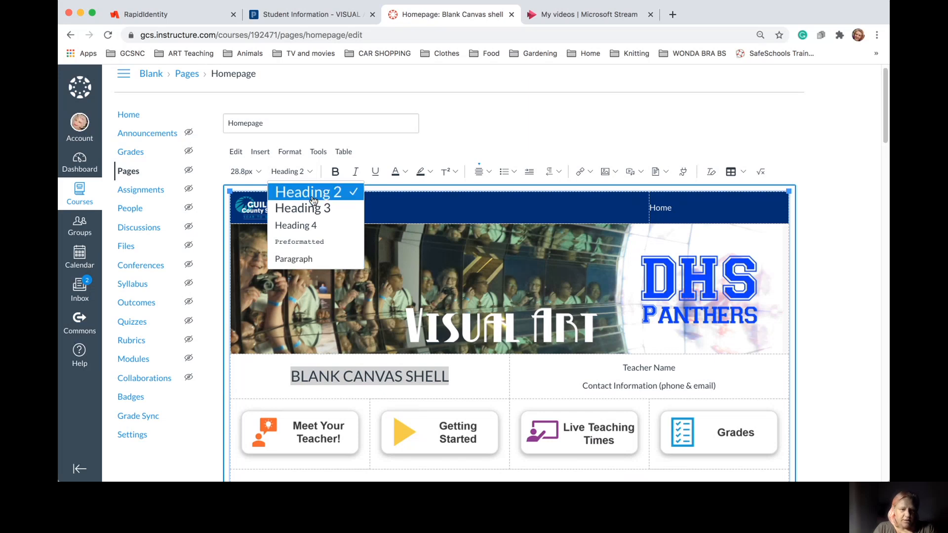
pyautogui.click(312, 170)
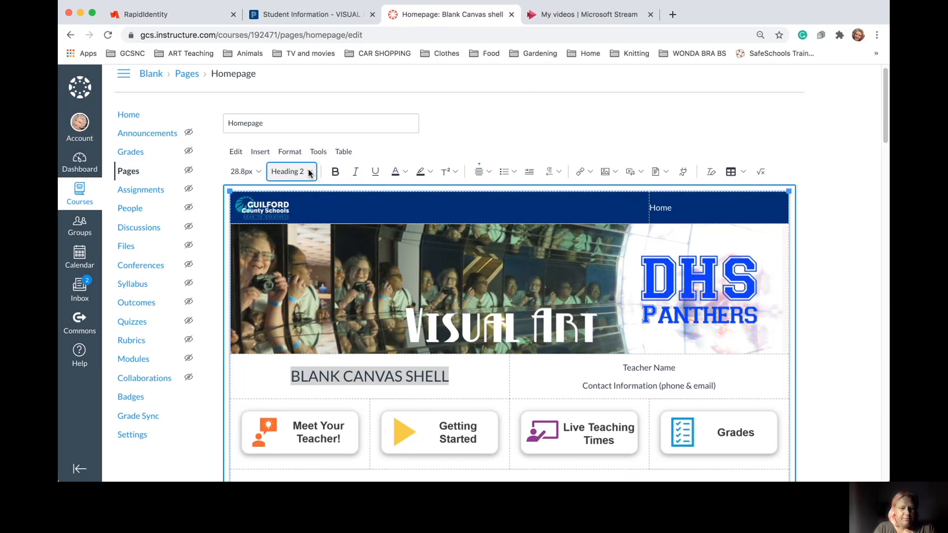
pyautogui.click(335, 173)
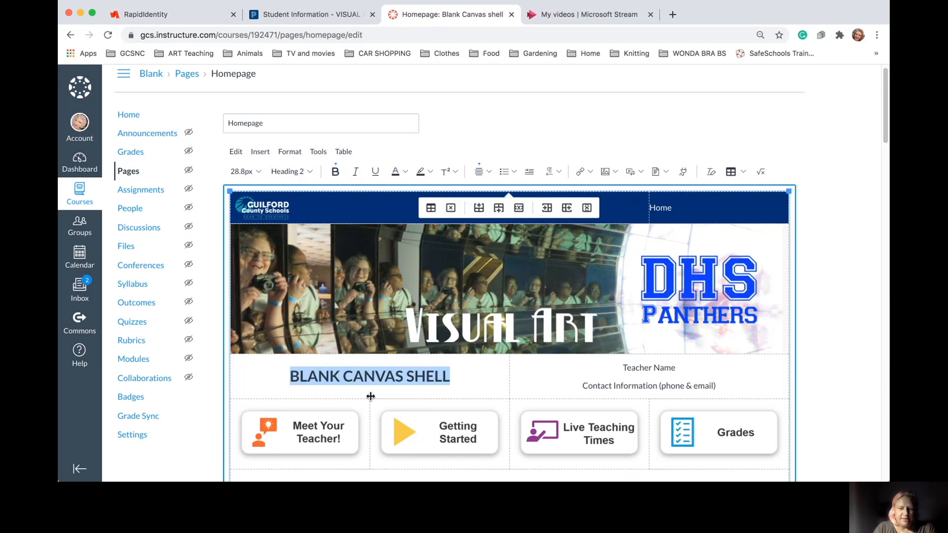
# Replace the Teacher Name placeholder with the teacher's name
pyautogui.click(711, 385)
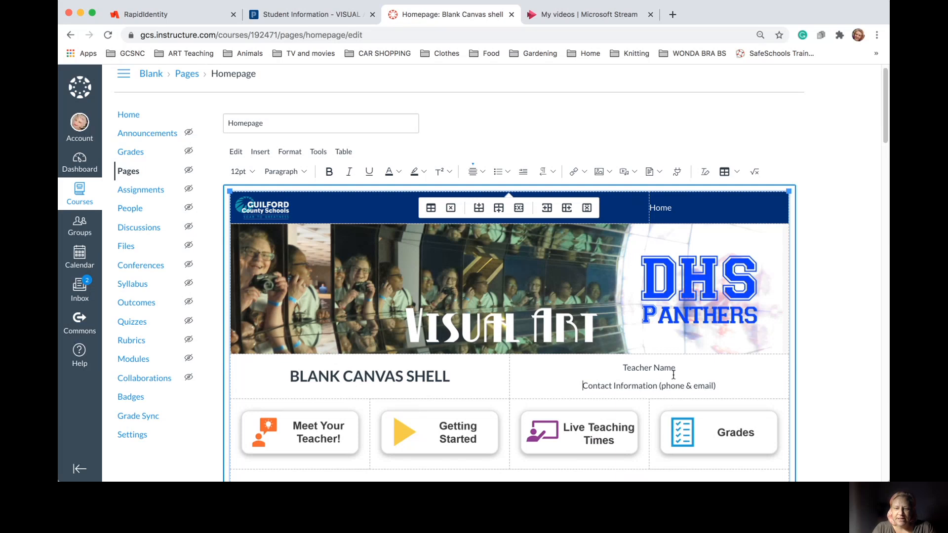
pyautogui.moveTo(621, 368); pyautogui.dragTo(677, 369)
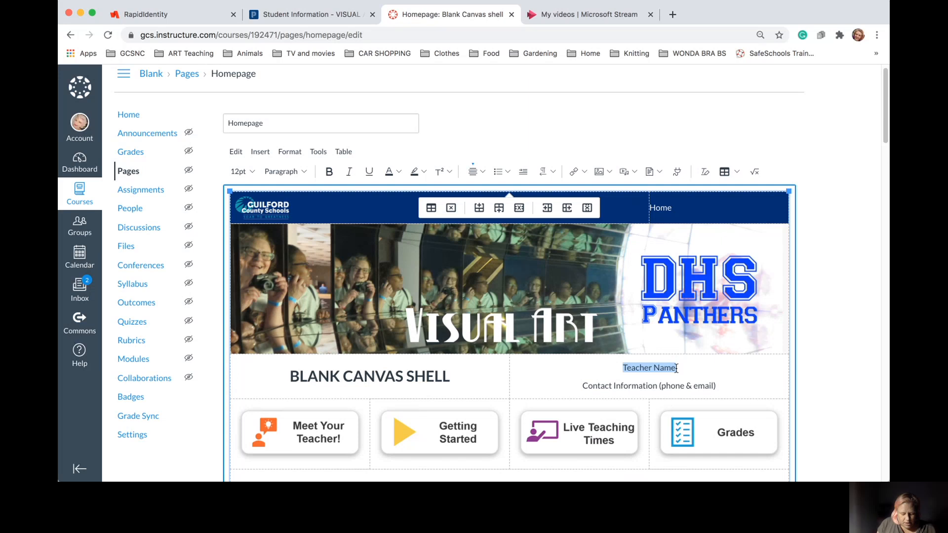
pyautogui.write('Ms.')
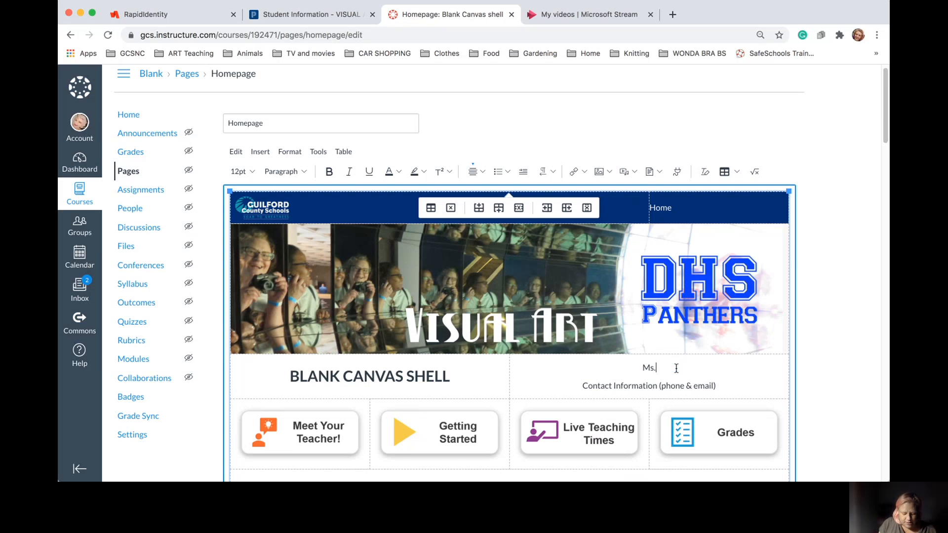
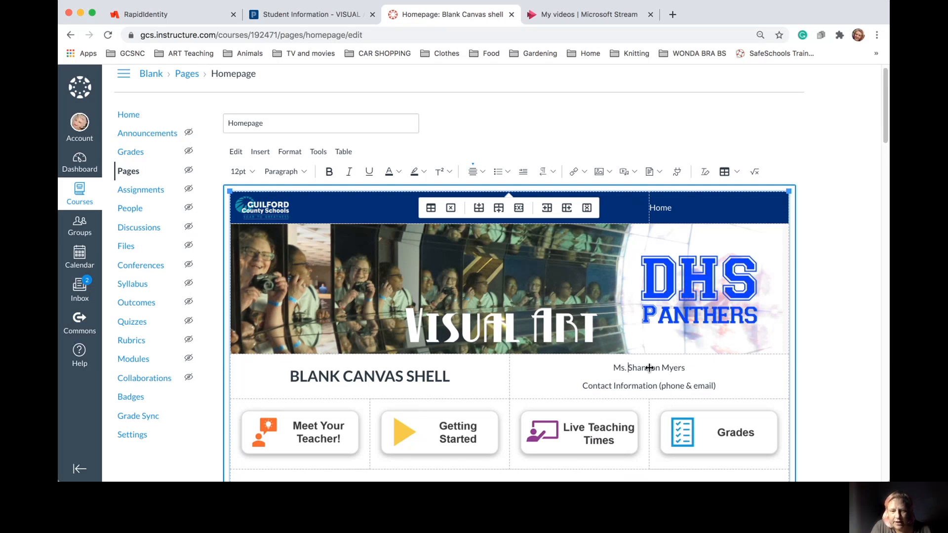
# Replace the contact placeholder with the teacher's phone number and e-mail address, spaced apart
pyautogui.moveTo(581, 386); pyautogui.dragTo(716, 385)
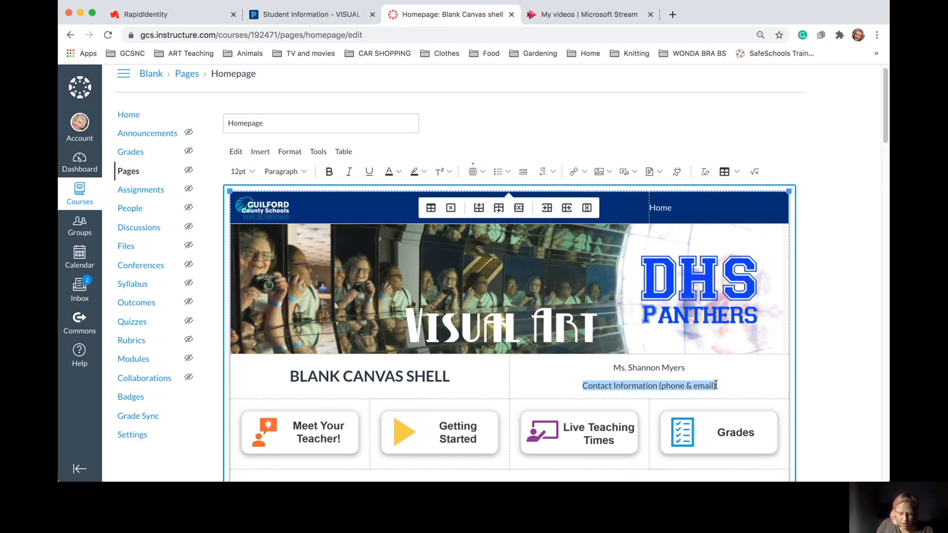
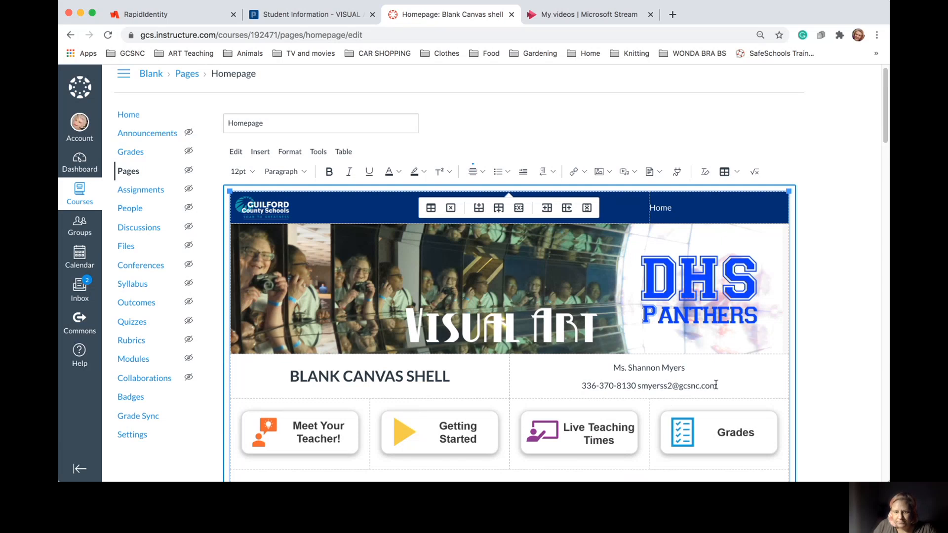
pyautogui.click(638, 390)
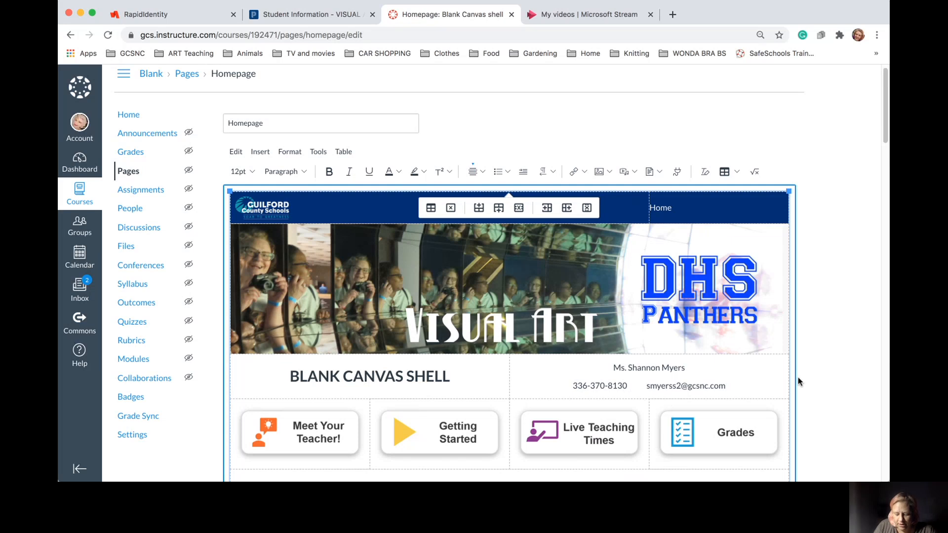
# Turn the e-mail into a link and set the name, phone and e-mail lines to 18pt
pyautogui.press('Return')
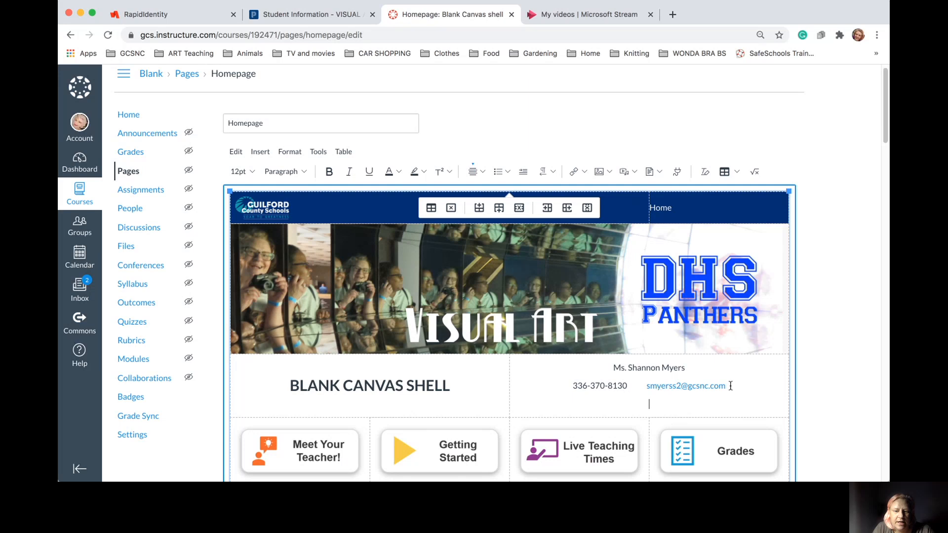
pyautogui.moveTo(726, 386); pyautogui.dragTo(614, 366)
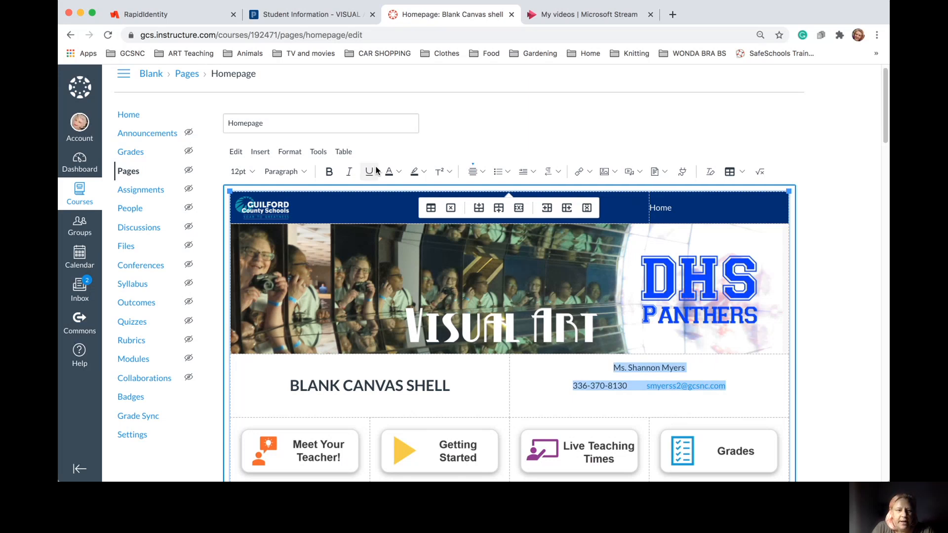
pyautogui.click(249, 171)
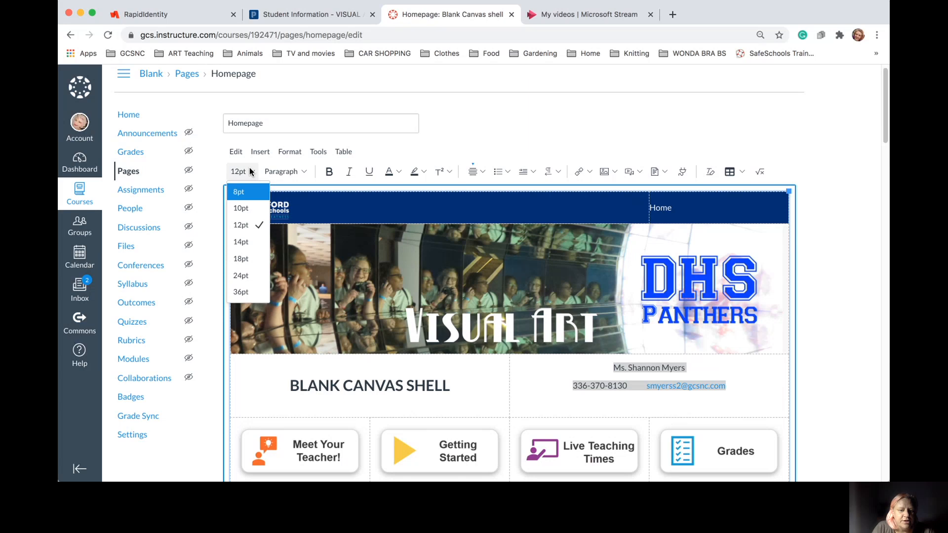
pyautogui.click(255, 260)
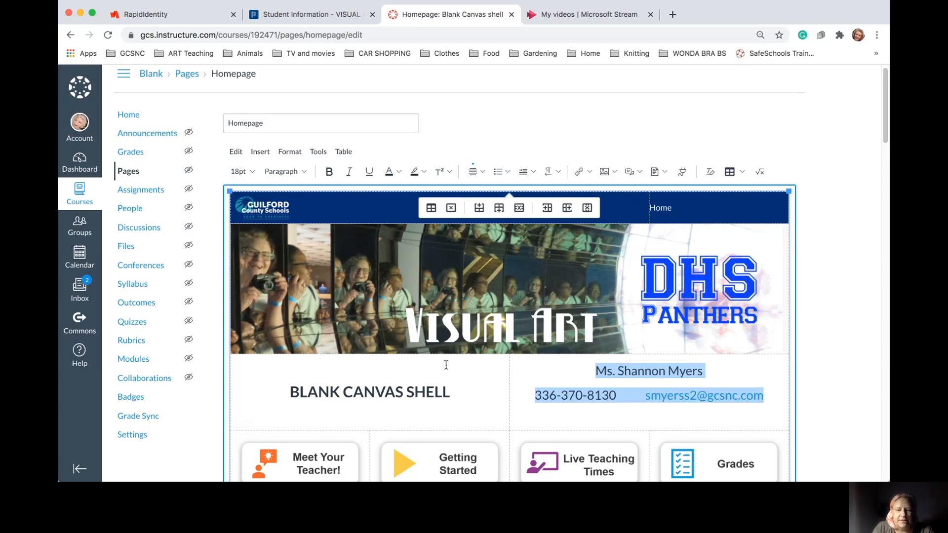
pyautogui.click(693, 414)
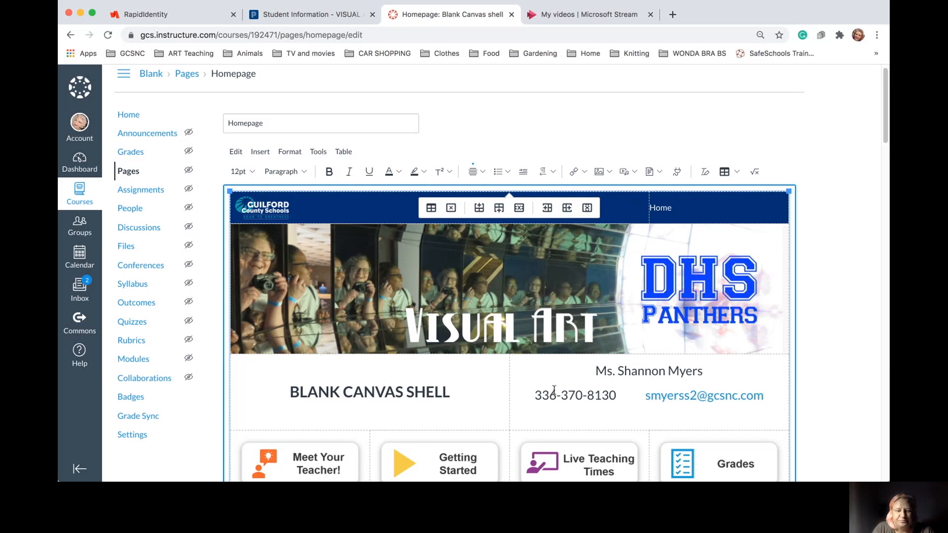
# Remove the empty line below the contact row and dismiss the link options
pyautogui.scroll(-2, 554, 390)
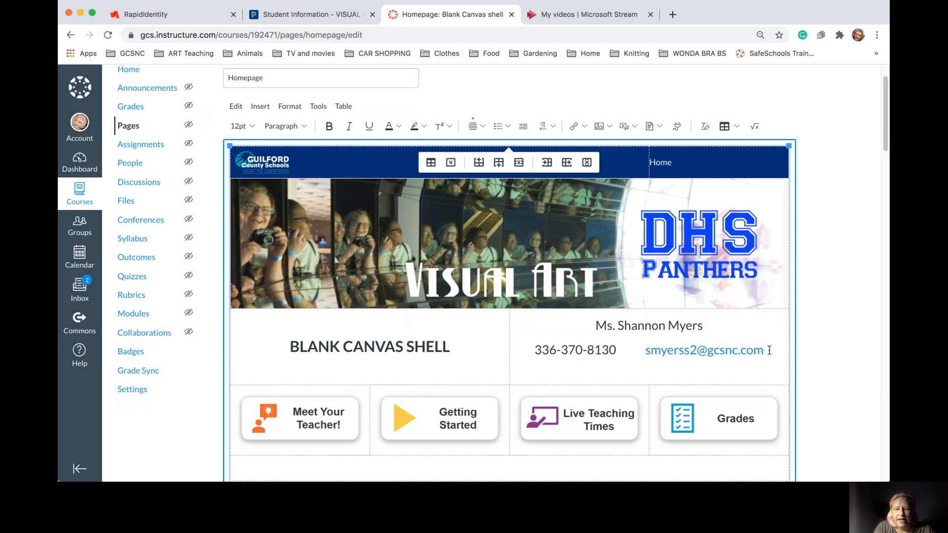
pyautogui.press('BackSpace')
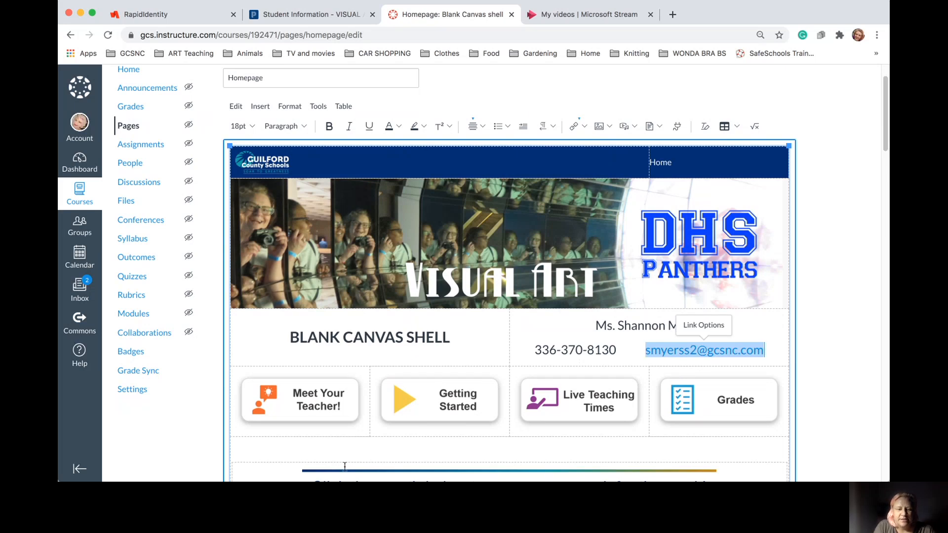
pyautogui.click(788, 349)
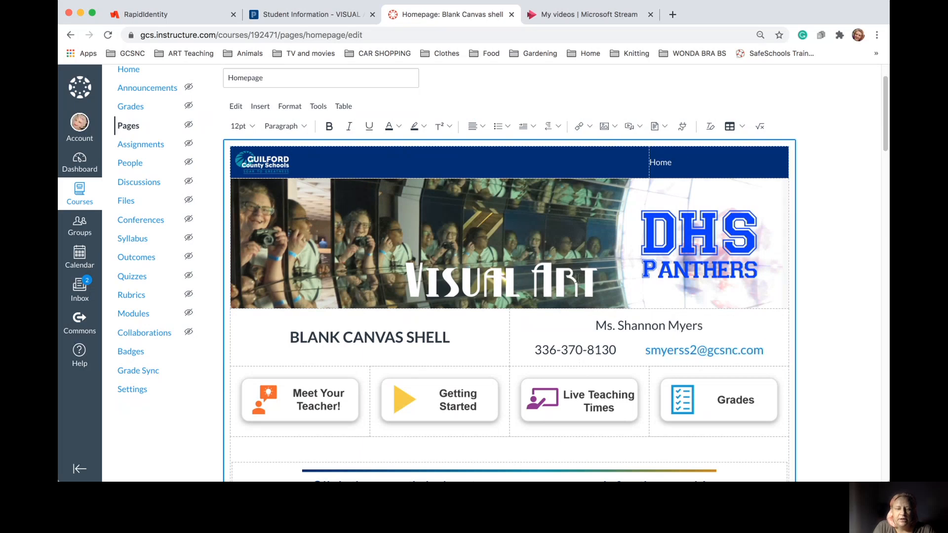
# Save the edited homepage with its new banner, BLANK CANVAS SHELL heading and 18pt contact details
pyautogui.scroll(-4, 575, 277)
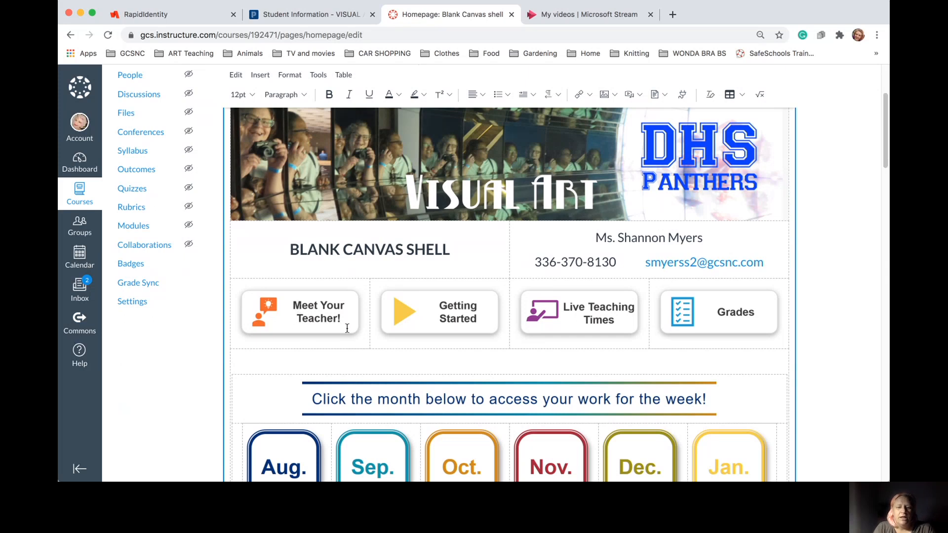
pyautogui.scroll(-10, 343, 329)
pyautogui.scroll(10, 347, 328)
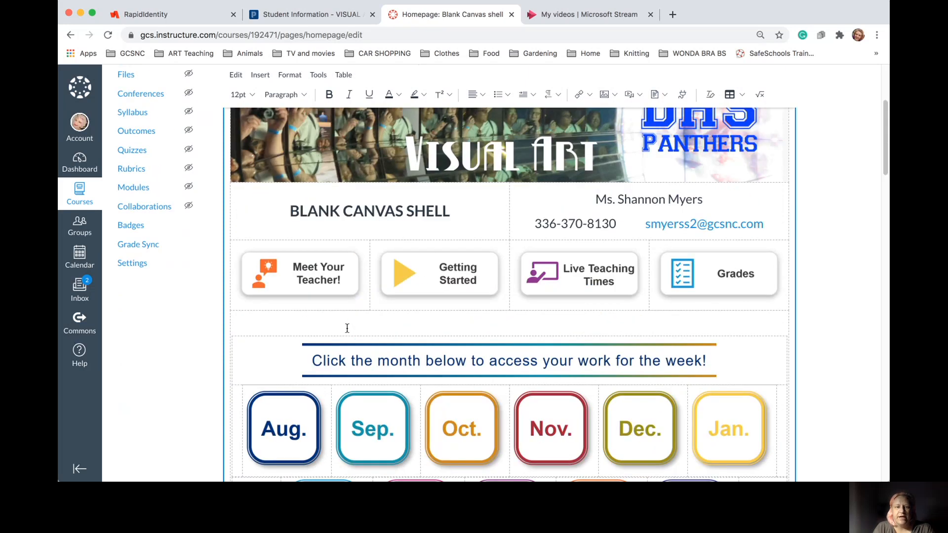
pyautogui.scroll(3, 347, 329)
pyautogui.scroll(-10, 706, 286)
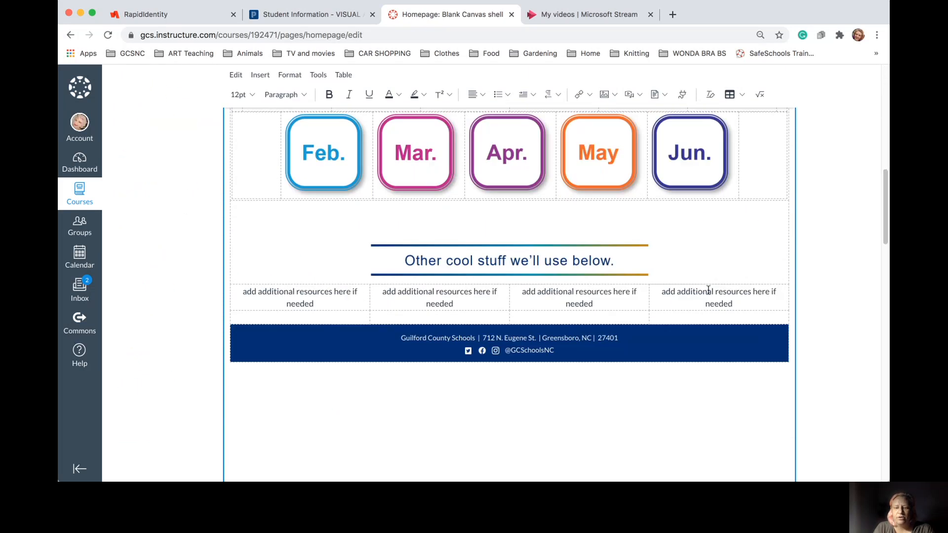
pyautogui.scroll(-10, 709, 290)
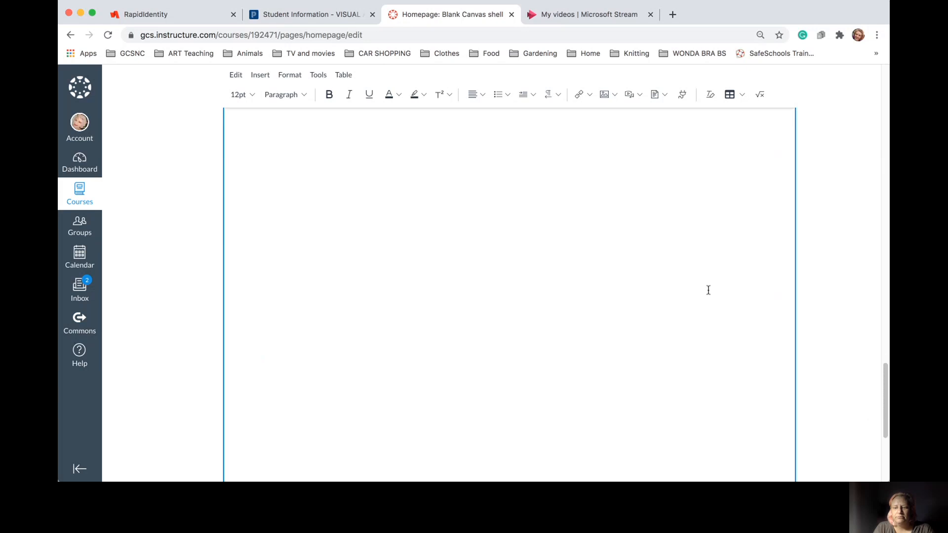
pyautogui.scroll(-5, 708, 290)
pyautogui.click(781, 450)
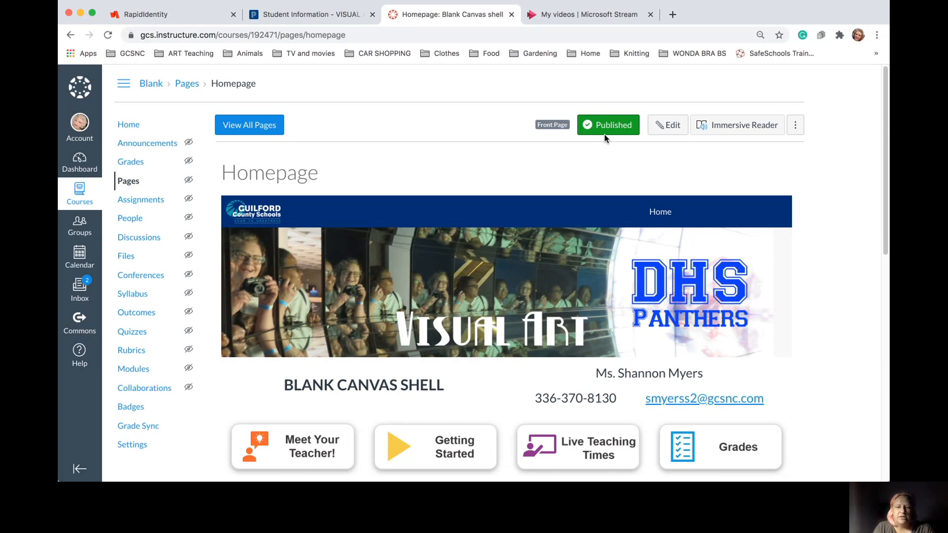
pyautogui.scroll(-5, 493, 259)
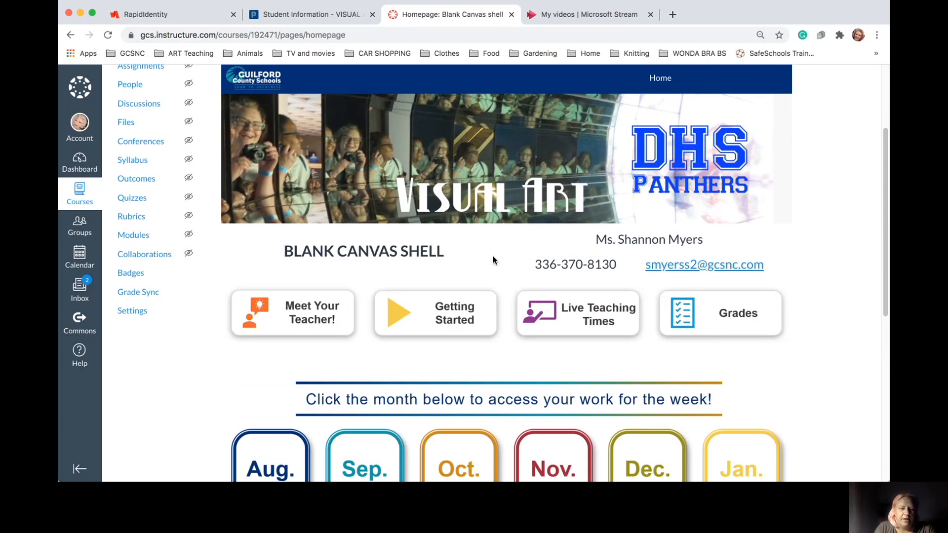
# Open the Meet the Teacher page via Meet Your Teacher! and select its [YOUR NAME] placeholder
pyautogui.click(303, 320)
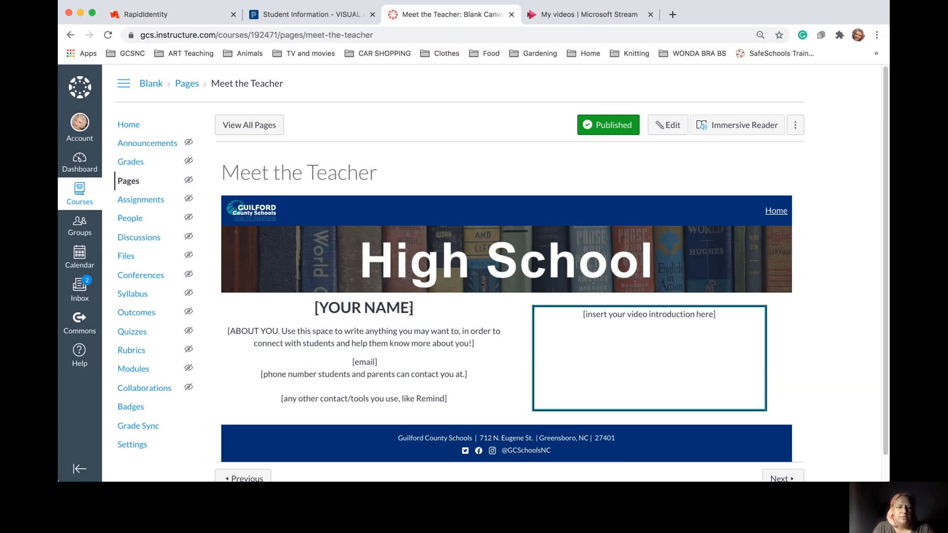
pyautogui.moveTo(415, 308); pyautogui.dragTo(316, 309)
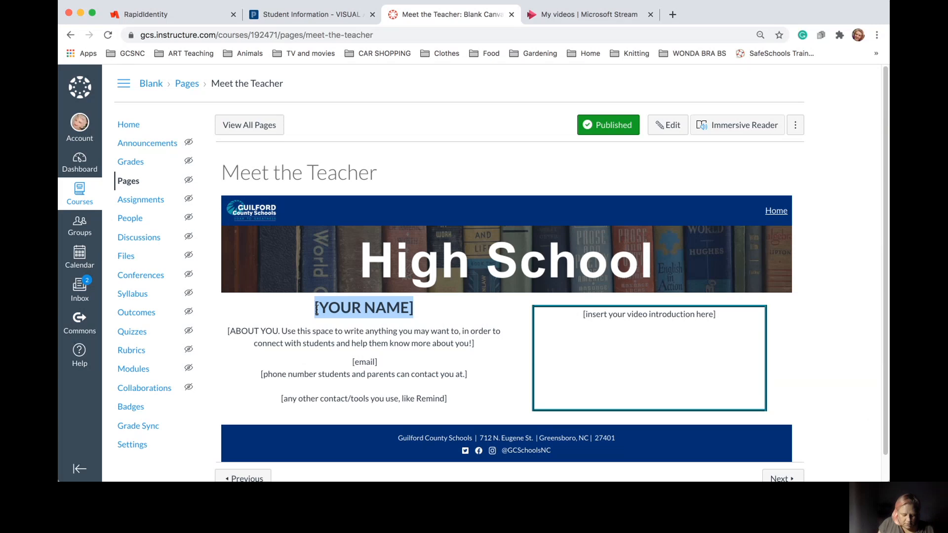
pyautogui.scroll(-1, 316, 309)
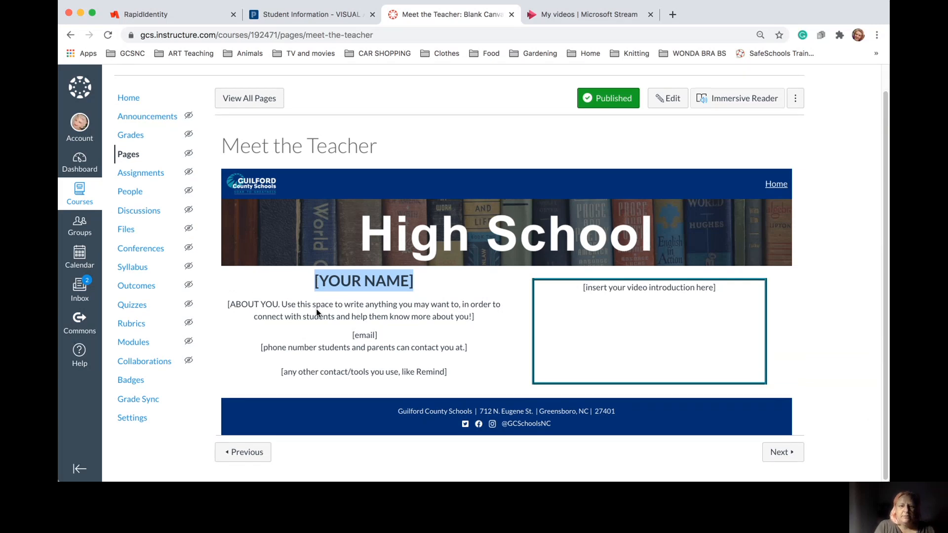
# Edit the Meet the Teacher page and type the teacher's full name over the [YOUR NAME] heading
pyautogui.click(669, 98)
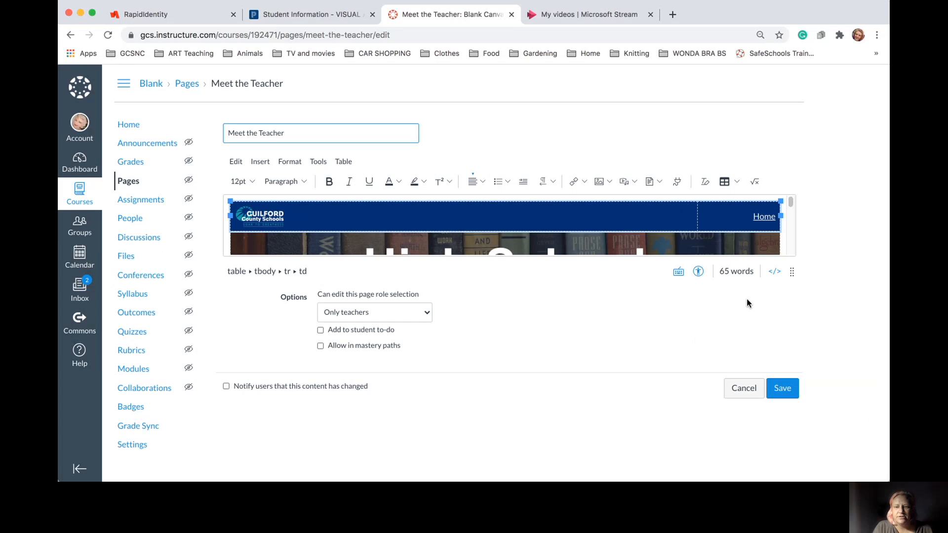
pyautogui.click(785, 248)
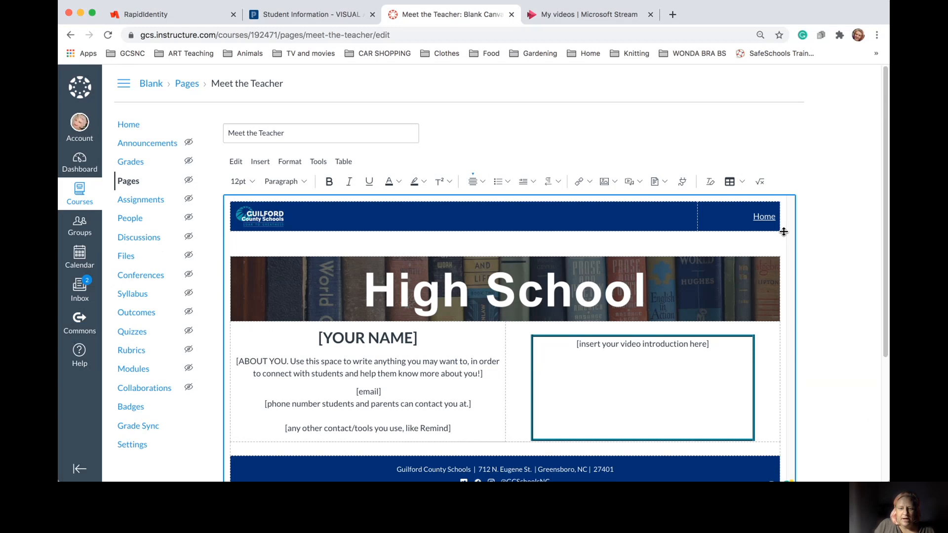
pyautogui.click(417, 339)
pyautogui.moveTo(417, 338); pyautogui.dragTo(319, 338)
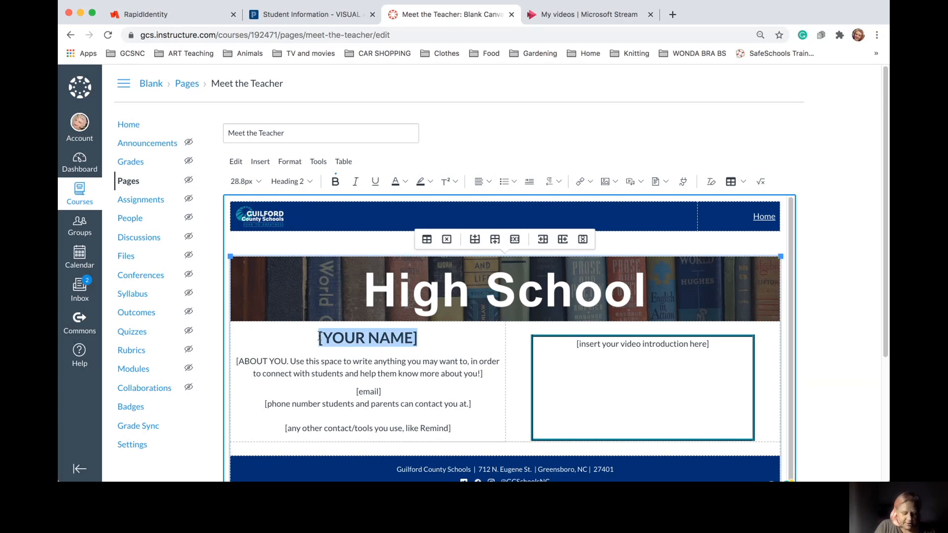
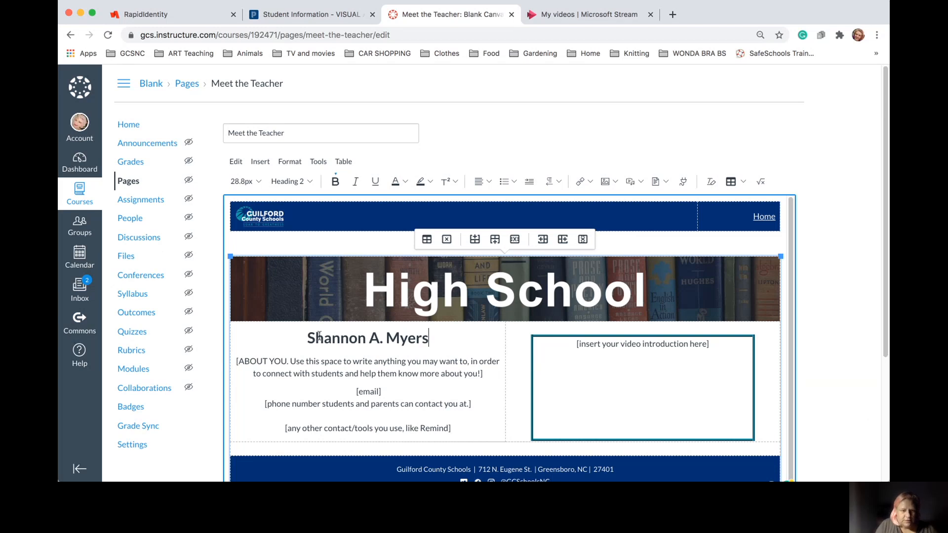
# Select the ABOUT YOU and contact placeholder lines, then clear the selection
pyautogui.click(236, 361)
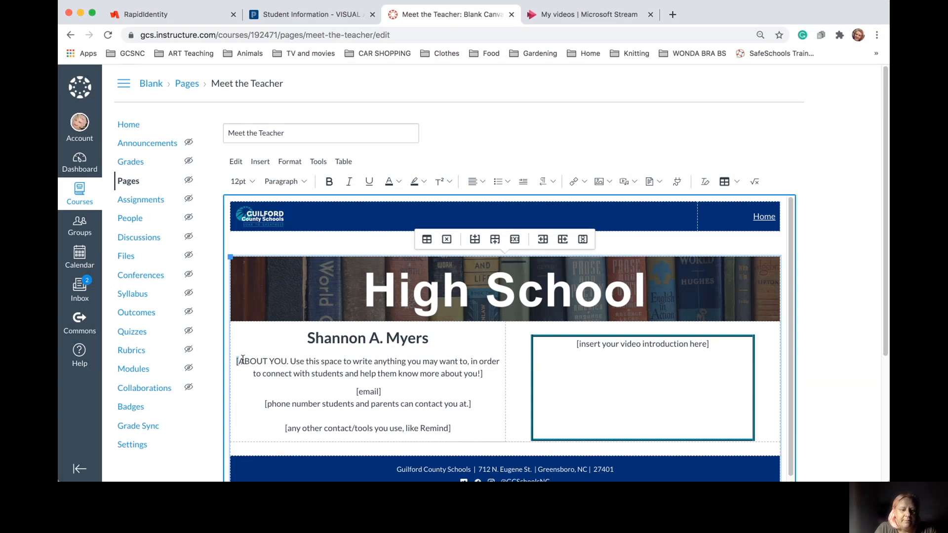
pyautogui.moveTo(236, 361); pyautogui.dragTo(456, 432)
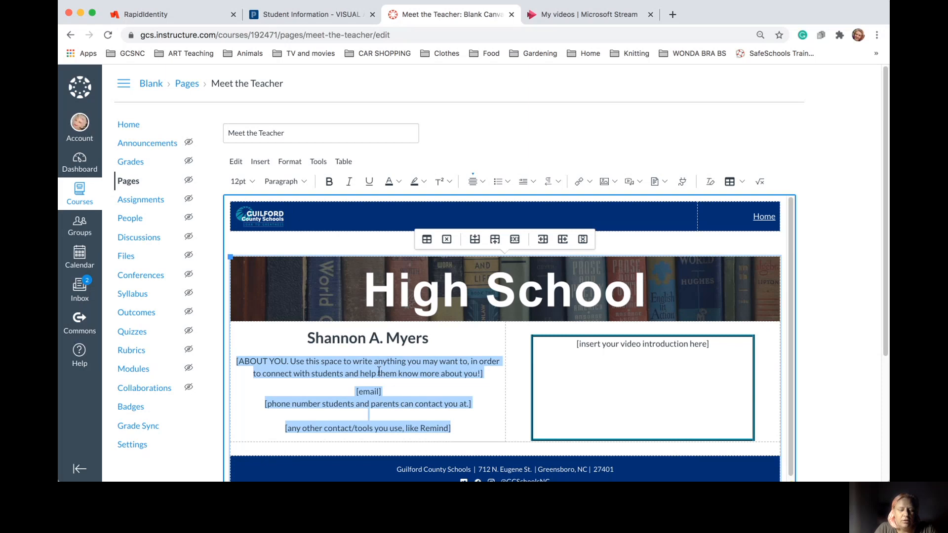
pyautogui.click(516, 371)
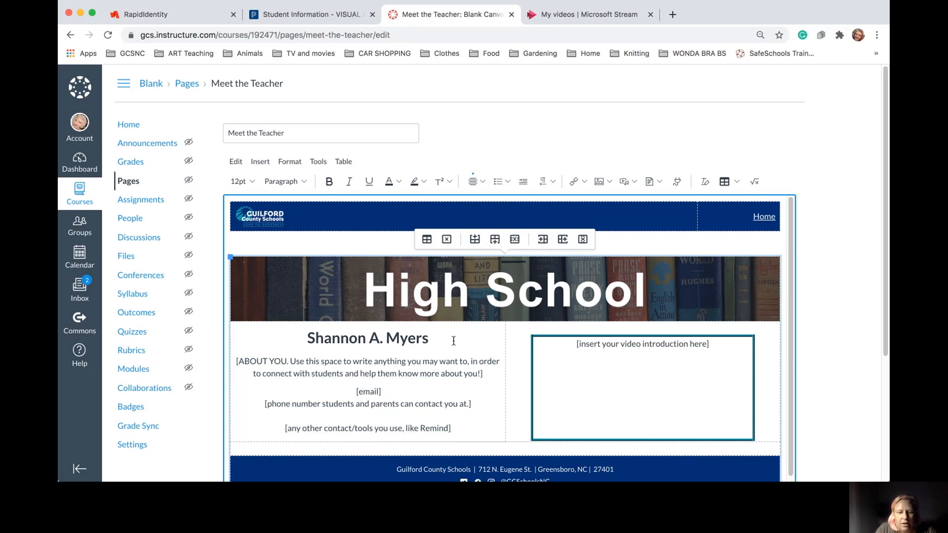
pyautogui.scroll(-1, 453, 340)
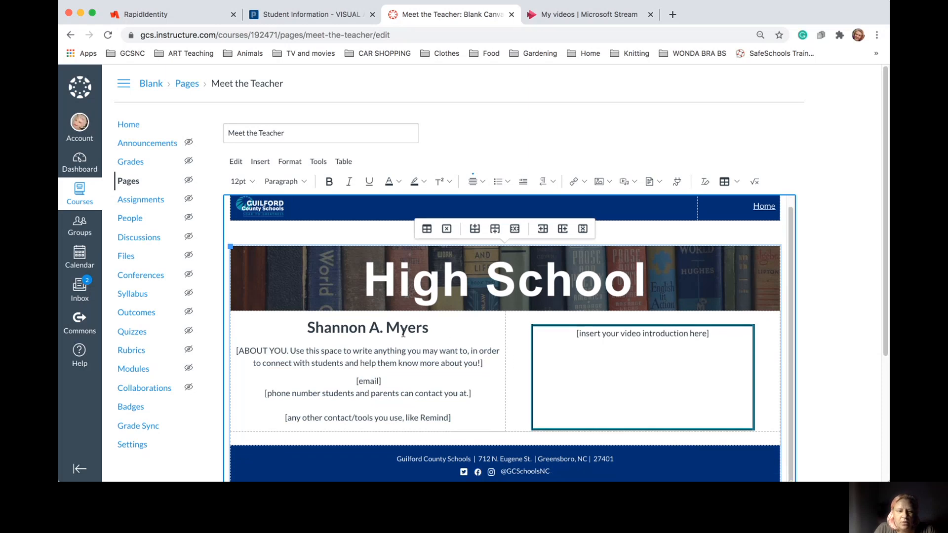
# Place the caret in the '[insert your video introduction here]' table cell
pyautogui.click(612, 375)
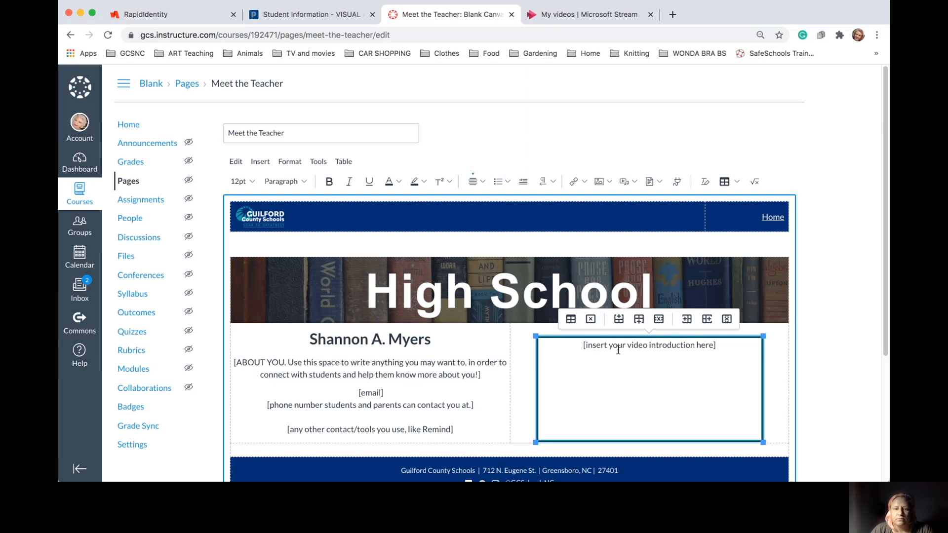
# Insert the course file 20200816_212917.mp4 from Course Media into the video introduction box
pyautogui.click(585, 180)
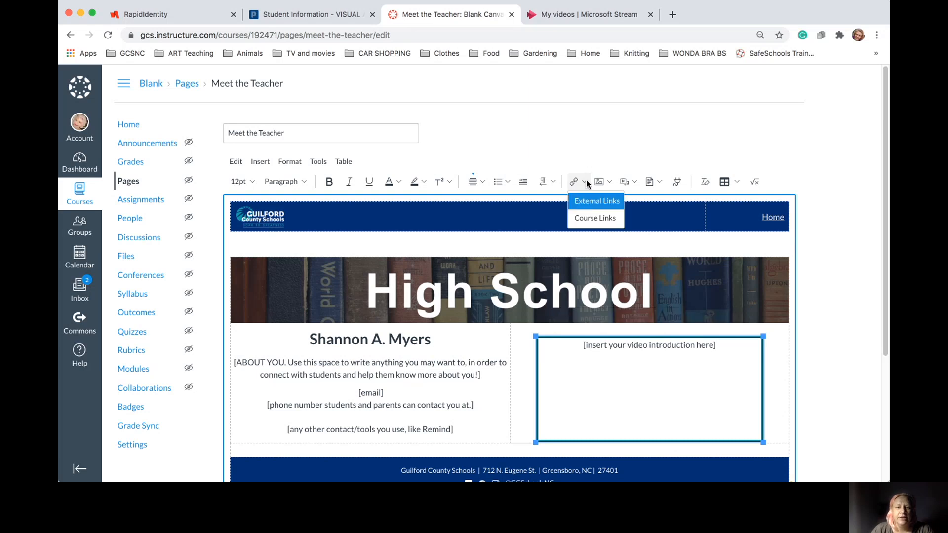
pyautogui.click(585, 180)
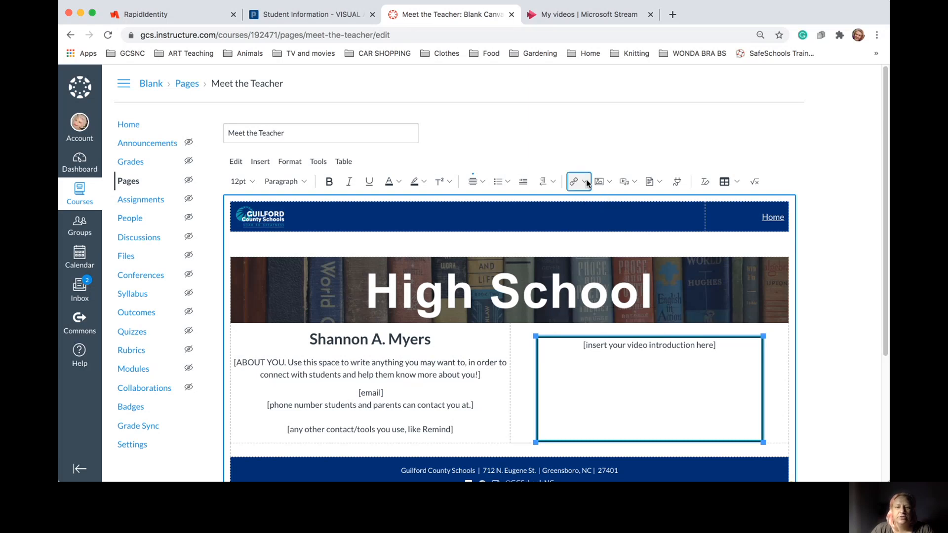
pyautogui.click(634, 183)
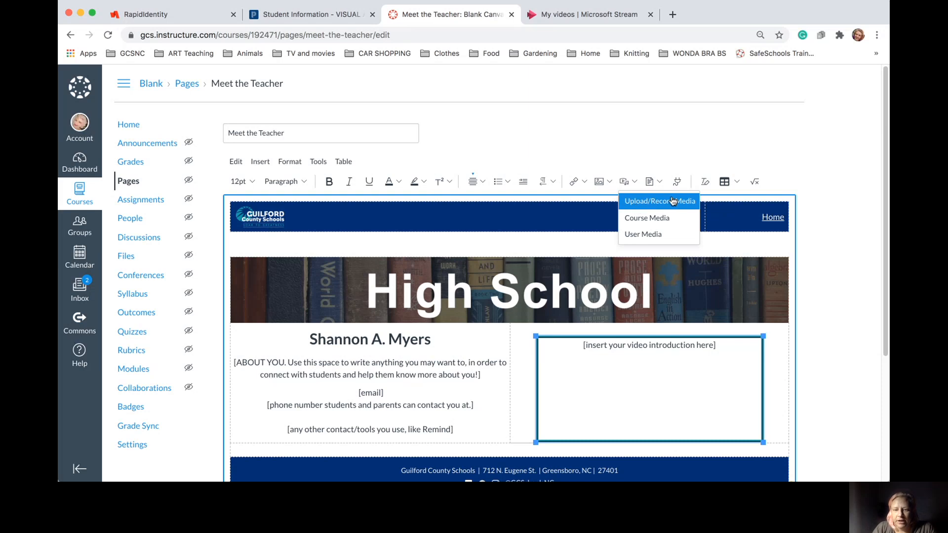
pyautogui.click(657, 219)
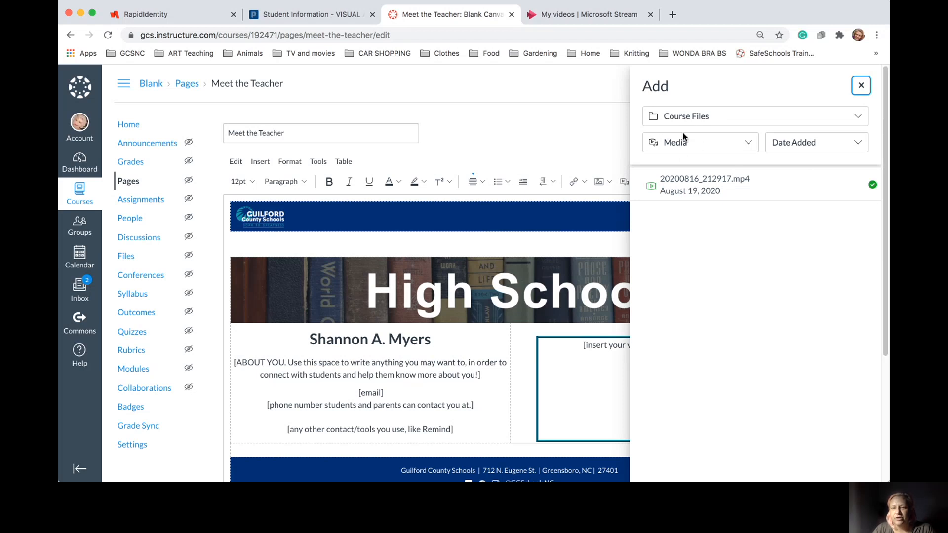
pyautogui.click(736, 117)
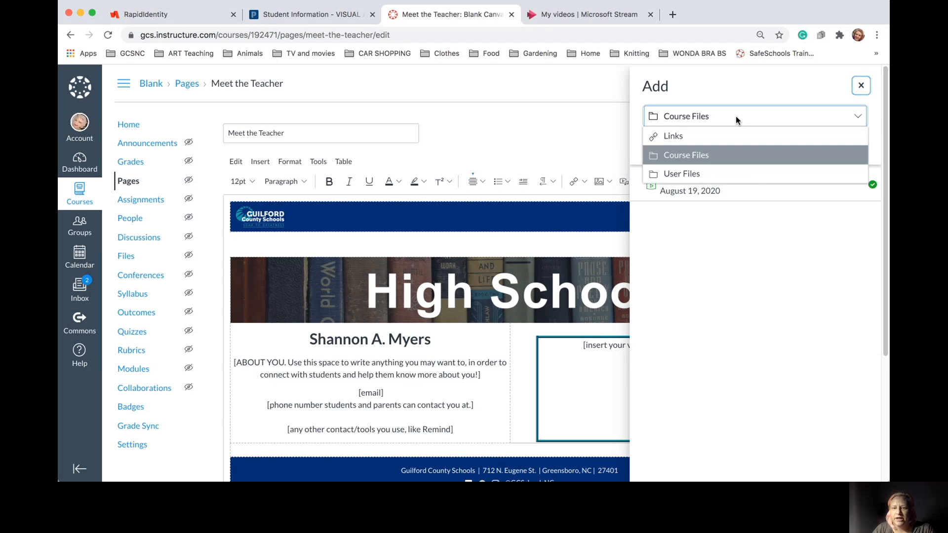
pyautogui.click(699, 157)
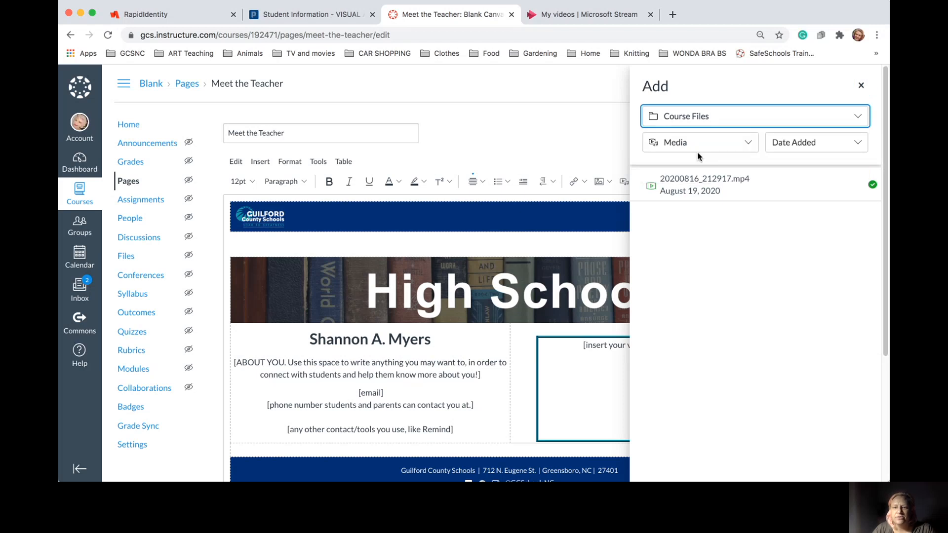
pyautogui.click(694, 184)
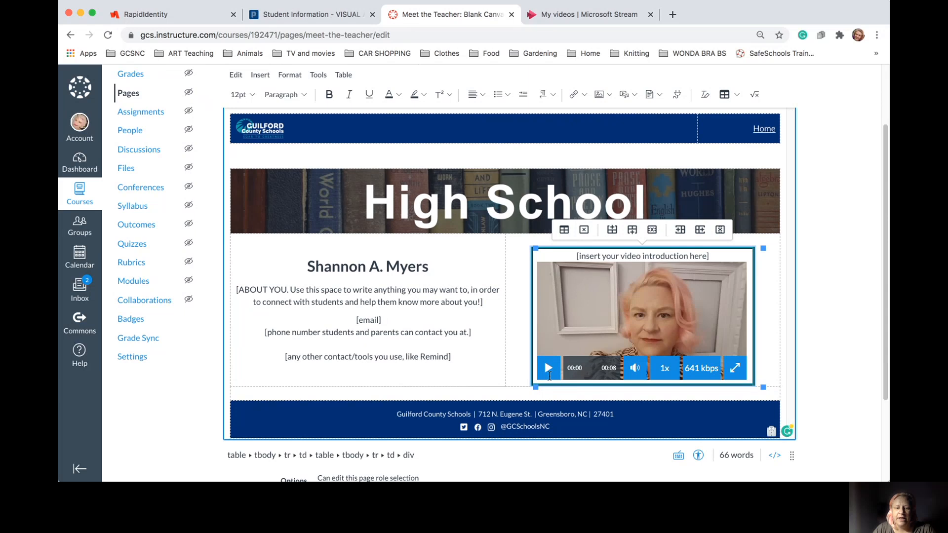
pyautogui.click(549, 368)
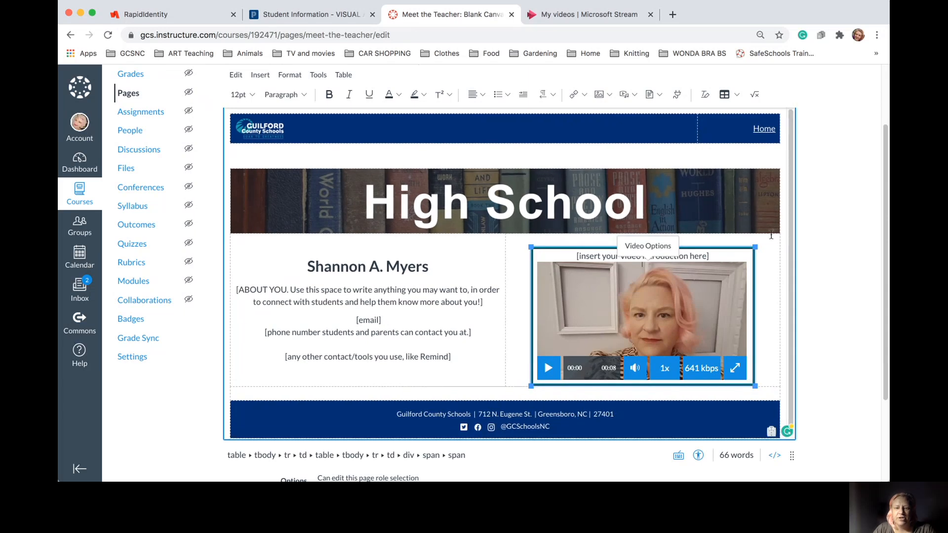
pyautogui.click(660, 248)
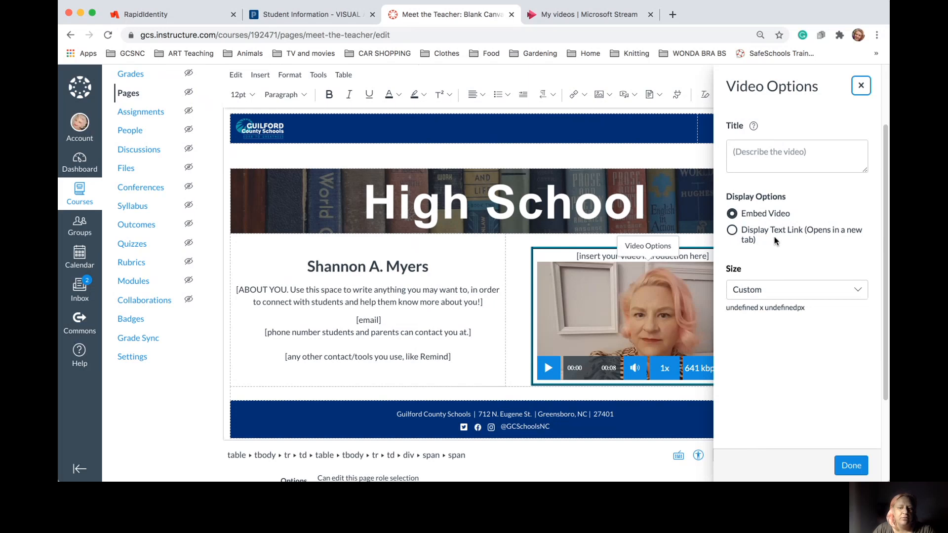
pyautogui.click(861, 85)
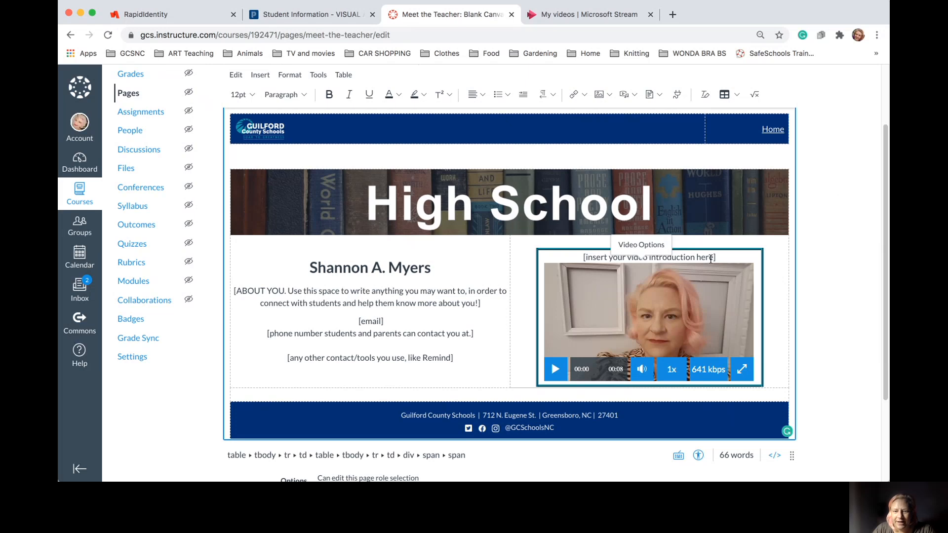
pyautogui.click(718, 258)
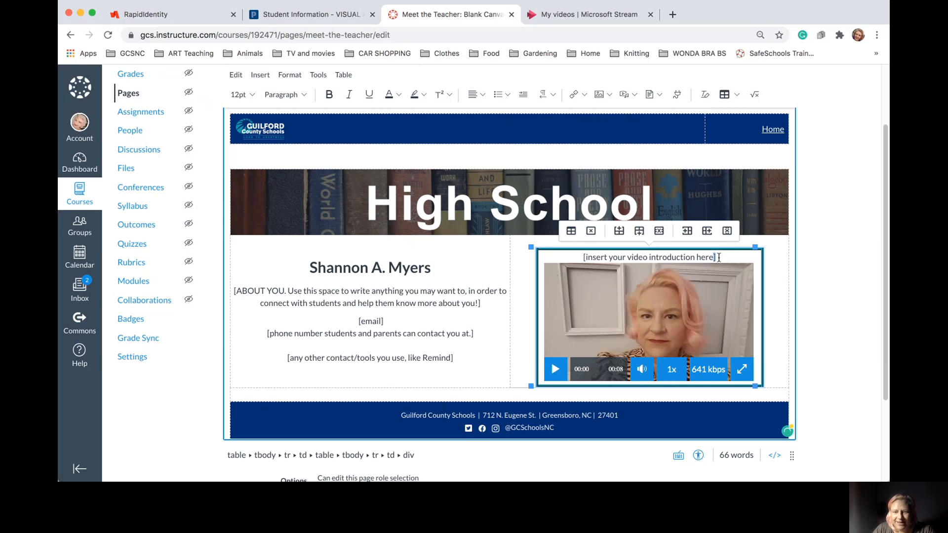
pyautogui.moveTo(719, 258); pyautogui.dragTo(575, 252)
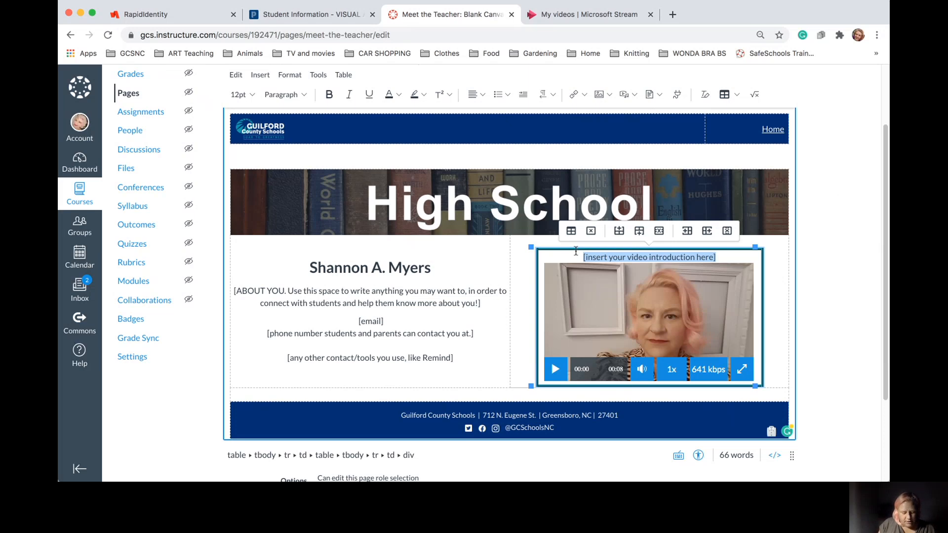
# Type a welcome caption for the teacher's class over the placeholder, fixing typos
pyautogui.write('Welco')
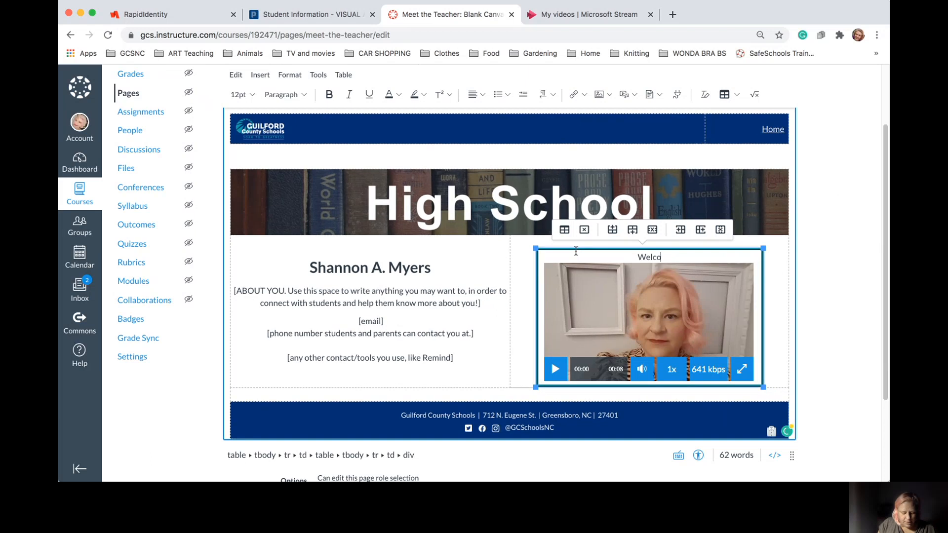
pyautogui.write('meToMS.')
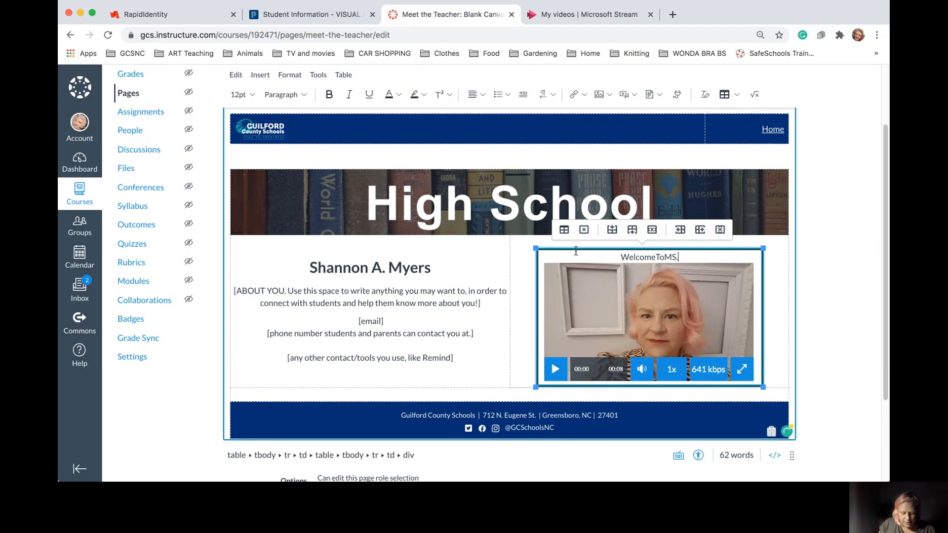
pyautogui.press('BackSpace')
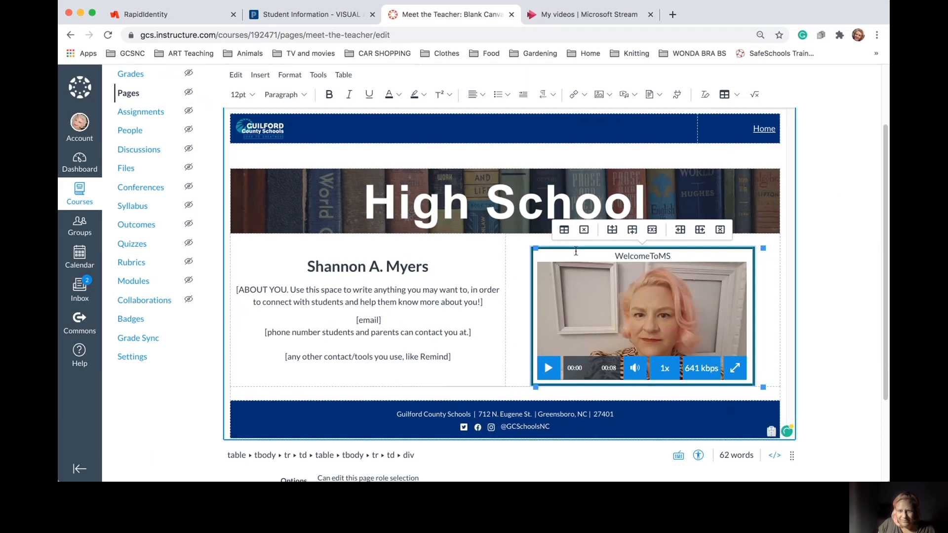
pyautogui.press('BackSpace')
pyautogui.press('BackSpace')
pyautogui.press('BackSpace')
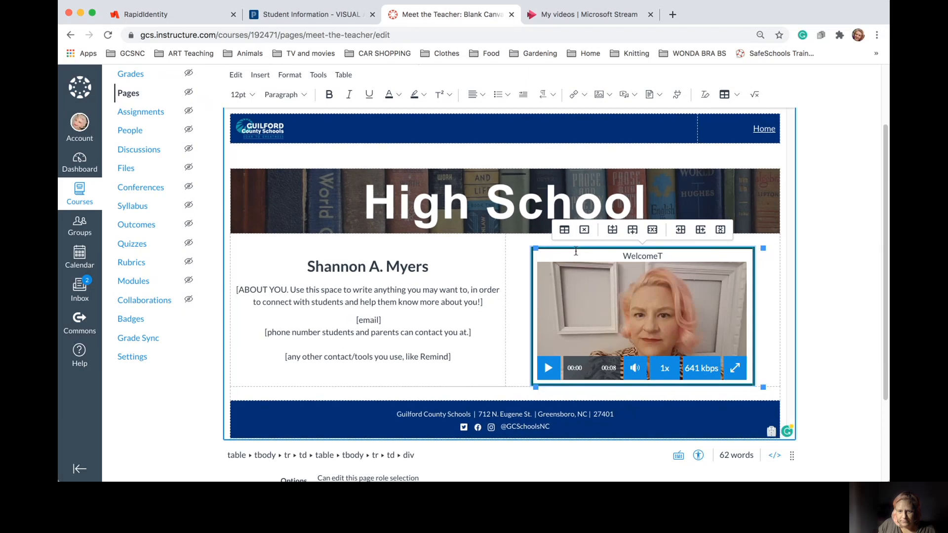
pyautogui.write('o M')
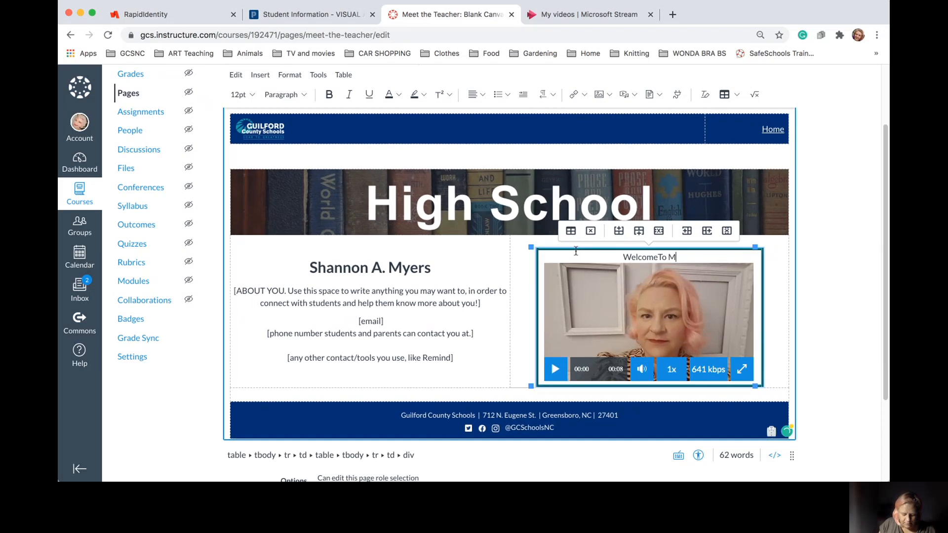
pyautogui.write('s.Mye')
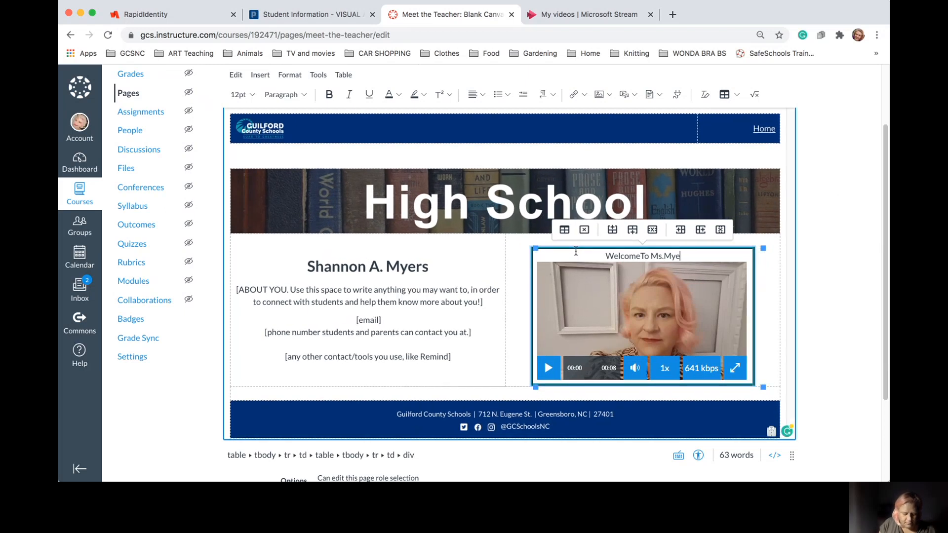
pyautogui.write("rs'Class!")
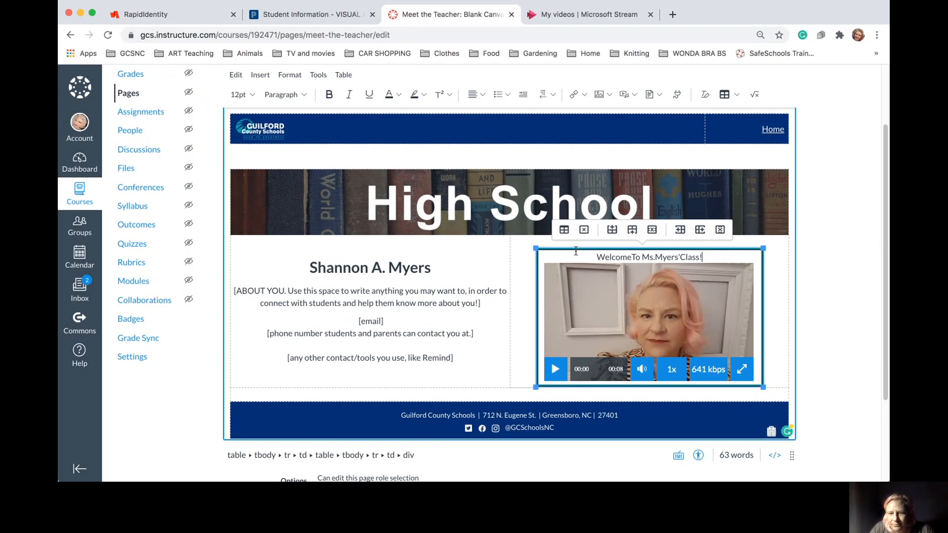
pyautogui.click(675, 255)
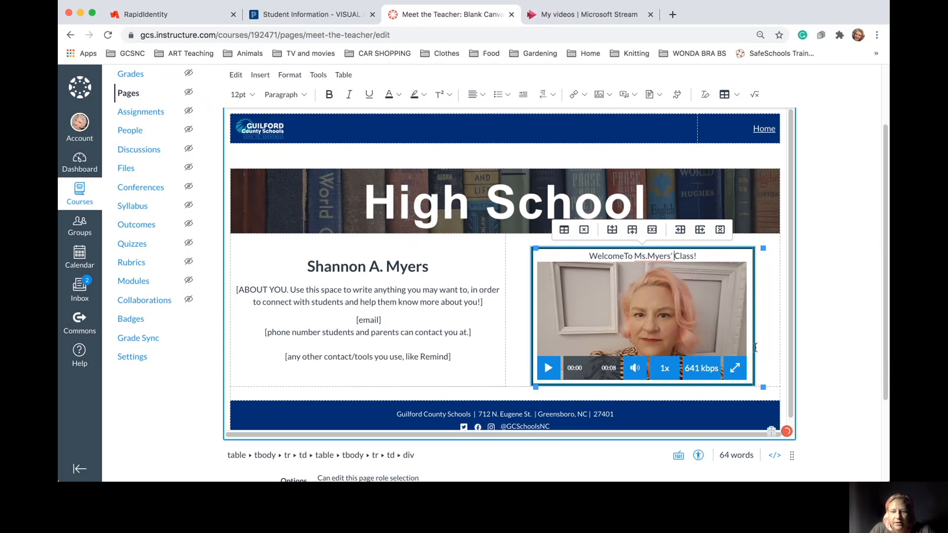
pyautogui.click(780, 374)
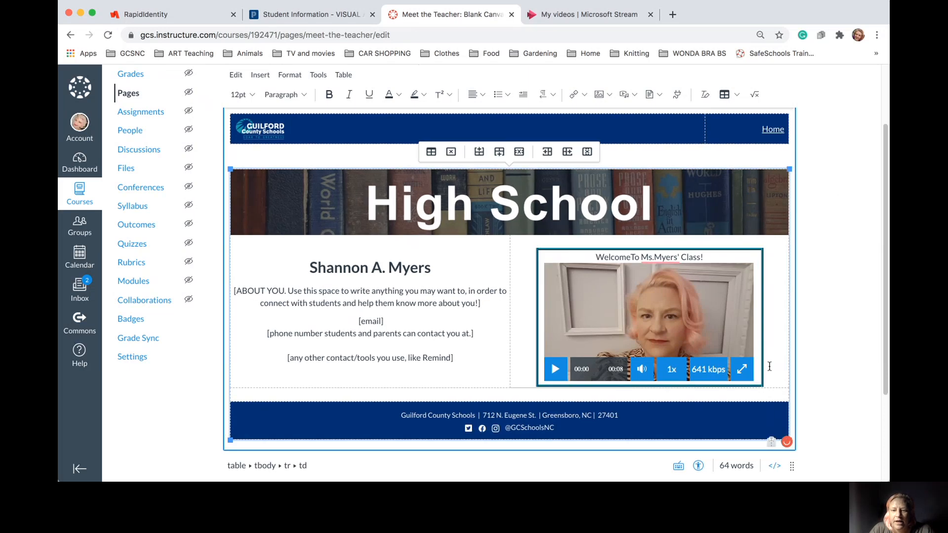
# Accept Grammarly's 'to' suggestion before Ms. and correct 'Welcome' in the caption
pyautogui.moveTo(662, 256)
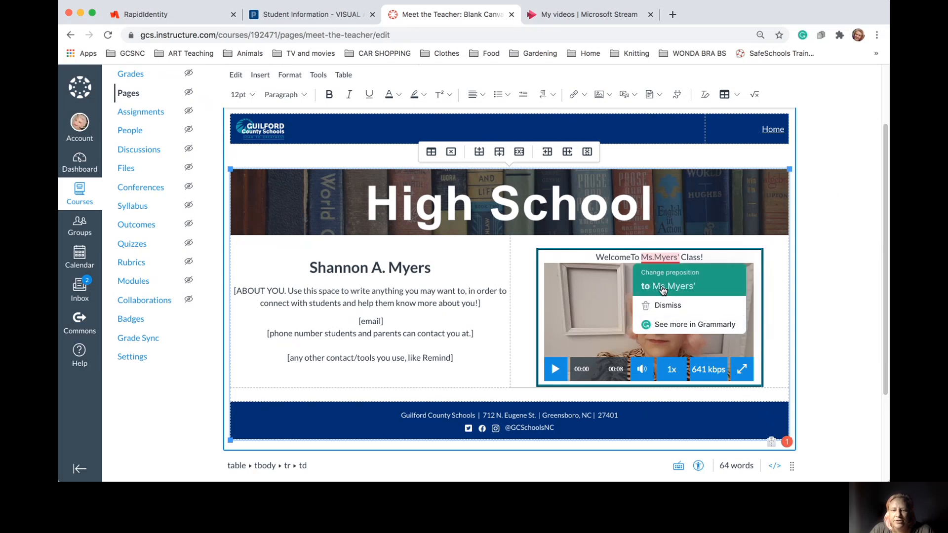
pyautogui.click(662, 305)
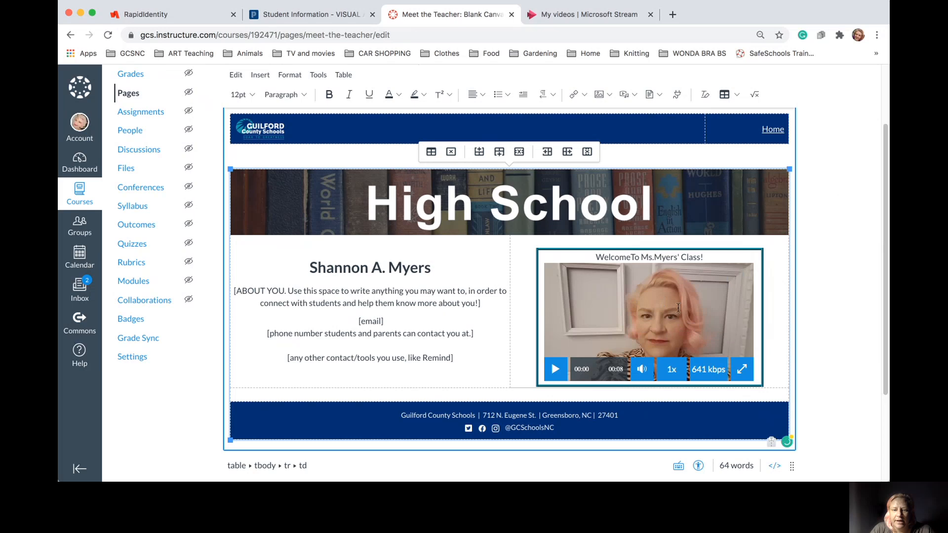
pyautogui.click(654, 260)
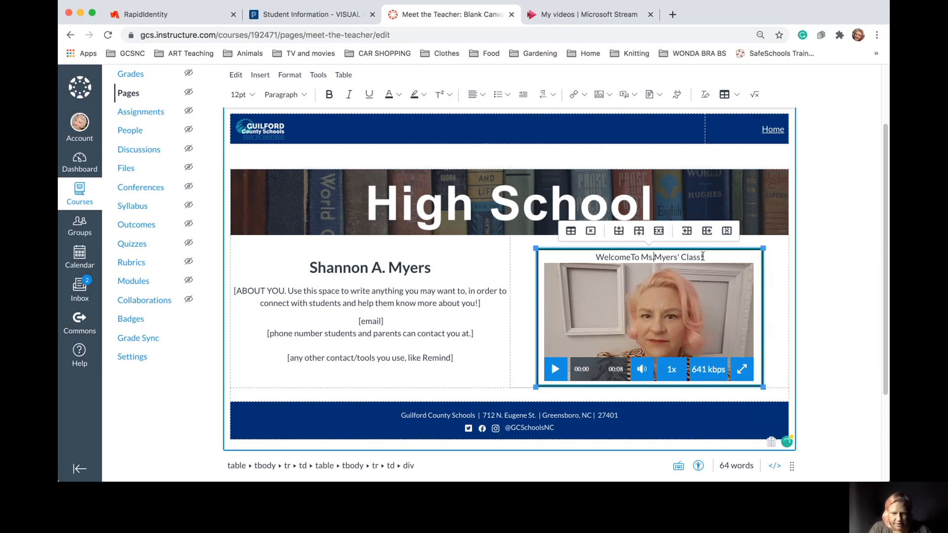
pyautogui.click(678, 274)
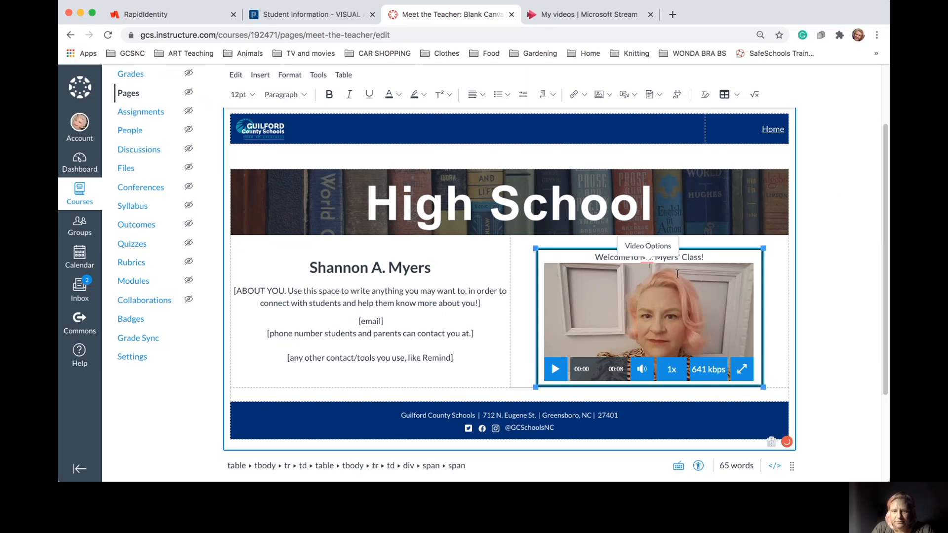
pyautogui.click(641, 258)
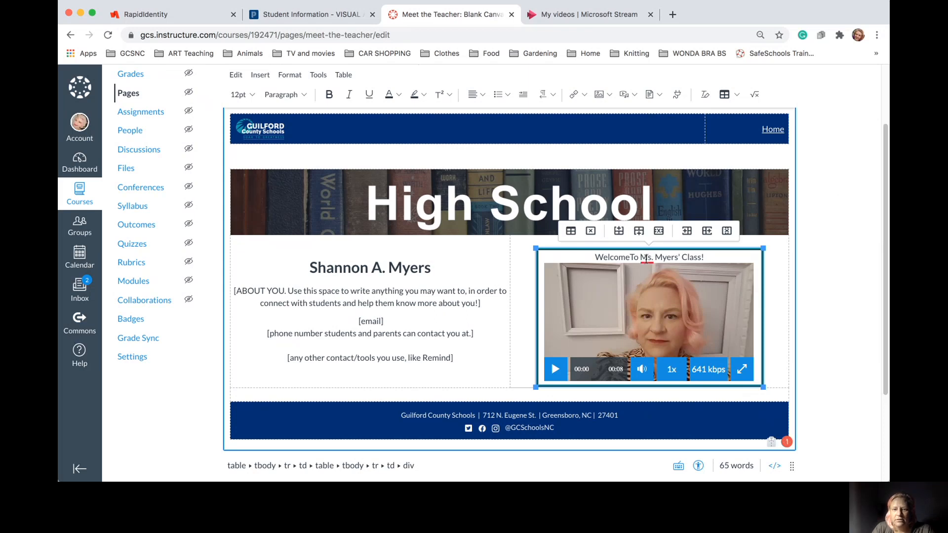
pyautogui.moveTo(647, 258)
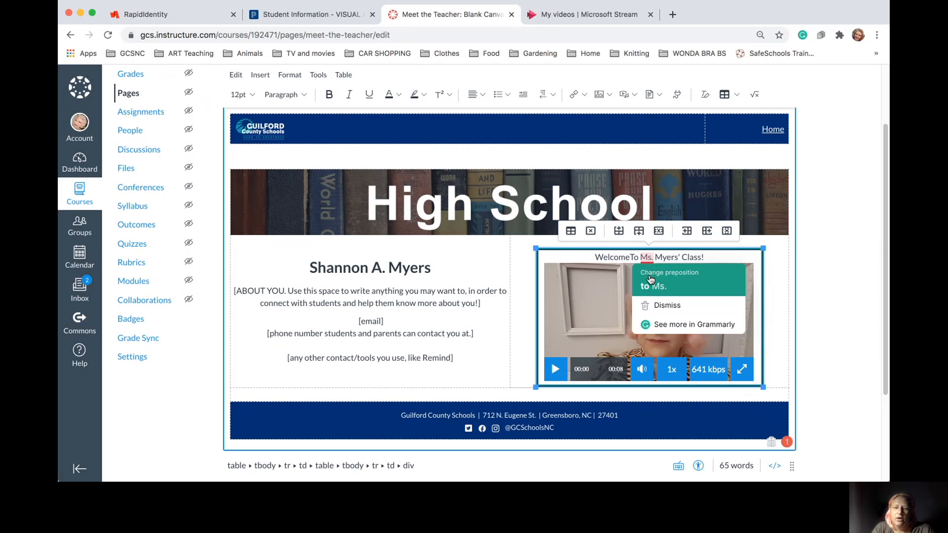
pyautogui.click(651, 280)
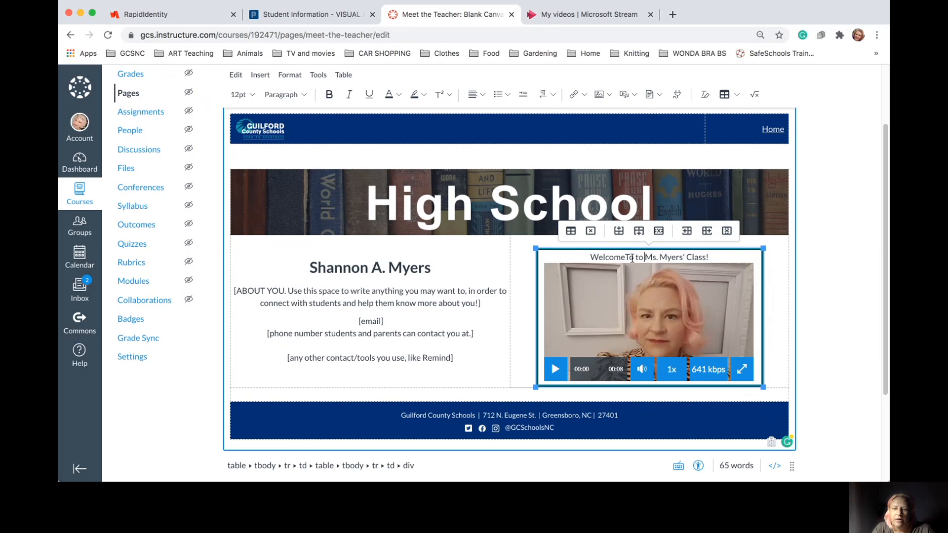
pyautogui.press('BackSpace')
pyautogui.press('BackSpace')
pyautogui.press('BackSpace')
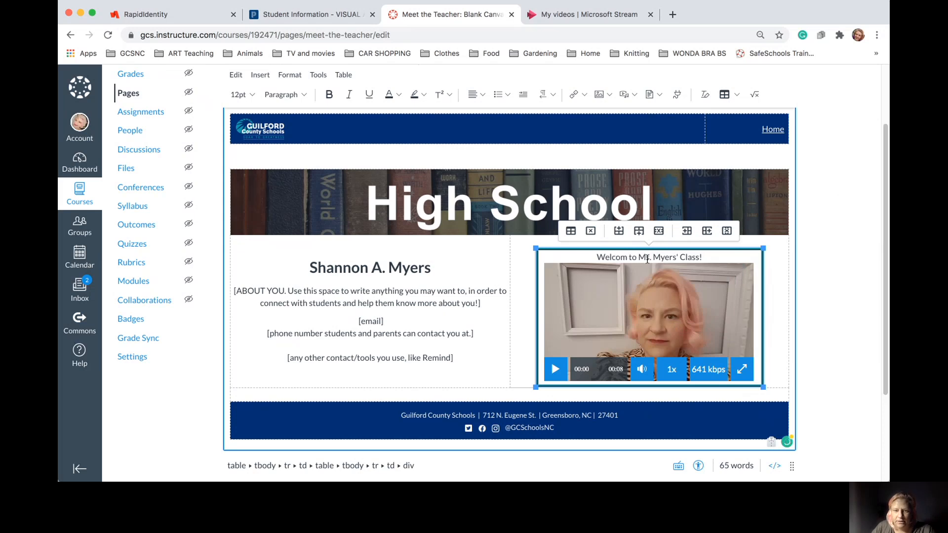
pyautogui.write('e')
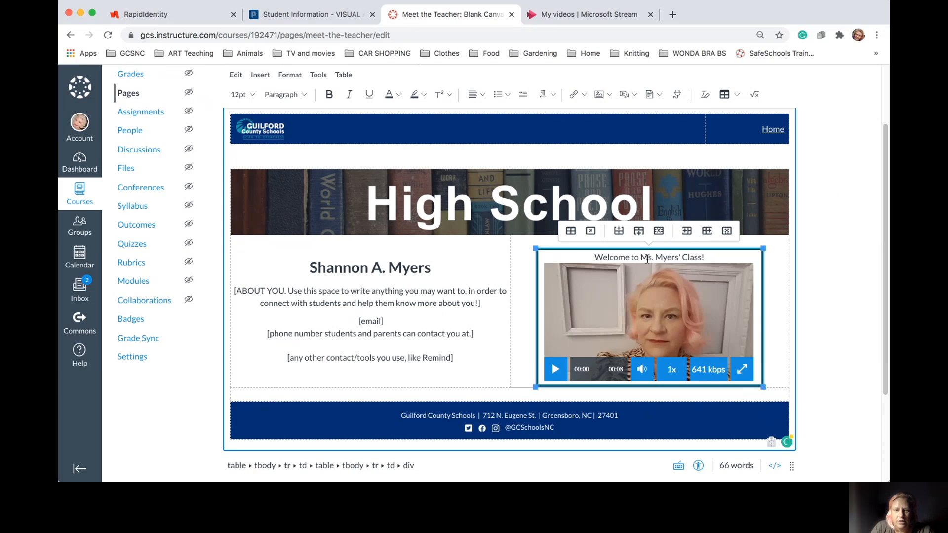
pyautogui.click(765, 297)
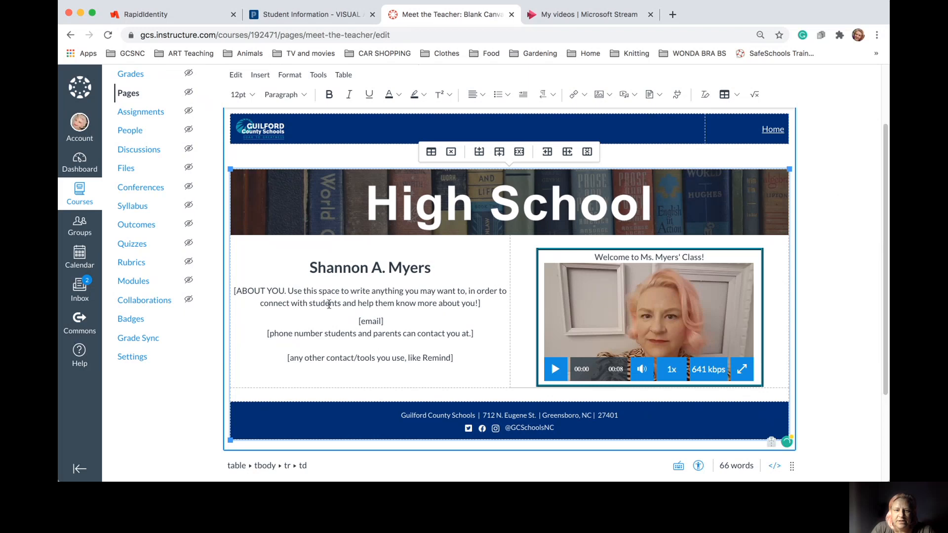
# Cancel the Meet the Teacher edits and confirm leaving without saving
pyautogui.scroll(-5, 492, 329)
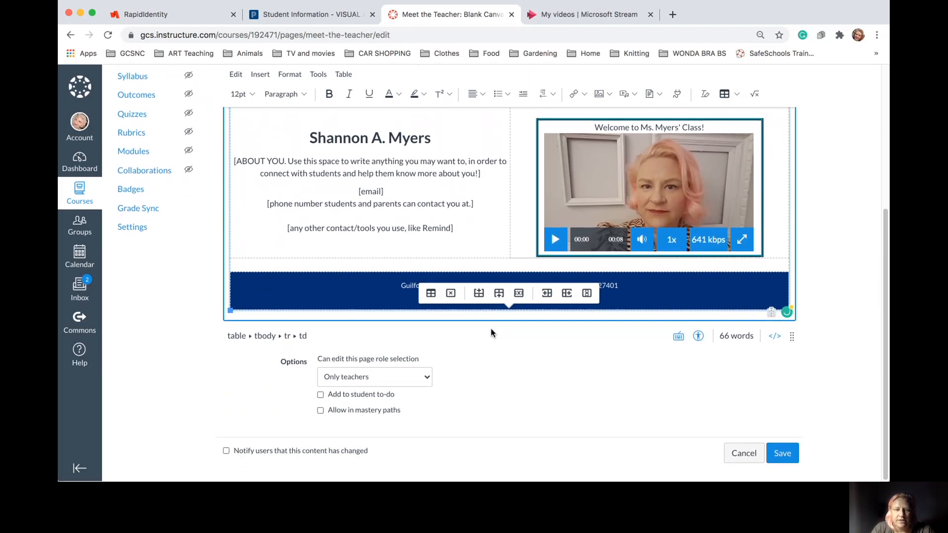
pyautogui.scroll(8, 492, 329)
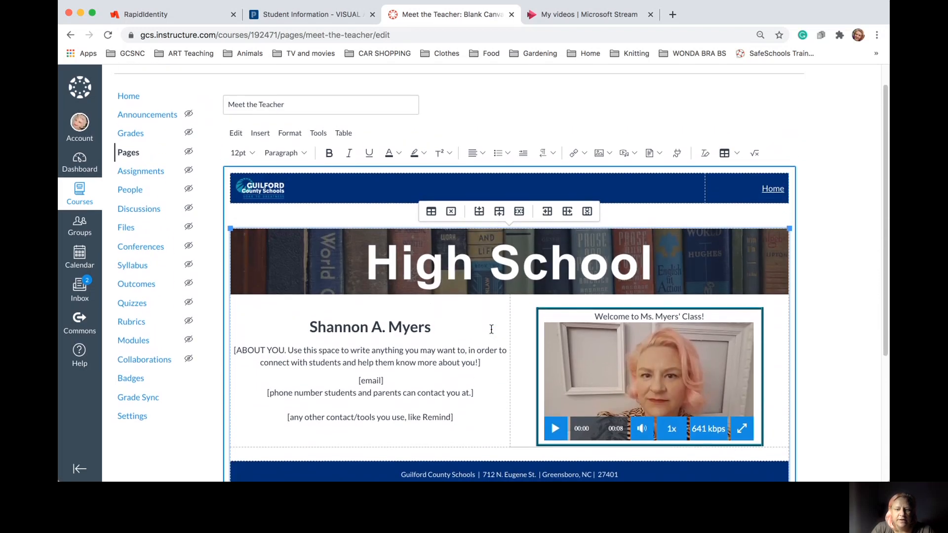
pyautogui.scroll(1, 491, 330)
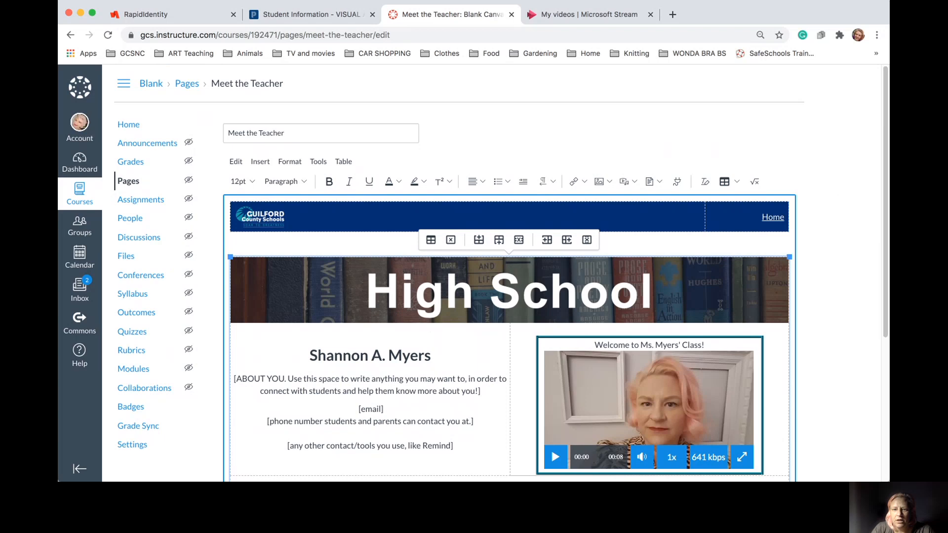
pyautogui.scroll(-9, 720, 306)
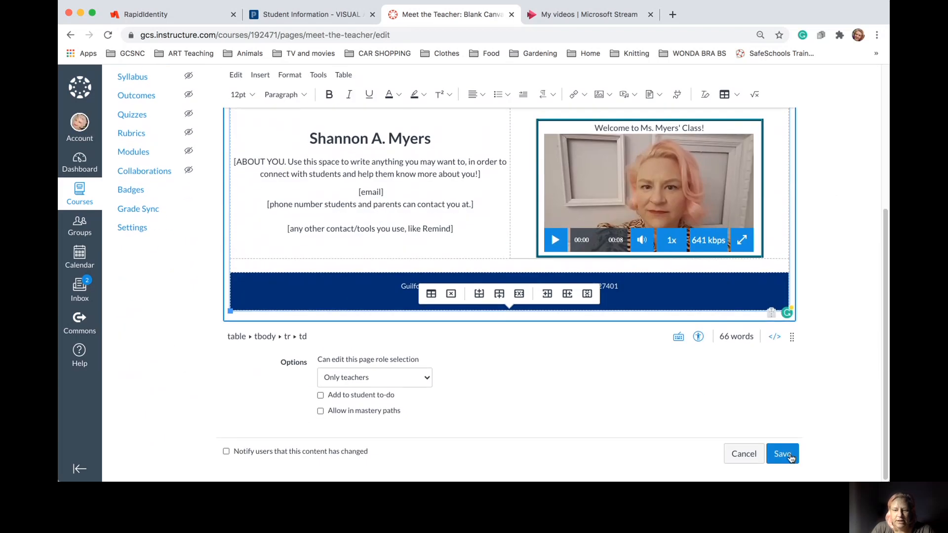
pyautogui.click(742, 454)
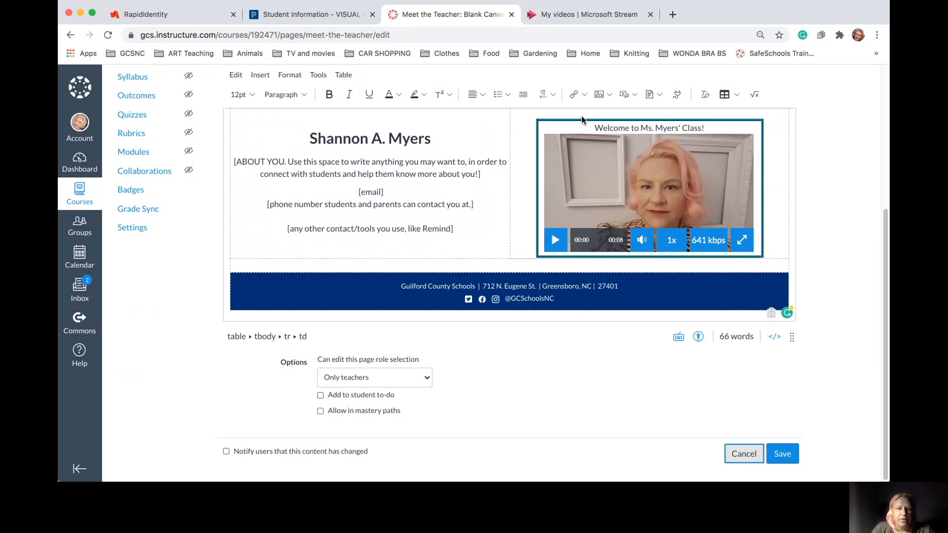
pyautogui.click(744, 453)
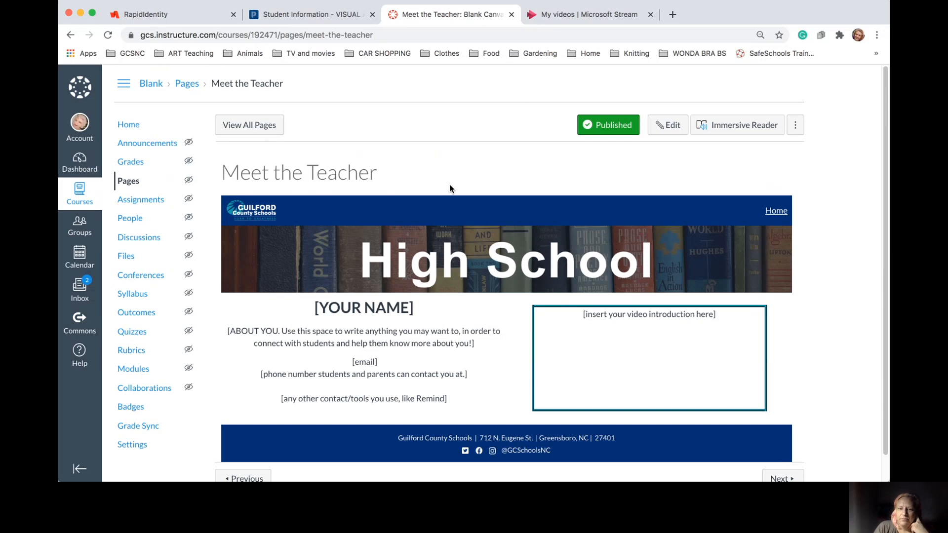
# Go to the next course page, Live Teaching Times
pyautogui.scroll(-1, 649, 195)
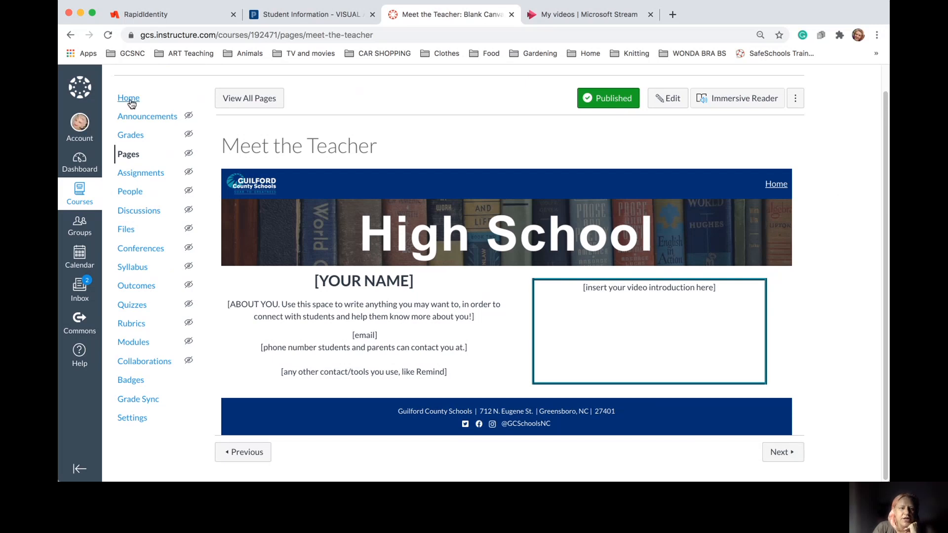
pyautogui.click(773, 450)
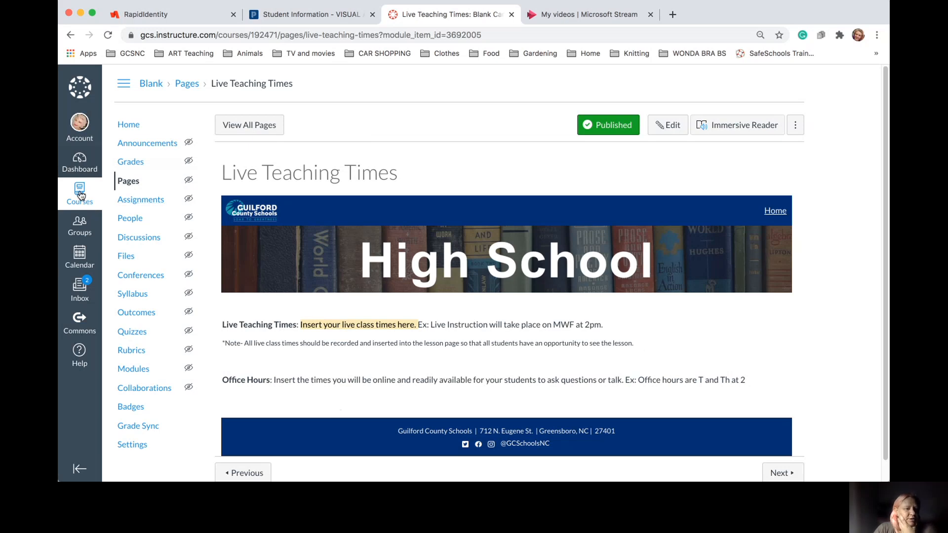
# From the Dashboard, open Visual Art (Beginning) and view its Live Teaching Times schedule
pyautogui.click(83, 164)
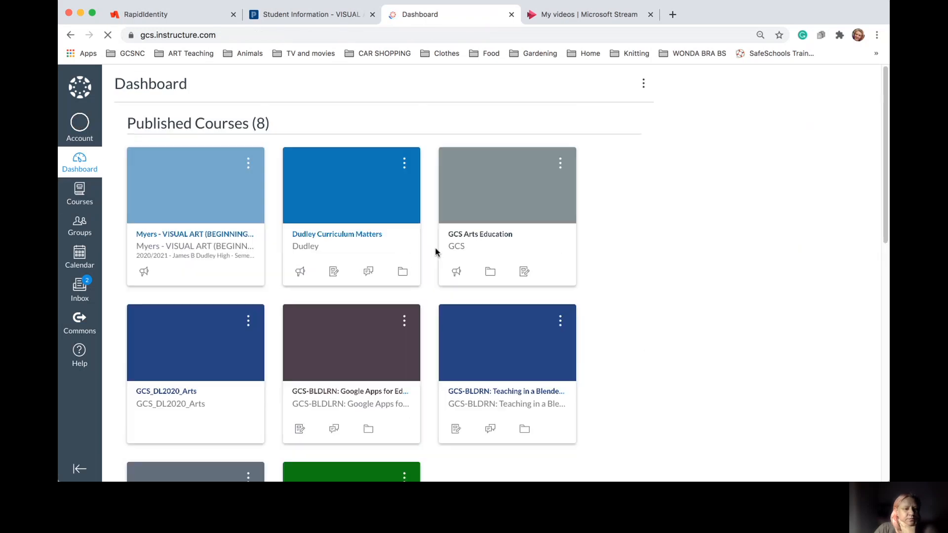
pyautogui.click(203, 196)
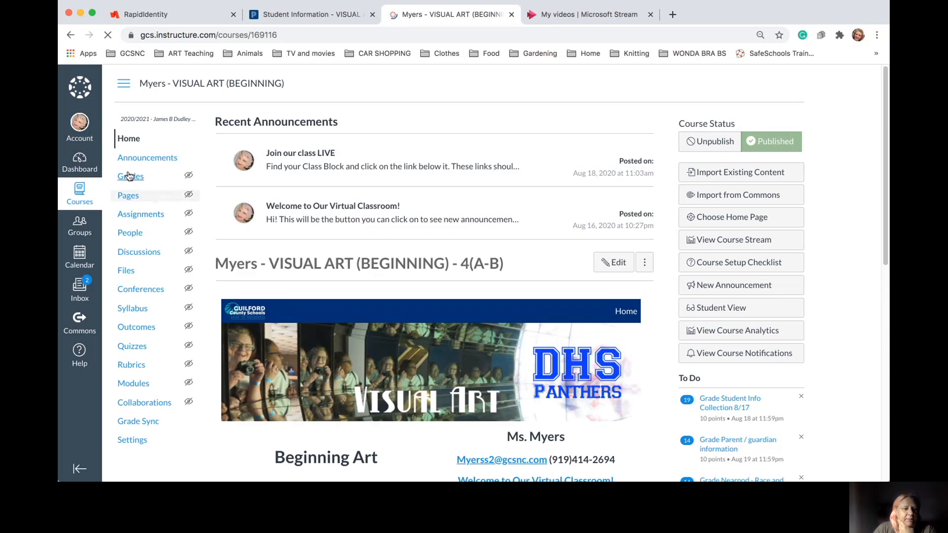
pyautogui.scroll(-5, 502, 272)
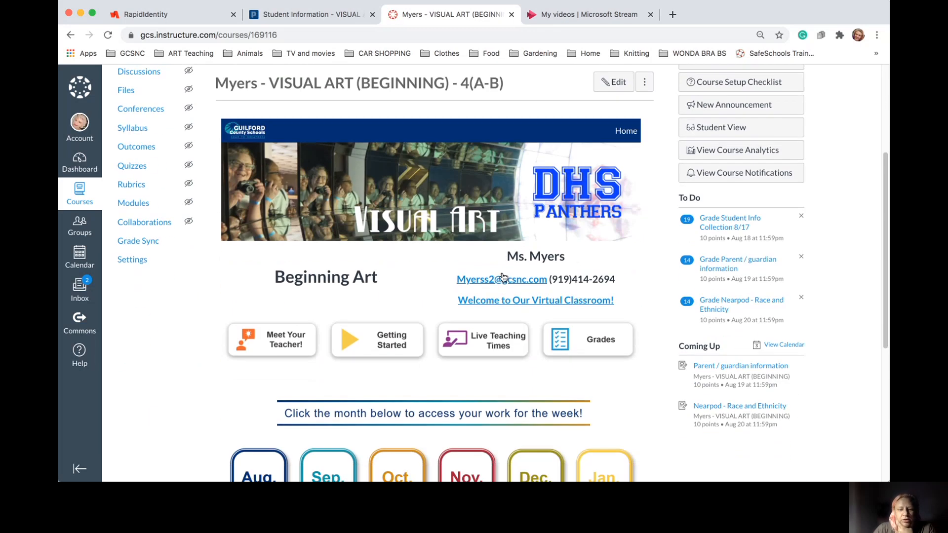
pyautogui.click(476, 310)
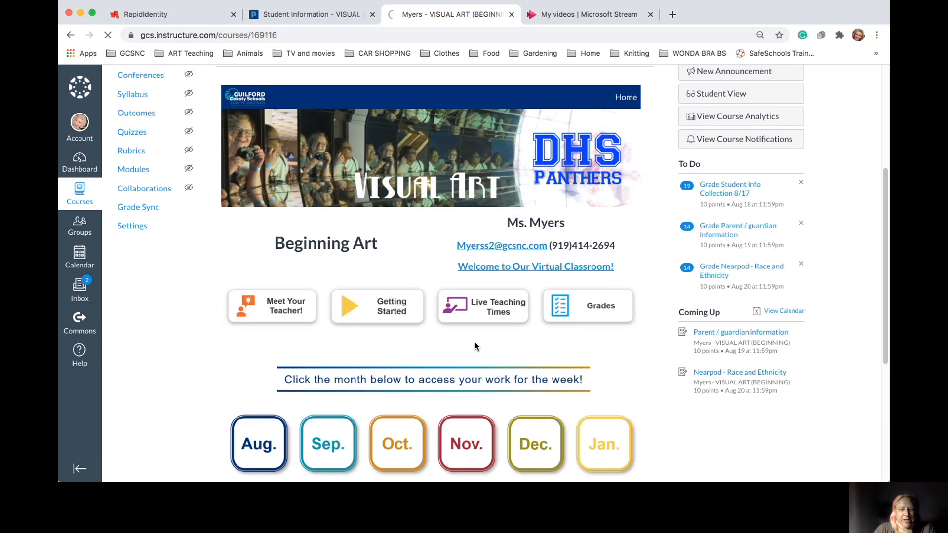
pyautogui.scroll(-2, 479, 330)
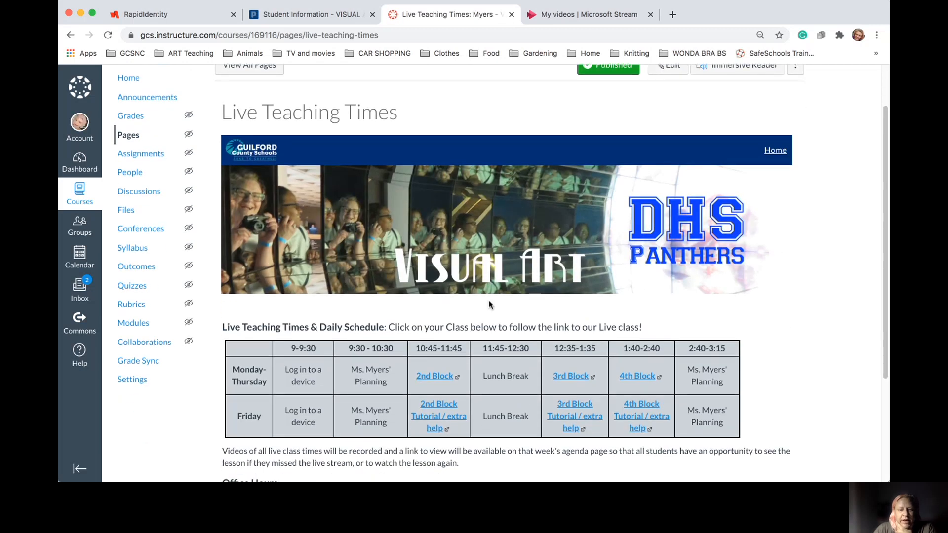
pyautogui.scroll(-3, 489, 304)
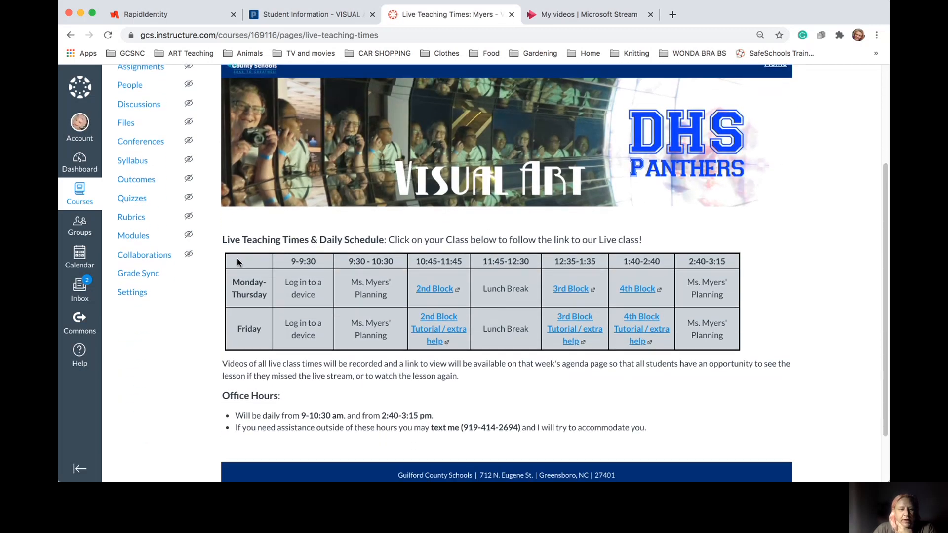
# Select the Visual Art schedule table, then return to the Blank Canvas shell course via Dashboard
pyautogui.moveTo(239, 259); pyautogui.dragTo(725, 339)
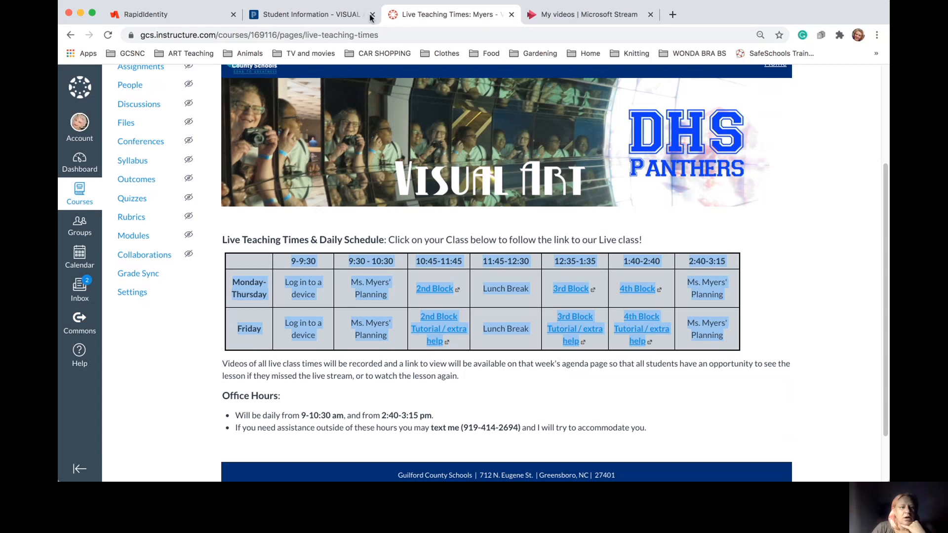
pyautogui.click(79, 163)
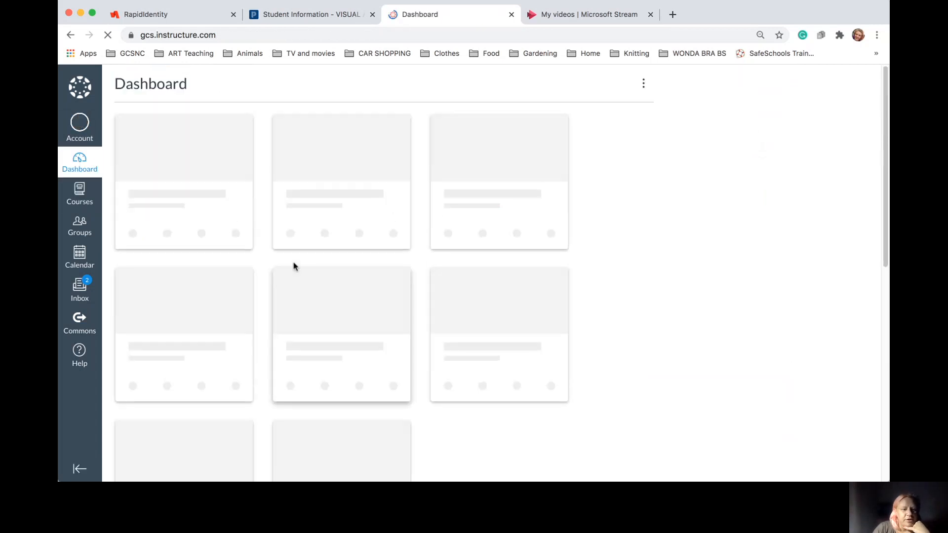
pyautogui.scroll(-9, 294, 266)
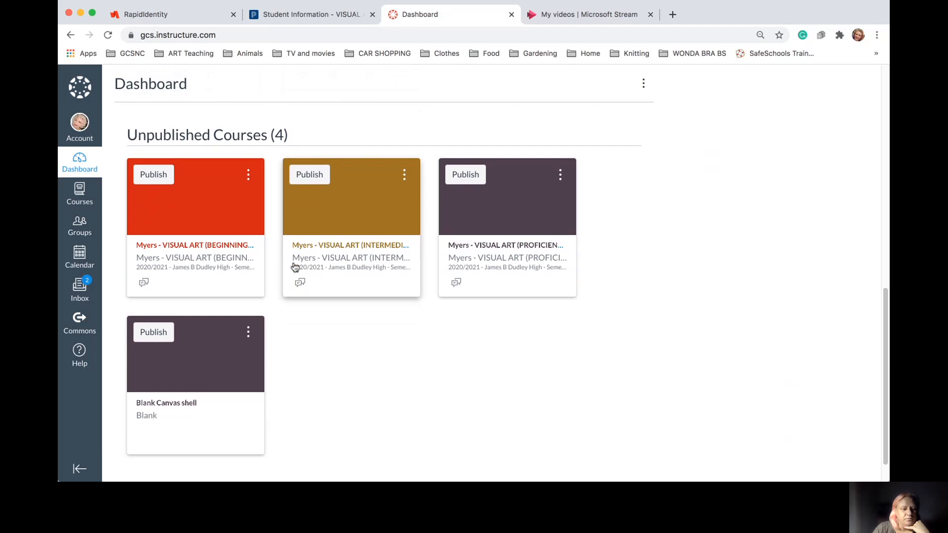
pyautogui.click(212, 352)
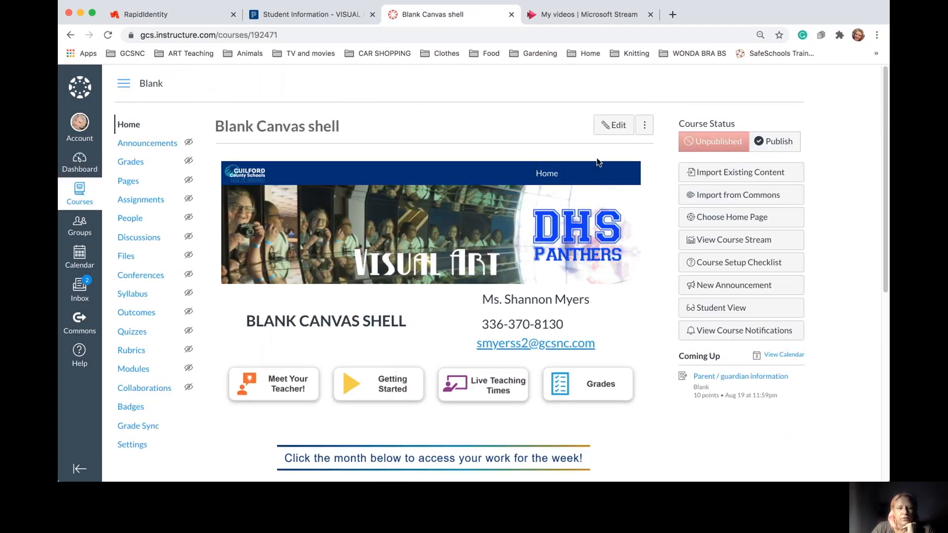
# Open the Blank shell's Live Teaching Times page, select its placeholder sentence, and enter edit mode
pyautogui.click(497, 382)
pyautogui.scroll(-1, 483, 289)
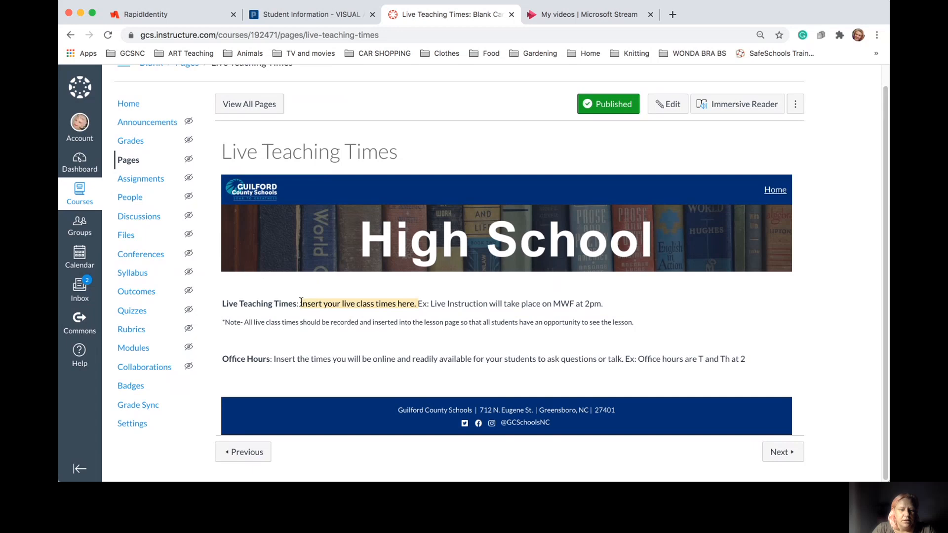
pyautogui.moveTo(300, 303); pyautogui.dragTo(417, 304)
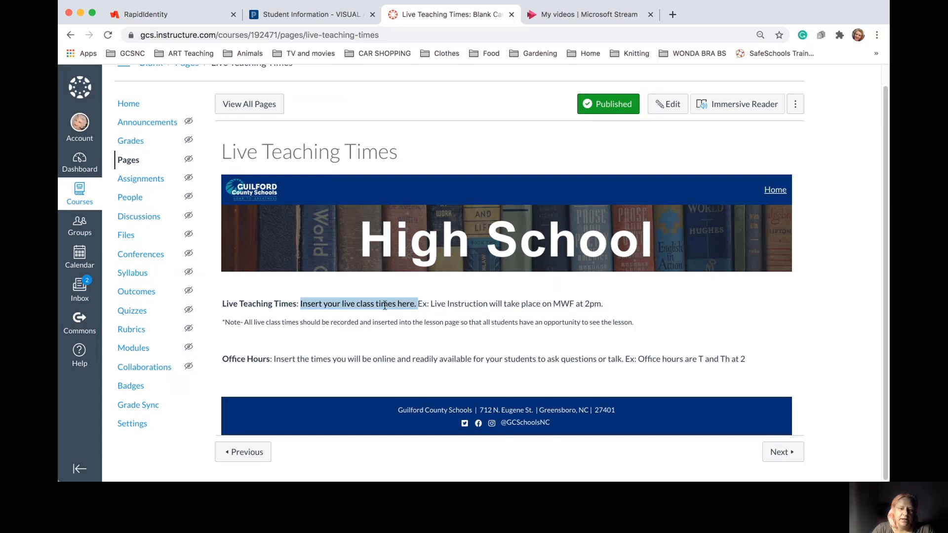
pyautogui.click(301, 302)
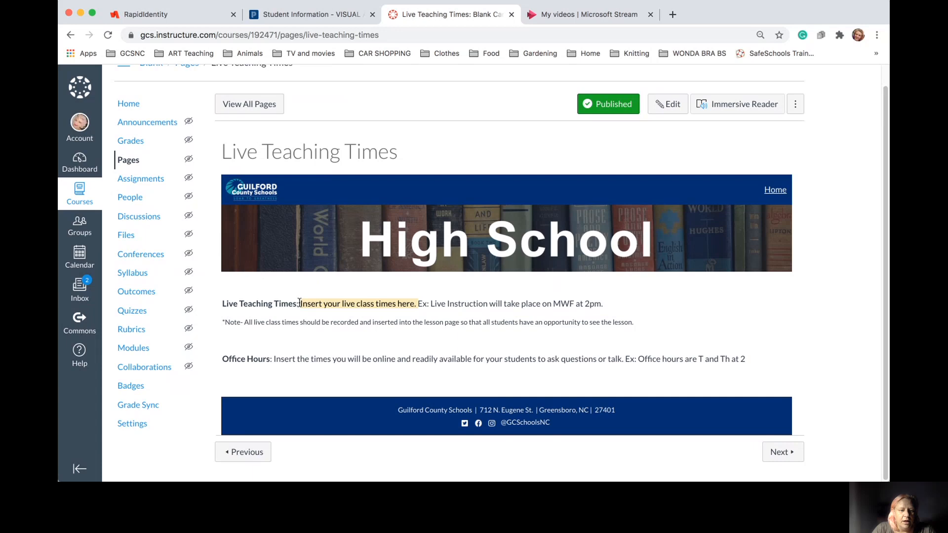
pyautogui.moveTo(300, 302); pyautogui.dragTo(620, 297)
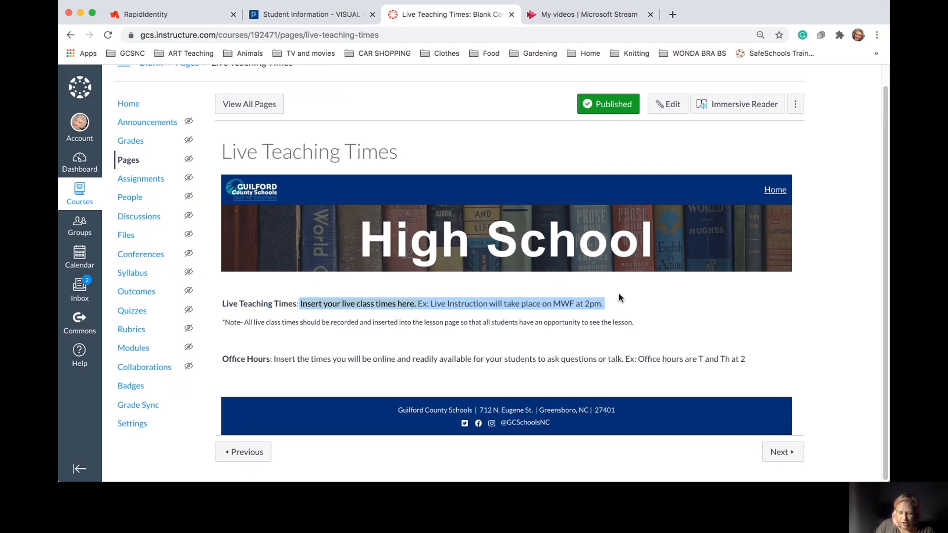
pyautogui.moveTo(621, 297); pyautogui.dragTo(298, 302)
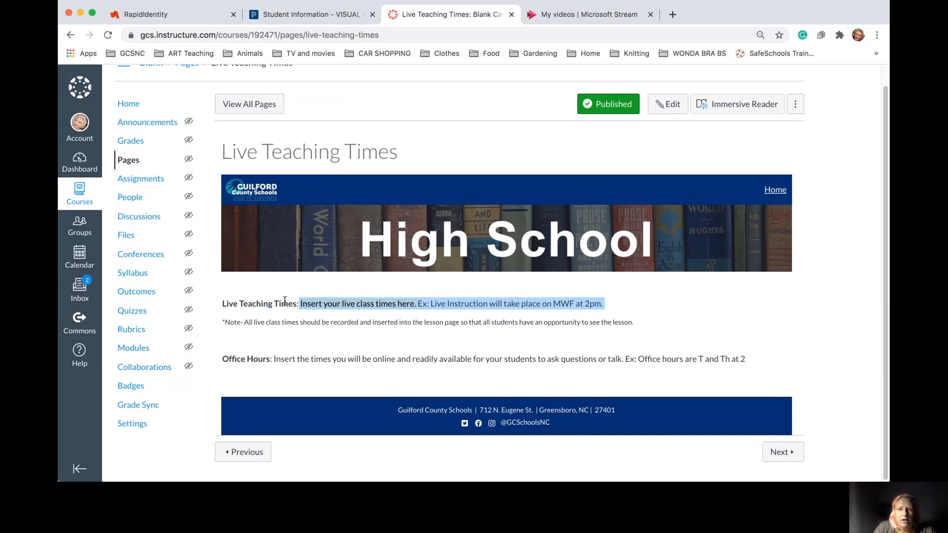
pyautogui.click(667, 105)
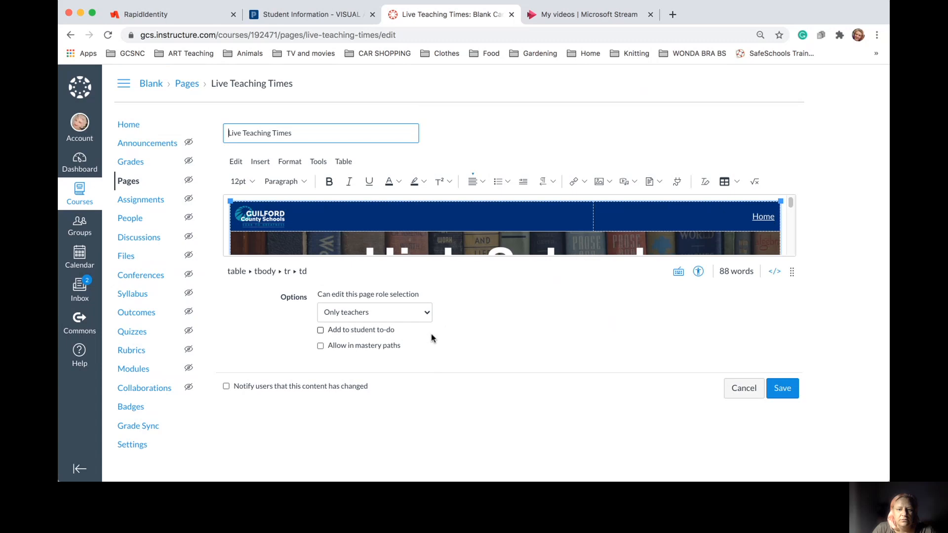
# Delete the placeholder class-times text below the Live Teaching Times heading
pyautogui.click(786, 243)
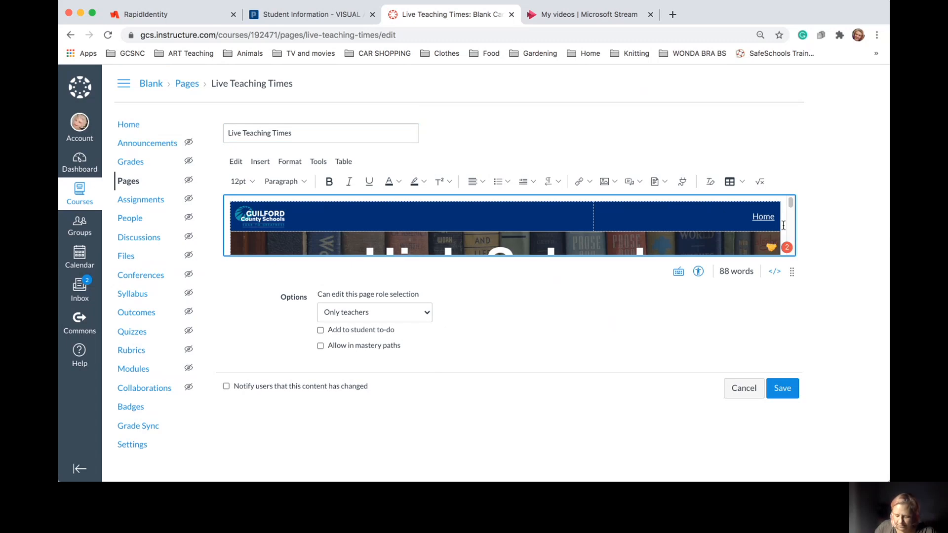
pyautogui.moveTo(613, 329); pyautogui.dragTo(309, 326)
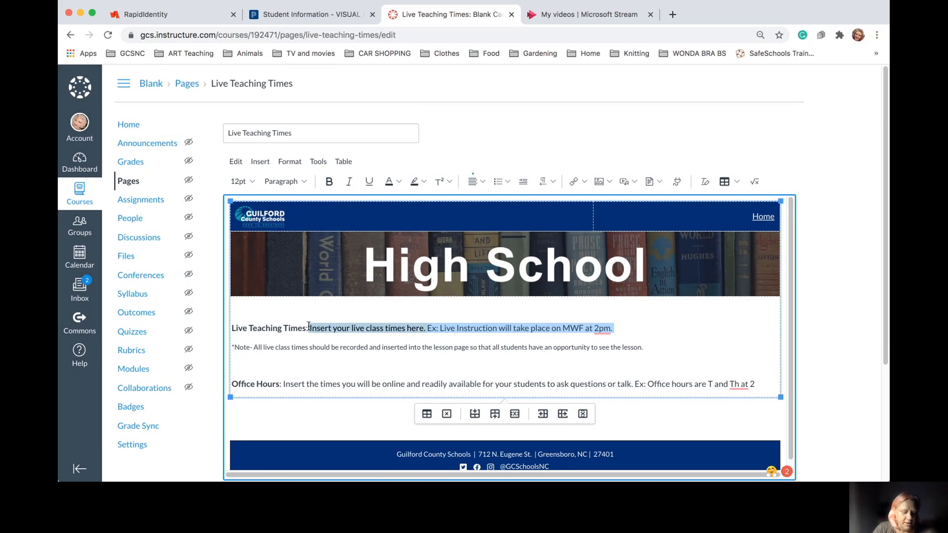
pyautogui.press('BackSpace')
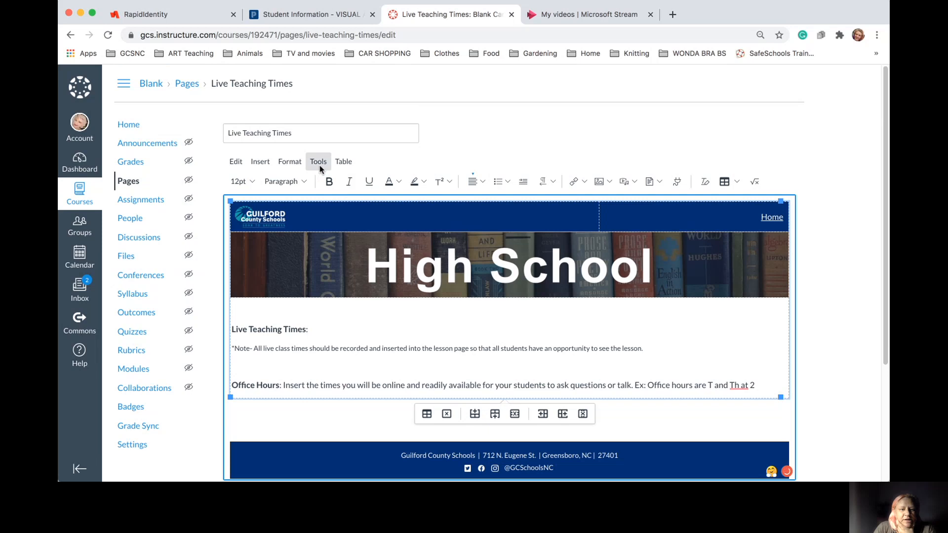
# Insert an empty 8 x 3 table in its place
pyautogui.click(345, 161)
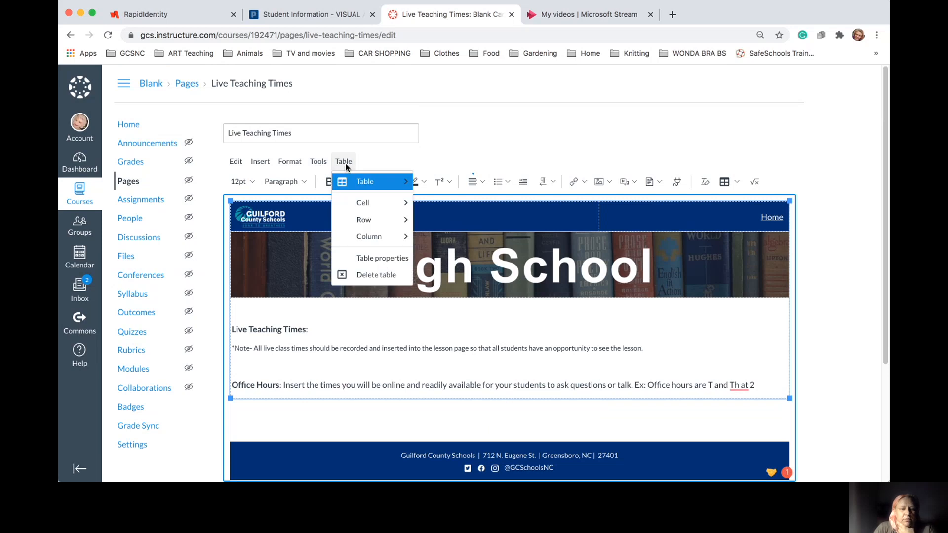
pyautogui.moveTo(351, 183)
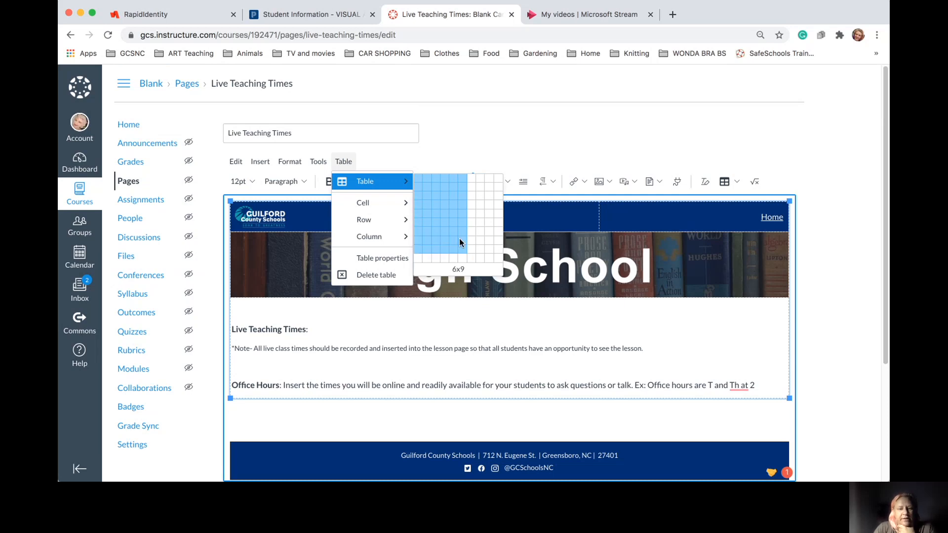
pyautogui.click(477, 201)
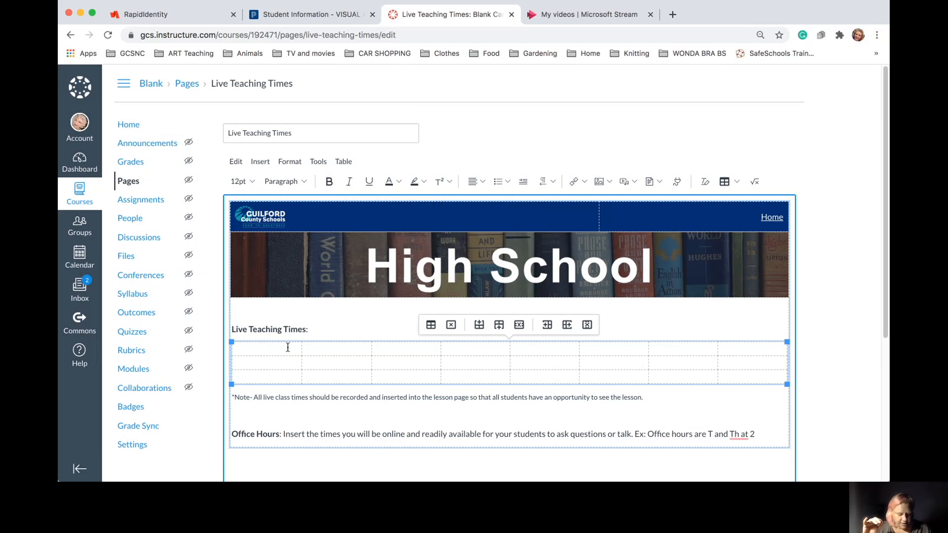
# Paste the copied Visual Art schedule into the new table on the Live Teaching Times page
pyautogui.write("9-9:30\t9:30 - 10:30\t10:45-11:45\t11:45-12:30\t12:35-1:35\t1:40-2:40\t2:40-3:15\t Monday-Thursday\tLog in to a device\tMs. Myers' Planning\t2nd Block (Links to an external site.)\tLunch Break\t3rd Block (Links to an external site.)\t4th Block (Links to an external site.)\tMs. Myers' Planning Friday\tLog in to a device\tMs. Myers' Planning\t2nd Block Tutorial / extra help (Links to an external site.)\tLunch Break\t3rd Block Tutorial / extra help (Links to an external site.)\t4th Block Tutorial / extra help (Links to an external site.)\tMs. Myers' Planning")
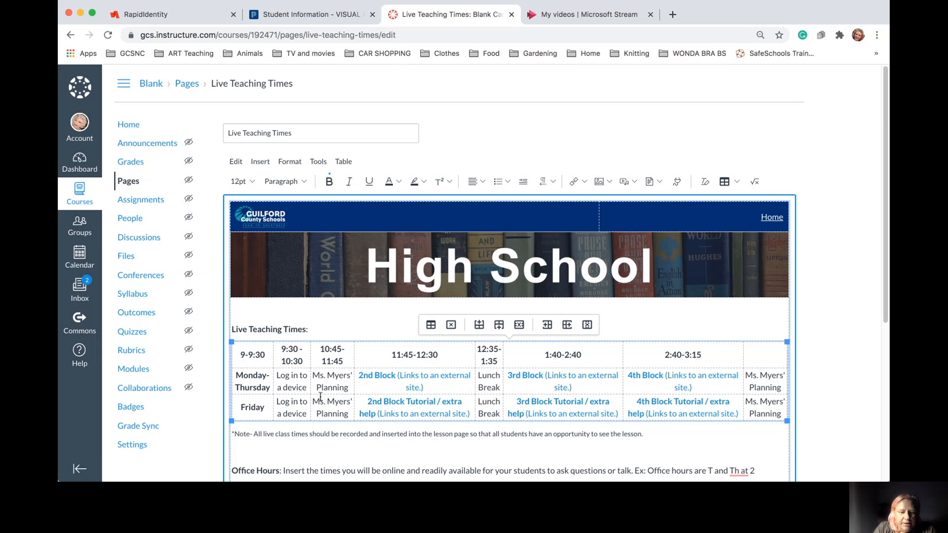
pyautogui.scroll(-1, 338, 393)
pyautogui.scroll(-1, 337, 394)
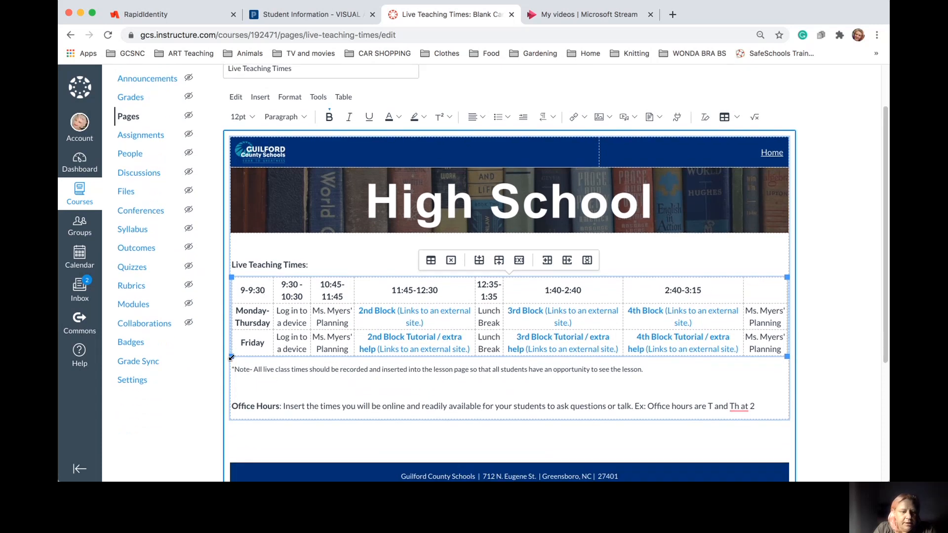
# Stretch the schedule table downward so its rows are taller
pyautogui.moveTo(232, 356); pyautogui.dragTo(231, 386)
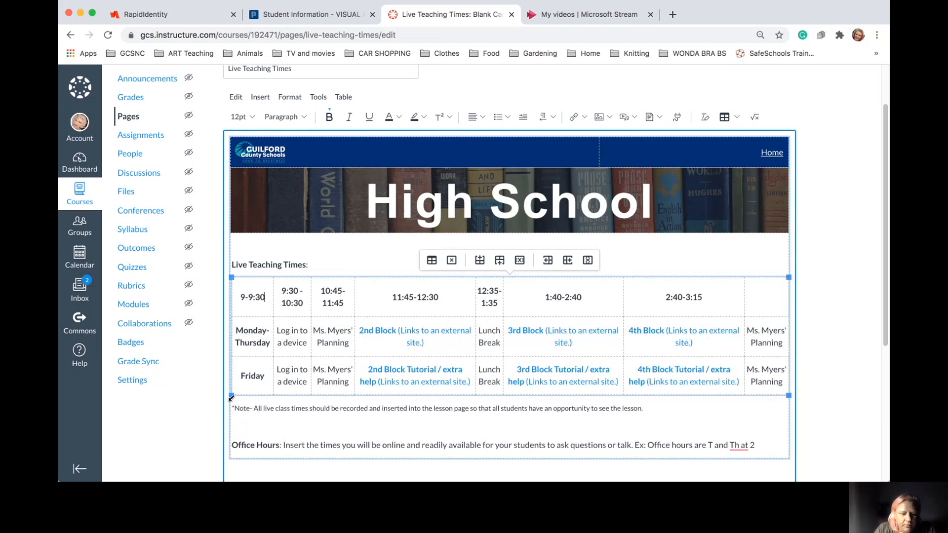
pyautogui.moveTo(230, 398); pyautogui.dragTo(230, 405)
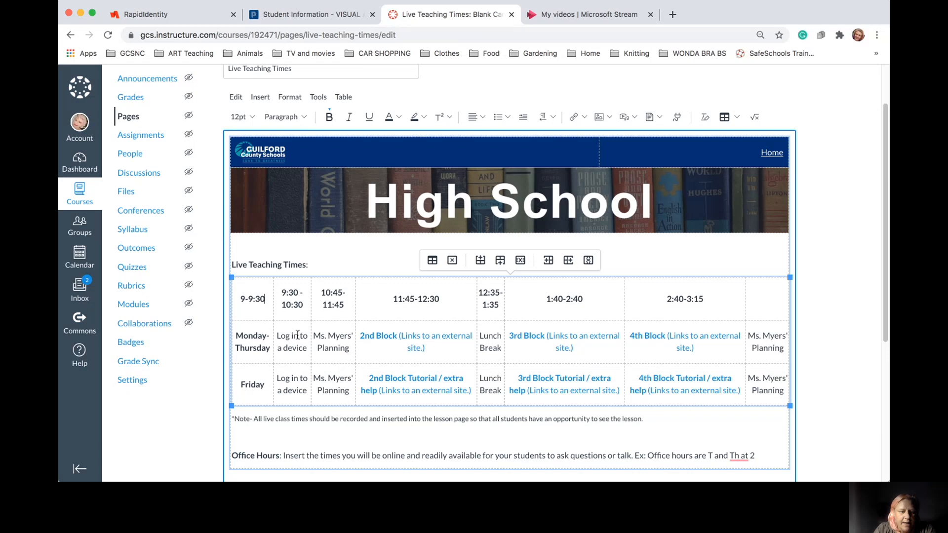
pyautogui.moveTo(230, 277); pyautogui.dragTo(230, 279)
pyautogui.click(367, 267)
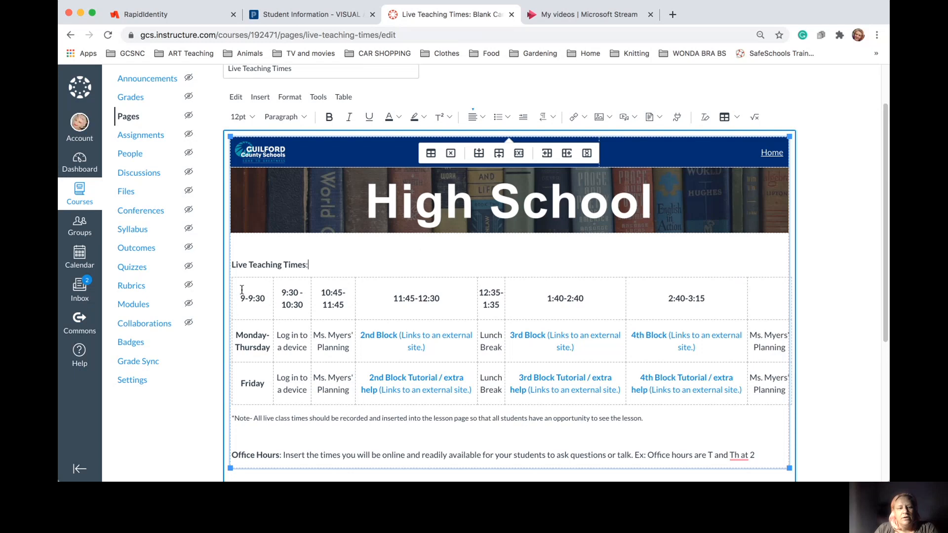
# Delete the header row's time slots, then undo to restore them
pyautogui.moveTo(242, 291); pyautogui.dragTo(459, 285)
pyautogui.moveTo(563, 274); pyautogui.dragTo(692, 290)
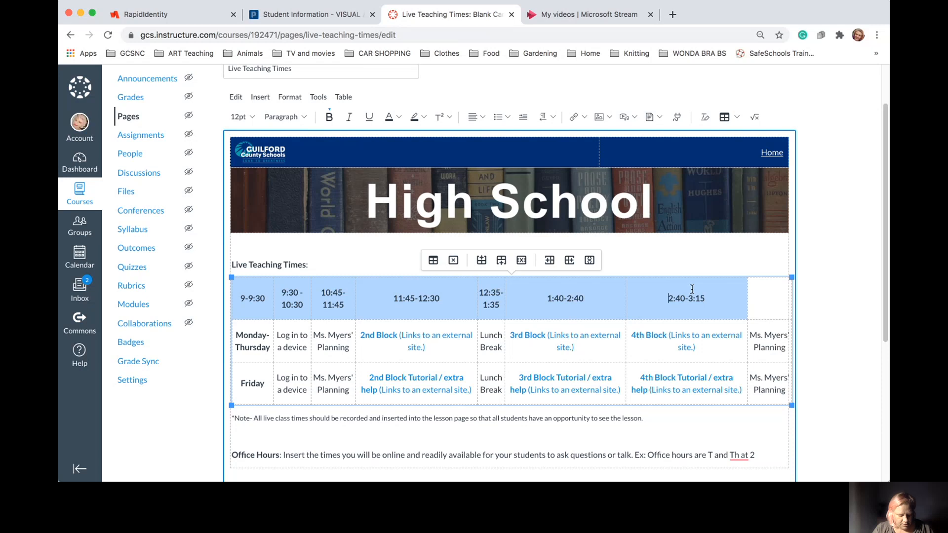
pyautogui.press('BackSpace')
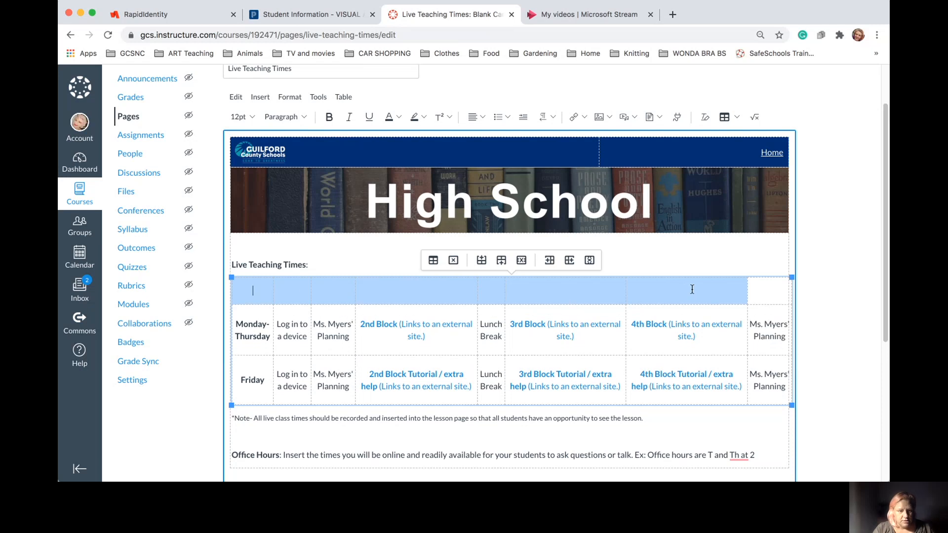
pyautogui.click(295, 293)
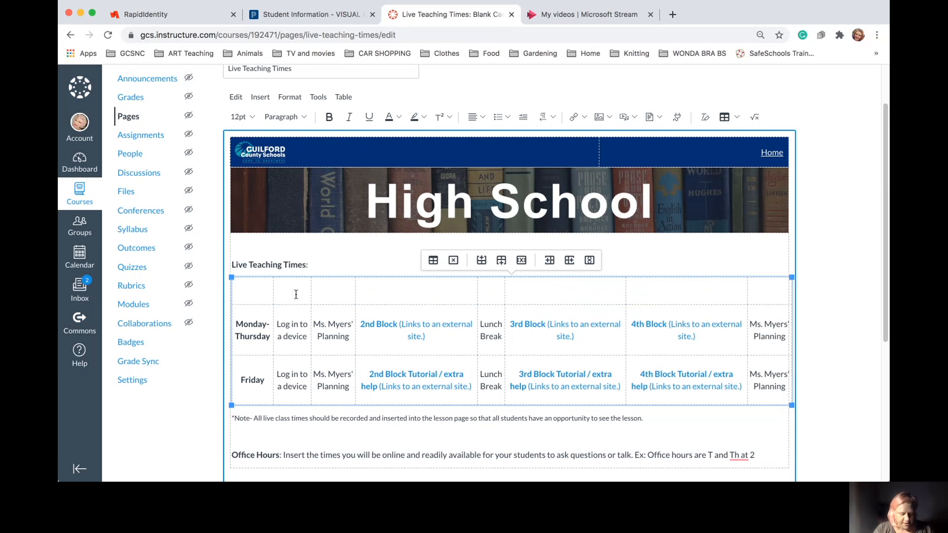
pyautogui.press('super+z')
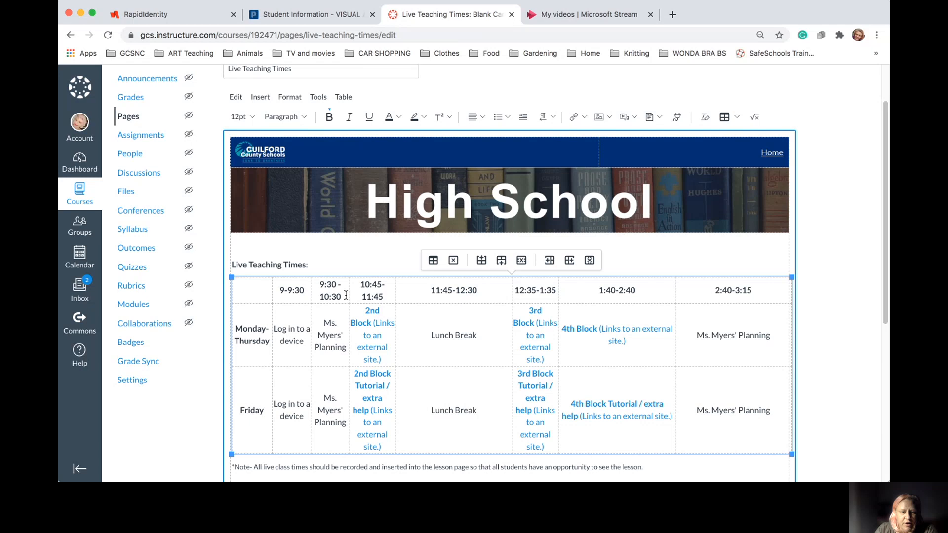
# Widen the 10:45-11:45, 12:35-1:35 and 1:40-2:40 columns and narrow the 11:45-12:30 lunch column
pyautogui.moveTo(395, 290); pyautogui.dragTo(423, 292)
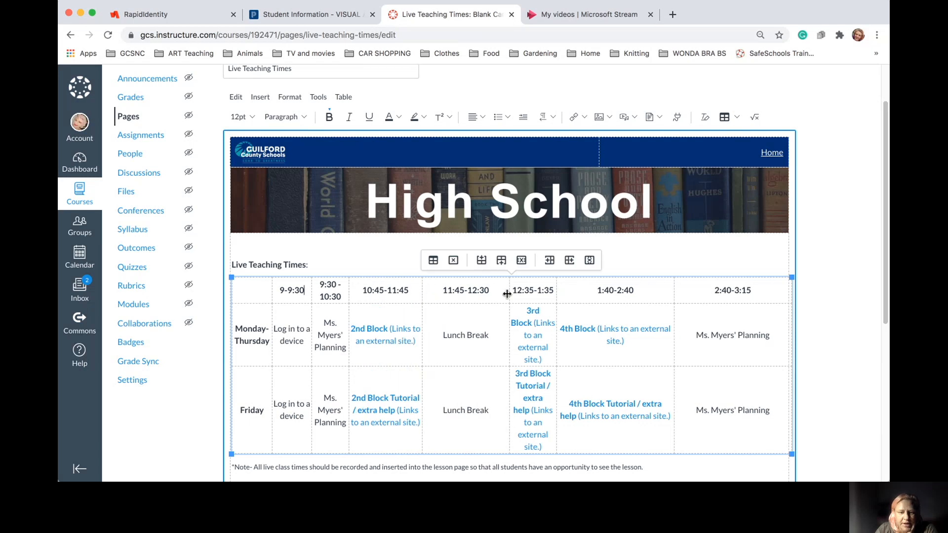
pyautogui.moveTo(509, 292)
pyautogui.mouseDown()
pyautogui.moveTo(491, 295)
pyautogui.moveTo(499, 294)
pyautogui.mouseUp()
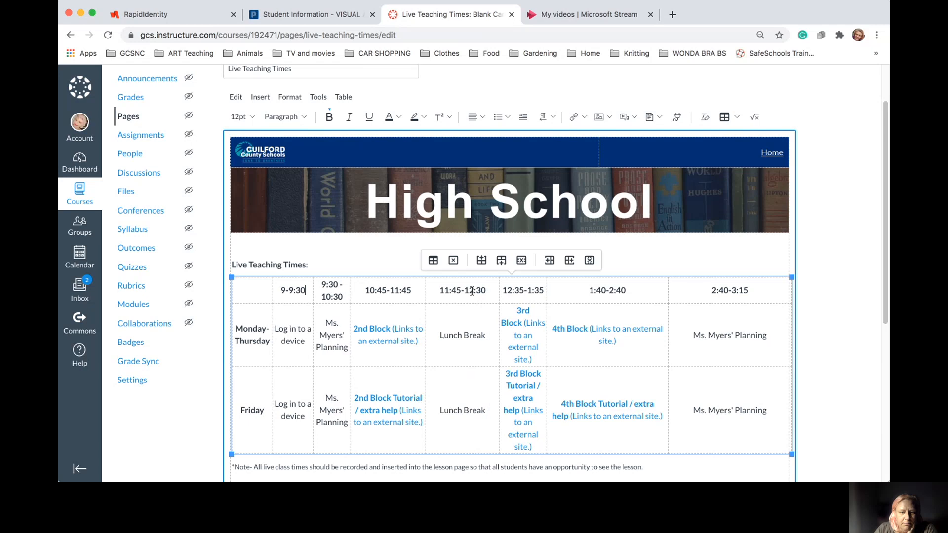
pyautogui.moveTo(425, 288); pyautogui.dragTo(444, 287)
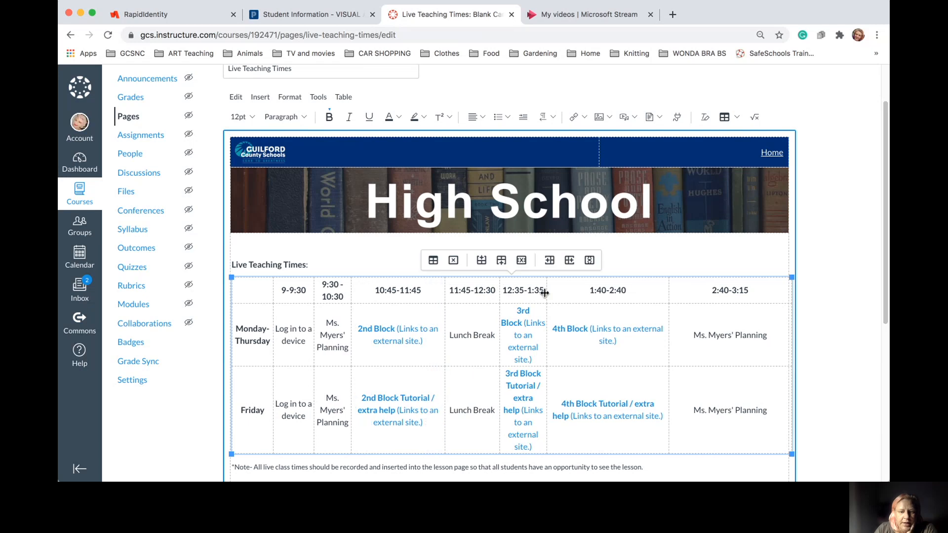
pyautogui.moveTo(545, 291); pyautogui.dragTo(580, 292)
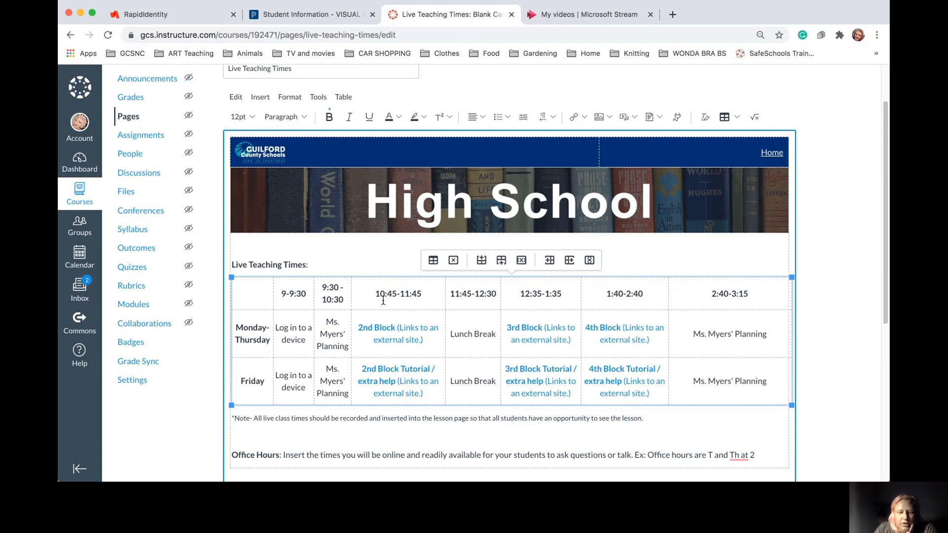
pyautogui.moveTo(447, 290); pyautogui.dragTo(444, 292)
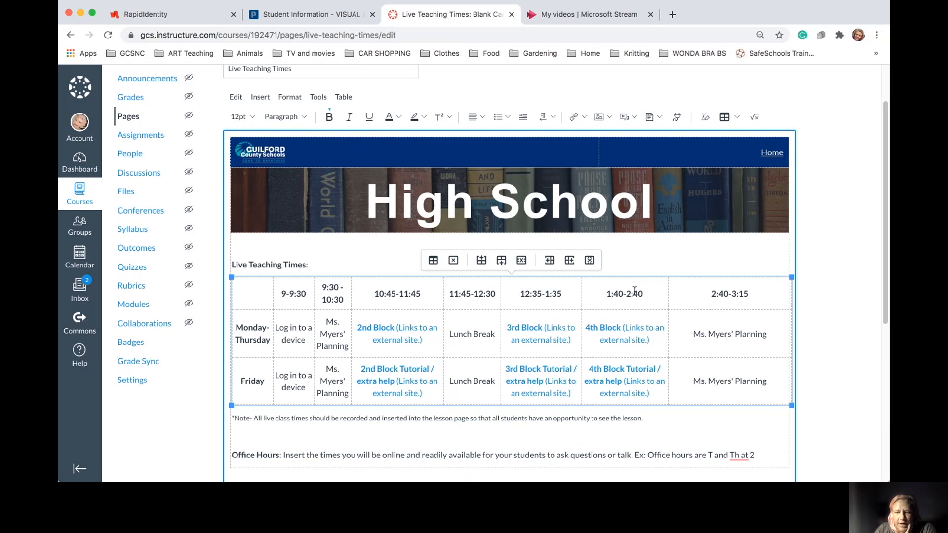
pyautogui.moveTo(666, 296); pyautogui.dragTo(697, 295)
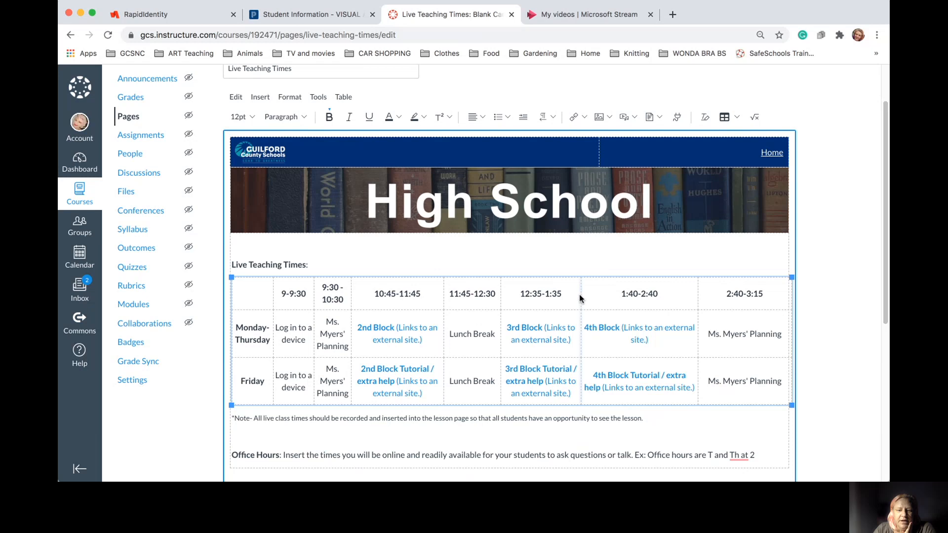
pyautogui.moveTo(582, 294); pyautogui.dragTo(591, 295)
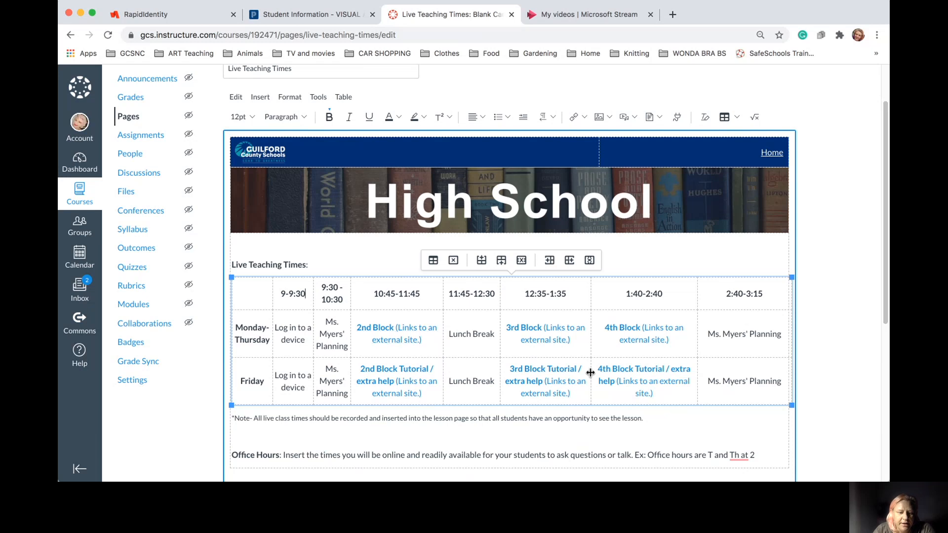
# Widen the 9:30-10:30 column so the Ms. Myers' Planning cells wrap less
pyautogui.click(730, 426)
pyautogui.scroll(-2, 740, 419)
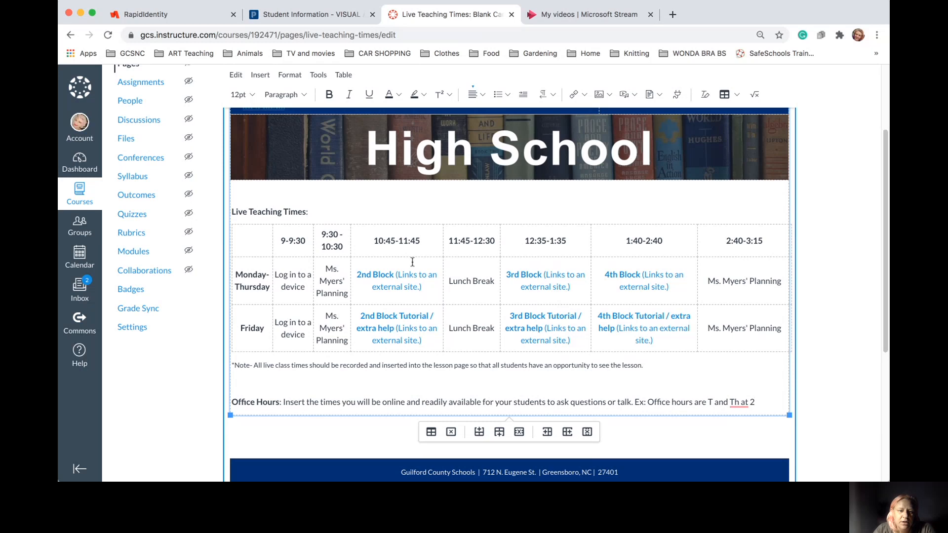
pyautogui.moveTo(354, 240); pyautogui.dragTo(361, 238)
# Highlight the Office Hours placeholder and the recording note below the table to review them
pyautogui.moveTo(284, 399); pyautogui.dragTo(768, 399)
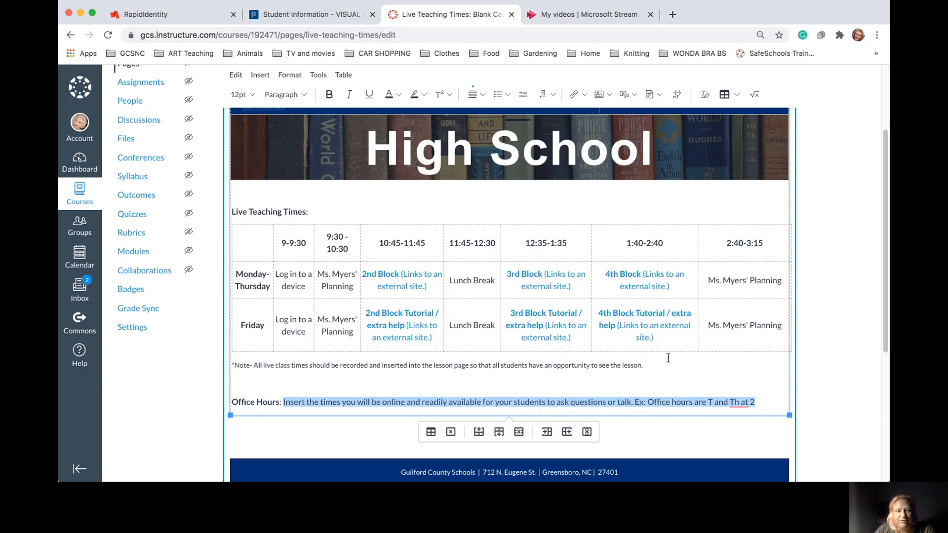
pyautogui.click(738, 387)
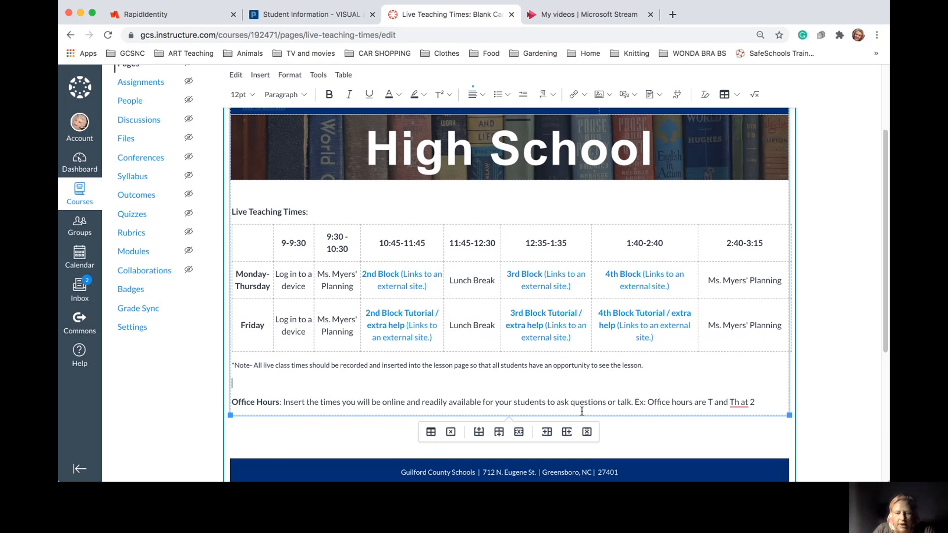
pyautogui.moveTo(756, 403); pyautogui.dragTo(484, 402)
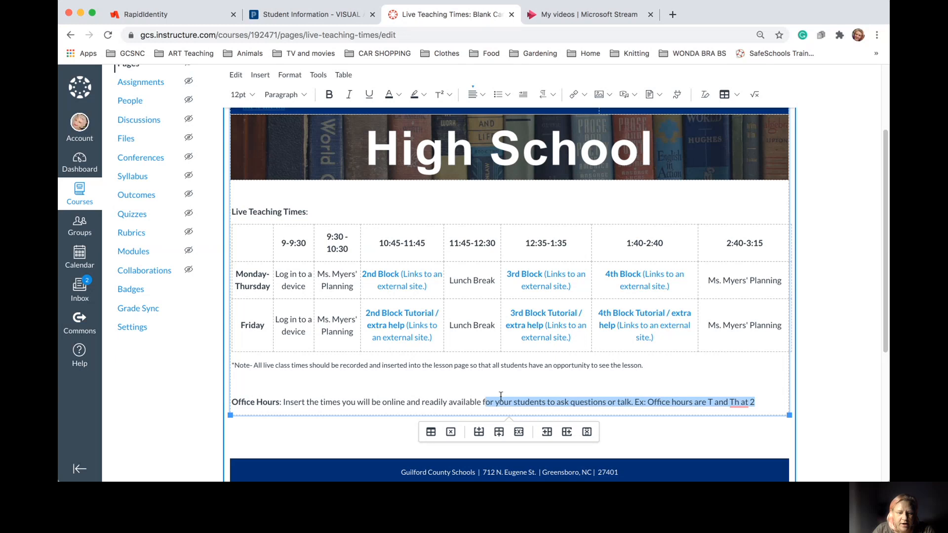
pyautogui.click(607, 376)
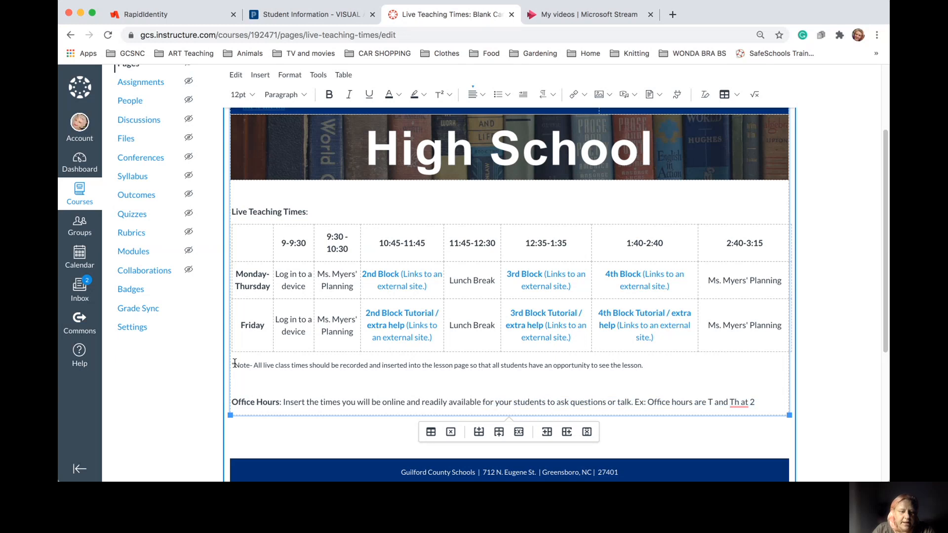
pyautogui.moveTo(235, 364); pyautogui.dragTo(653, 364)
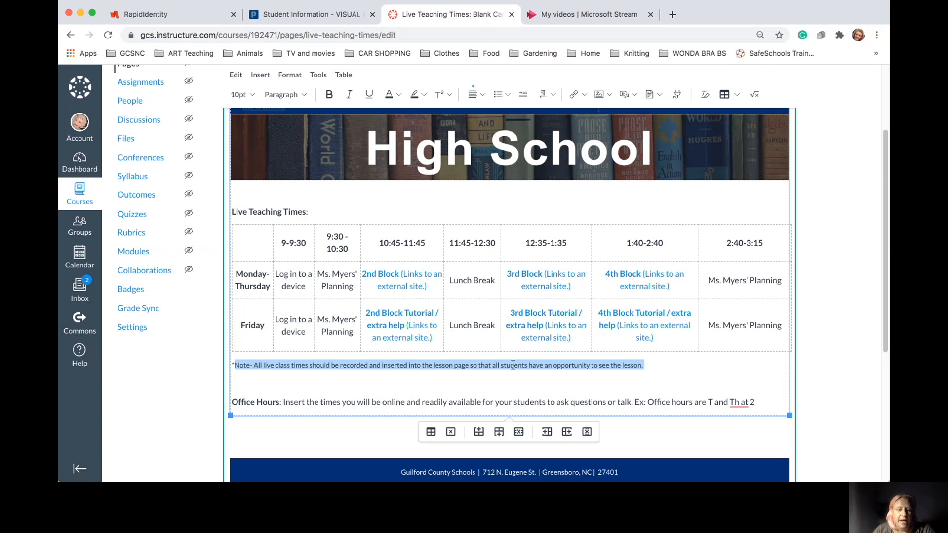
pyautogui.click(694, 364)
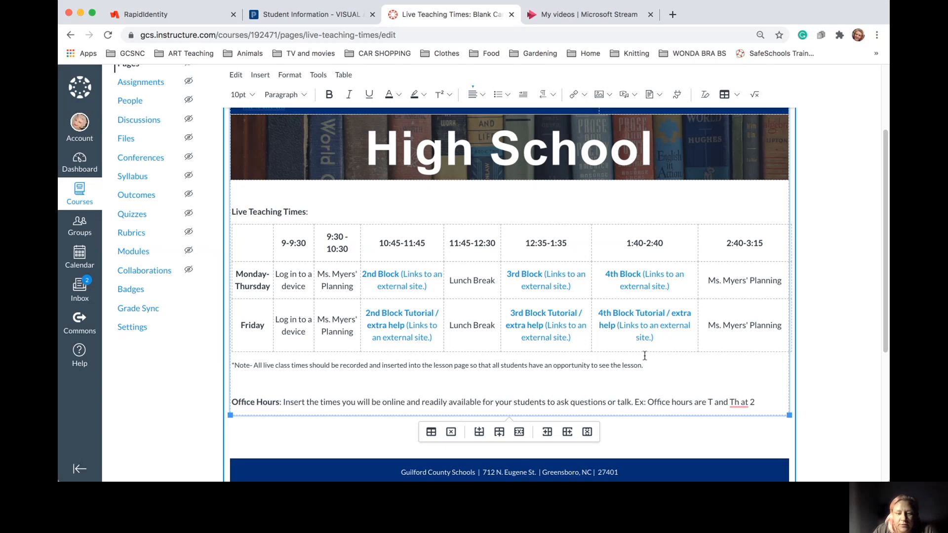
# Save the Live Teaching Times page and scroll through the saved schedule table
pyautogui.scroll(-5, 647, 360)
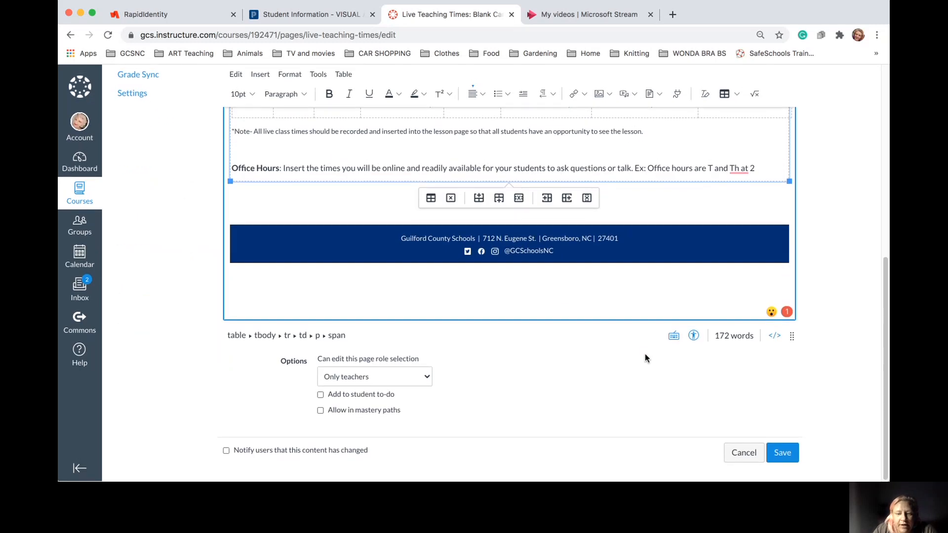
pyautogui.scroll(6, 645, 354)
pyautogui.scroll(-5, 645, 355)
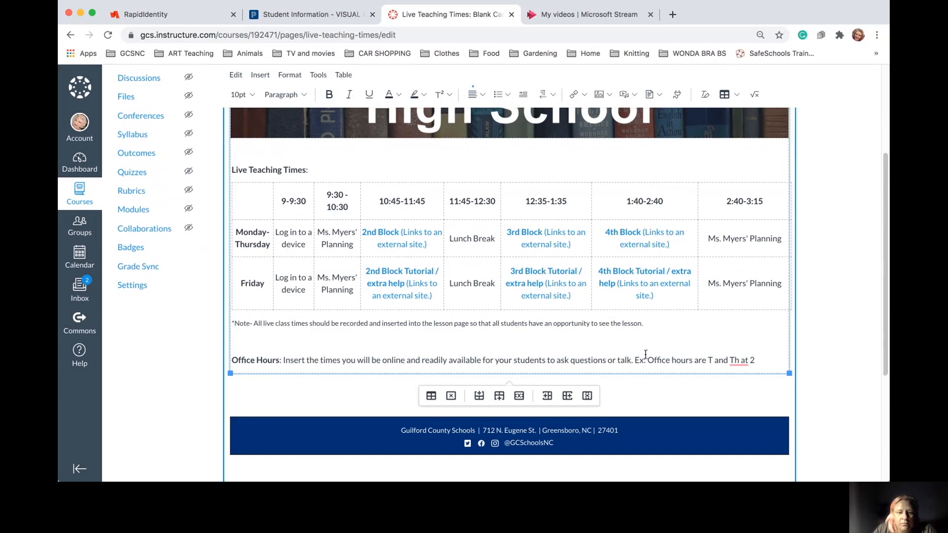
pyautogui.scroll(-1, 687, 368)
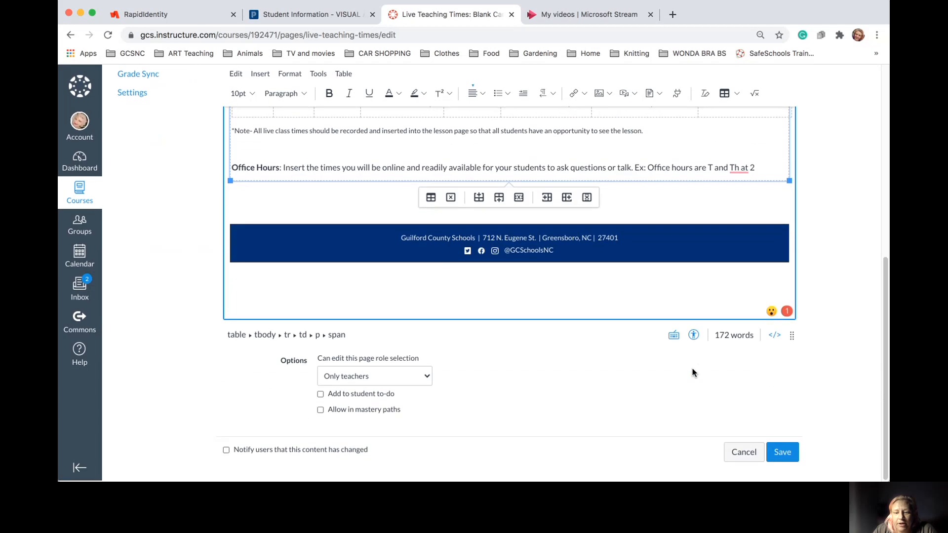
pyautogui.click(782, 454)
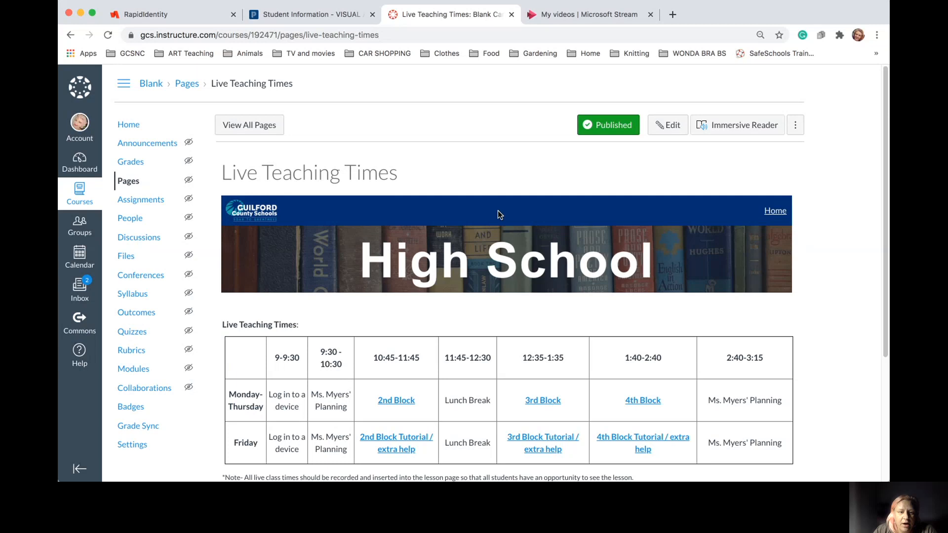
pyautogui.scroll(-3, 498, 210)
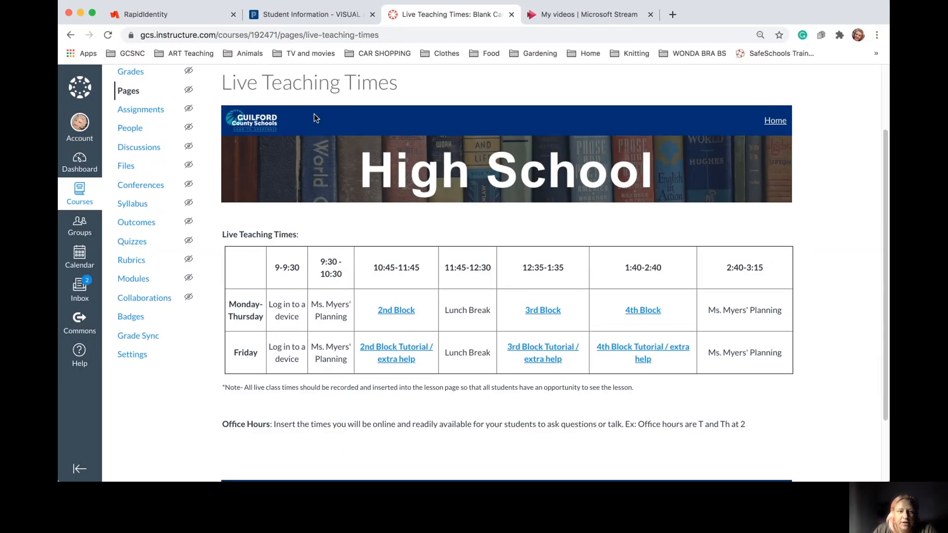
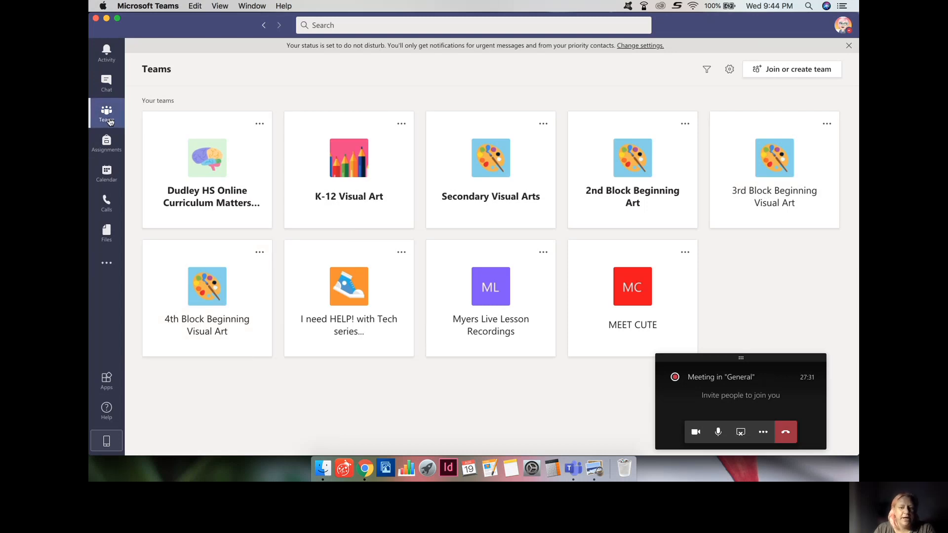
# Create a Professional Learning Community (PLC) team named 'Canvas Superstars'
pyautogui.click(799, 74)
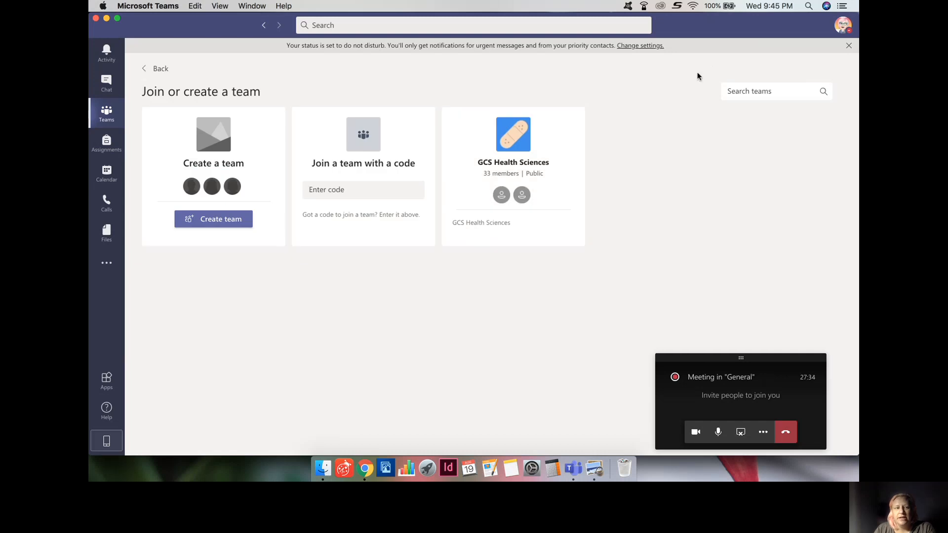
pyautogui.click(229, 219)
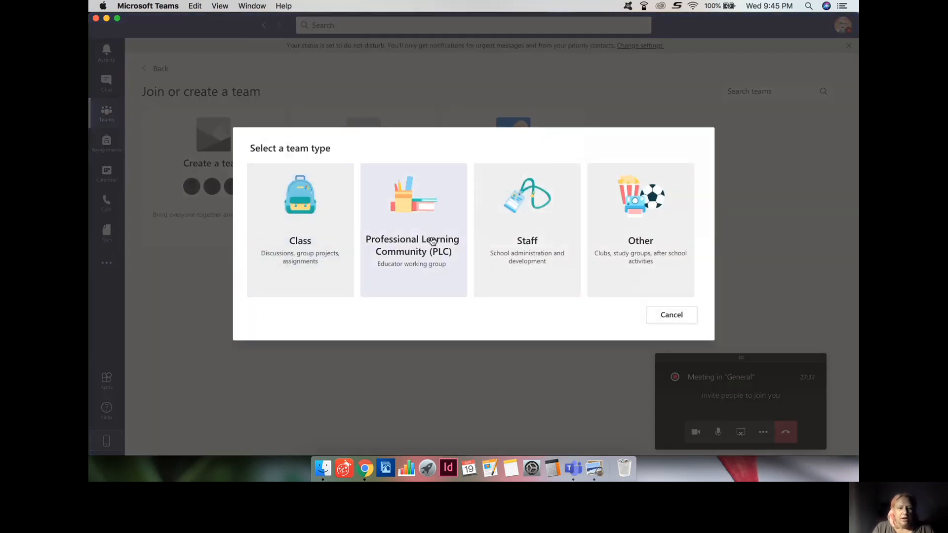
pyautogui.click(433, 241)
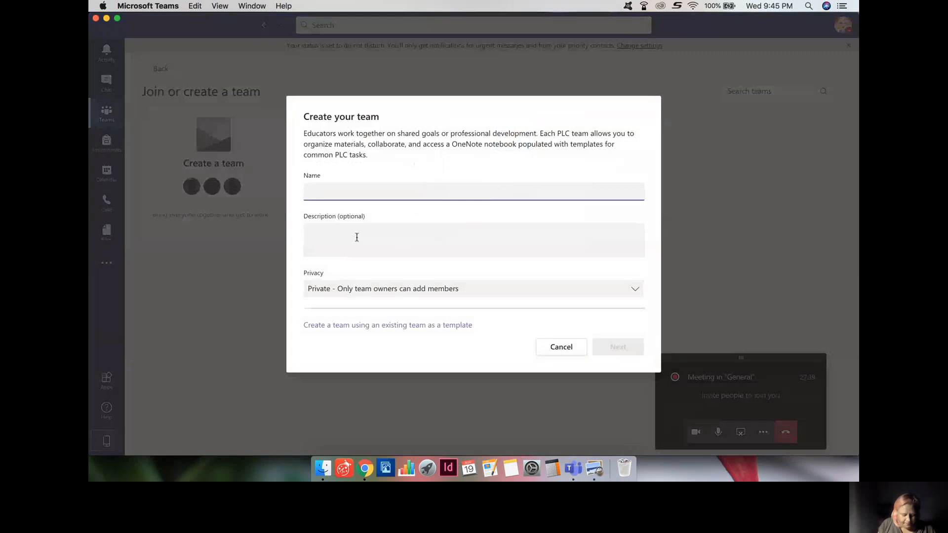
pyautogui.write('Canvas Supe')
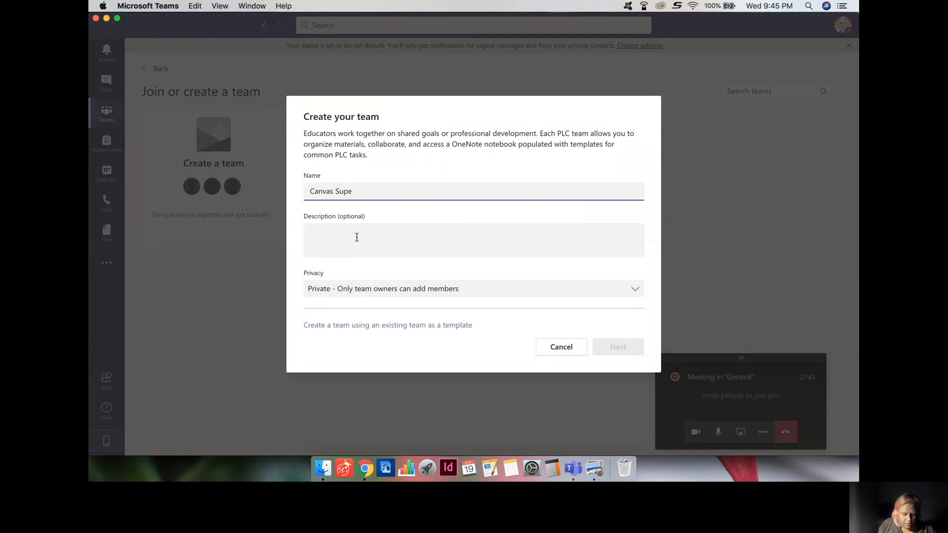
pyautogui.write('rstars')
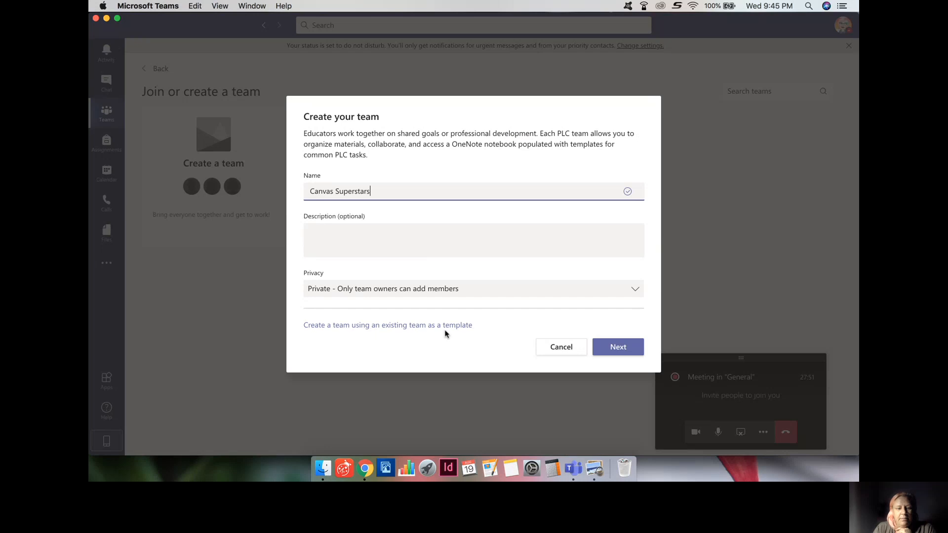
pyautogui.click(614, 346)
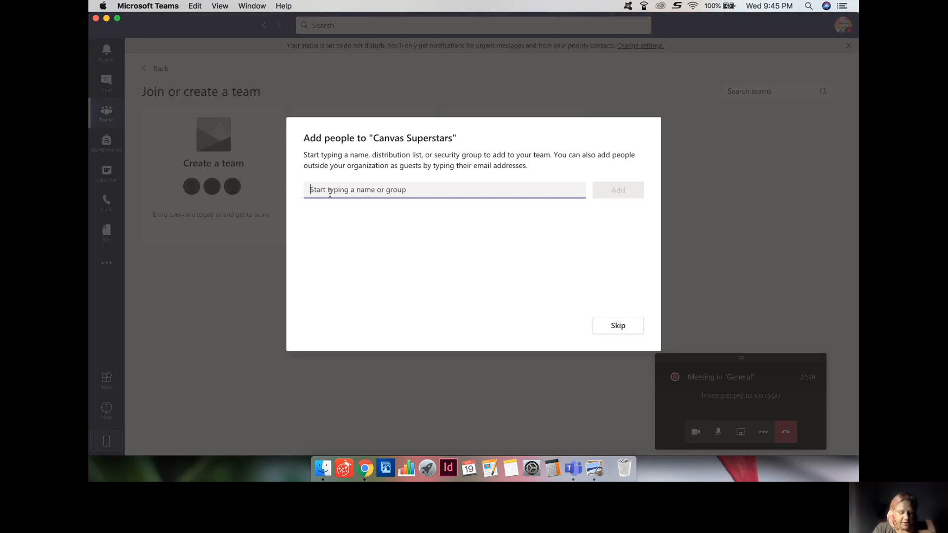
# Search member suggestions for a colleague's name, then skip adding anyone to the team
pyautogui.write('shannon')
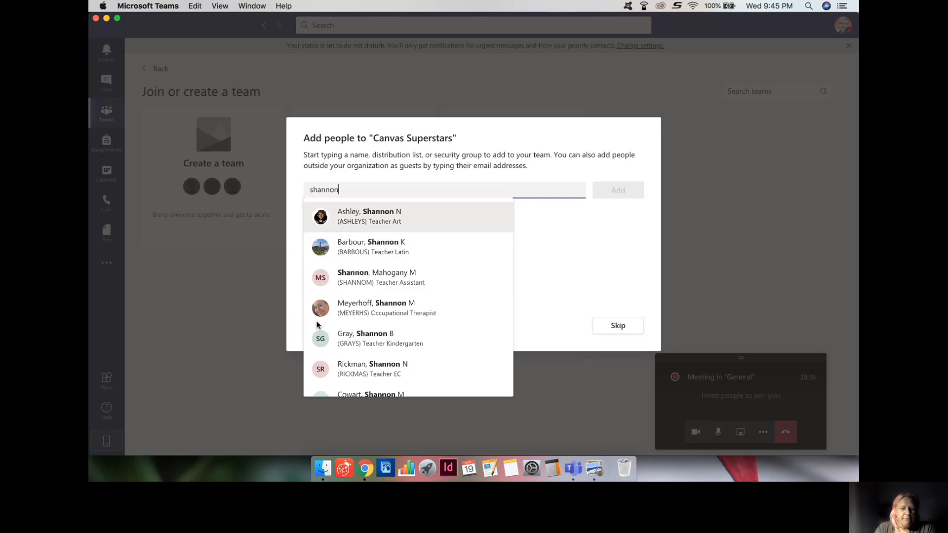
pyautogui.scroll(-2, 362, 313)
pyautogui.scroll(-9, 362, 314)
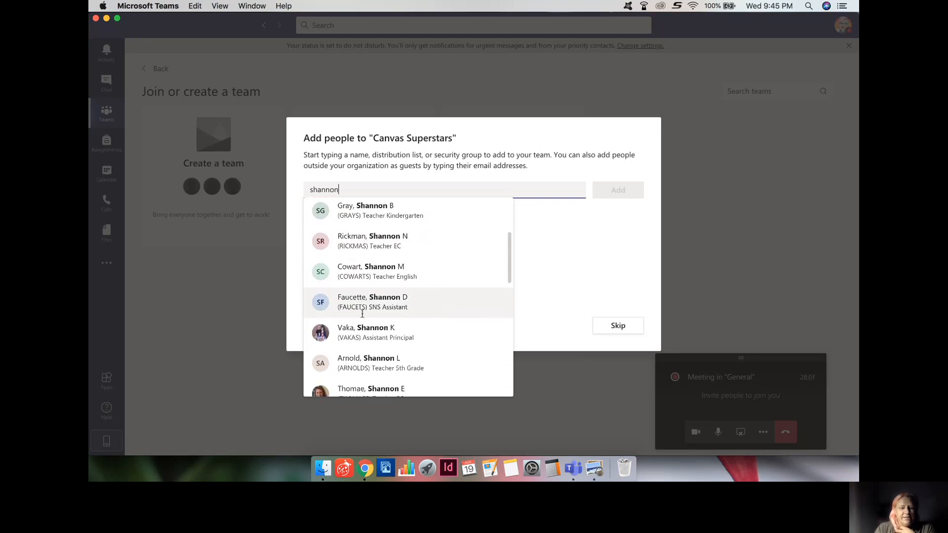
pyautogui.scroll(-5, 362, 314)
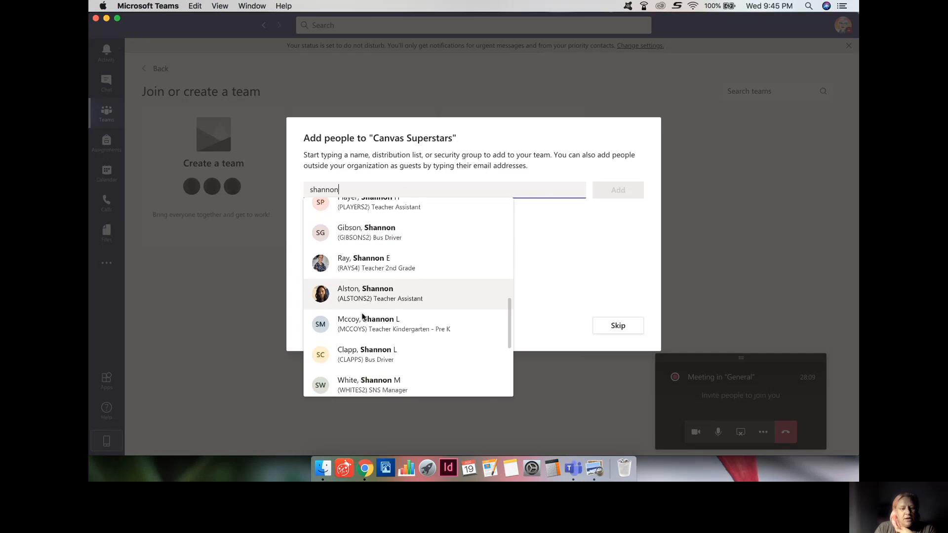
pyautogui.scroll(1, 363, 316)
pyautogui.scroll(10, 362, 315)
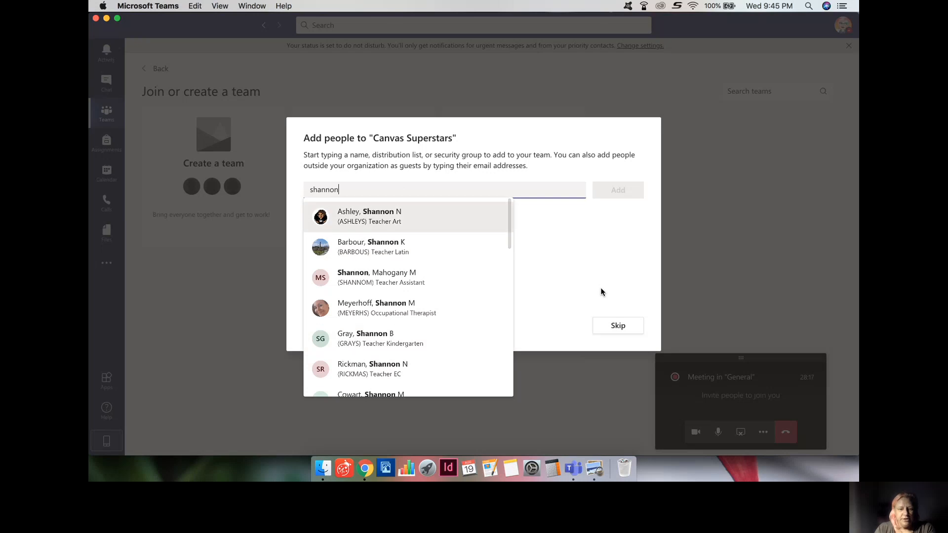
pyautogui.click(610, 329)
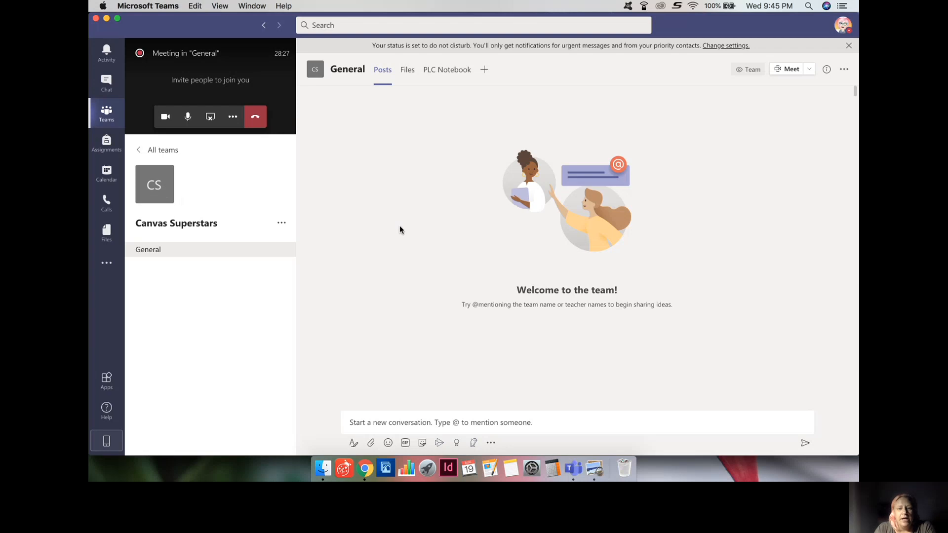
# Start a new calendar meeting in the 10 PM slot on Wednesday, August 19, 2020
pyautogui.rightClick(108, 175)
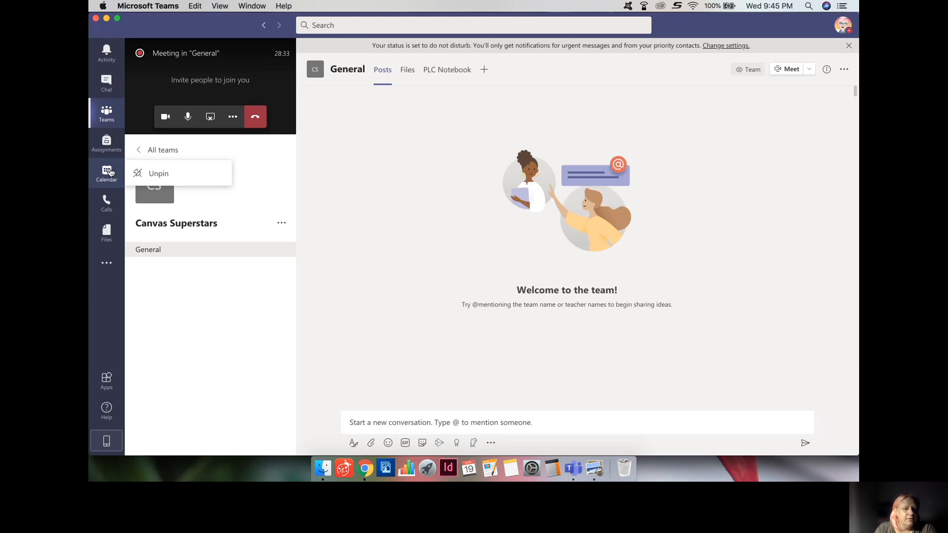
pyautogui.click(110, 172)
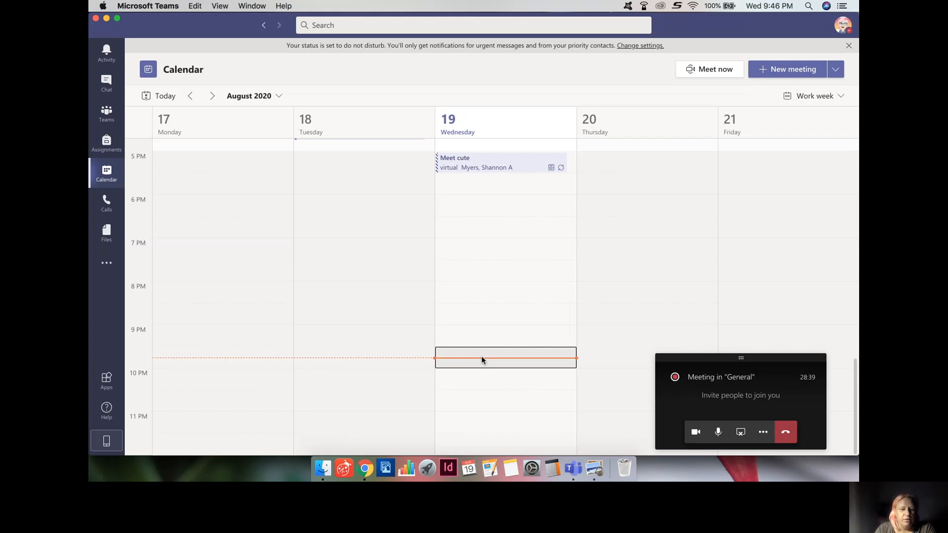
pyautogui.rightClick(483, 370)
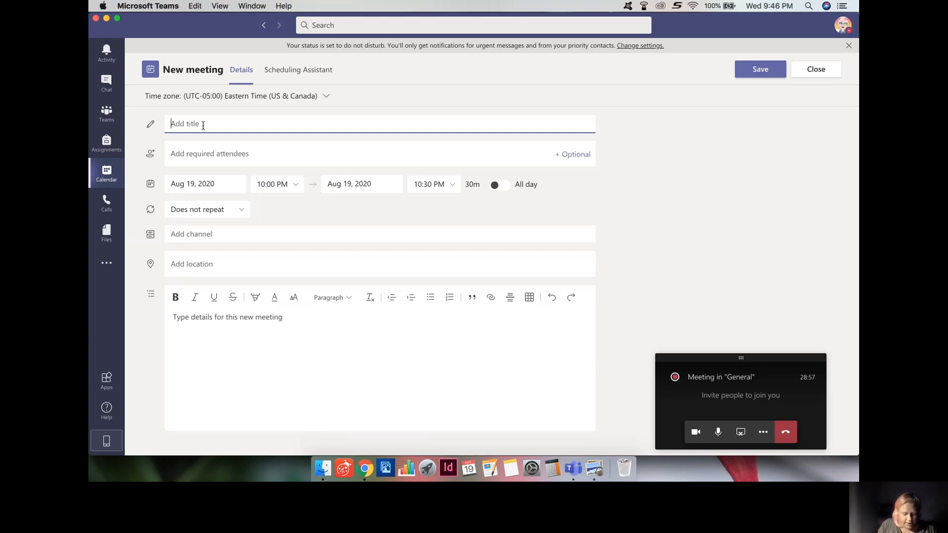
# Title the meeting 'Canvas Superstar Meet' and set it to repeat every weekday (Mon - Fri)
pyautogui.write('Can')
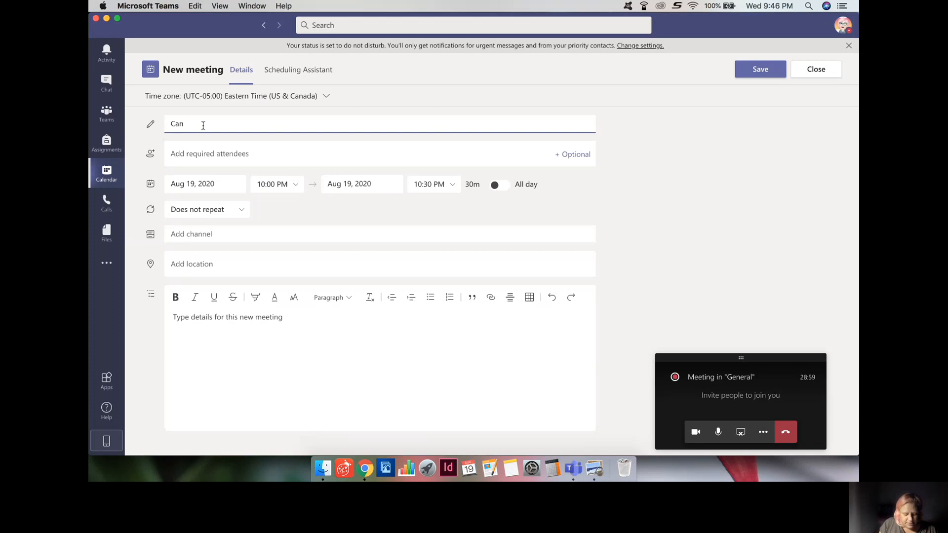
pyautogui.write('vas Super')
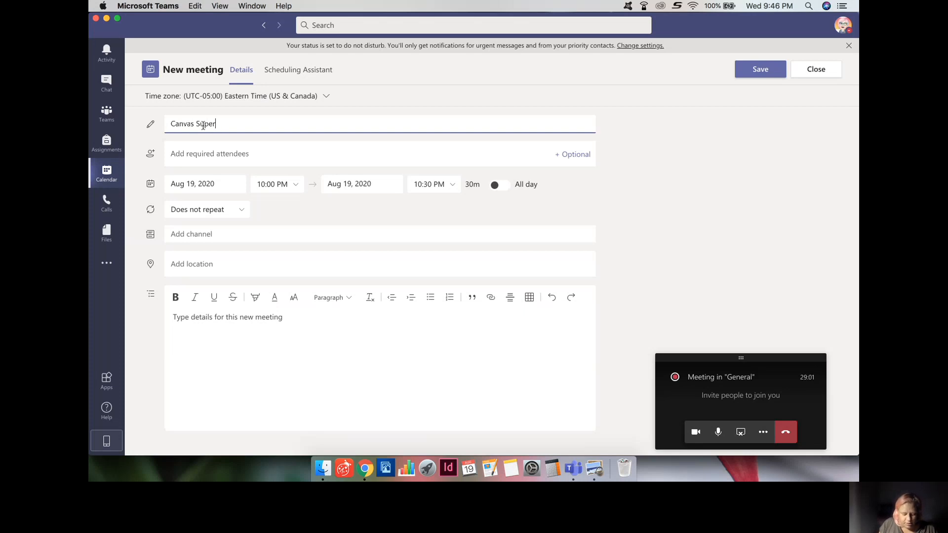
pyautogui.write('star Meet')
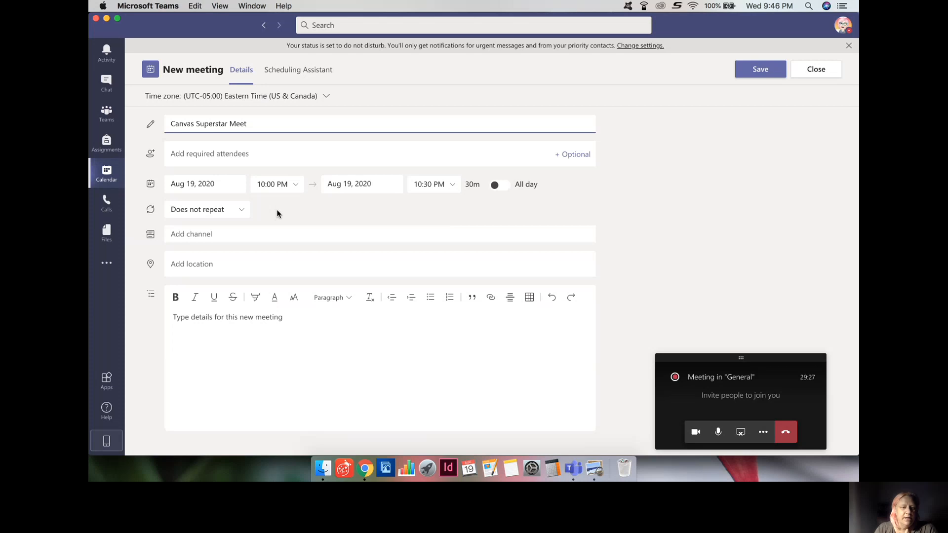
pyautogui.click(244, 209)
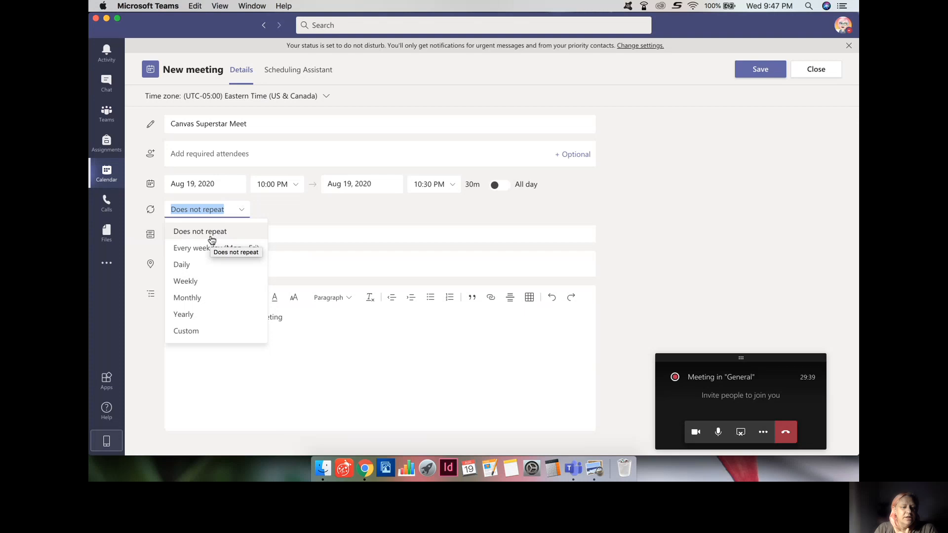
pyautogui.click(207, 265)
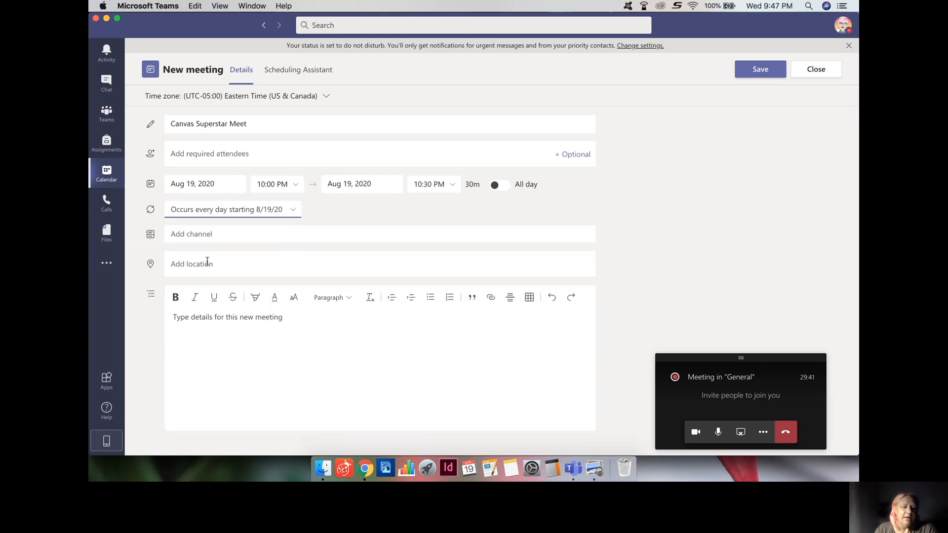
pyautogui.click(295, 212)
pyautogui.click(187, 264)
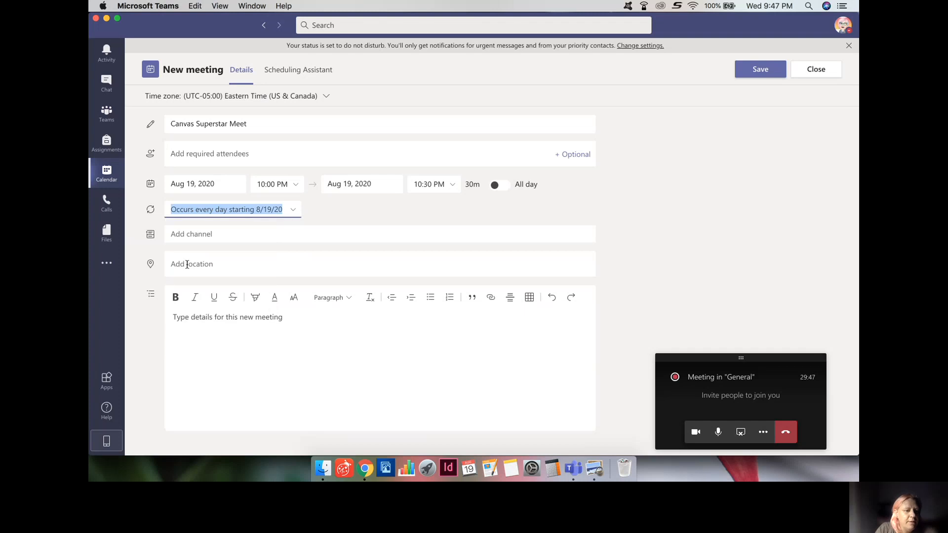
pyautogui.click(292, 210)
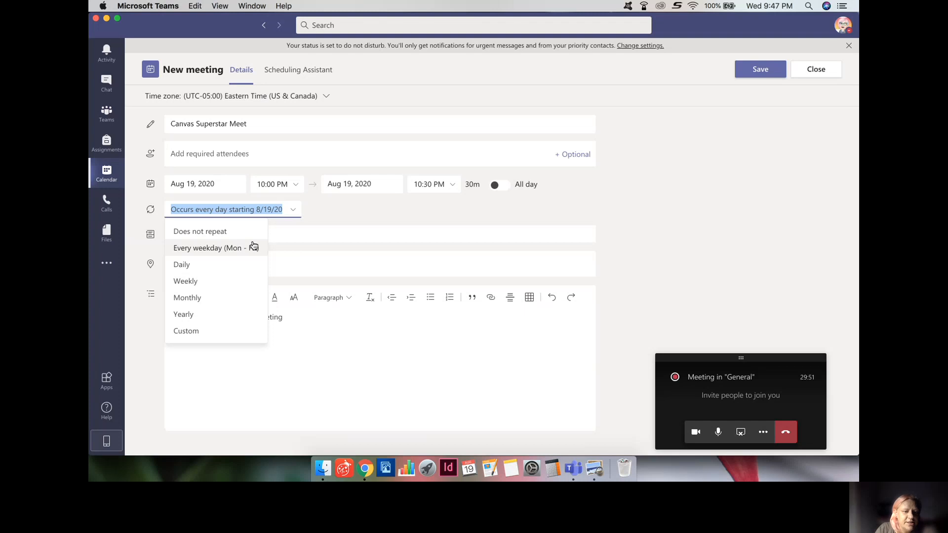
pyautogui.click(216, 248)
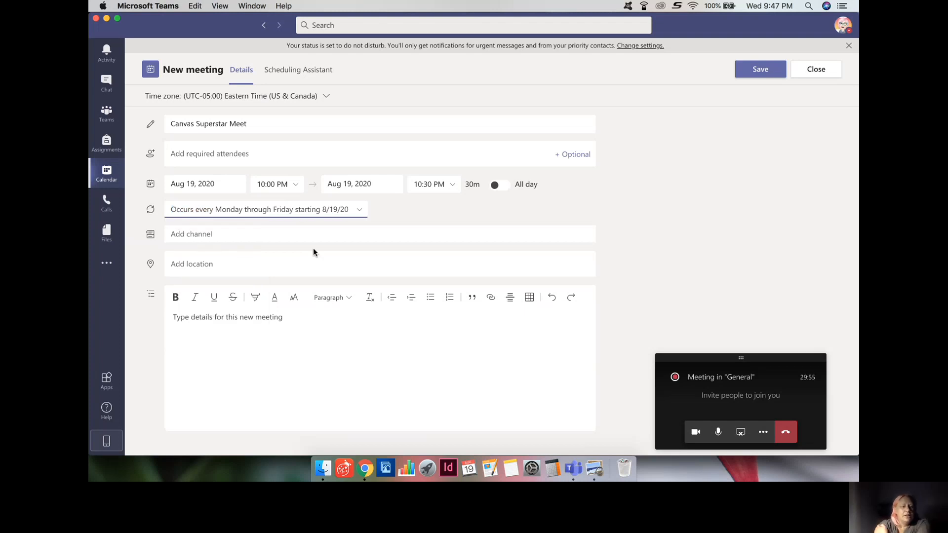
# Attach the meeting to the Canvas Superstars team's General channel
pyautogui.click(289, 232)
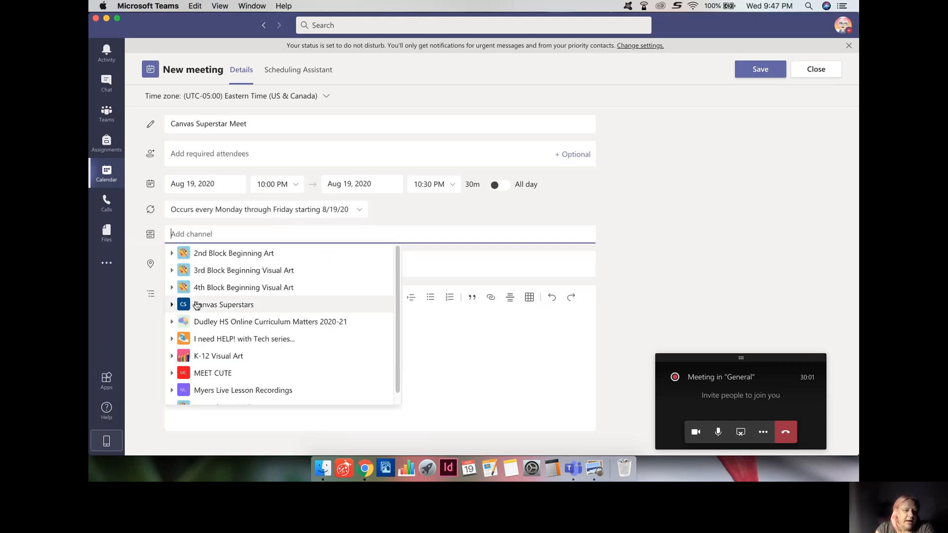
pyautogui.scroll(-1, 186, 391)
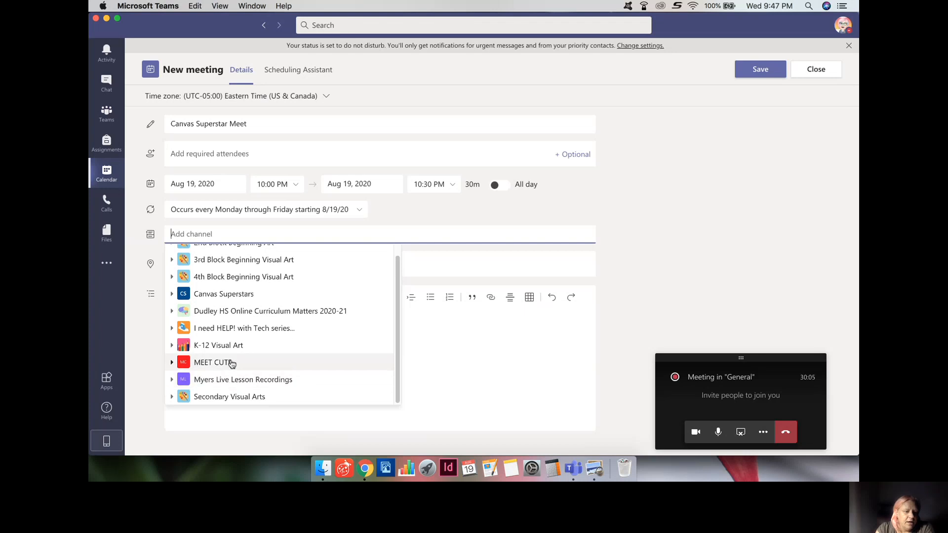
pyautogui.click(230, 298)
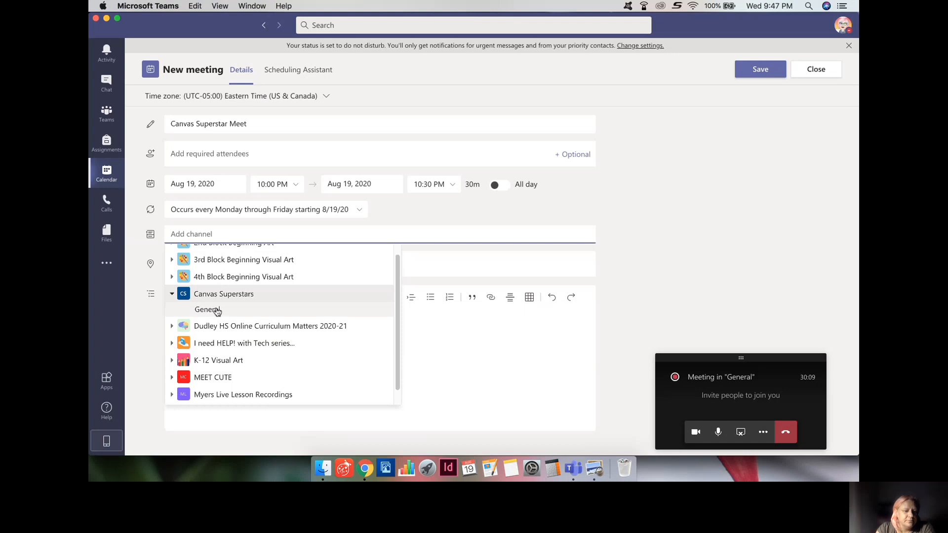
pyautogui.click(218, 310)
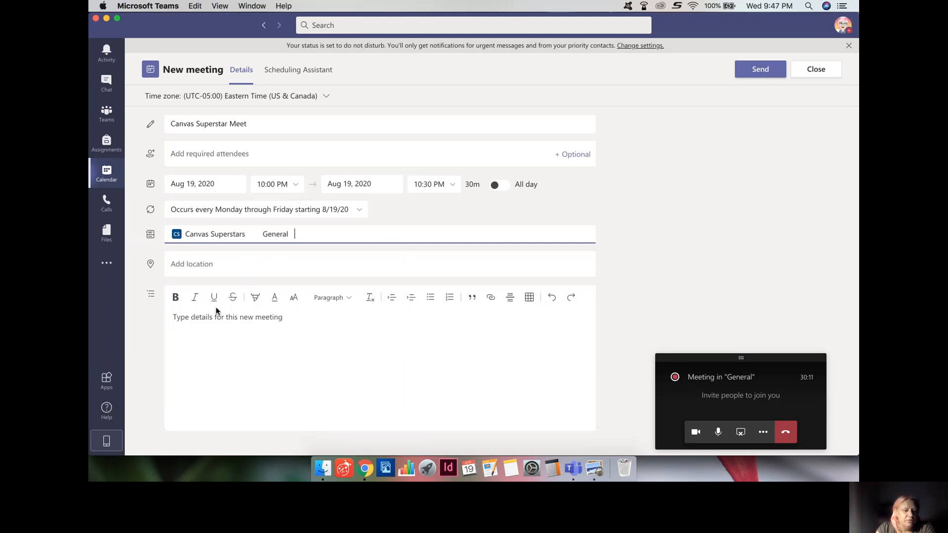
# Set the meeting location to Virtual
pyautogui.click(224, 263)
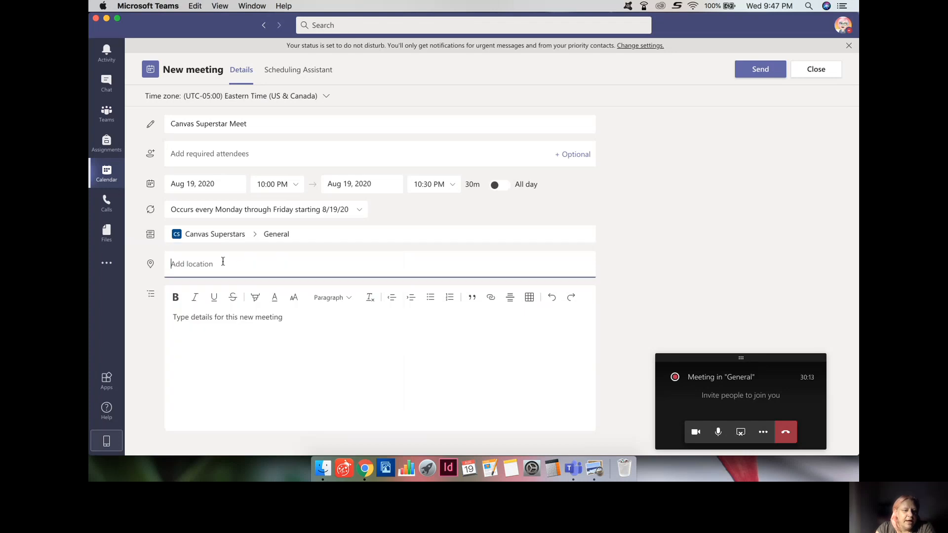
pyautogui.write('Virtual')
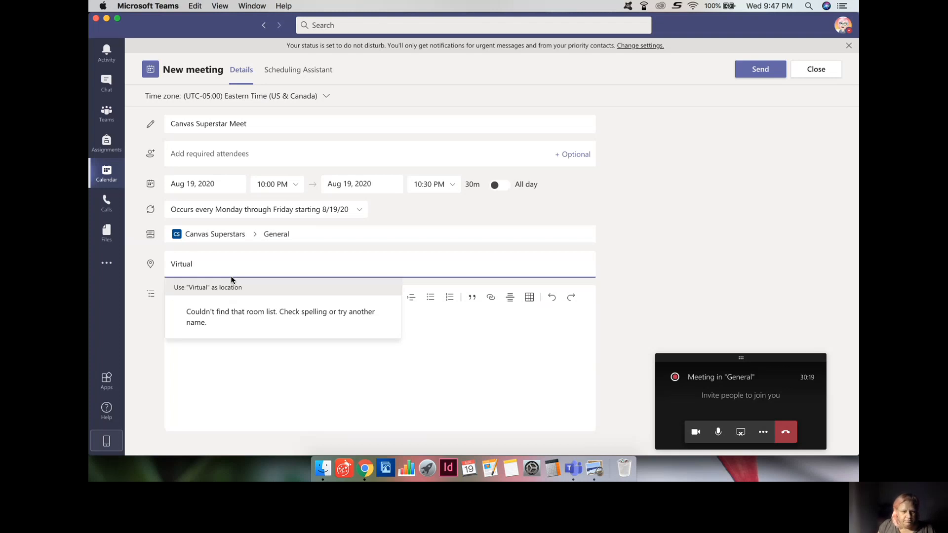
pyautogui.press('Return')
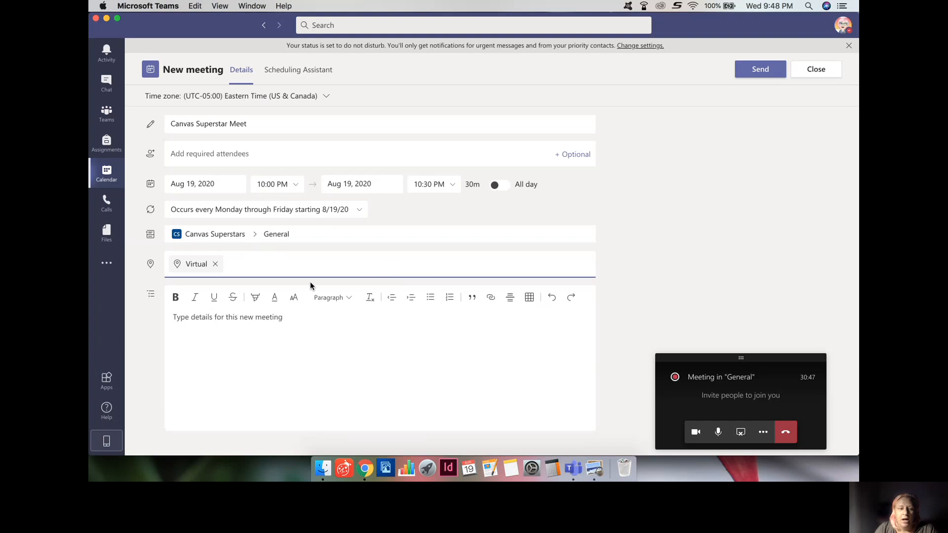
# Send the recurring Canvas Superstar Meet meeting
pyautogui.click(765, 71)
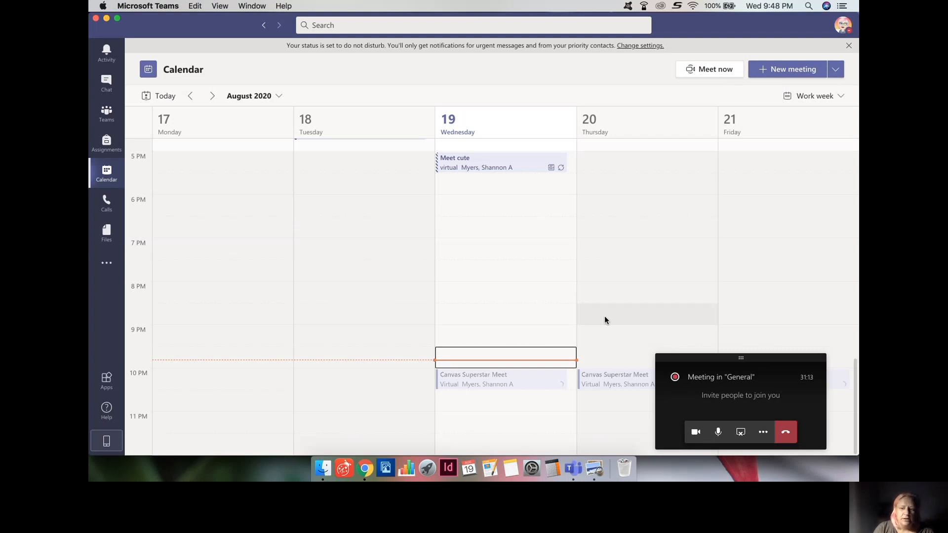
# Return to the full ongoing class meeting, view its chat, then close the chat panel
pyautogui.click(782, 380)
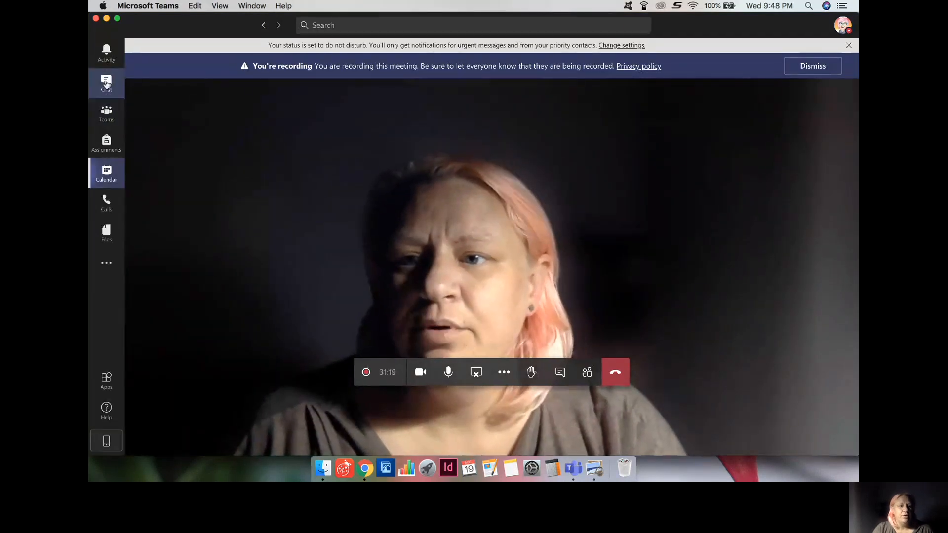
pyautogui.click(106, 85)
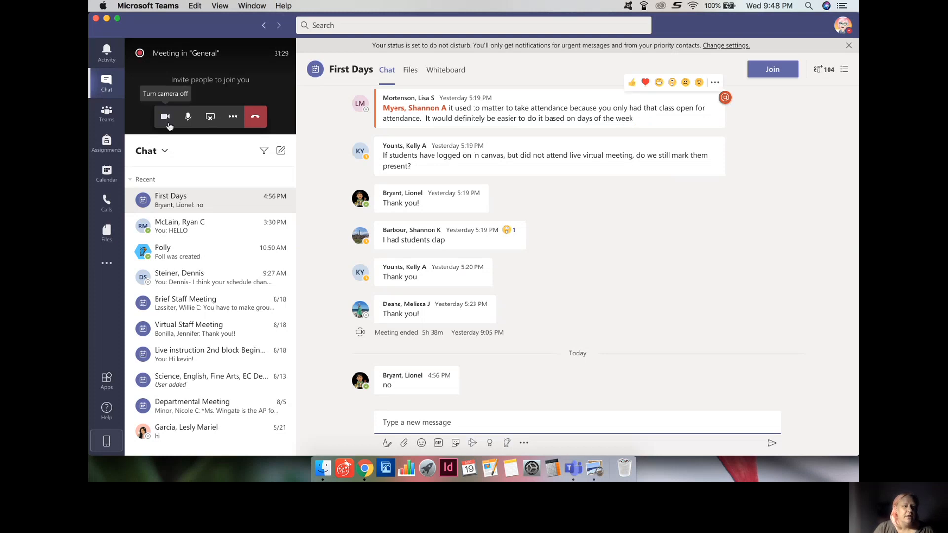
pyautogui.click(246, 94)
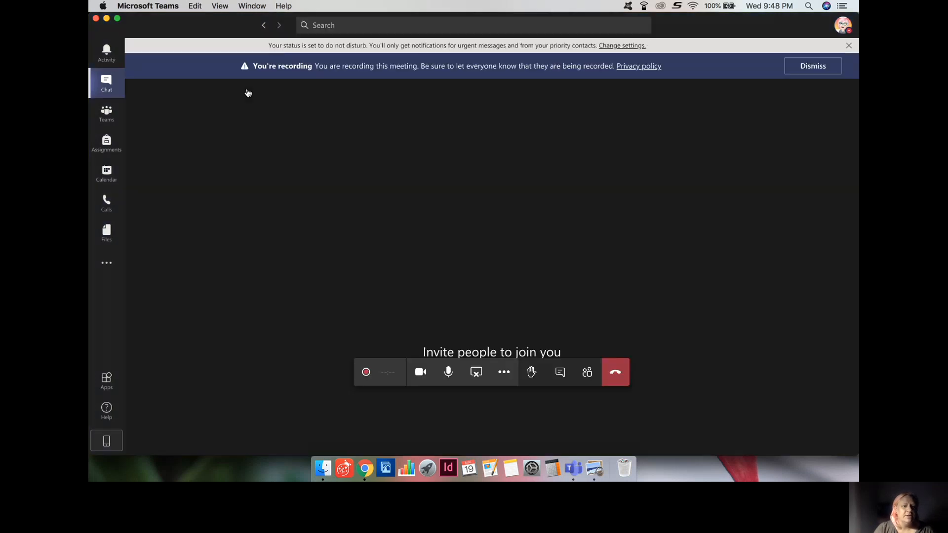
pyautogui.click(559, 376)
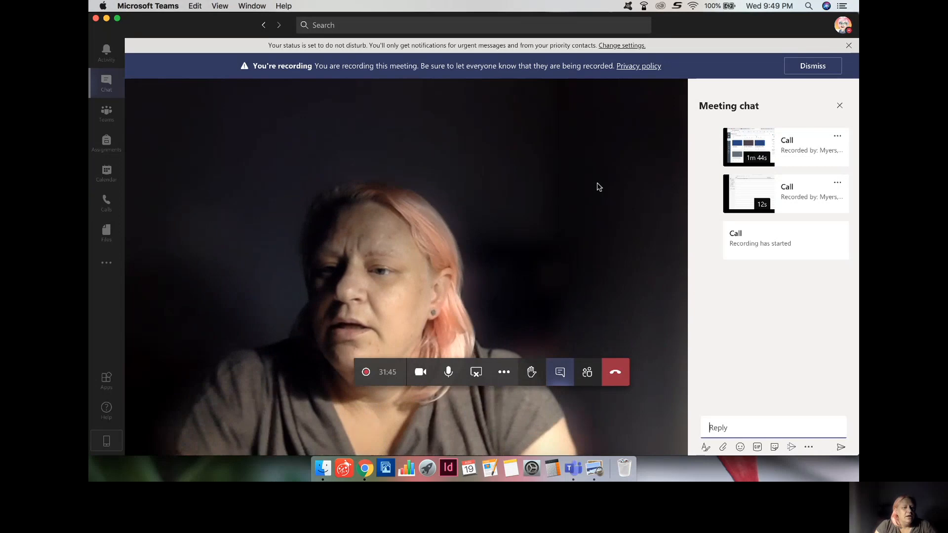
pyautogui.click(108, 266)
pyautogui.click(109, 266)
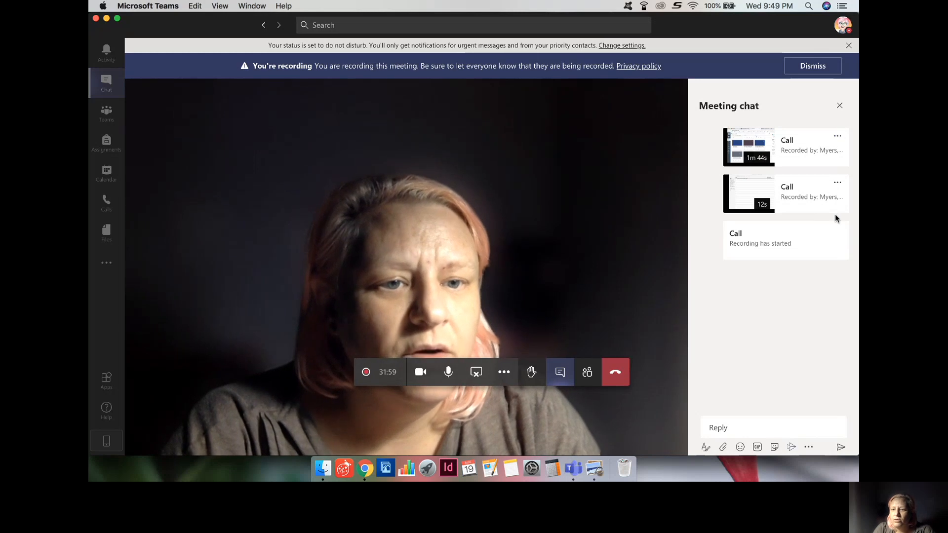
pyautogui.click(840, 107)
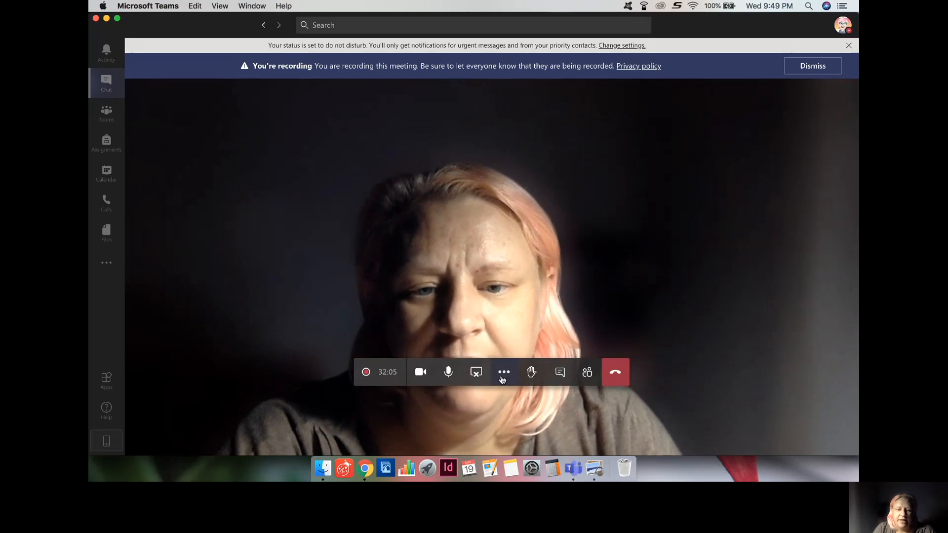
# Show the class meeting's details and copy its join info
pyautogui.click(503, 371)
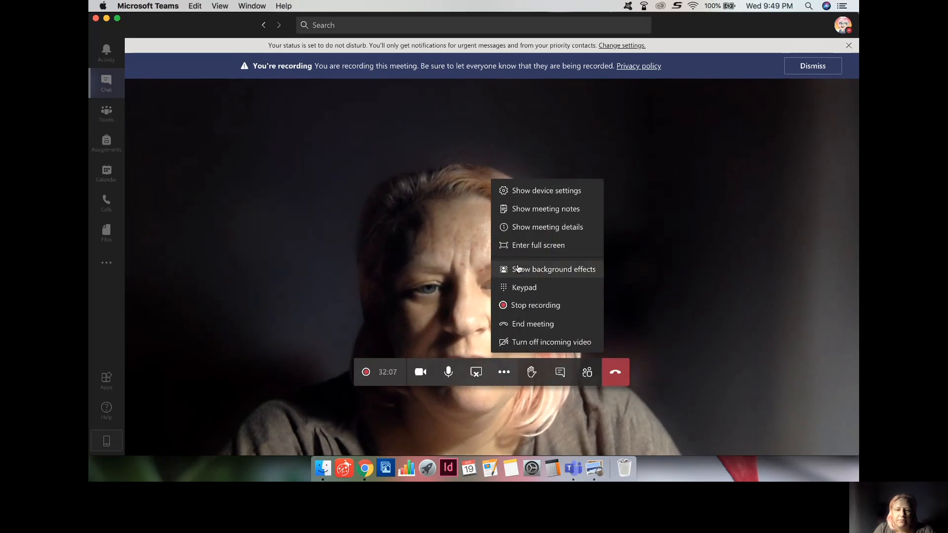
pyautogui.click(523, 230)
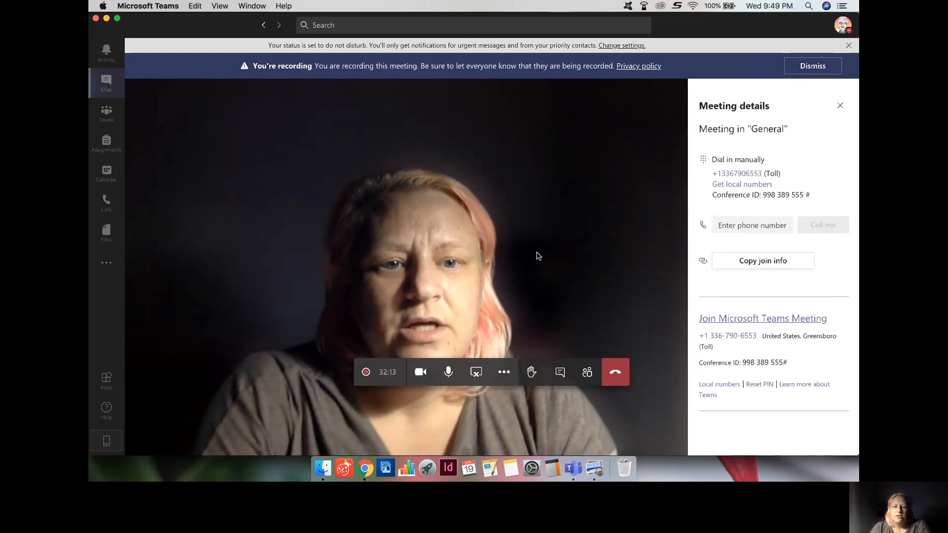
pyautogui.click(504, 373)
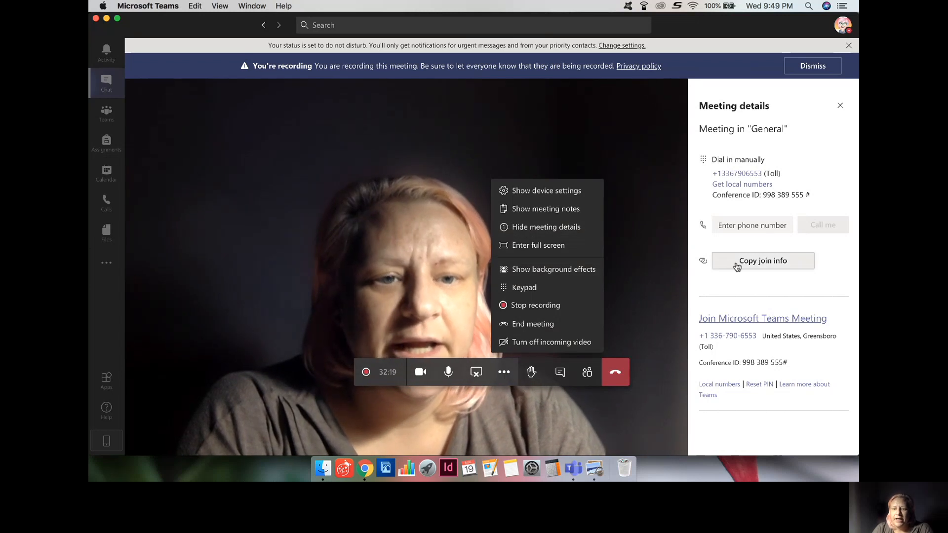
pyautogui.click(762, 264)
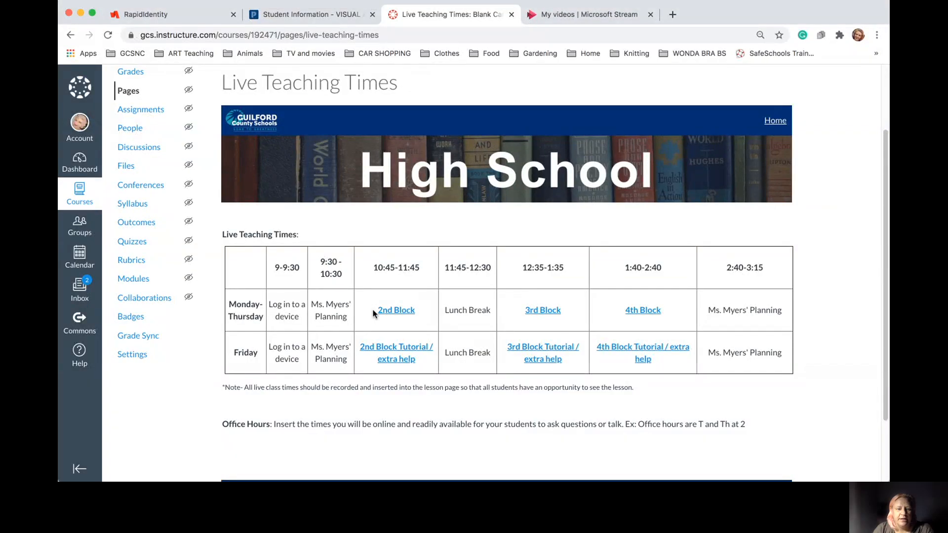
# Open the Live Teaching Times page in the Canvas editor
pyautogui.moveTo(420, 312); pyautogui.dragTo(384, 309)
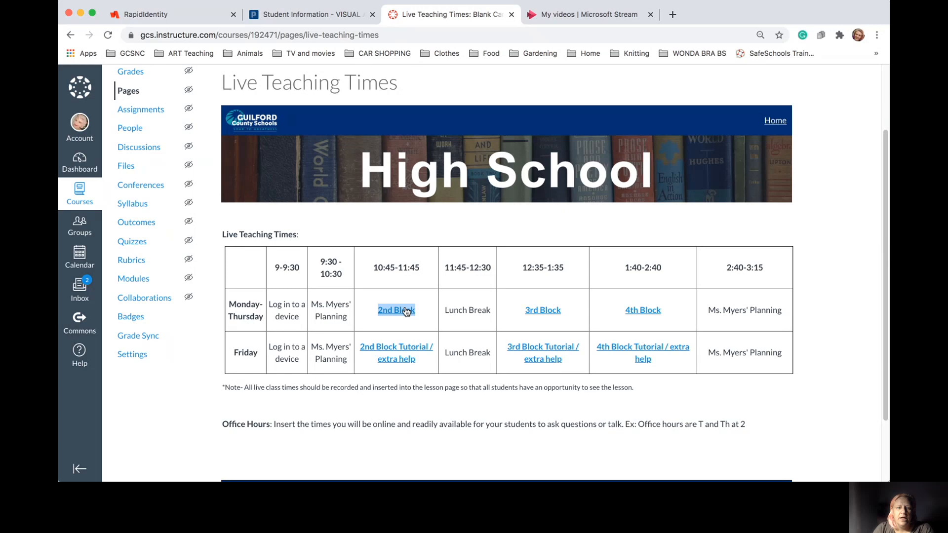
pyautogui.scroll(4, 646, 226)
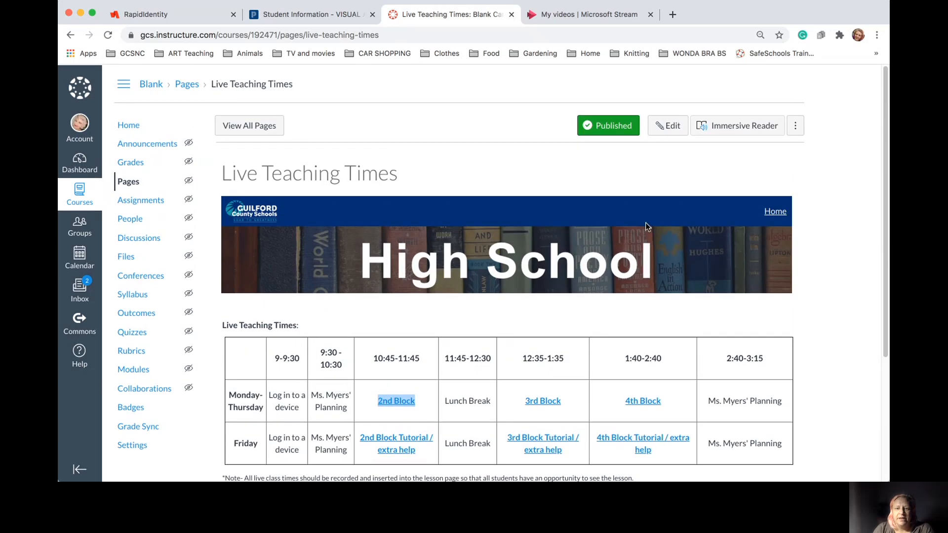
pyautogui.click(671, 127)
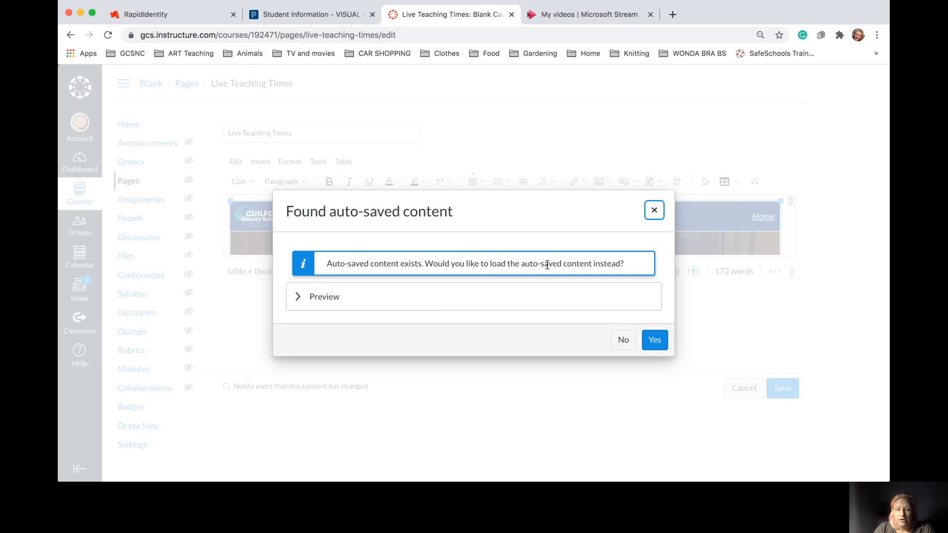
# Decline the auto-saved draft and delete the Monday–Thursday 2nd Block link's old address
pyautogui.click(622, 340)
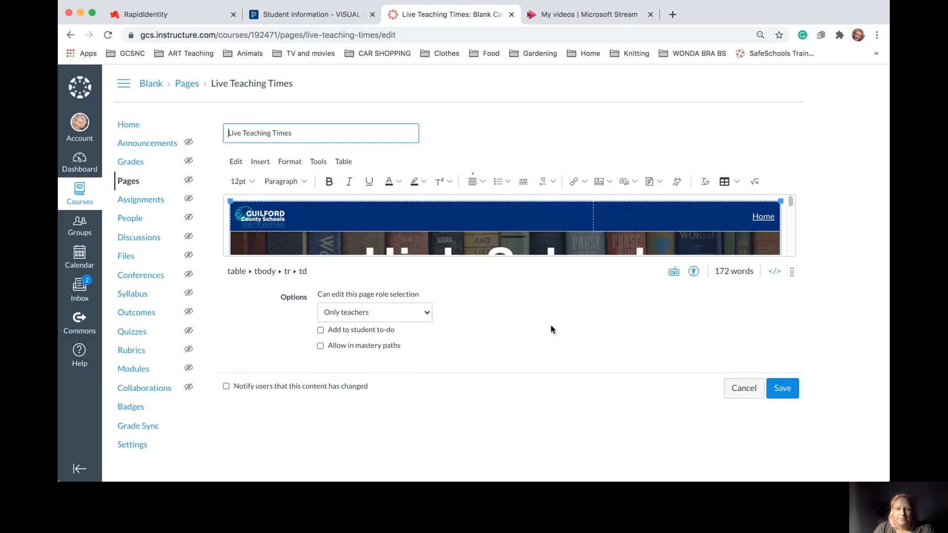
pyautogui.click(782, 245)
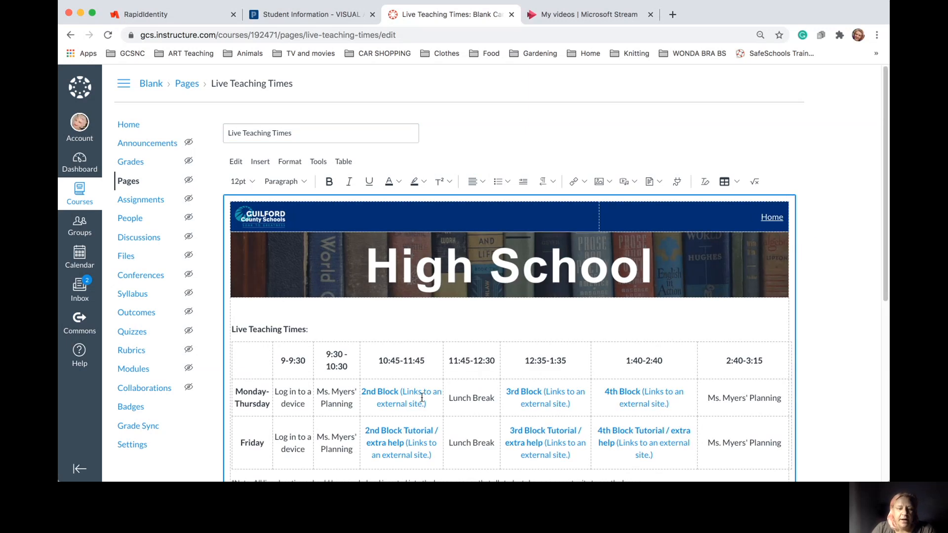
pyautogui.moveTo(428, 402); pyautogui.dragTo(372, 392)
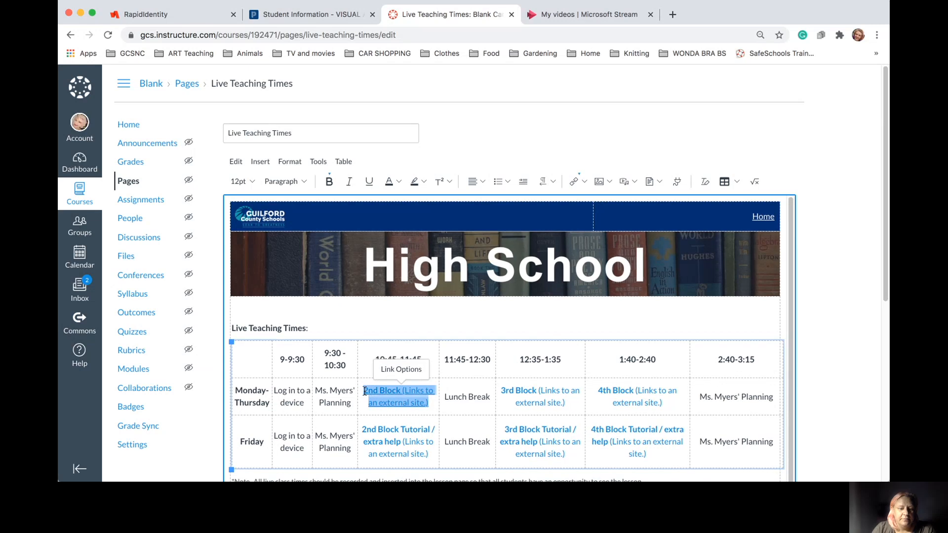
pyautogui.click(396, 368)
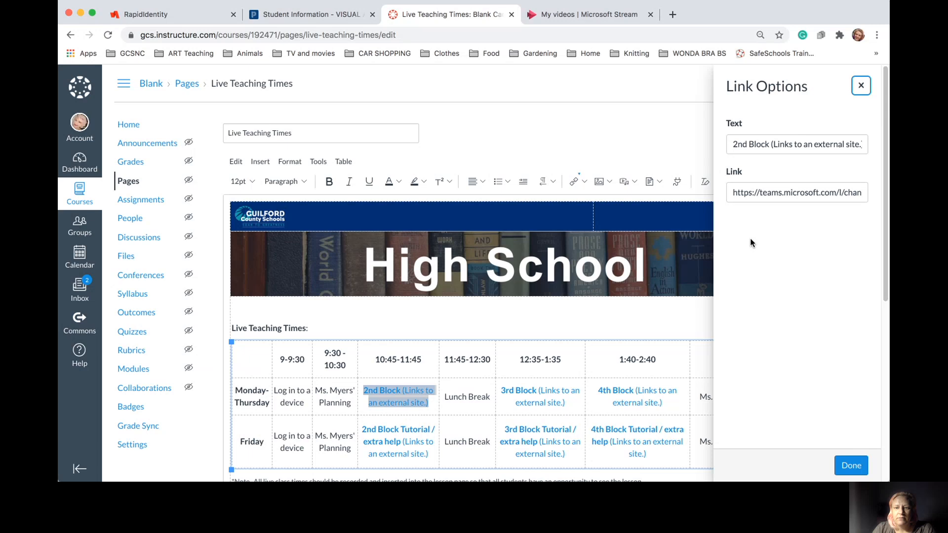
pyautogui.tripleClick(734, 193)
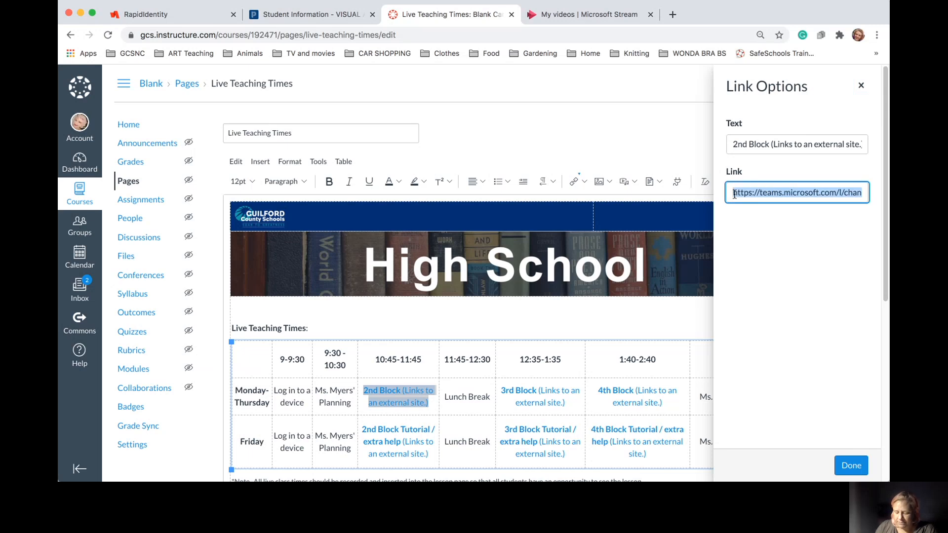
pyautogui.press('BackSpace')
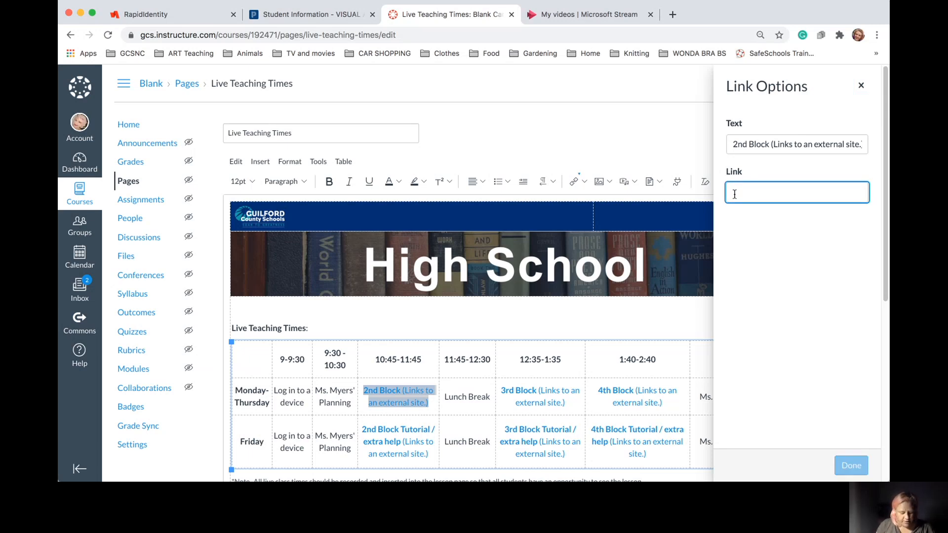
# Paste the copied join info into the Link field, then clear it again
pyautogui.press('super+v')
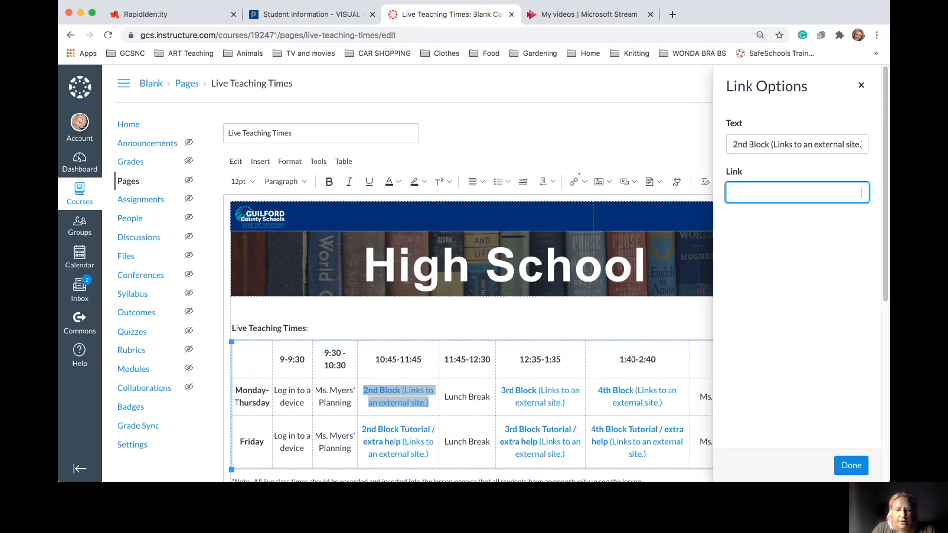
pyautogui.press('super+v')
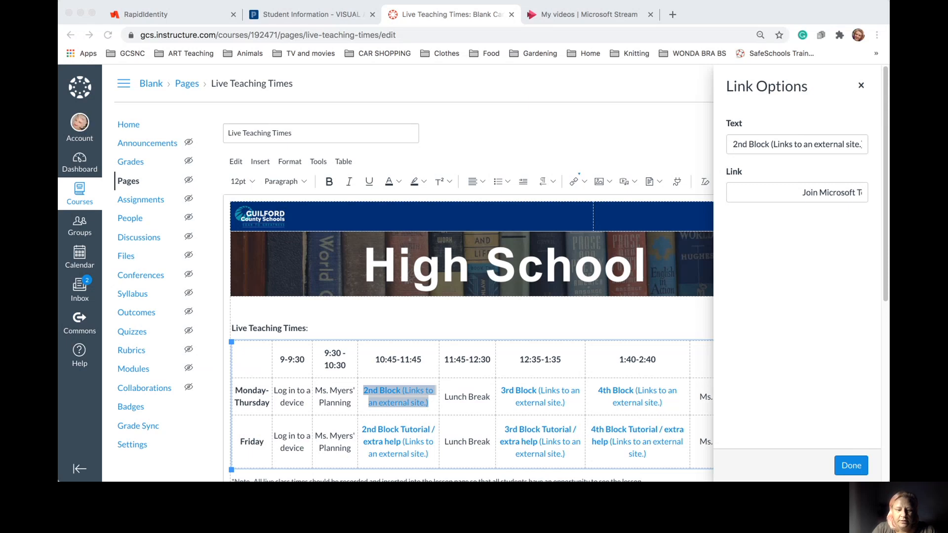
pyautogui.press('super+Tab')
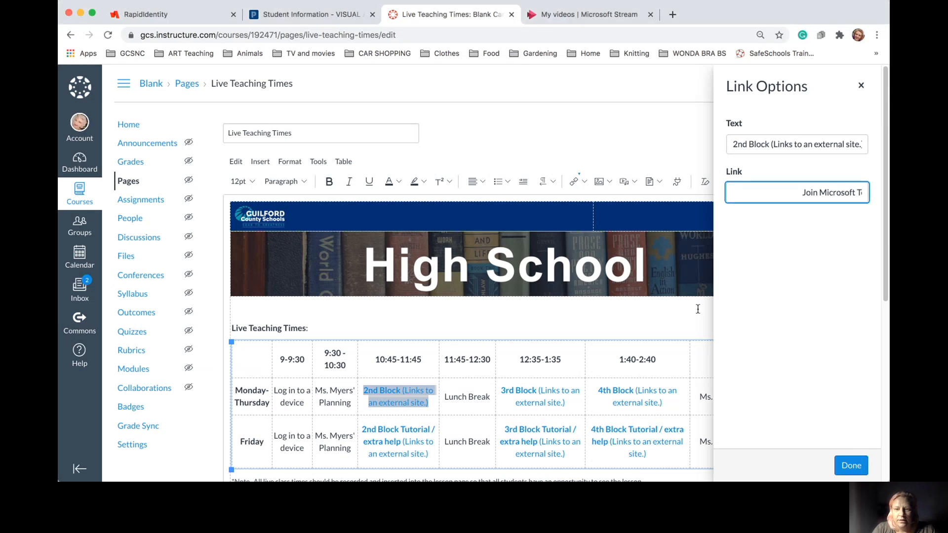
pyautogui.tripleClick(798, 193)
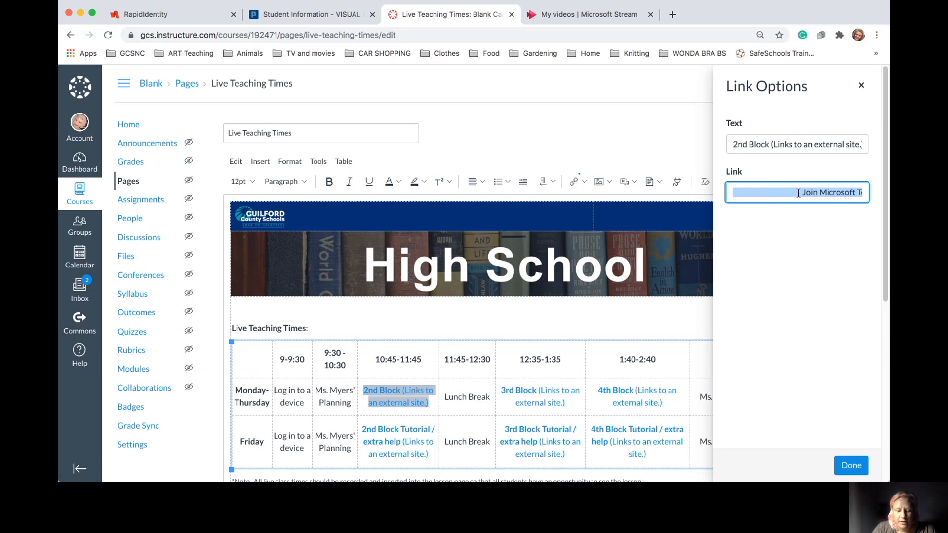
pyautogui.press('BackSpace')
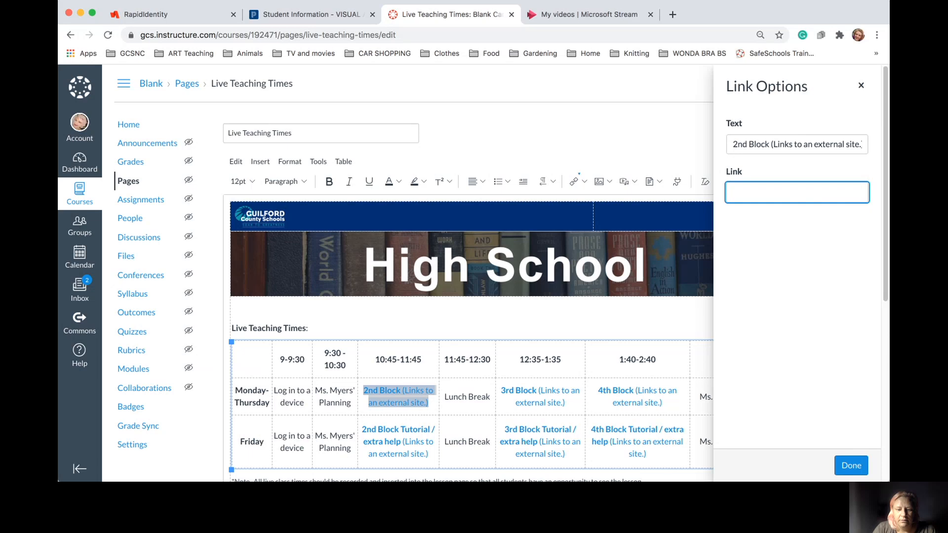
# Paste the Teams join info into the 2nd Block Link field and review it to the end
pyautogui.hotkey('ctrl', 'v')
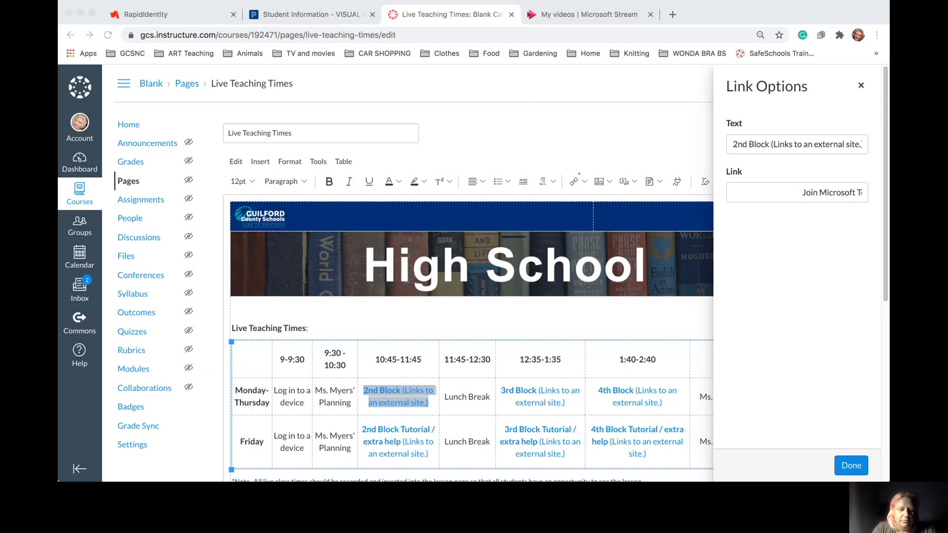
pyautogui.click(602, 379)
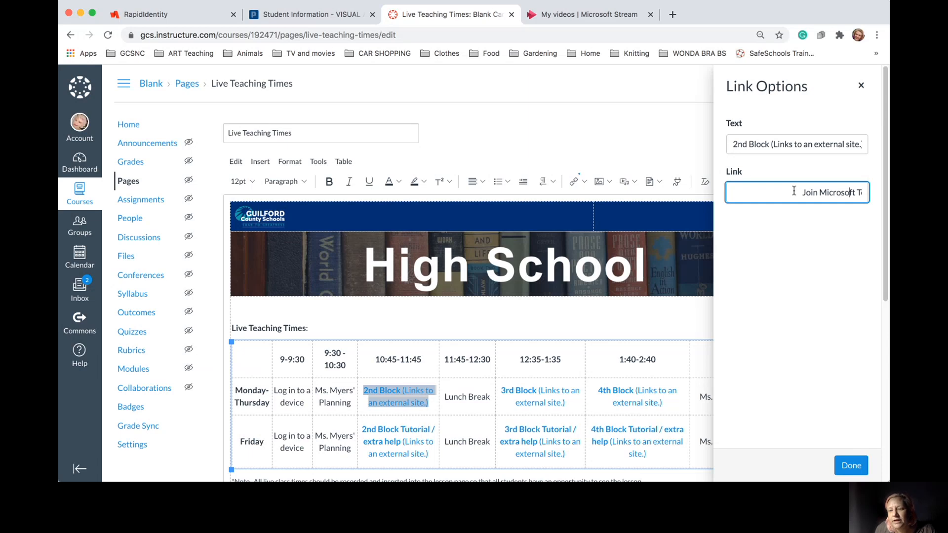
pyautogui.press('Right')
pyautogui.press('Right')
pyautogui.press('Right')
pyautogui.press('Right')
pyautogui.press('Right')
pyautogui.press('Right')
pyautogui.press('Right')
pyautogui.press('Right')
pyautogui.press('Right')
pyautogui.press('Right')
pyautogui.press('Right')
pyautogui.press('Right')
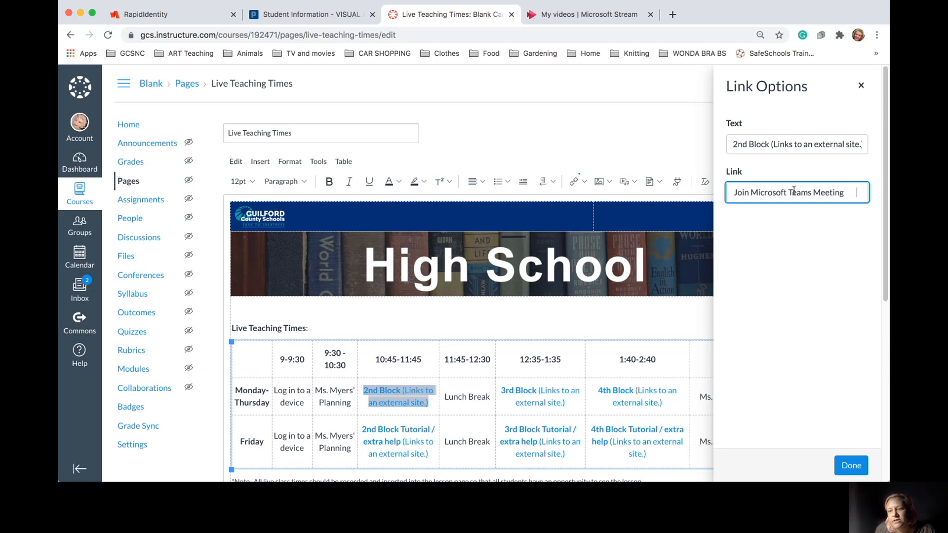
pyautogui.press('Right')
pyautogui.press('Right')
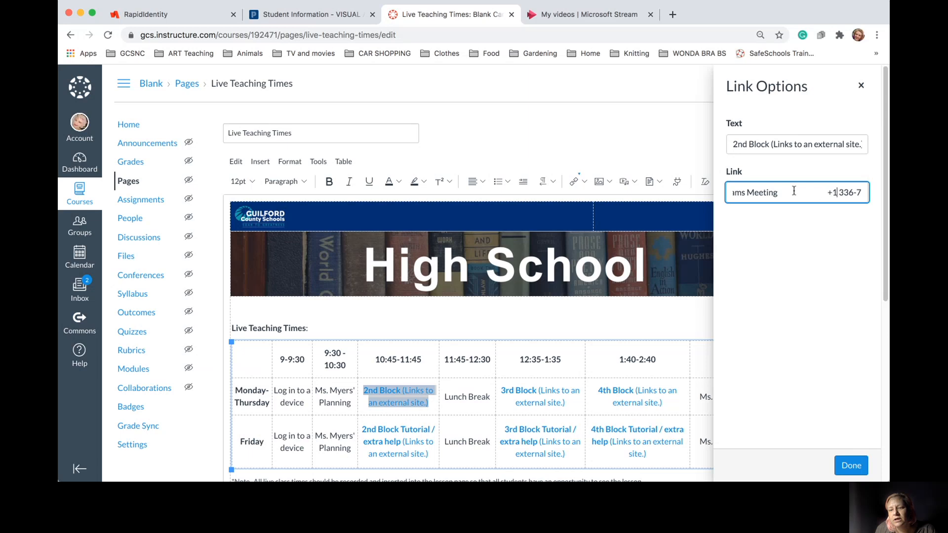
pyautogui.press('Right')
pyautogui.press('Right')
pyautogui.press('Right')
pyautogui.press('Right')
pyautogui.press('Right')
pyautogui.press('Right')
pyautogui.press('Right')
pyautogui.press('Right')
pyautogui.press('Right')
pyautogui.press('Right')
pyautogui.press('Right')
pyautogui.press('Right')
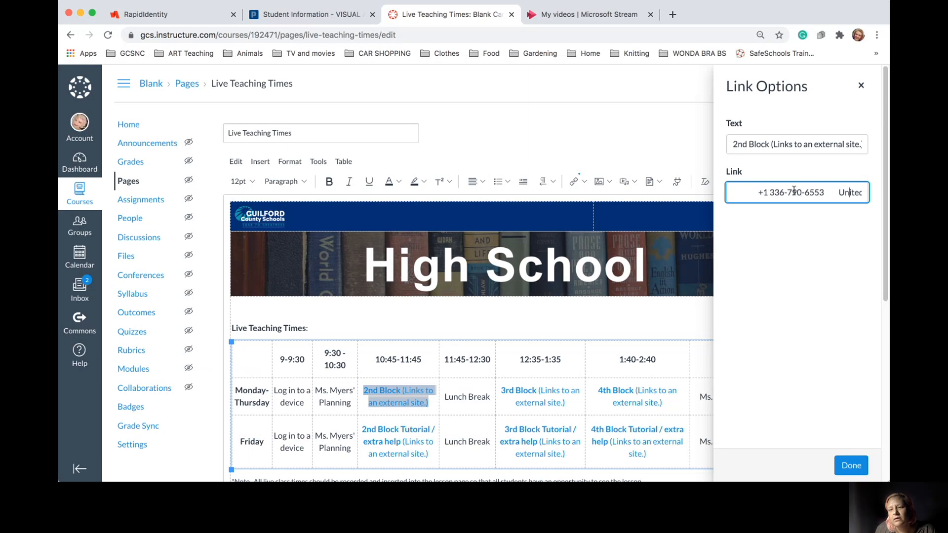
pyautogui.press('Right')
pyautogui.press('Right')
pyautogui.press('Right')
pyautogui.press('Right')
pyautogui.press('Right')
pyautogui.press('Right')
pyautogui.press('Right')
pyautogui.press('Right')
pyautogui.press('Right')
pyautogui.press('Right')
pyautogui.press('Right')
pyautogui.press('Right')
pyautogui.press('Right')
pyautogui.press('Right')
pyautogui.press('Right')
pyautogui.press('Right')
pyautogui.press('Right')
pyautogui.press('Right')
pyautogui.press('Right')
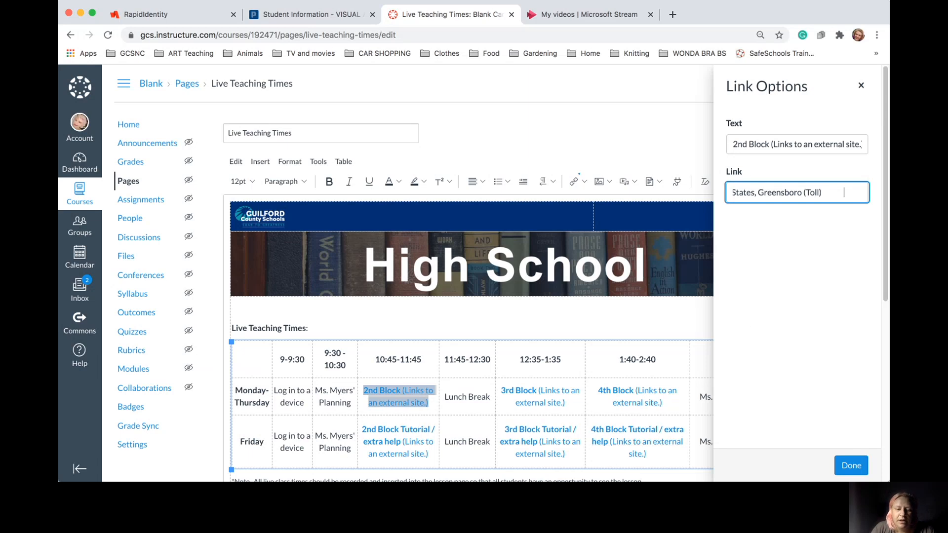
# Switch focus between the browser and other open windows
pyautogui.click(609, 488)
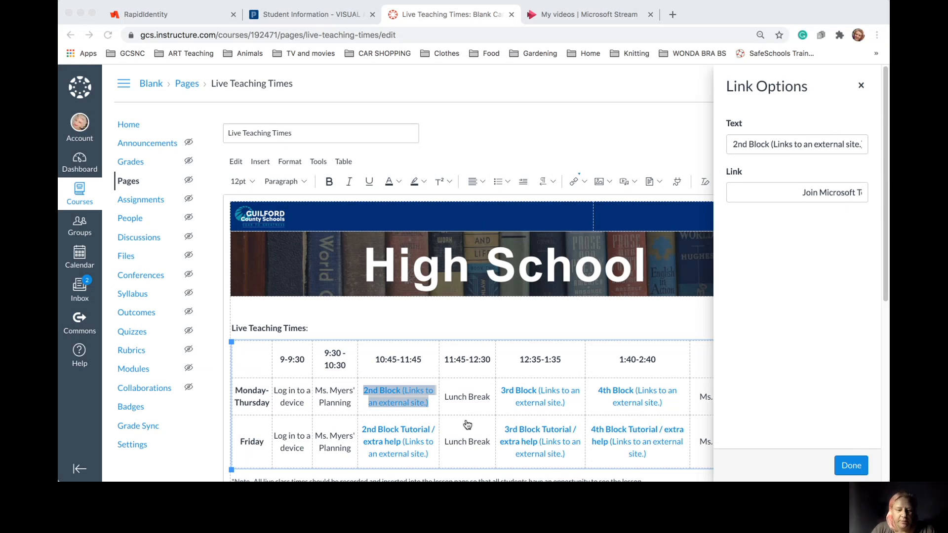
pyautogui.press('super+Tab')
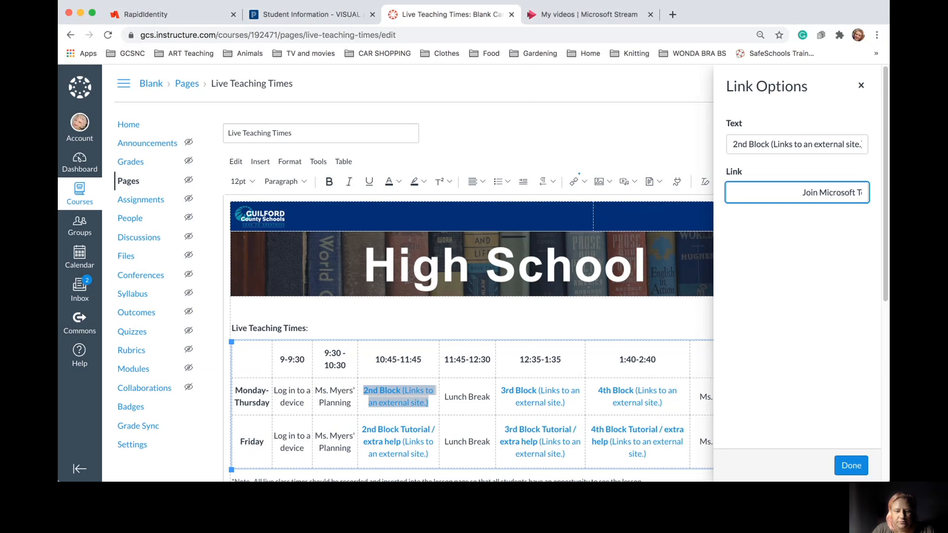
pyautogui.press('super+Tab')
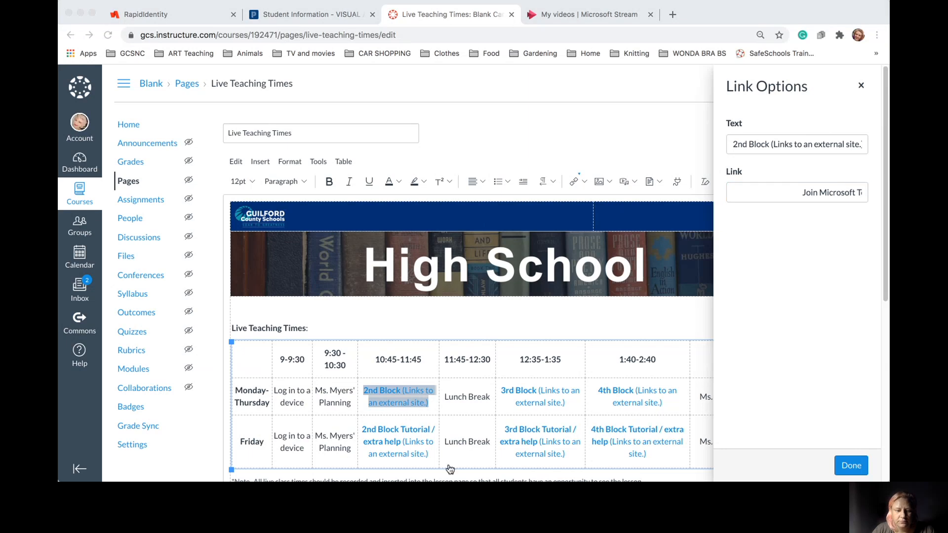
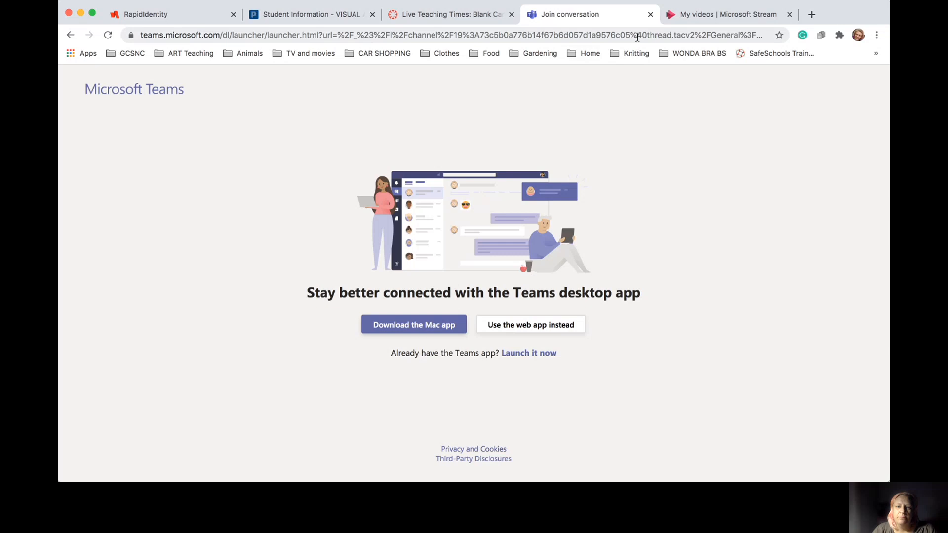
# Return from Teams to the Live Teaching Times page and save it with its block links
pyautogui.click(650, 15)
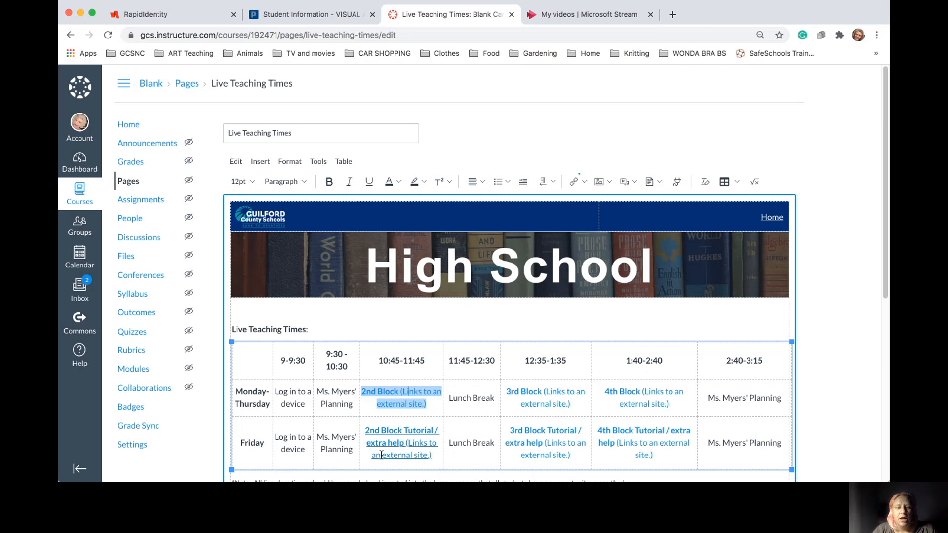
pyautogui.scroll(-3, 428, 295)
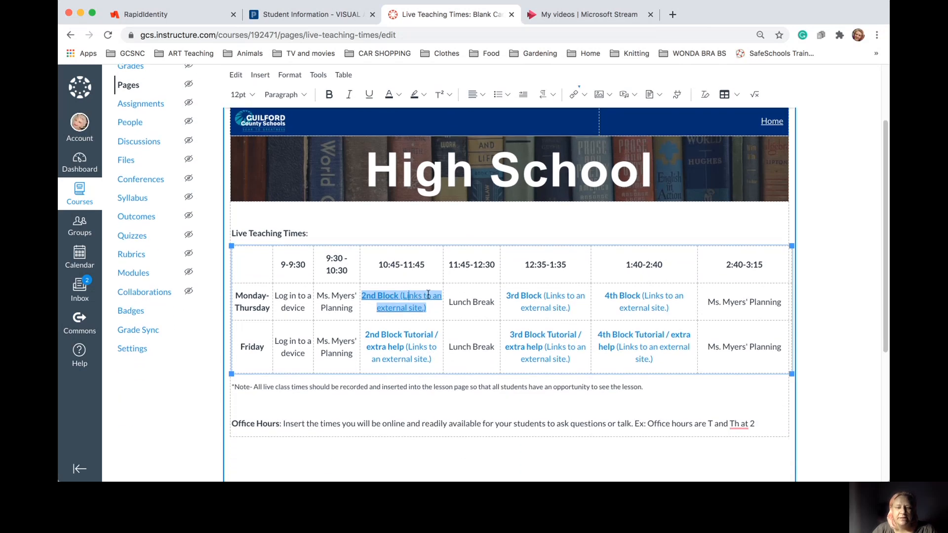
pyautogui.click(438, 390)
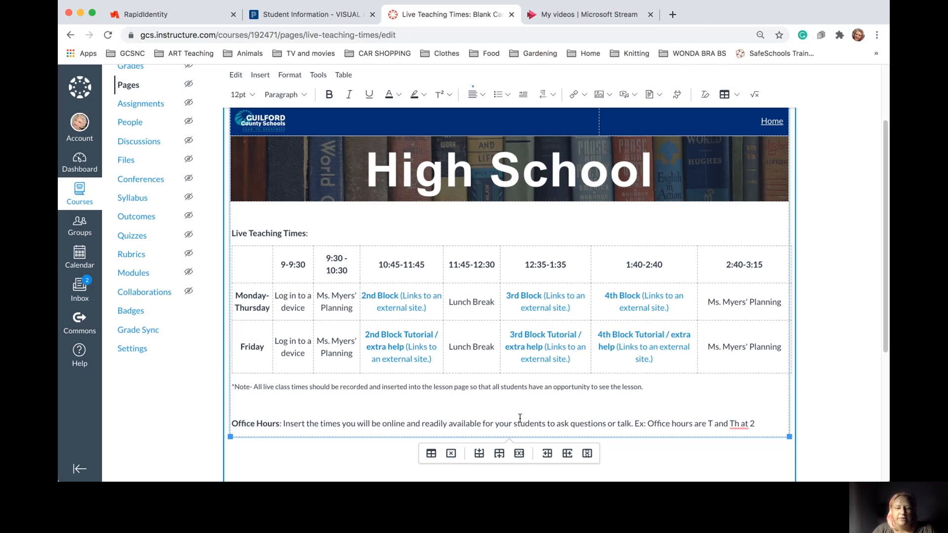
pyautogui.scroll(-5, 544, 376)
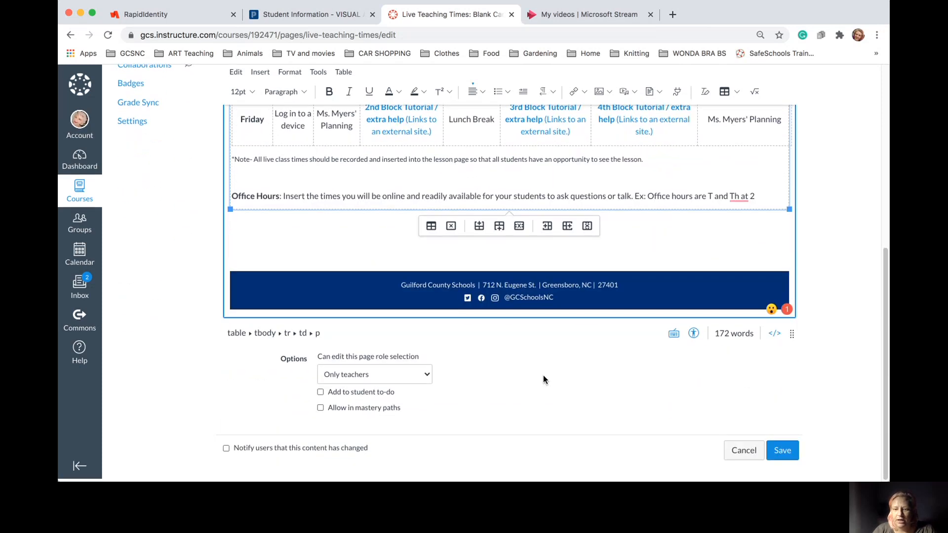
pyautogui.scroll(7, 544, 375)
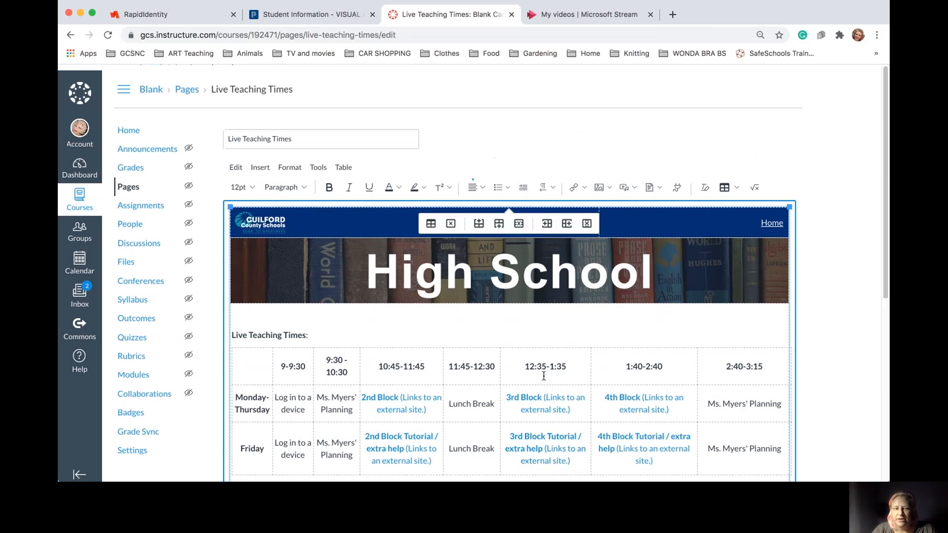
pyautogui.scroll(-7, 543, 376)
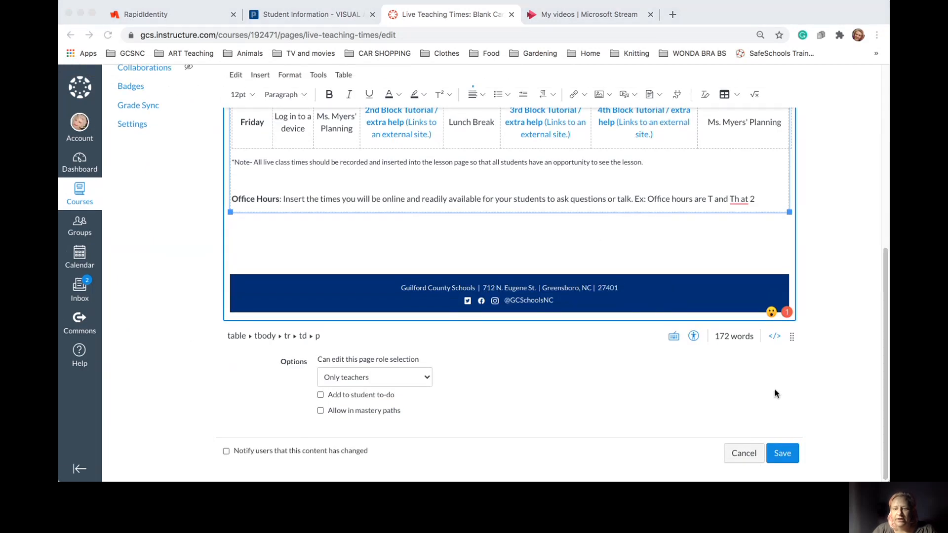
pyautogui.click(784, 454)
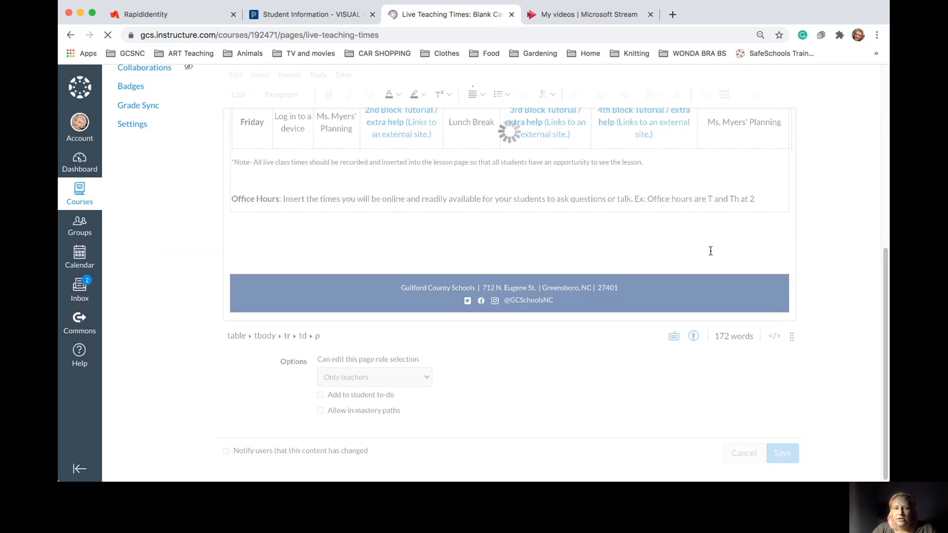
pyautogui.scroll(-5, 711, 251)
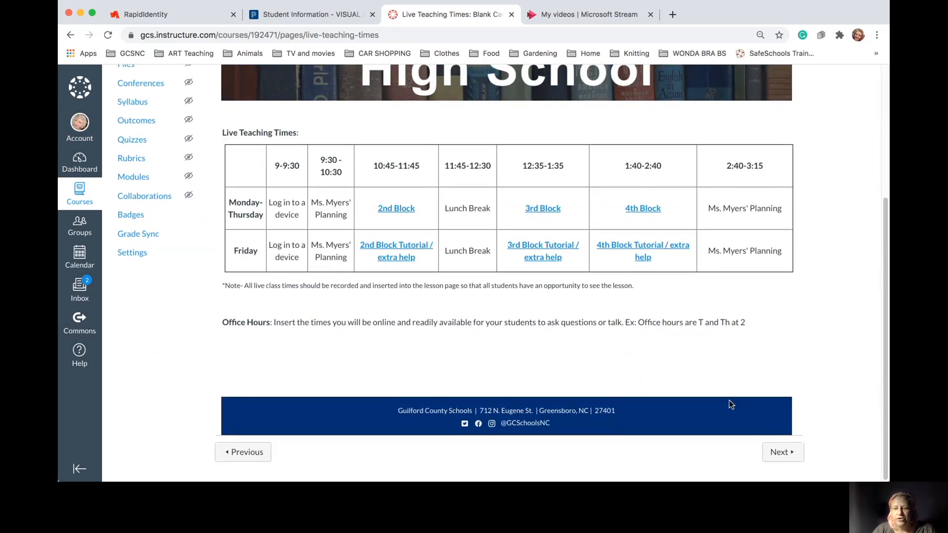
# Go to August 2020, confirm August 3–7 leads to Week of August 3, then edit August 2020
pyautogui.click(779, 454)
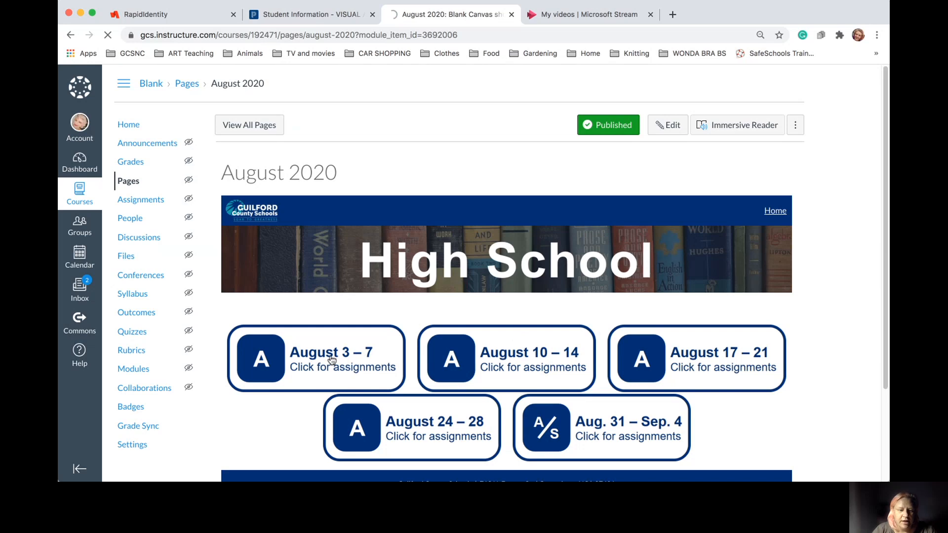
pyautogui.click(367, 382)
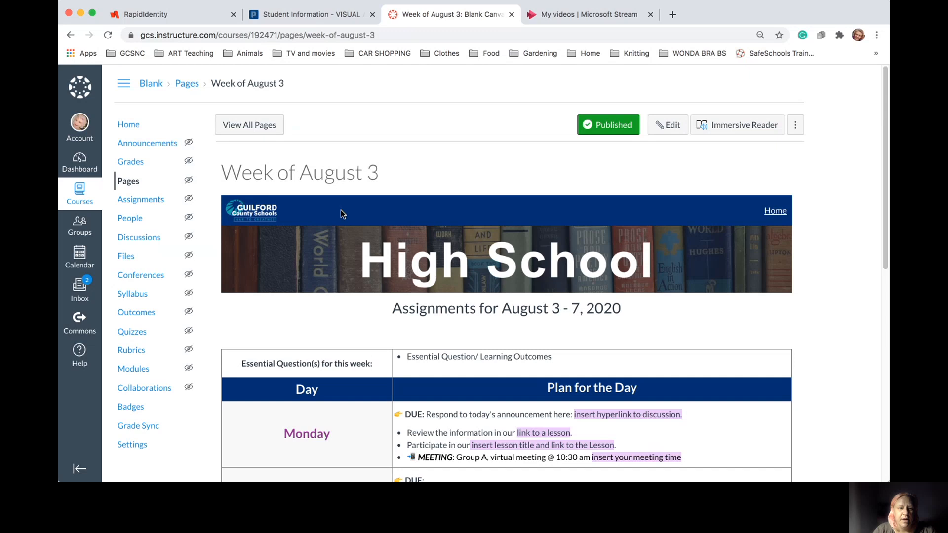
pyautogui.scroll(-5, 396, 185)
pyautogui.scroll(5, 396, 185)
pyautogui.click(70, 35)
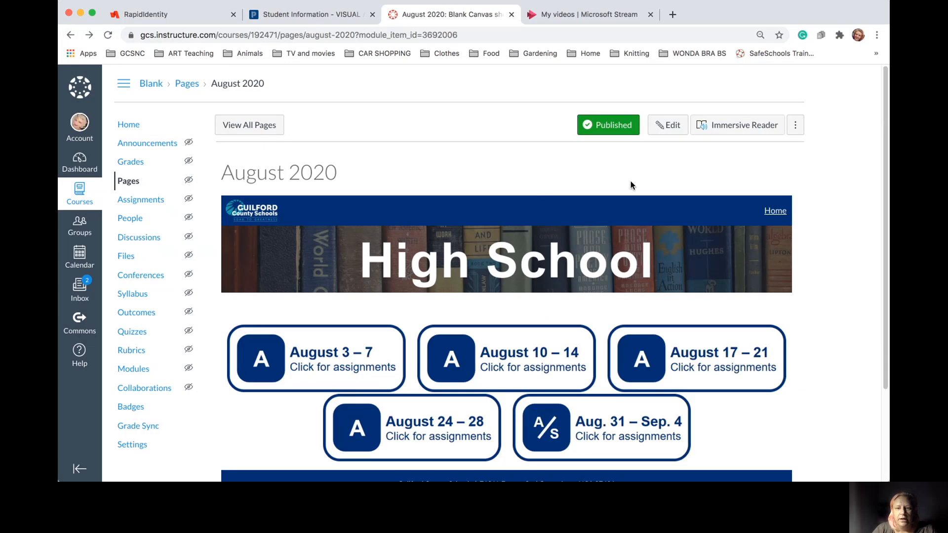
pyautogui.click(672, 127)
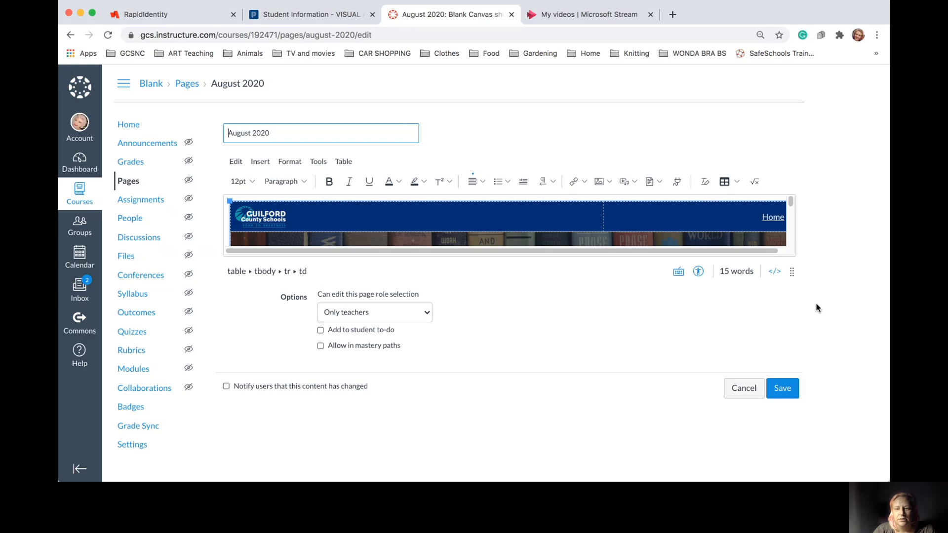
# Delete the August 3–7 and August 10–14 button images from the page table
pyautogui.click(789, 241)
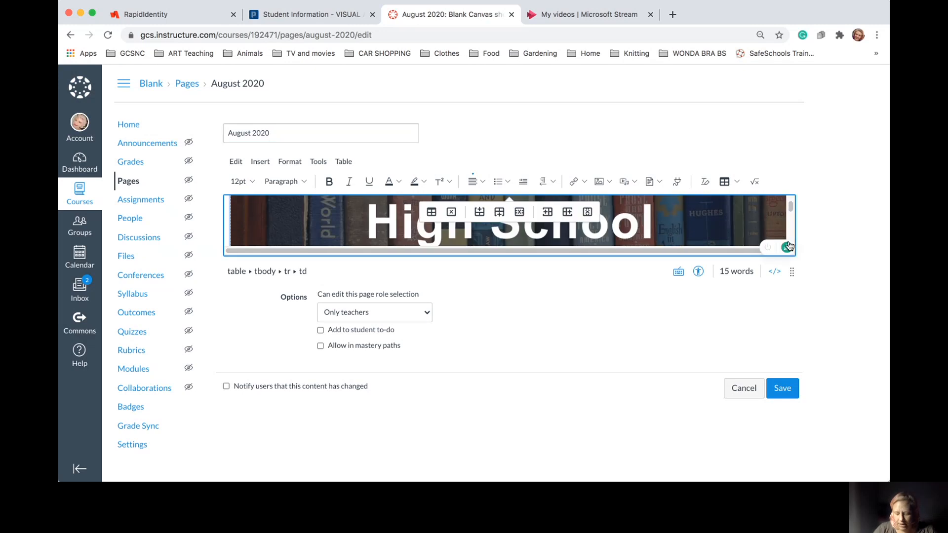
pyautogui.click(788, 242)
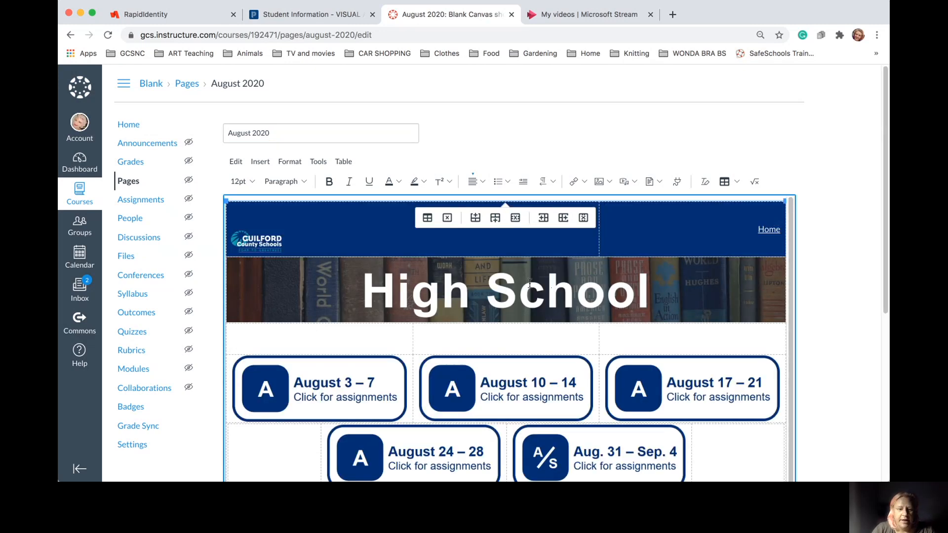
pyautogui.click(381, 410)
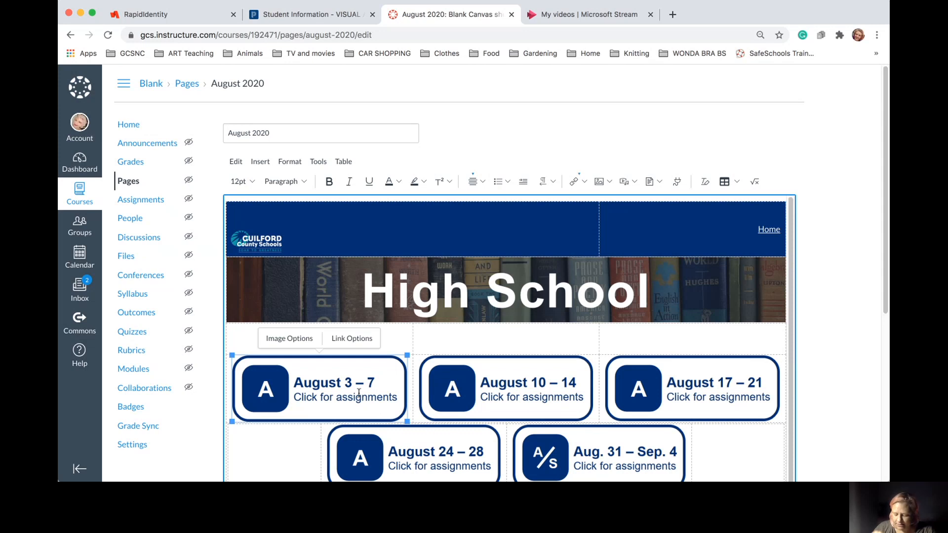
pyautogui.press('BackSpace')
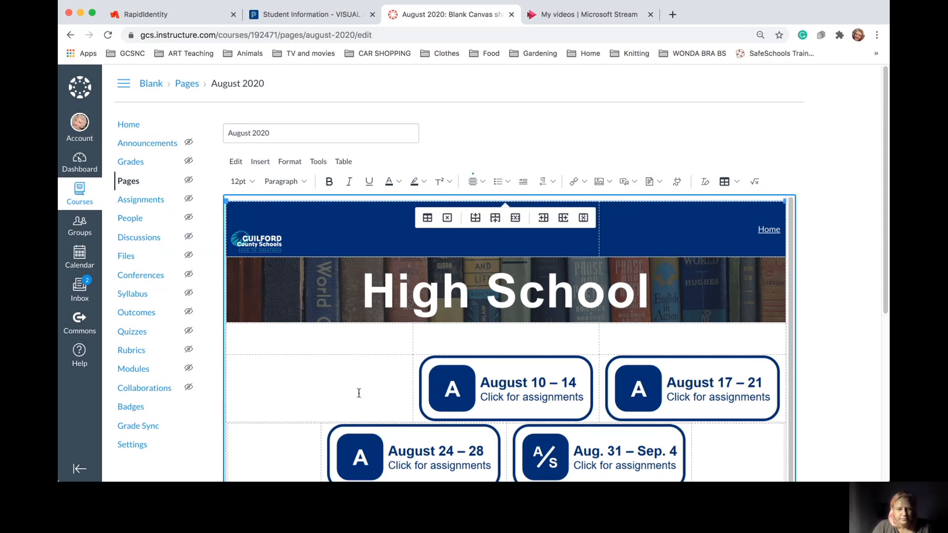
pyautogui.click(514, 398)
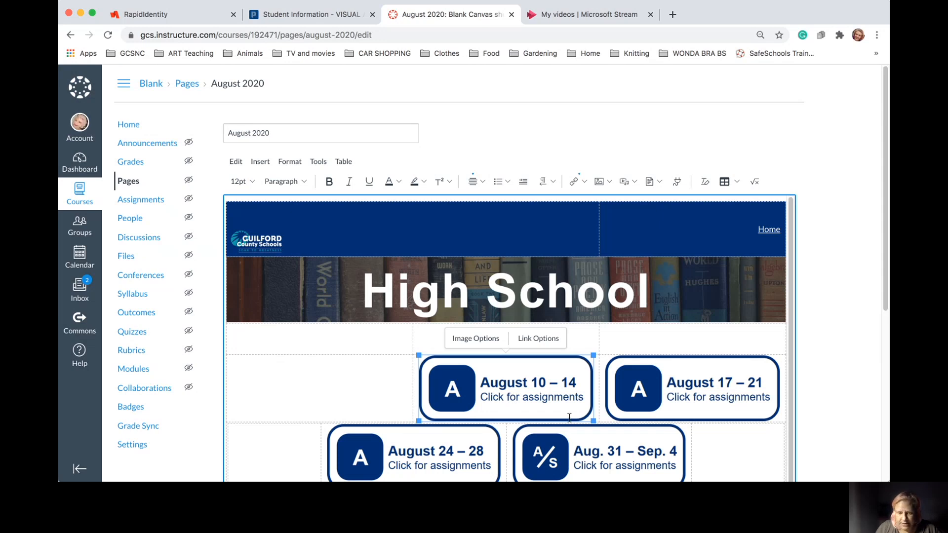
pyautogui.press('BackSpace')
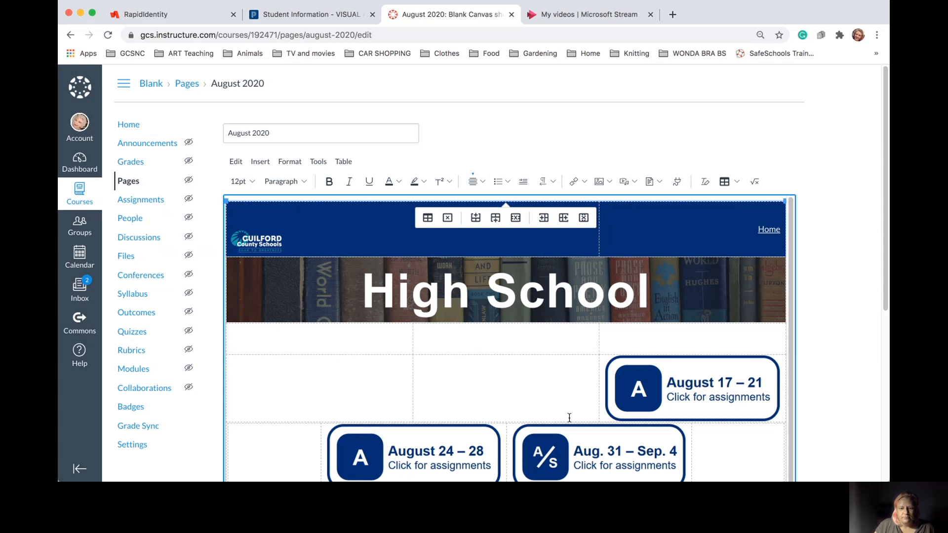
# Copy the August 17–21 button image into the empty middle cell
pyautogui.click(711, 403)
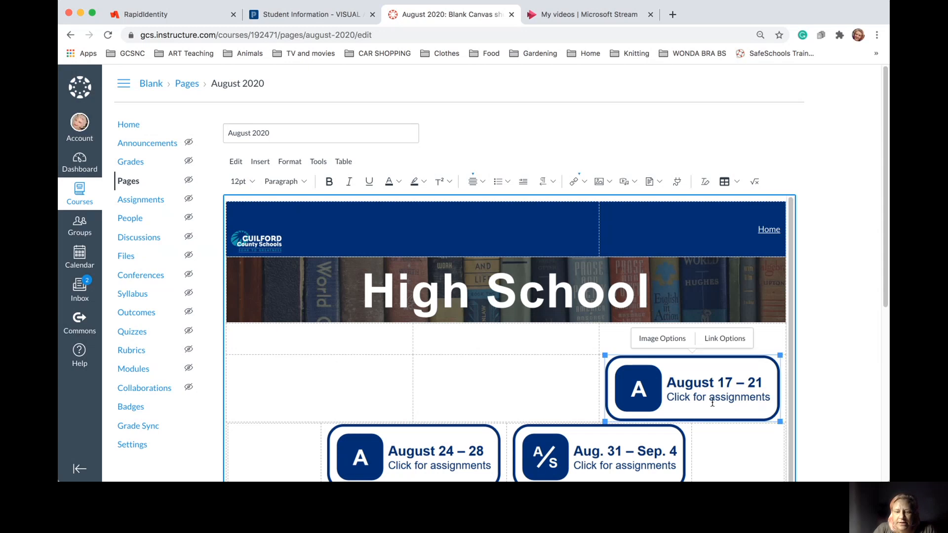
pyautogui.press('BackSpace')
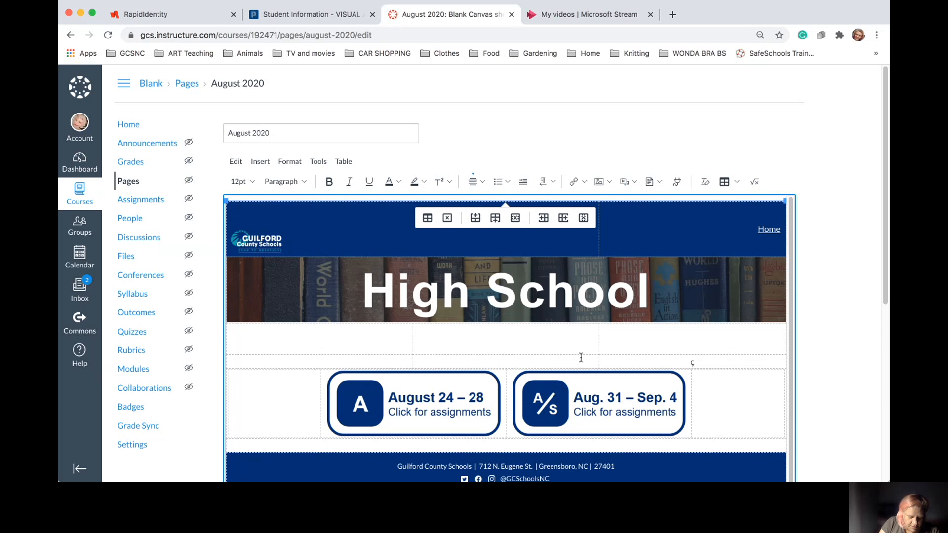
pyautogui.press('super+z')
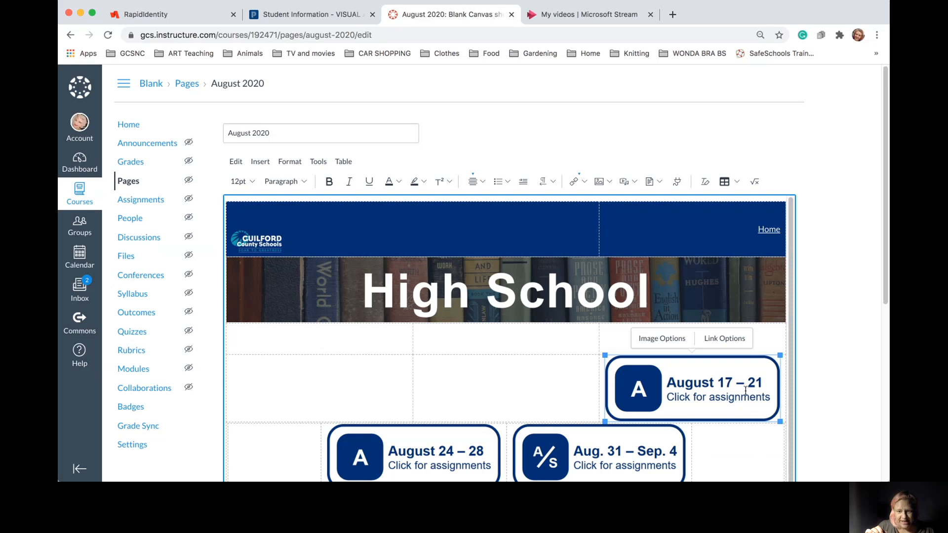
pyautogui.click(479, 409)
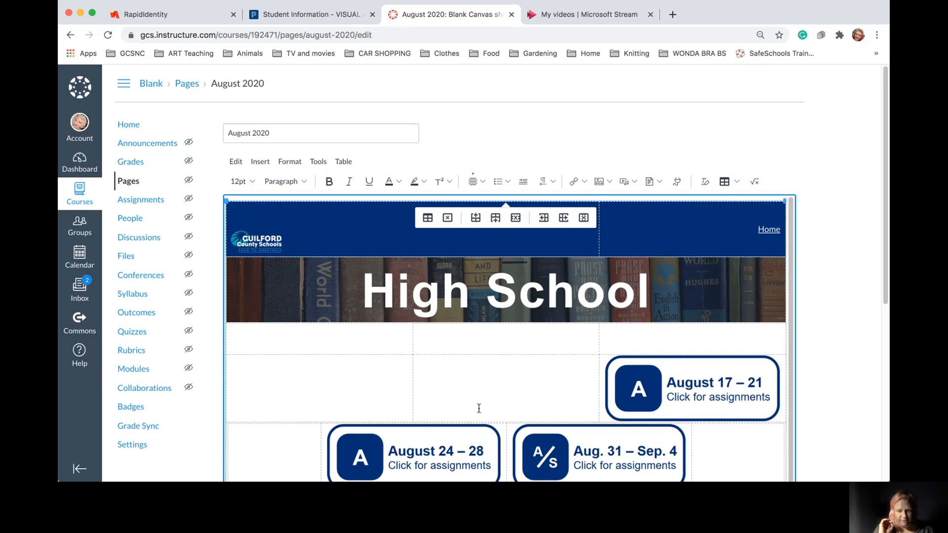
pyautogui.press('cmd+v')
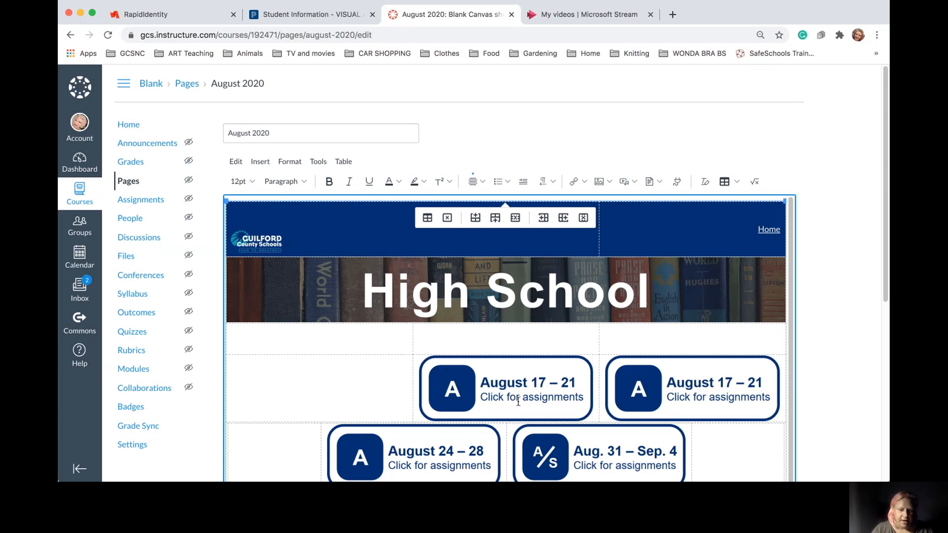
# Move the August 17–21 button into the left cell, removing its duplicate copies
pyautogui.click(741, 399)
pyautogui.press('BackSpace')
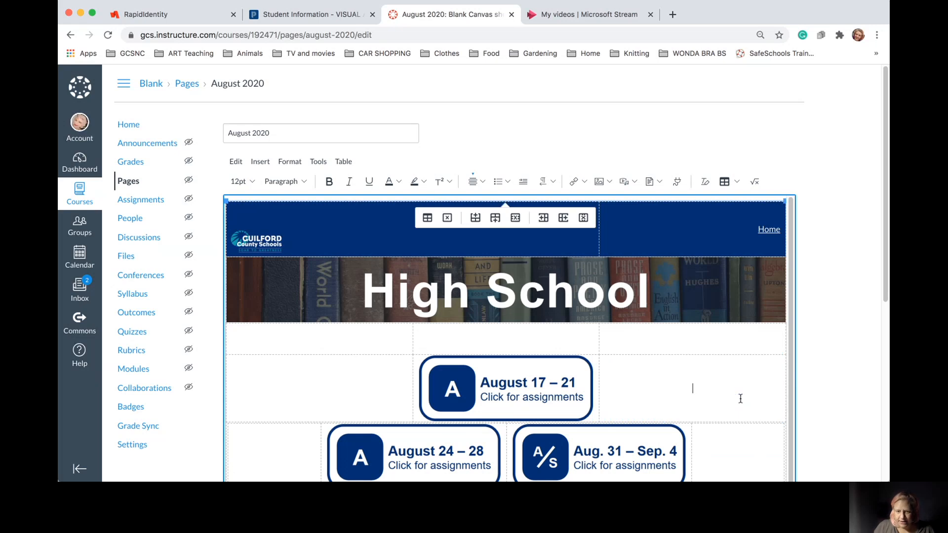
pyautogui.scroll(-1, 741, 399)
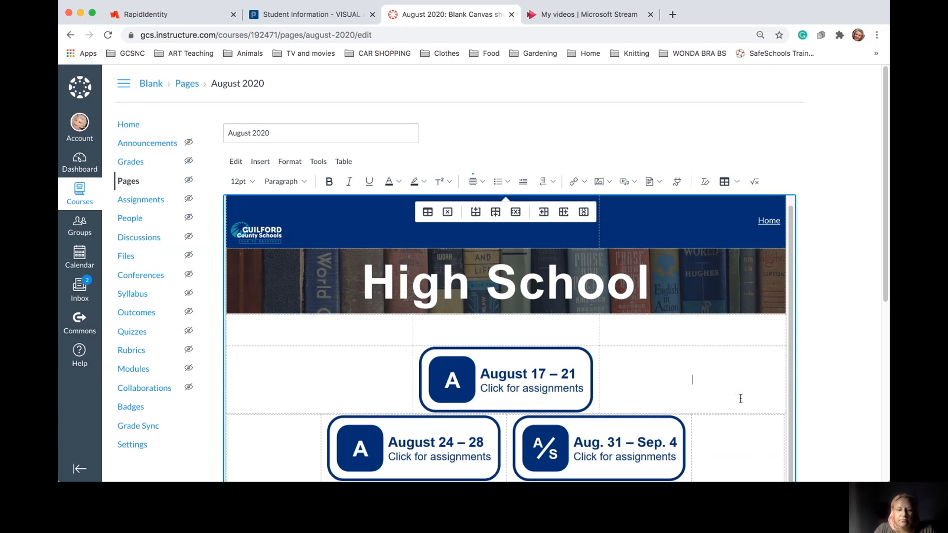
pyautogui.click(499, 380)
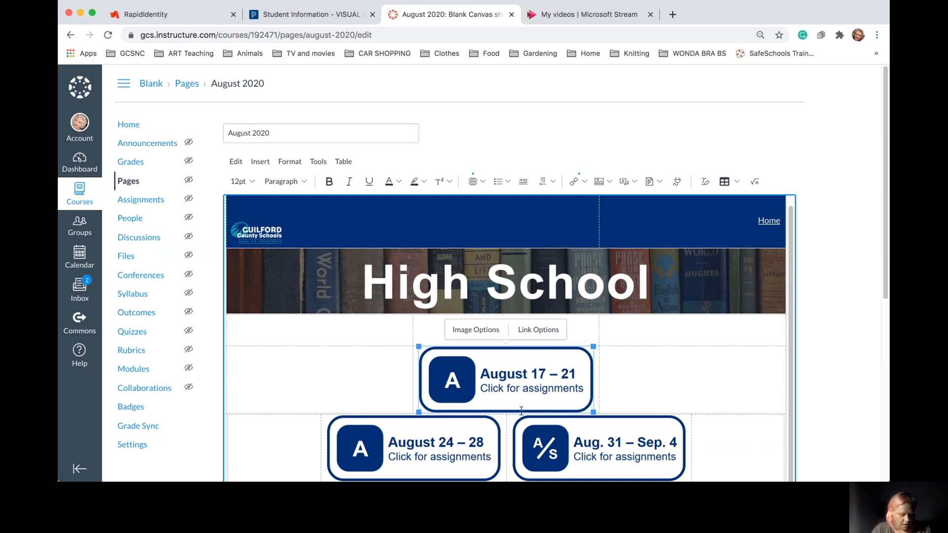
pyautogui.click(369, 381)
pyautogui.hotkey('ctrl', 'v')
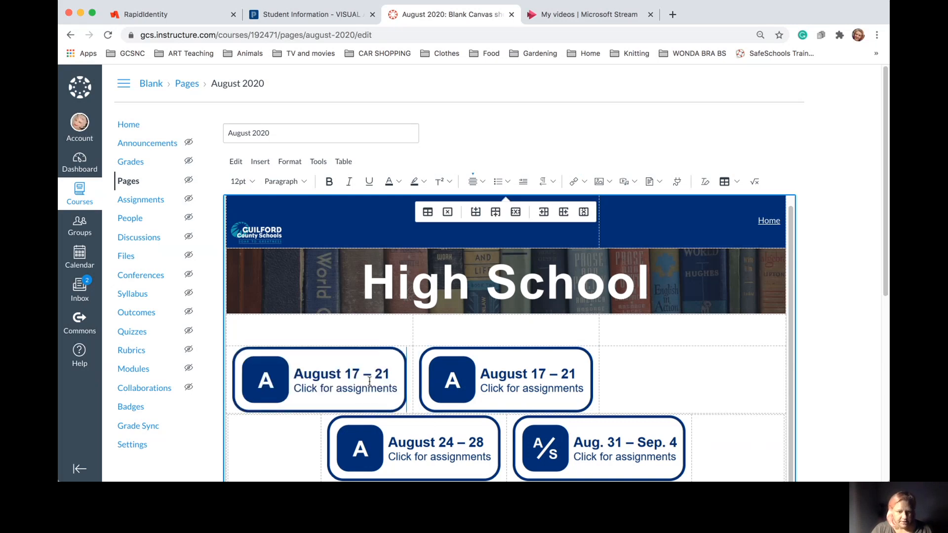
pyautogui.click(431, 453)
pyautogui.click(498, 409)
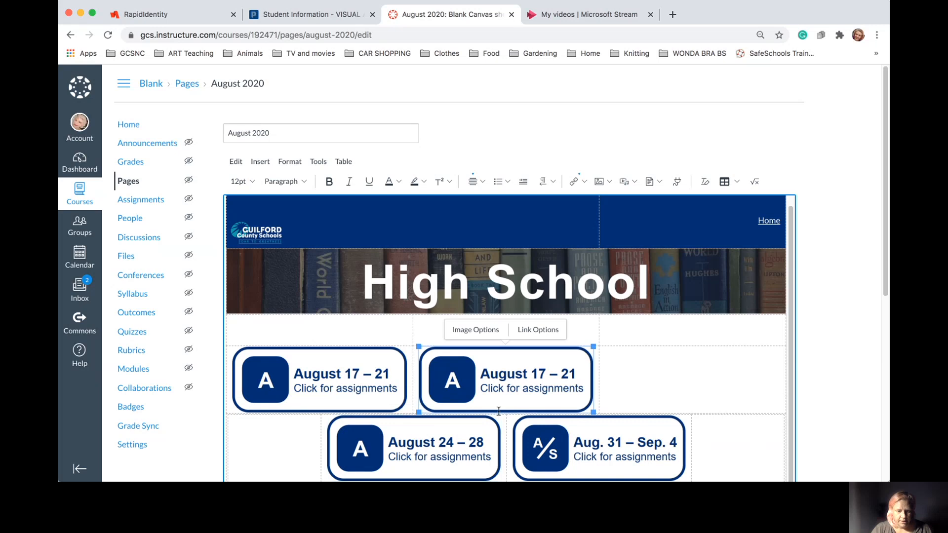
pyautogui.press('Delete')
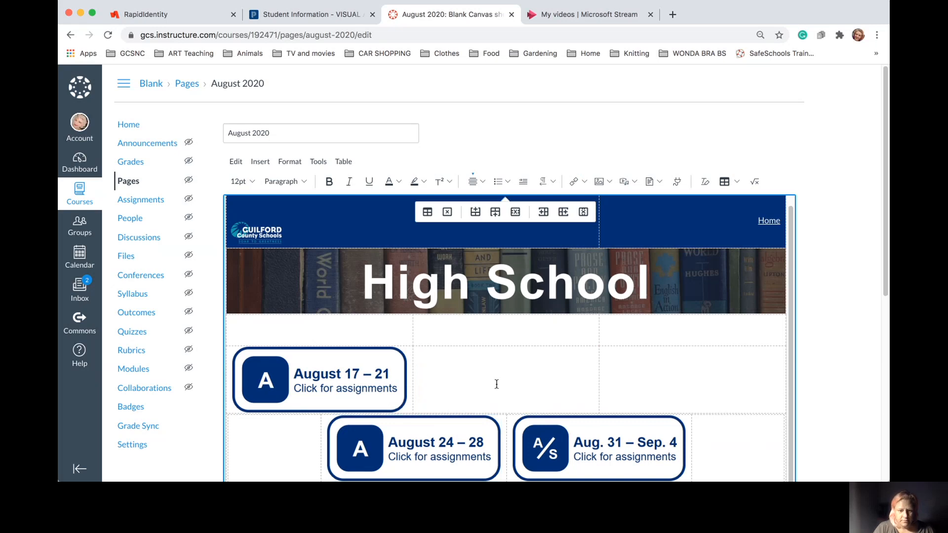
# Move the August 24–28 and Aug. 31–Sep. 4 buttons up beside August 17–21
pyautogui.click(430, 448)
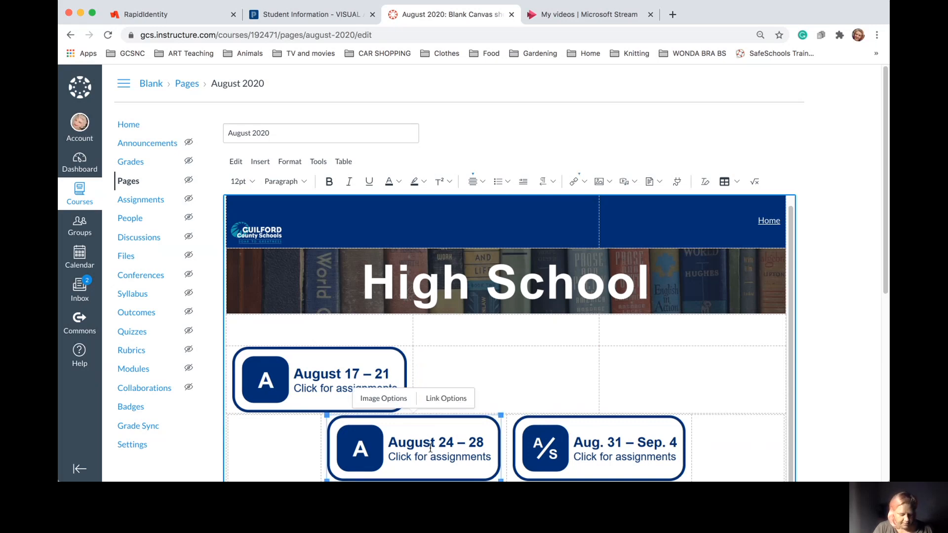
pyautogui.click(490, 370)
pyautogui.hotkey('ctrl', 'v')
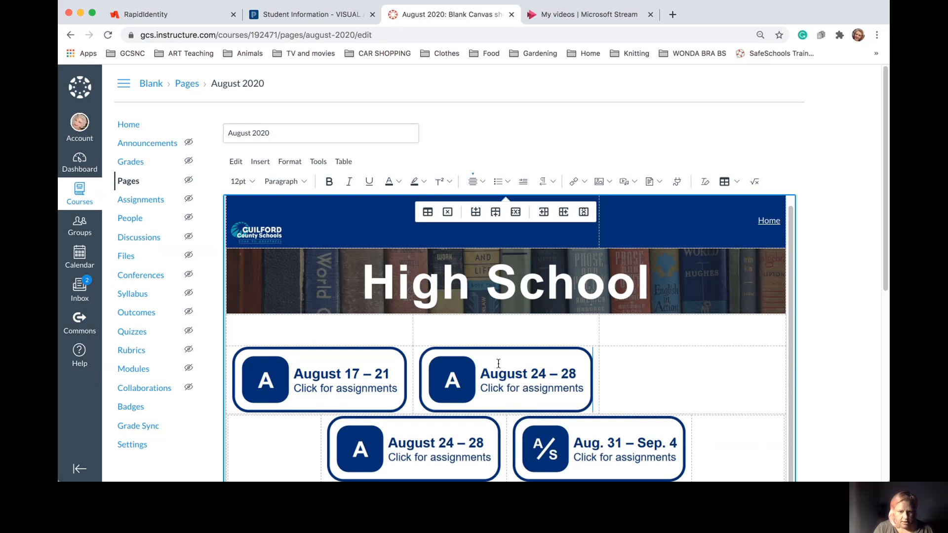
pyautogui.click(600, 458)
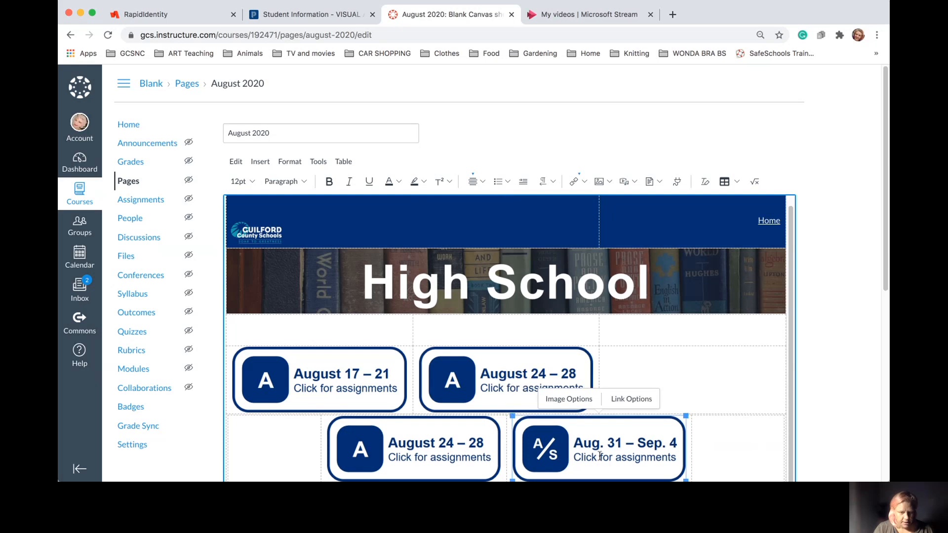
pyautogui.click(679, 384)
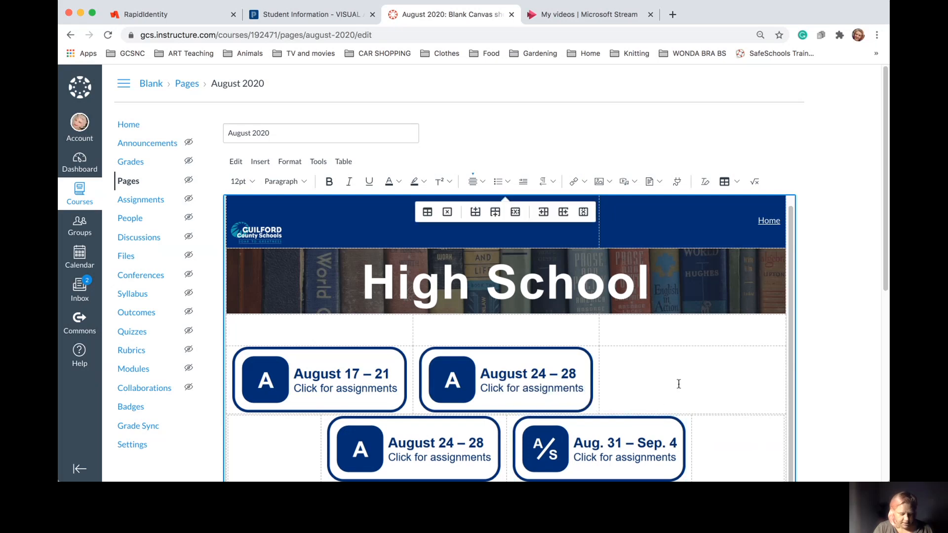
pyautogui.hotkey('ctrl', 'v')
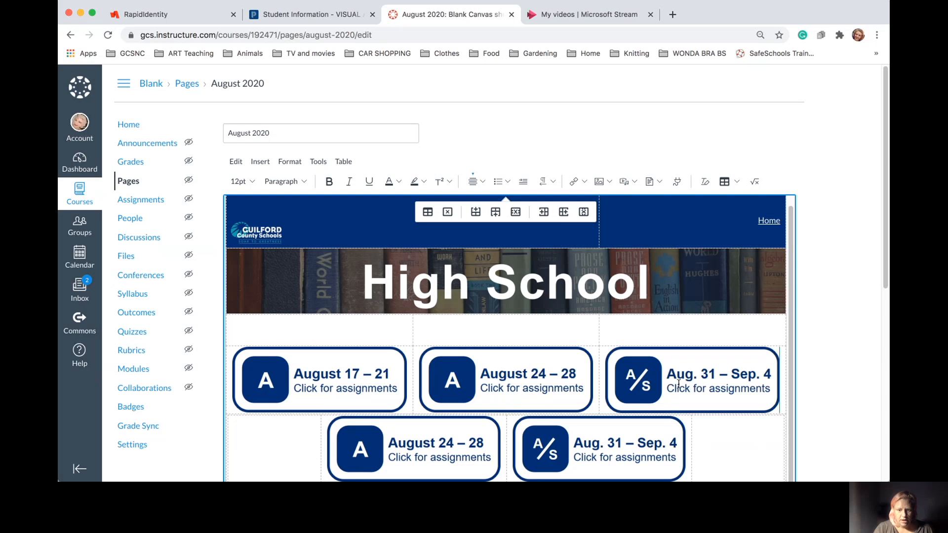
pyautogui.click(636, 458)
pyautogui.press('BackSpace')
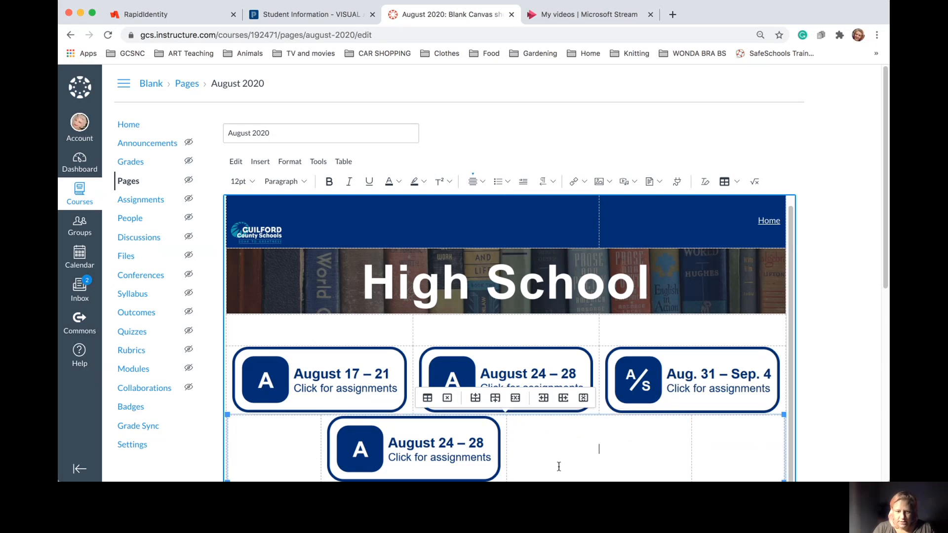
pyautogui.click(477, 447)
pyautogui.press('BackSpace')
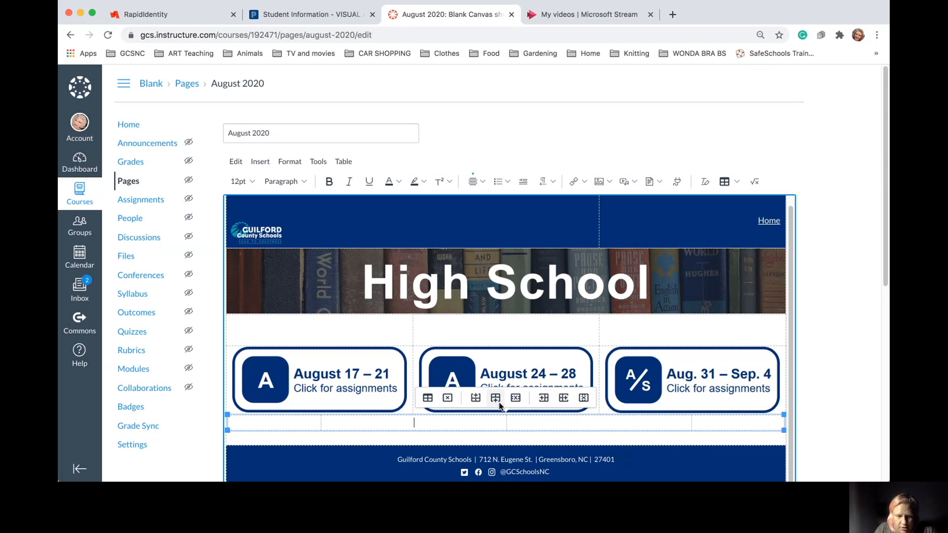
# Delete the two empty table rows and save the August 2020 page
pyautogui.click(516, 400)
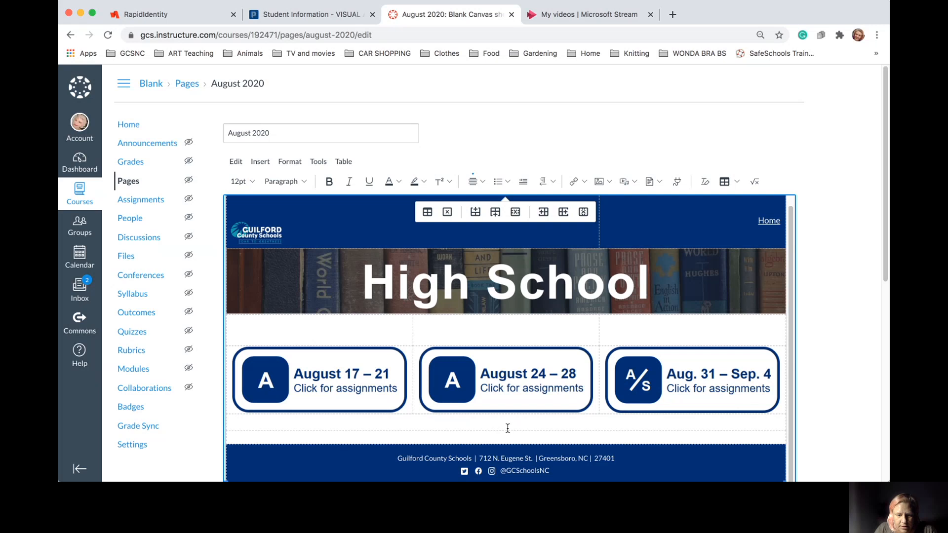
pyautogui.click(516, 212)
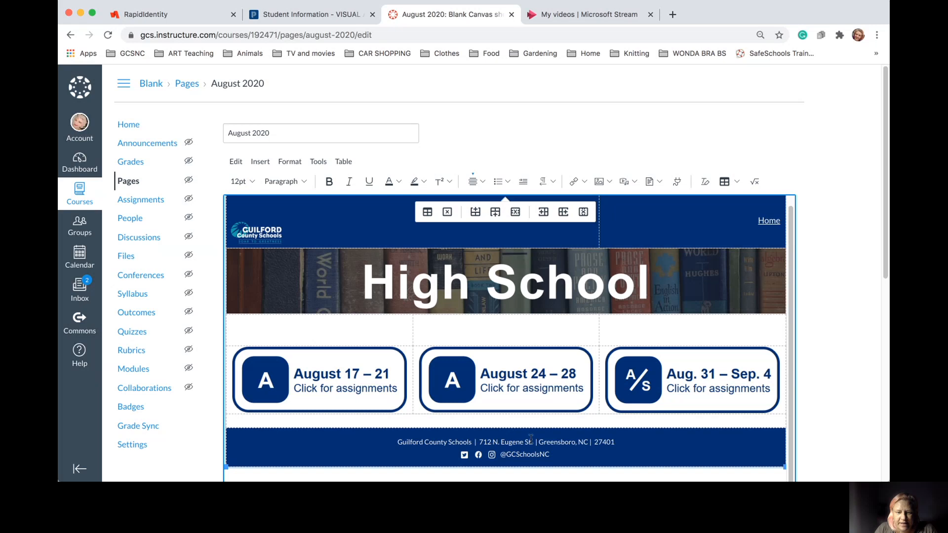
pyautogui.scroll(-3, 628, 396)
pyautogui.scroll(-2, 628, 395)
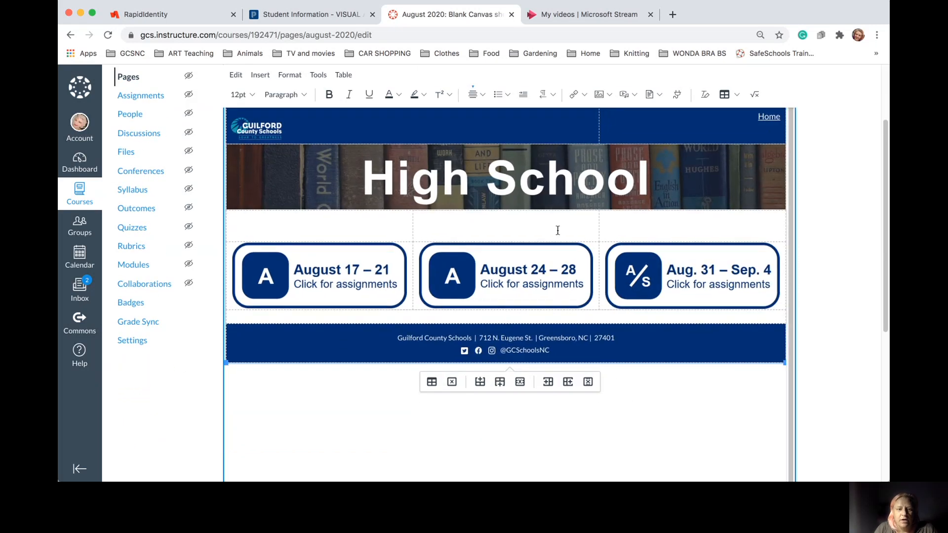
pyautogui.scroll(1, 676, 236)
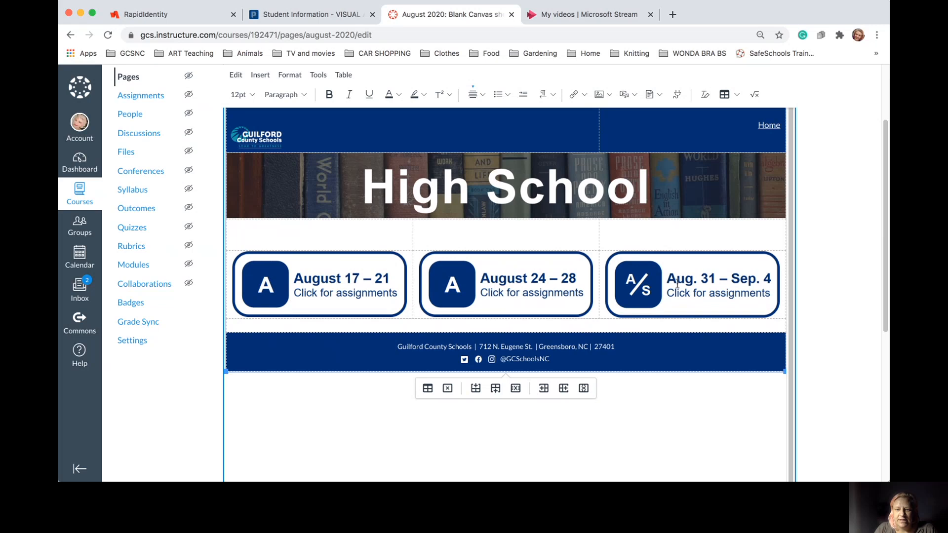
pyautogui.hscroll(1, 663, 289)
pyautogui.scroll(5, 664, 289)
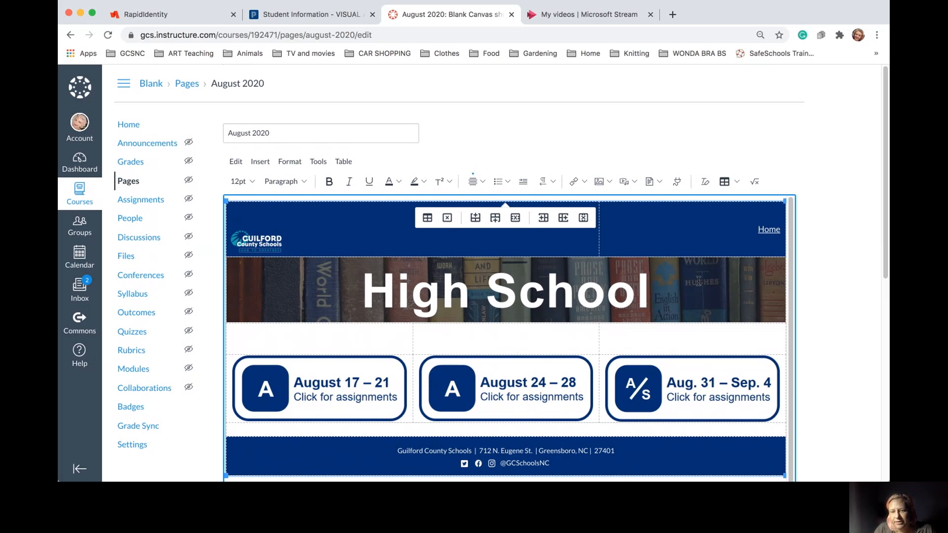
pyautogui.scroll(-1, 699, 281)
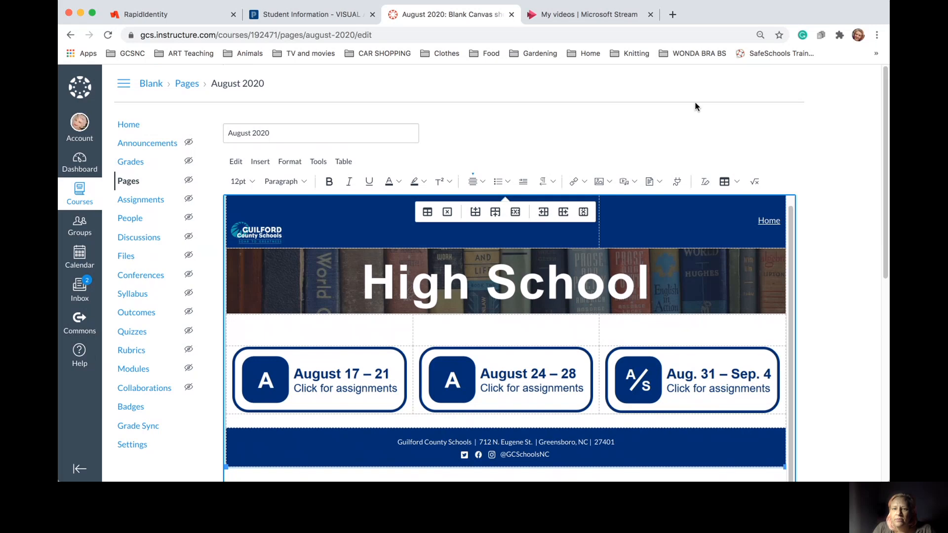
pyautogui.scroll(-10, 625, 258)
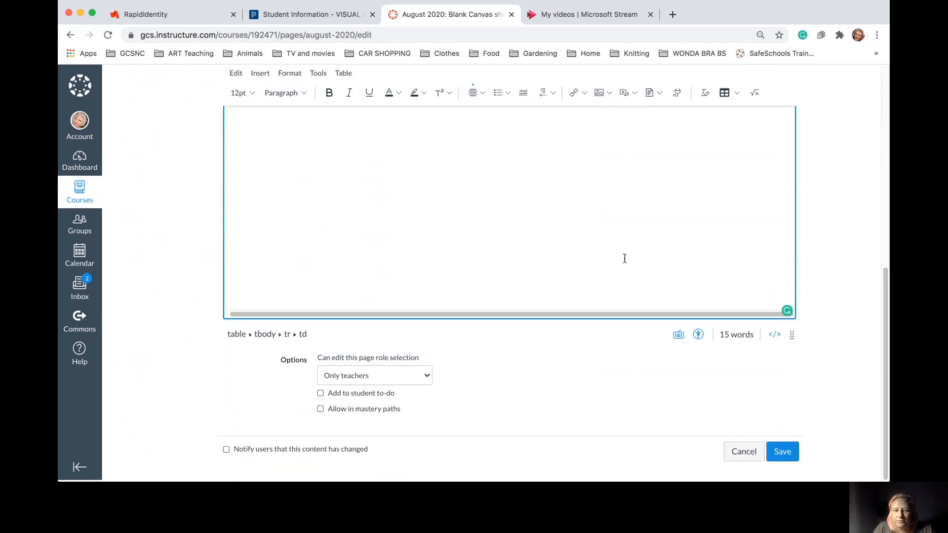
pyautogui.click(788, 449)
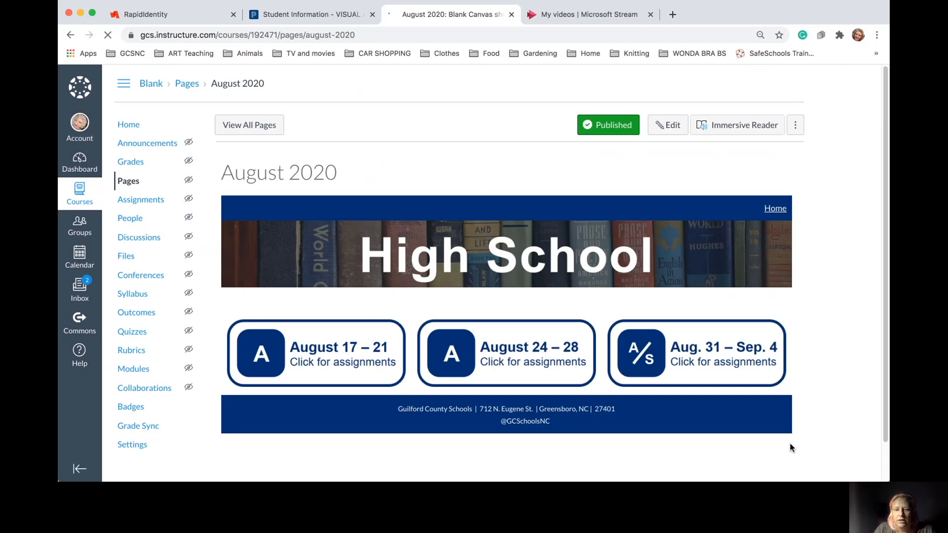
pyautogui.scroll(-3, 784, 467)
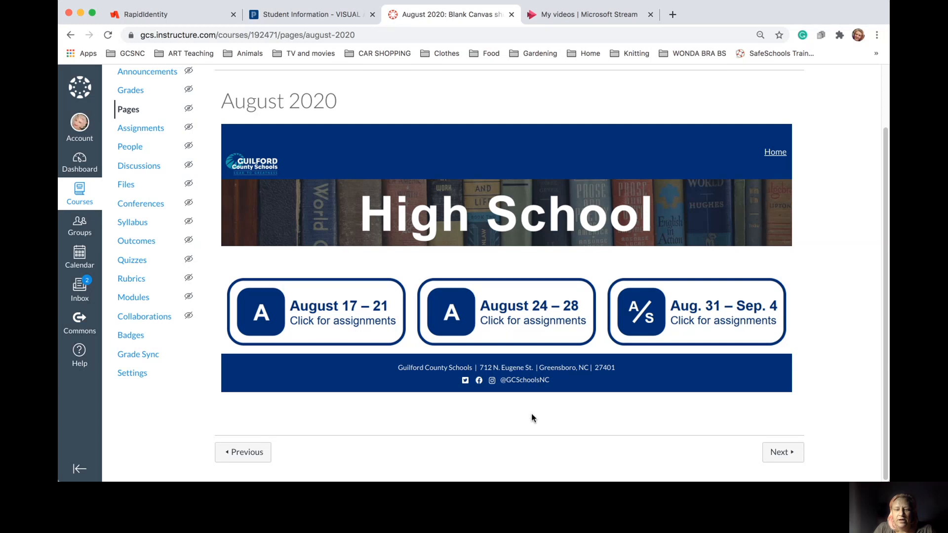
# Open Week of August 17 via its button, review Monday's DUE: placeholder, then start editing
pyautogui.click(302, 306)
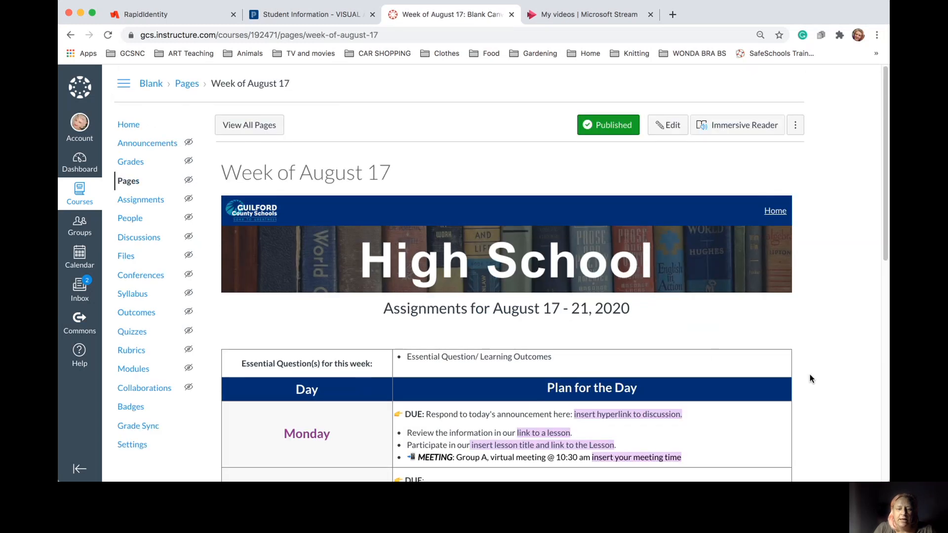
pyautogui.scroll(-3, 579, 337)
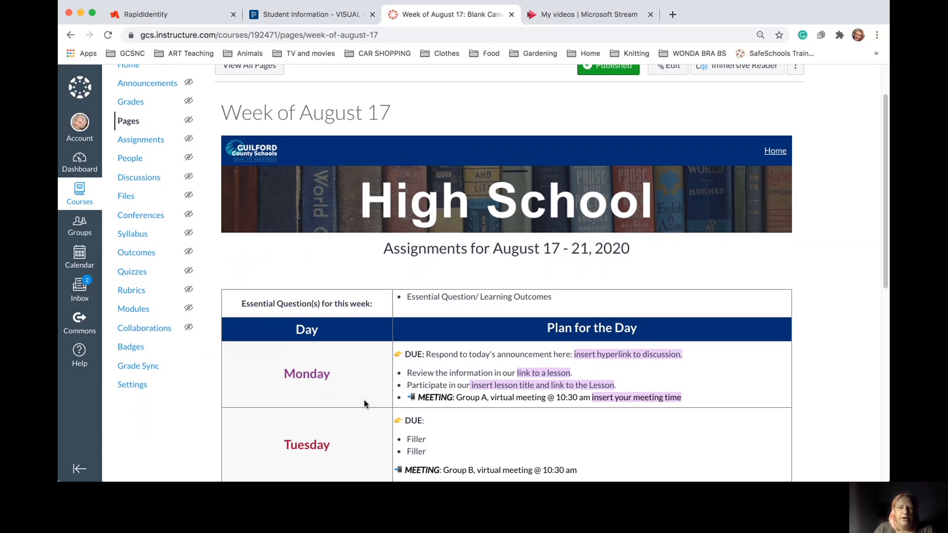
pyautogui.scroll(-3, 363, 405)
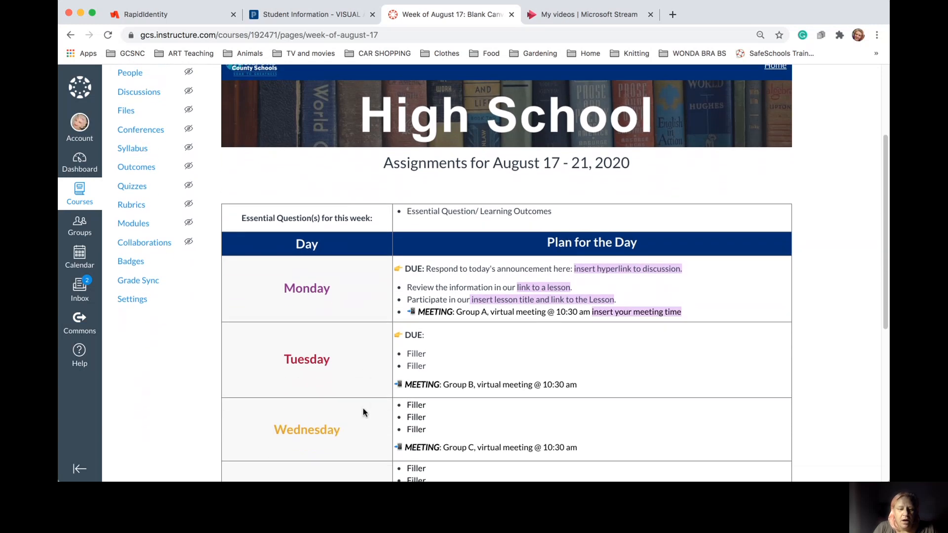
pyautogui.scroll(-5, 364, 413)
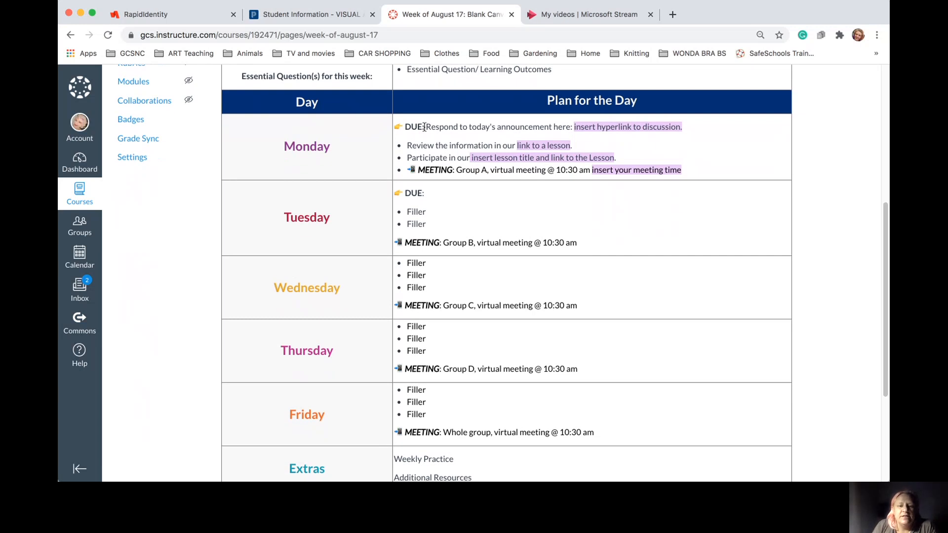
pyautogui.moveTo(425, 127); pyautogui.dragTo(398, 132)
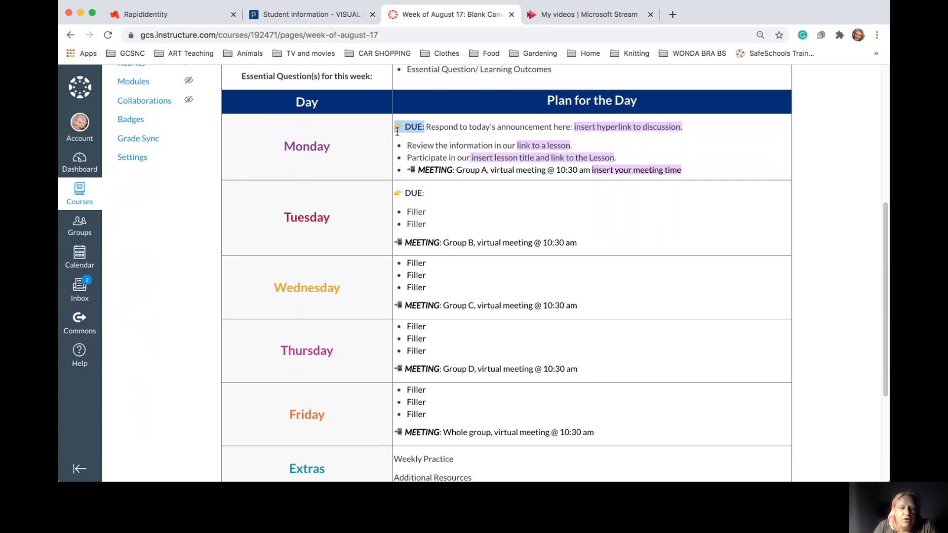
pyautogui.click(425, 124)
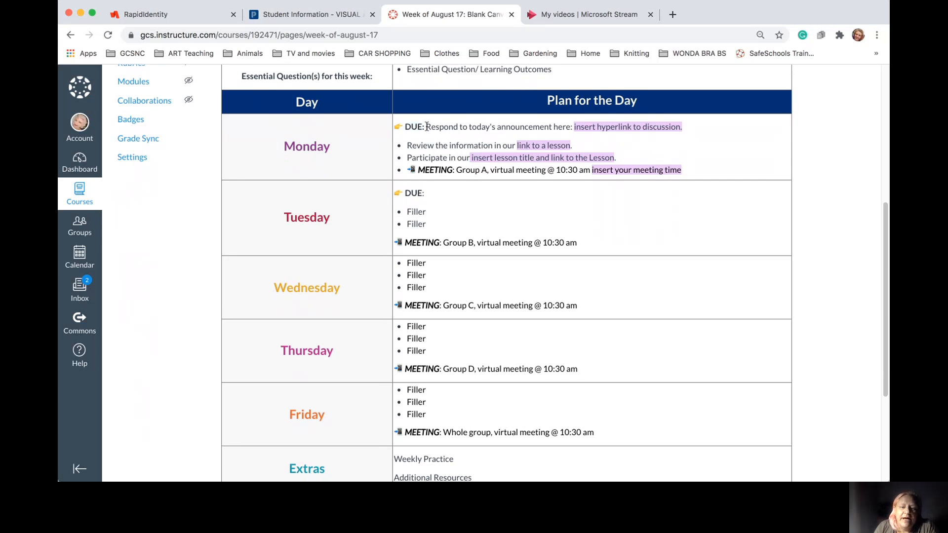
pyautogui.moveTo(428, 127); pyautogui.dragTo(680, 123)
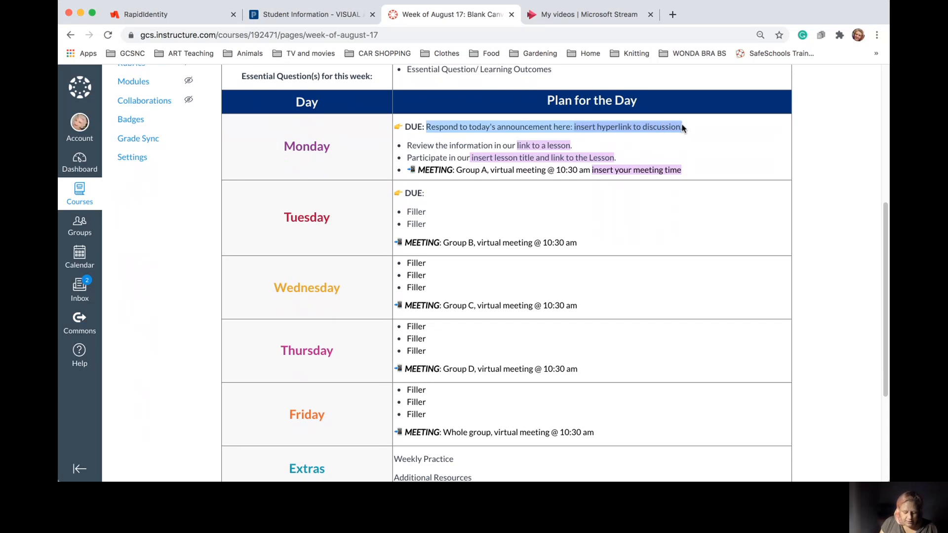
pyautogui.scroll(-5, 683, 128)
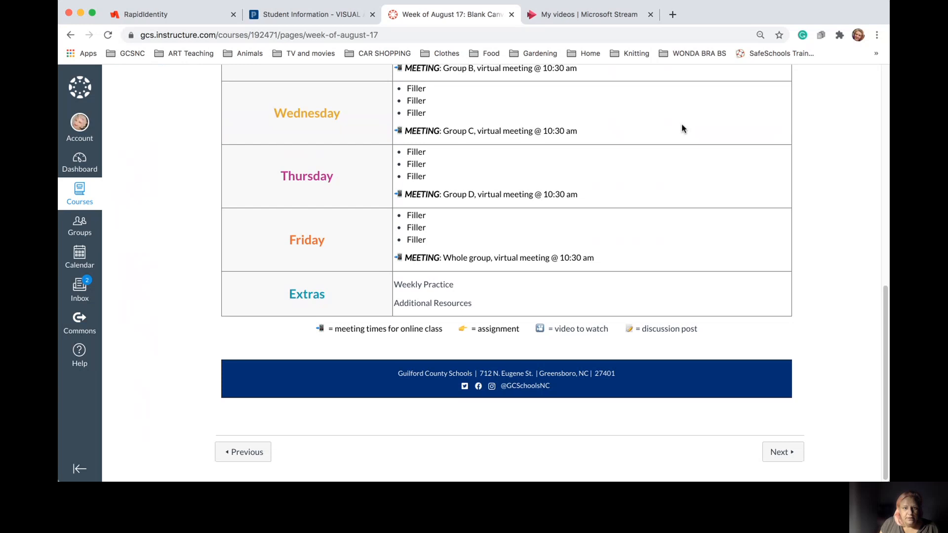
pyautogui.scroll(10, 628, 252)
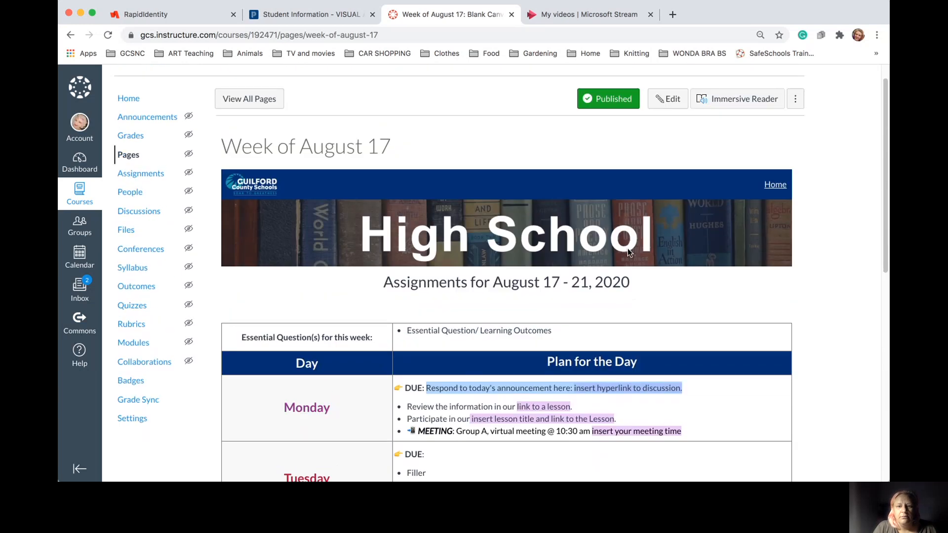
pyautogui.scroll(1, 627, 248)
pyautogui.click(668, 125)
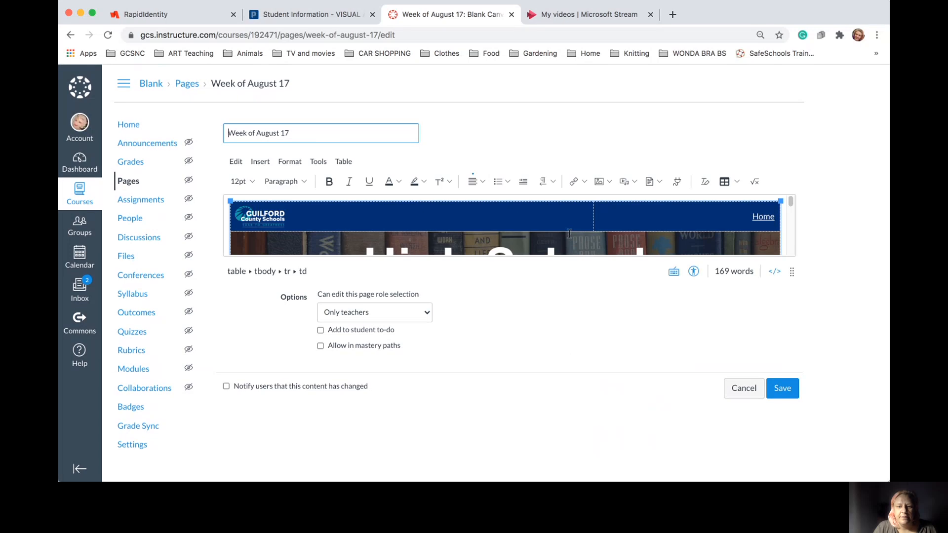
# Replace Monday's DUE placeholder sentence with 'Assignment'
pyautogui.click(781, 224)
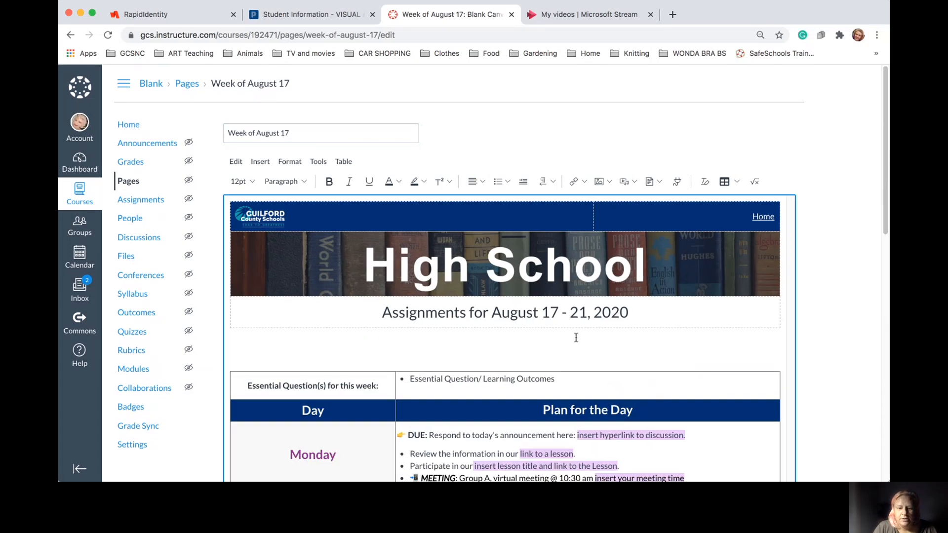
pyautogui.click(695, 433)
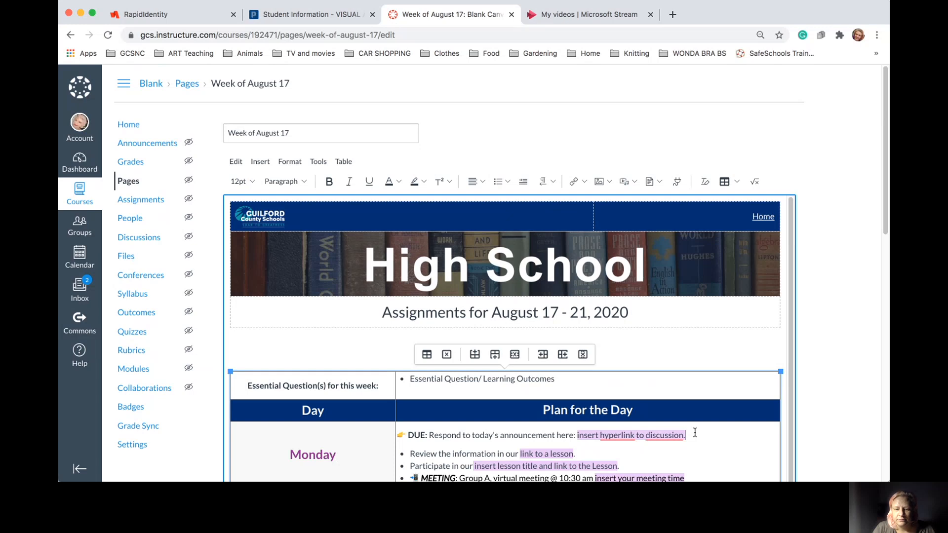
pyautogui.moveTo(695, 433); pyautogui.dragTo(430, 437)
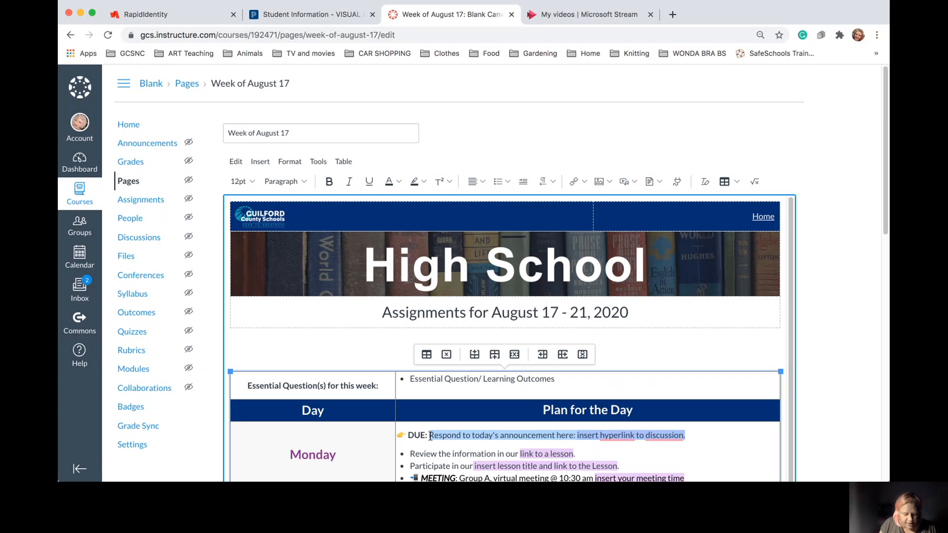
pyautogui.write('Assignment')
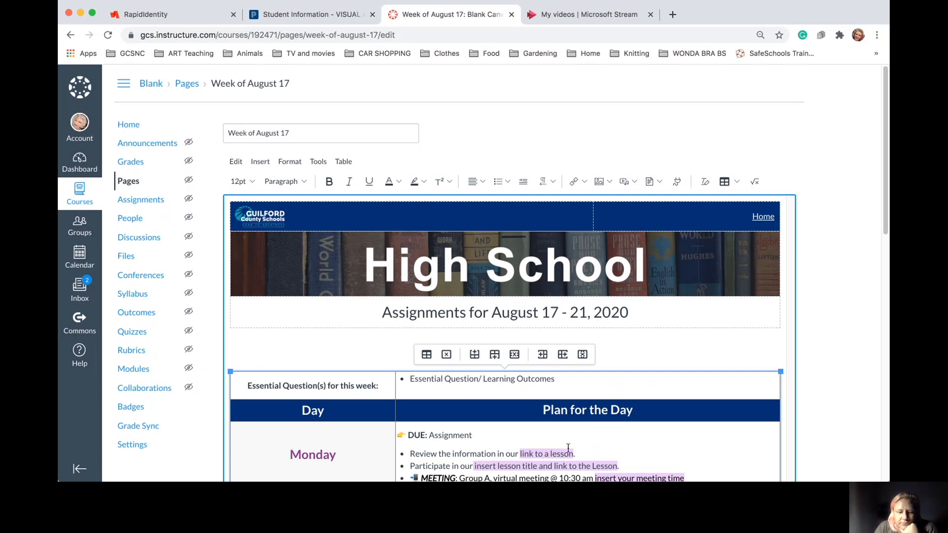
pyautogui.scroll(-3, 524, 447)
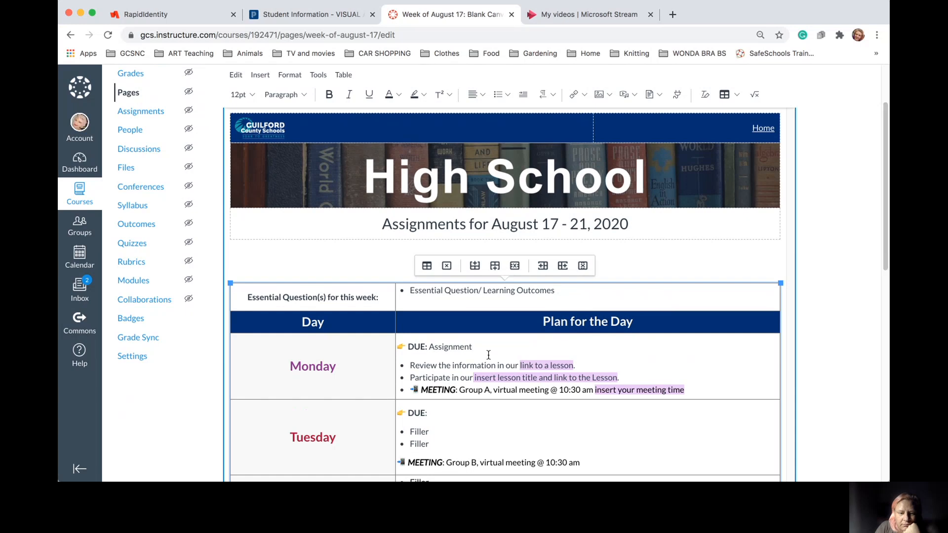
# Set Monday's whole DUE: Assignment line to 18pt
pyautogui.click(831, 380)
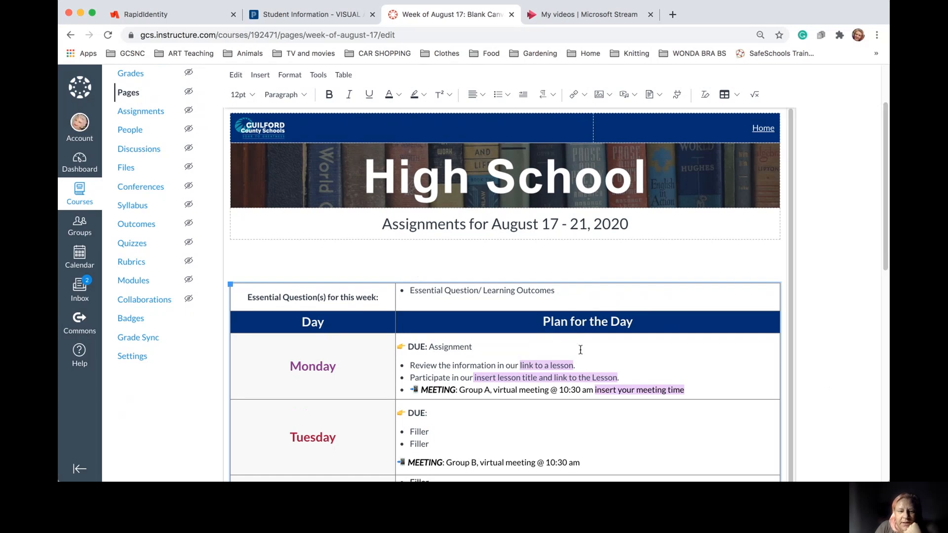
pyautogui.tripleClick(428, 347)
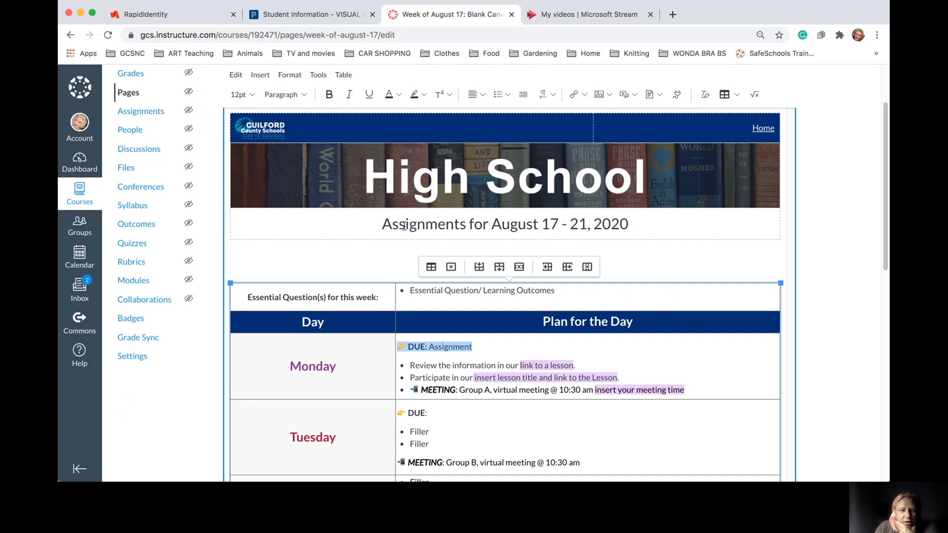
pyautogui.click(251, 95)
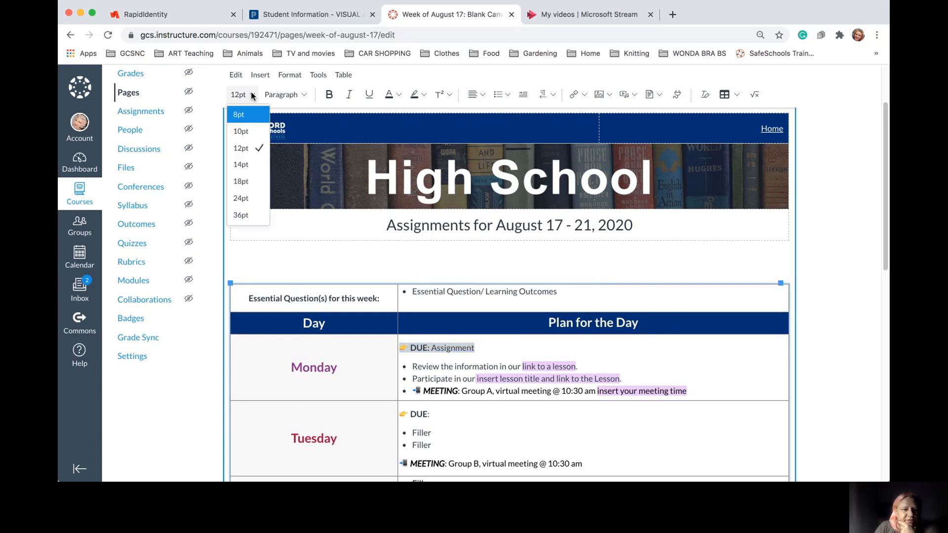
pyautogui.click(254, 182)
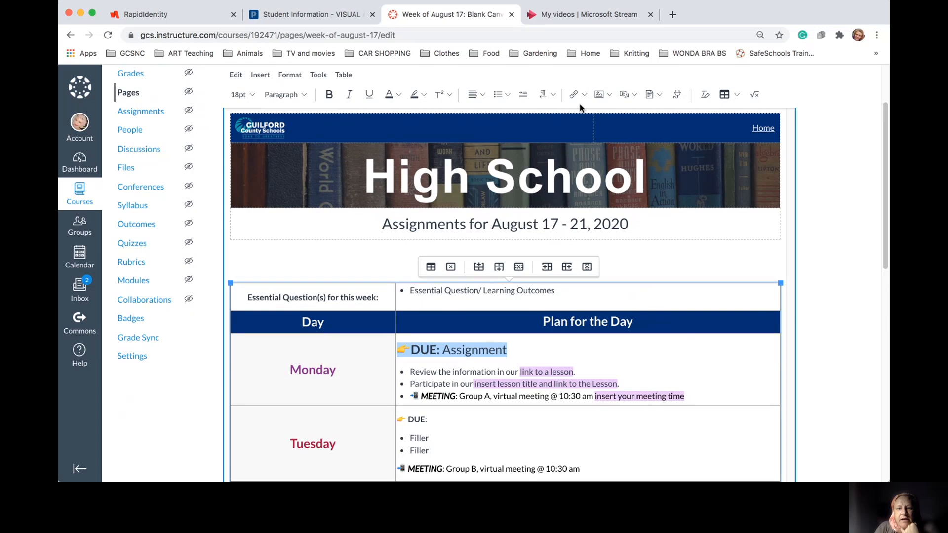
pyautogui.click(584, 96)
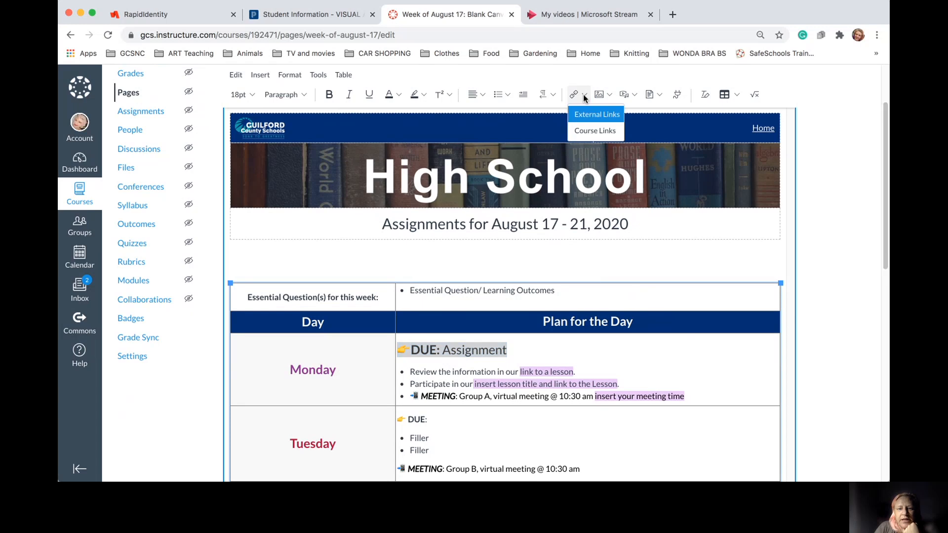
pyautogui.click(585, 131)
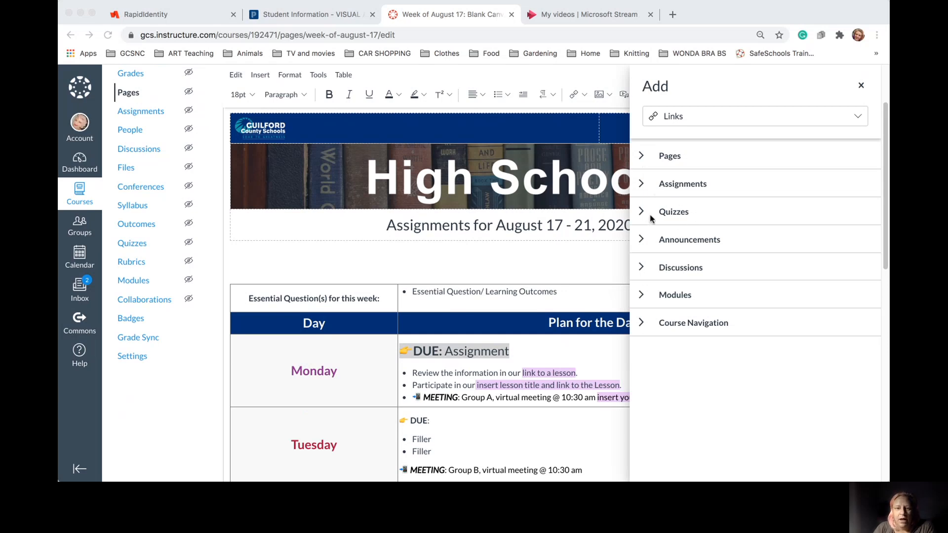
pyautogui.click(642, 186)
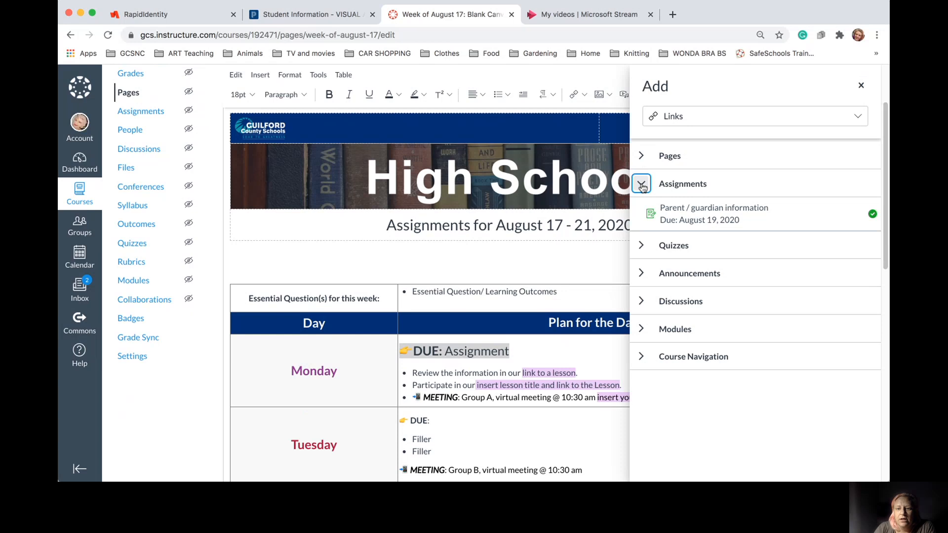
pyautogui.click(653, 213)
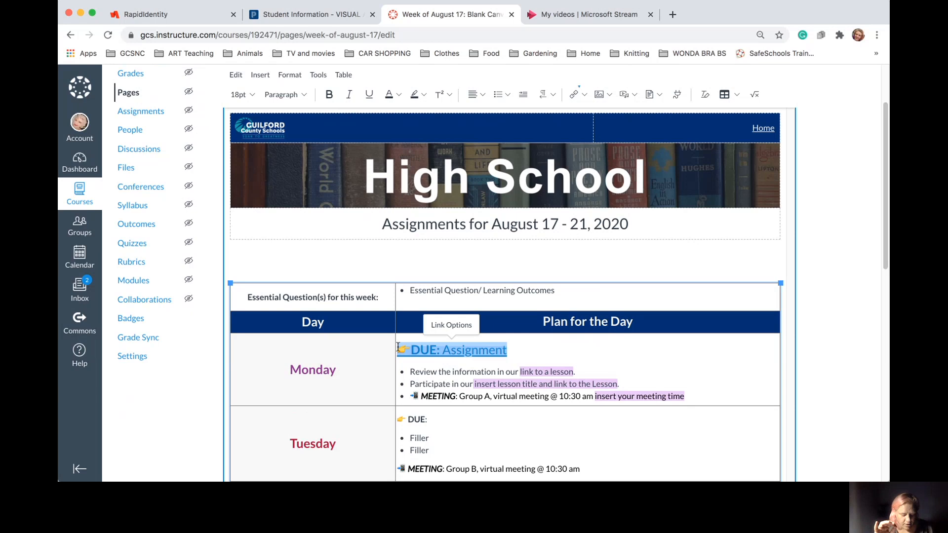
pyautogui.press('BackSpace')
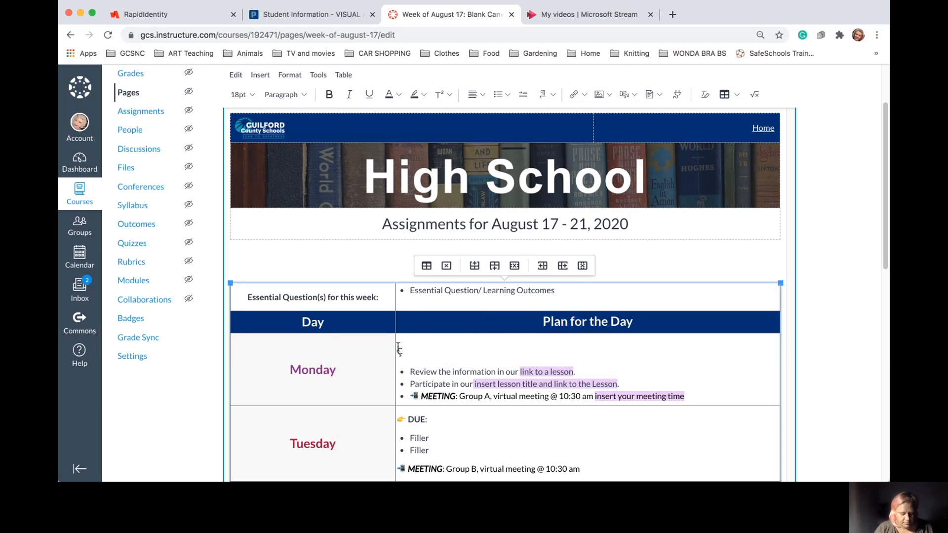
pyautogui.press('super+z')
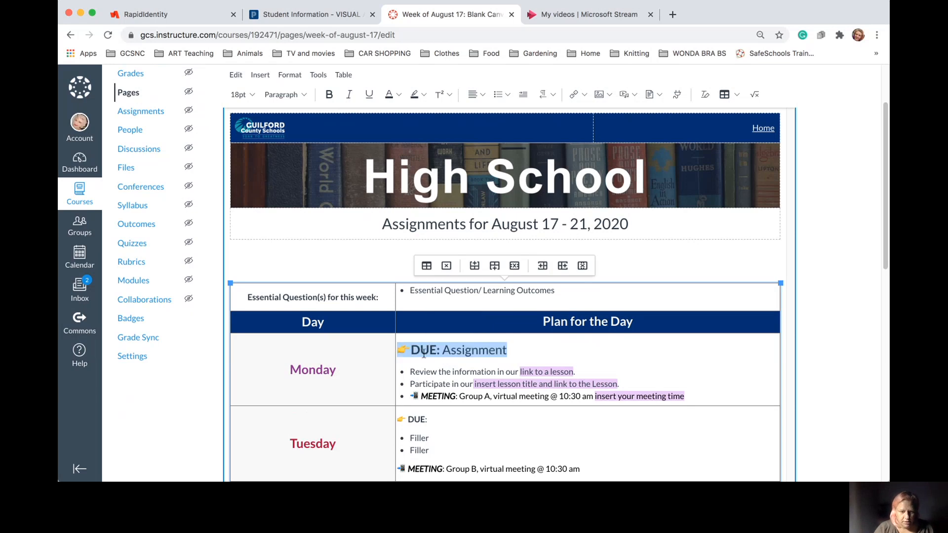
pyautogui.doubleClick(467, 349)
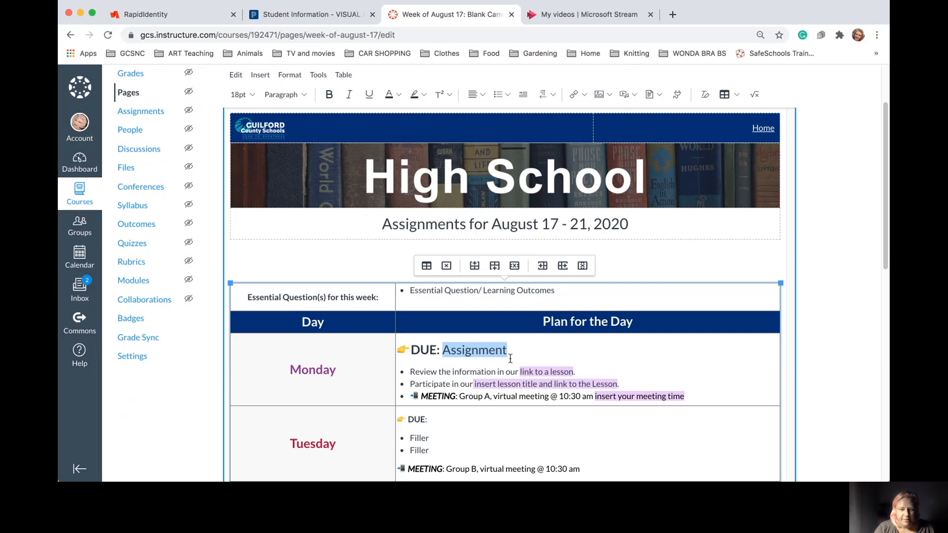
pyautogui.moveTo(509, 351); pyautogui.dragTo(403, 352)
pyautogui.hotkey('ctrl', 'c')
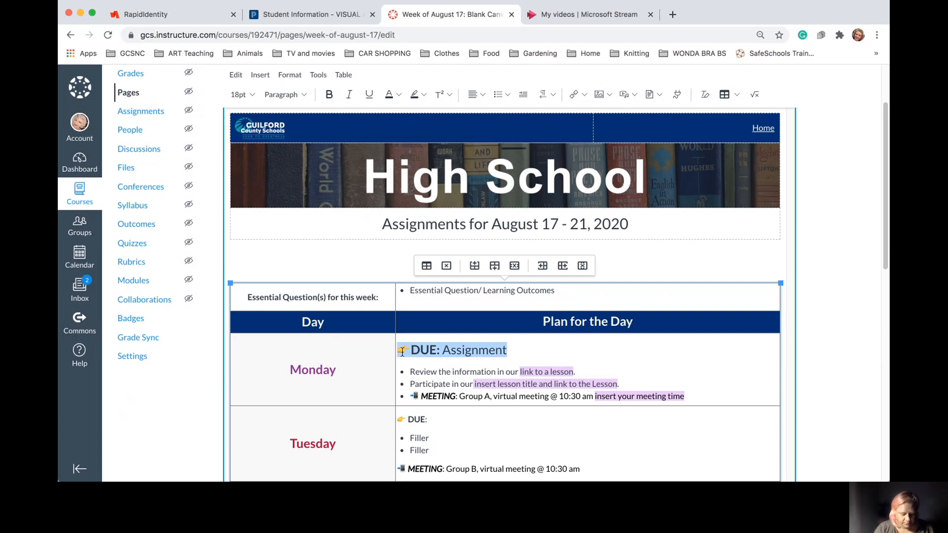
pyautogui.click(531, 353)
# Add a second DUE: Assignment line below Monday's first one
pyautogui.press('Return')
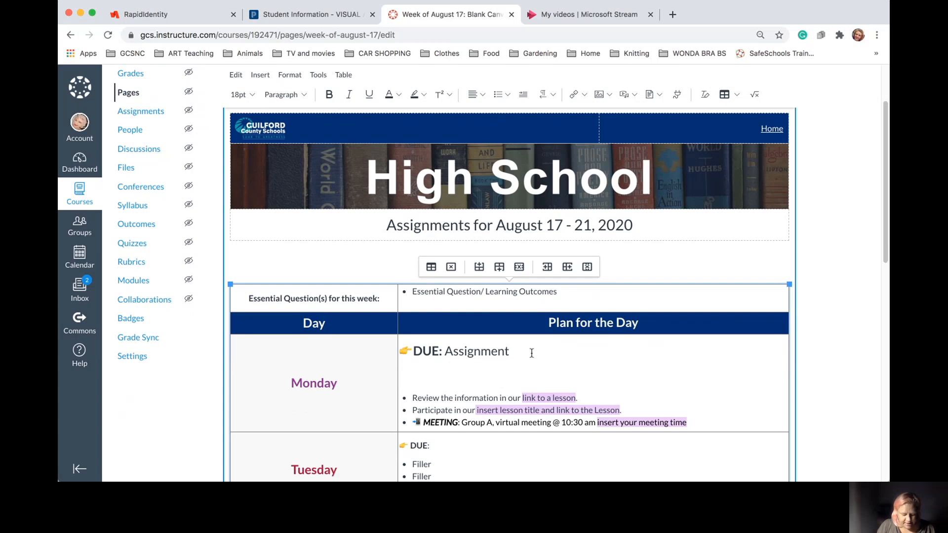
pyautogui.hotkey('ctrl', 'v')
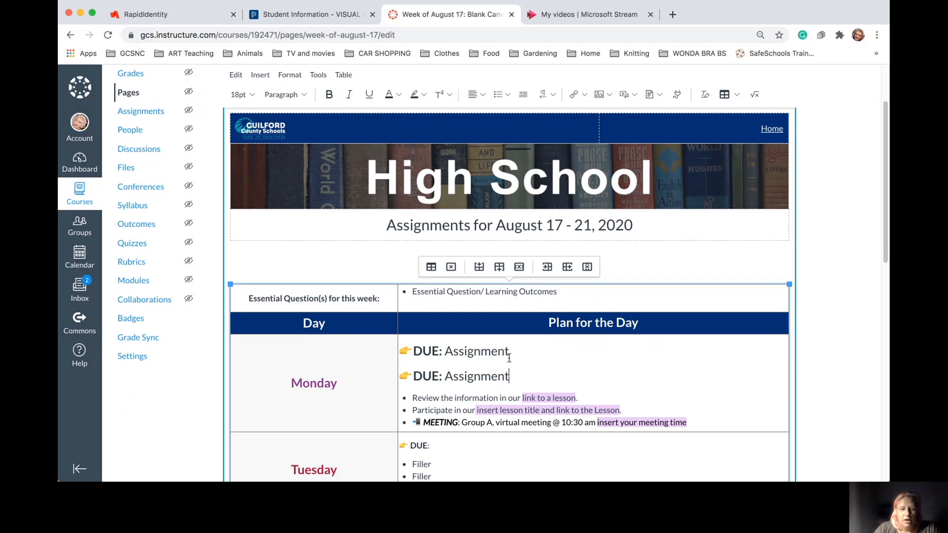
pyautogui.moveTo(514, 377); pyautogui.dragTo(446, 377)
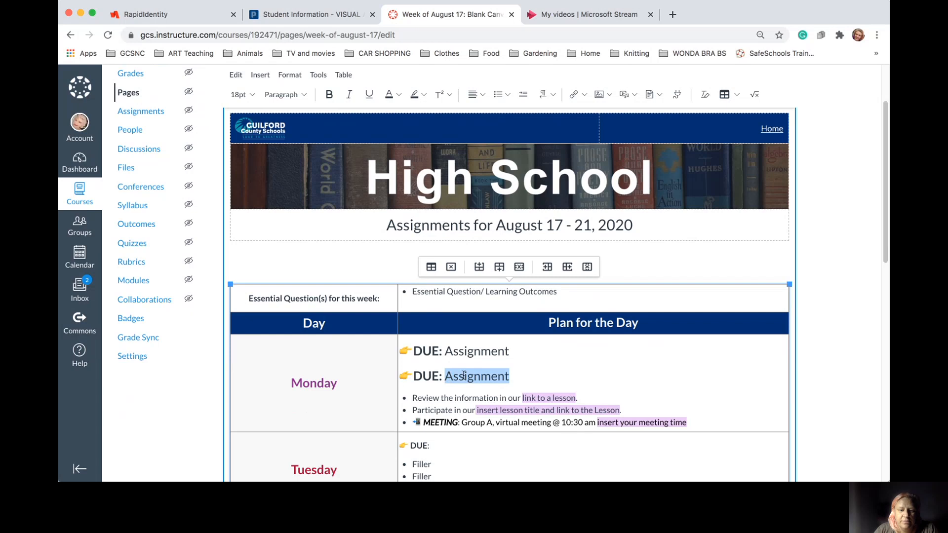
pyautogui.click(578, 94)
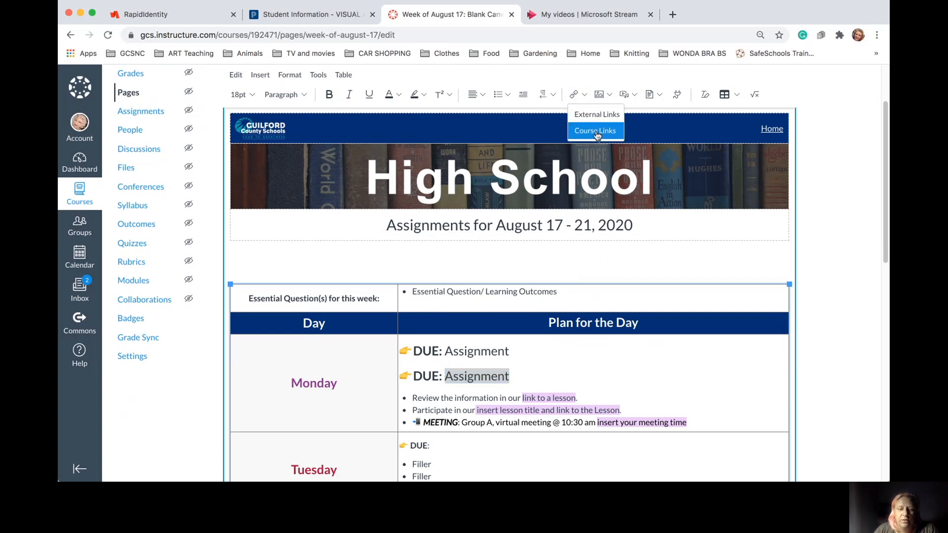
pyautogui.click(510, 355)
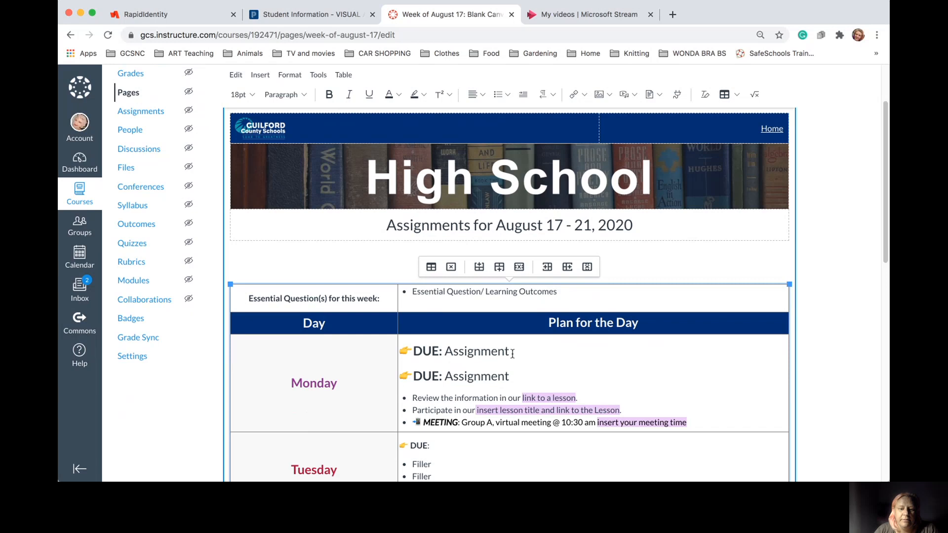
# Link the first line's 'Assignment' to the Parent / guardian information assignment
pyautogui.moveTo(512, 354); pyautogui.dragTo(446, 353)
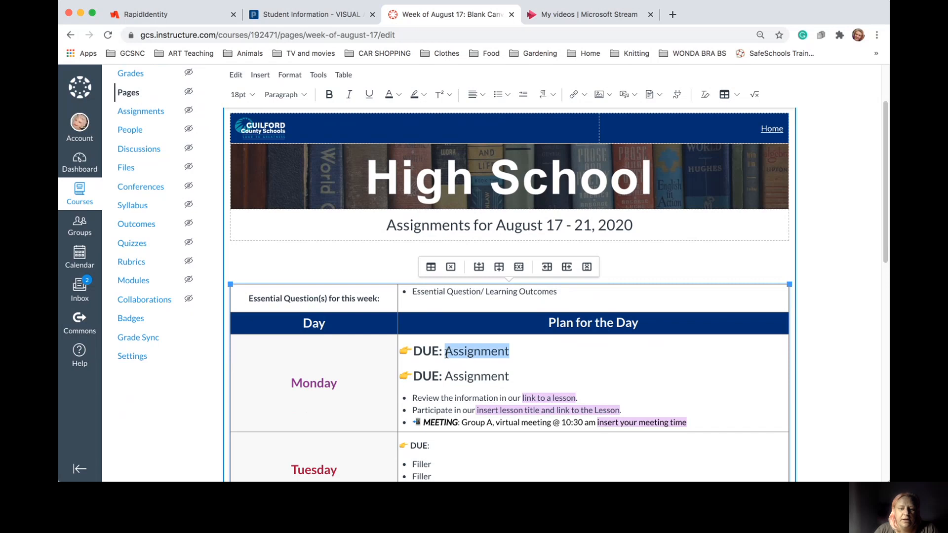
pyautogui.click(575, 96)
pyautogui.click(586, 135)
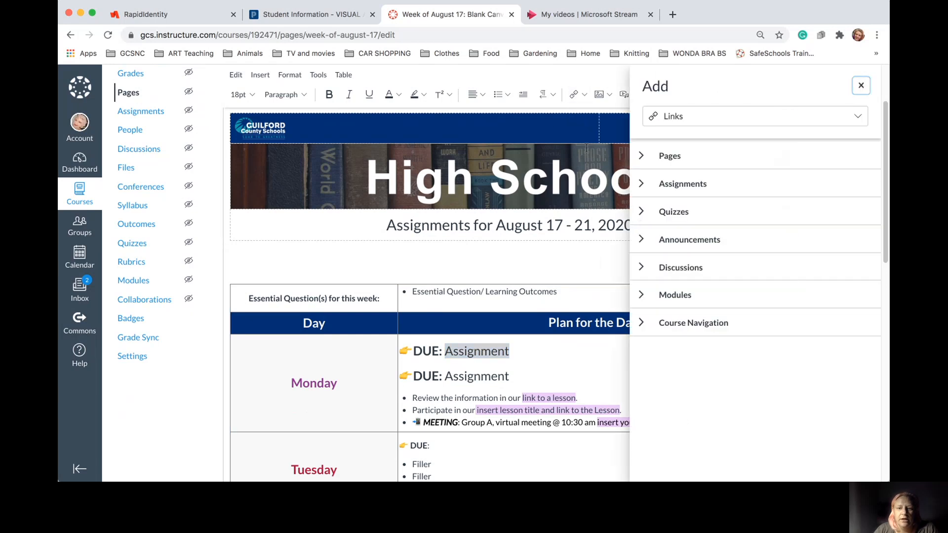
pyautogui.click(642, 184)
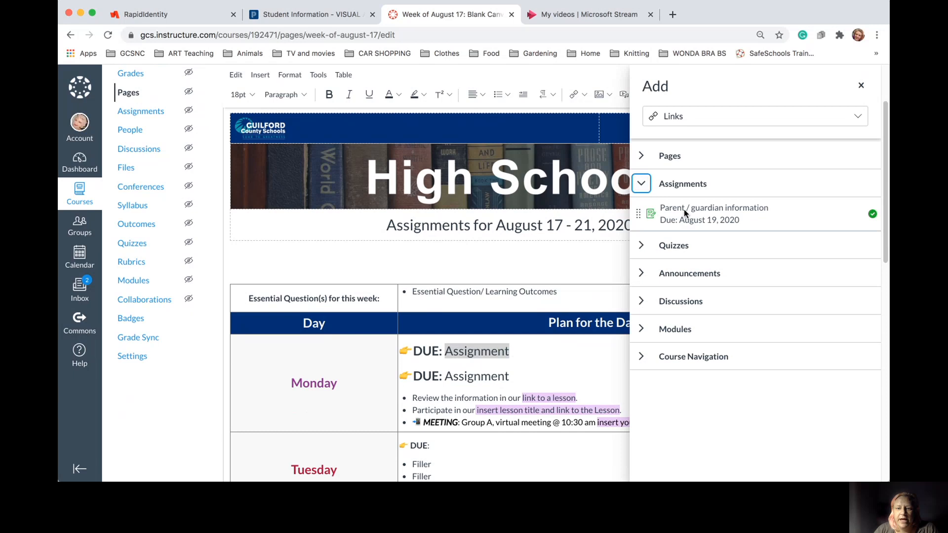
pyautogui.click(683, 209)
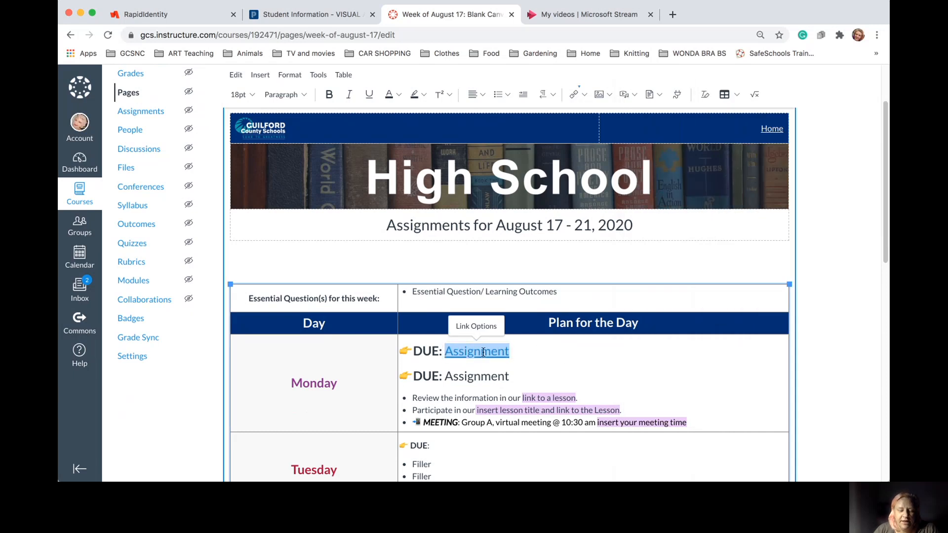
# Try linking the second line's 'Assignment' to a course assignment as well
pyautogui.moveTo(519, 377); pyautogui.dragTo(444, 377)
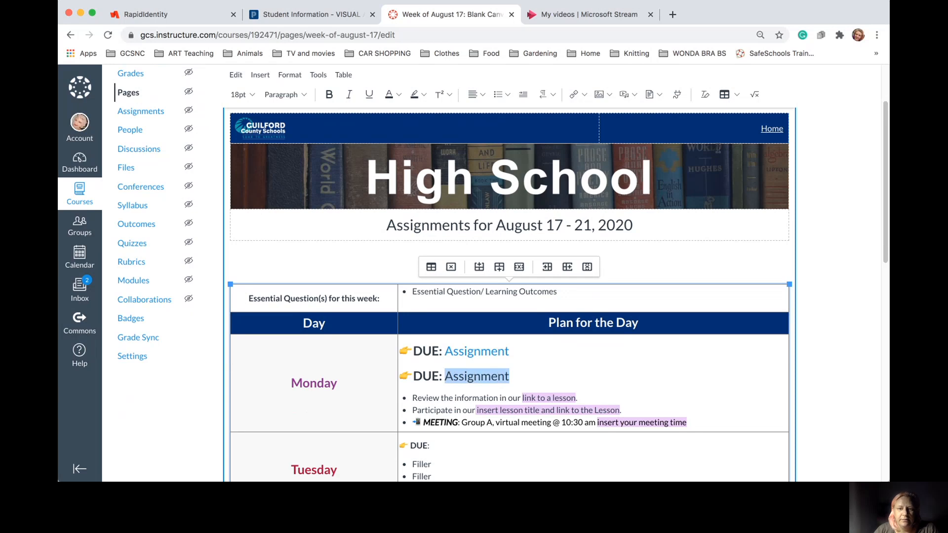
pyautogui.click(585, 95)
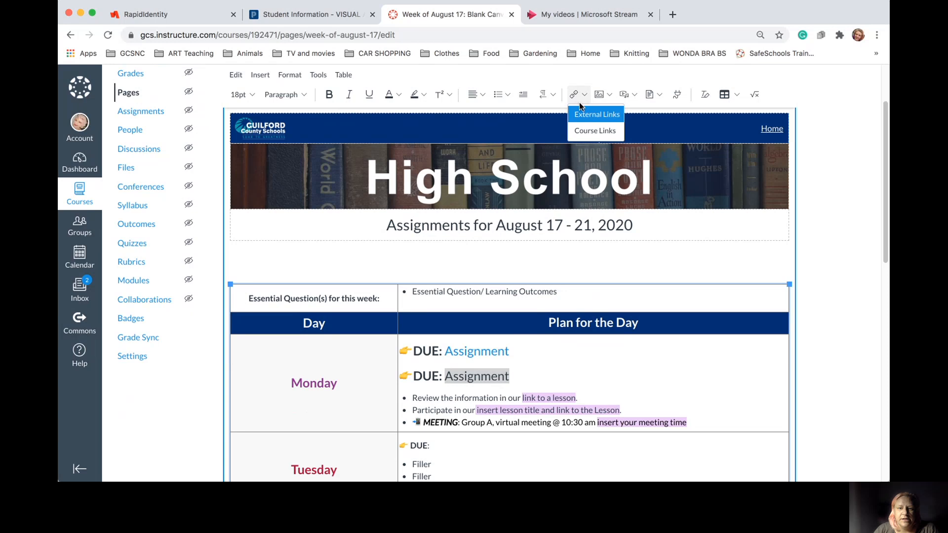
pyautogui.click(594, 131)
pyautogui.click(672, 186)
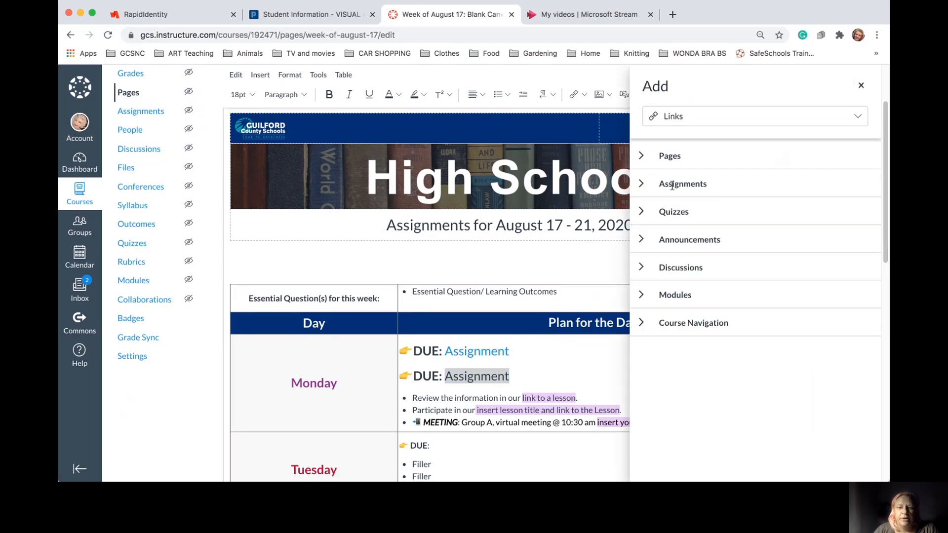
pyautogui.click(648, 187)
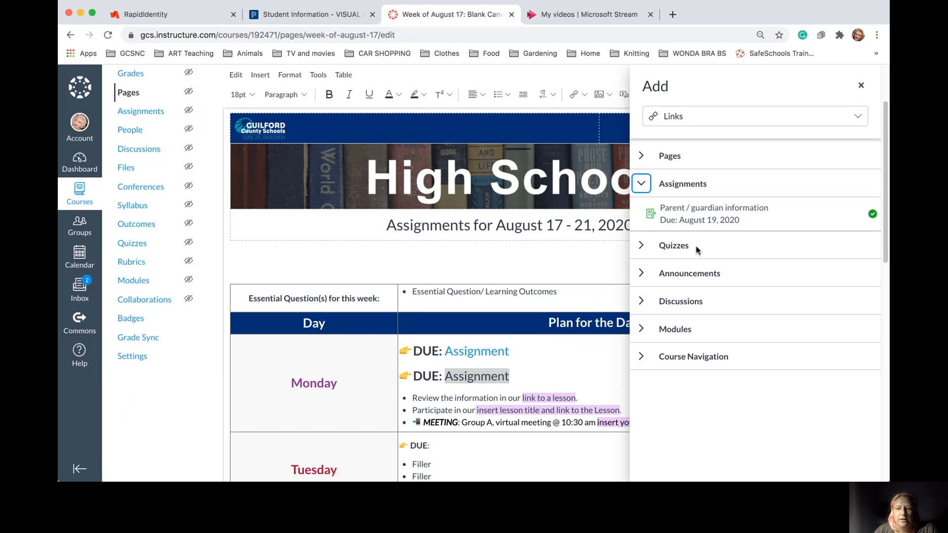
pyautogui.scroll(-1, 742, 220)
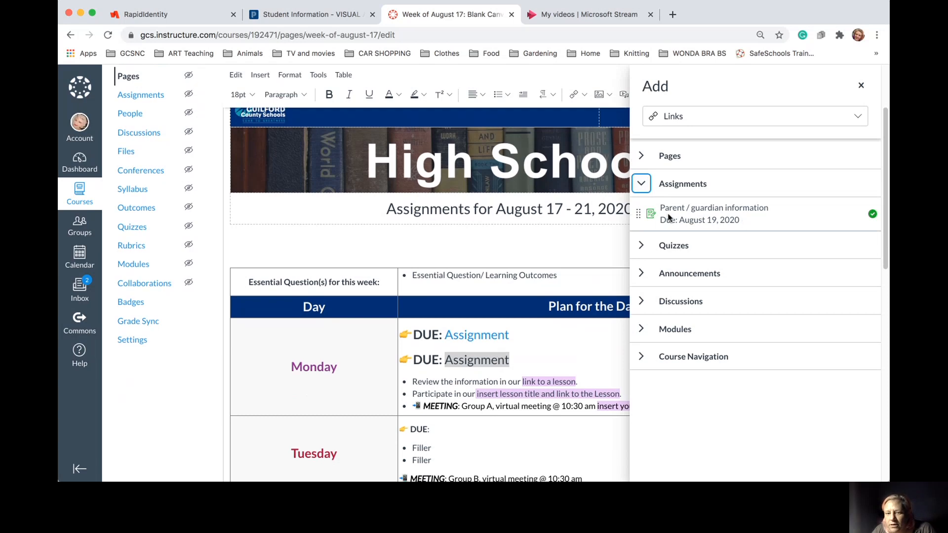
pyautogui.click(638, 217)
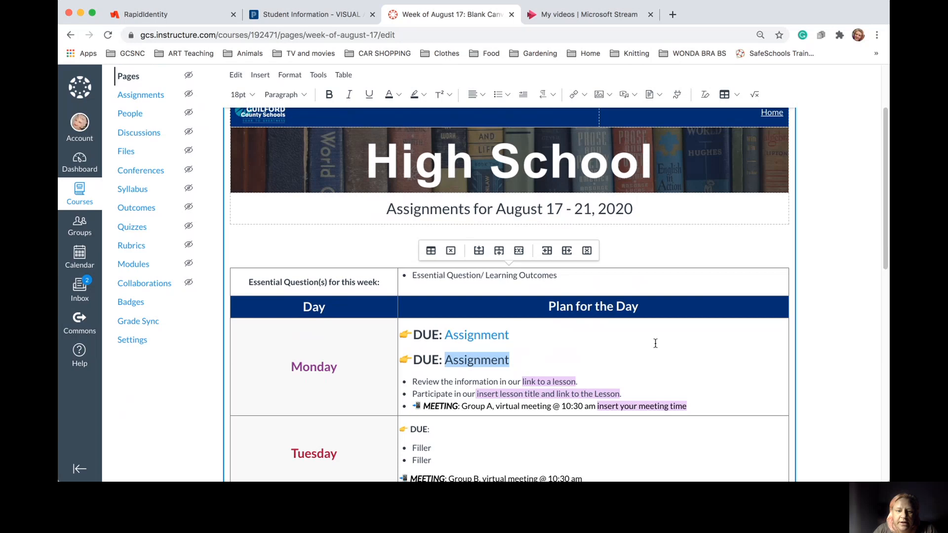
pyautogui.click(641, 364)
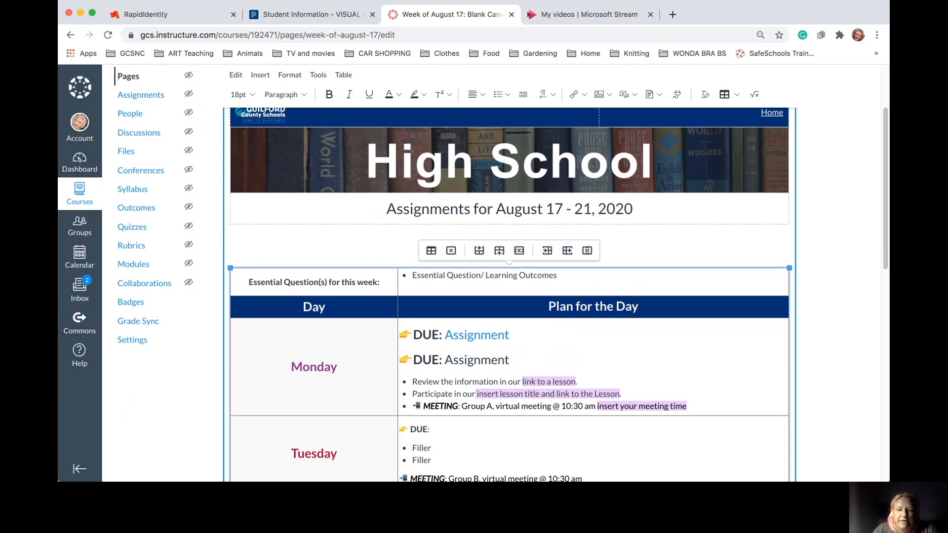
pyautogui.scroll(-10, 678, 186)
pyautogui.scroll(-3, 678, 186)
# Save the Week of August 17 page and go to the course Assignments list
pyautogui.click(782, 453)
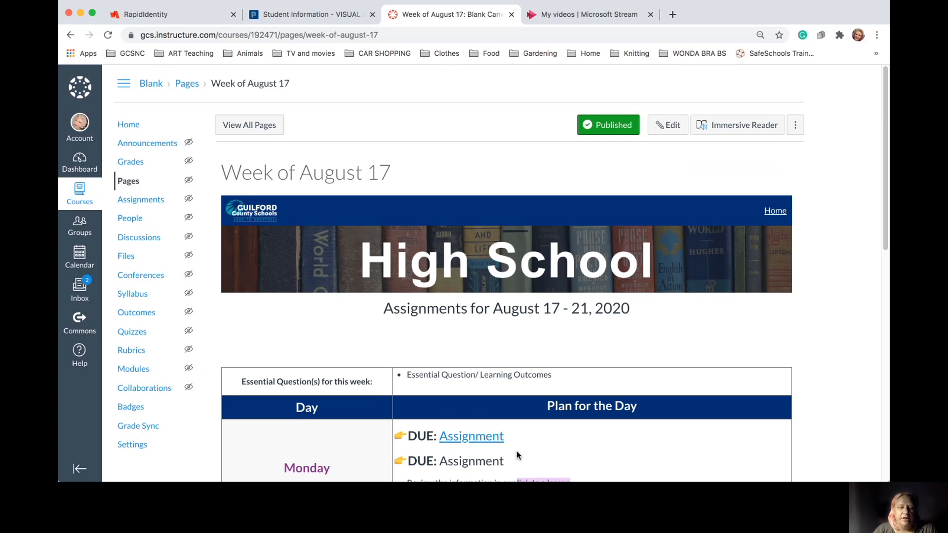
pyautogui.click(142, 201)
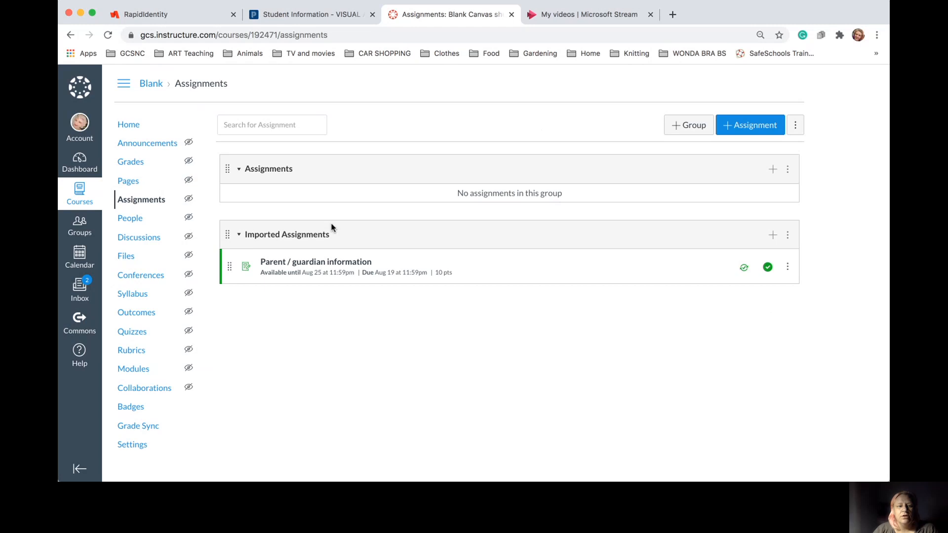
# Start a new assignment titled 'Create a canvas page' with description beginning 'Need All the things'
pyautogui.click(751, 126)
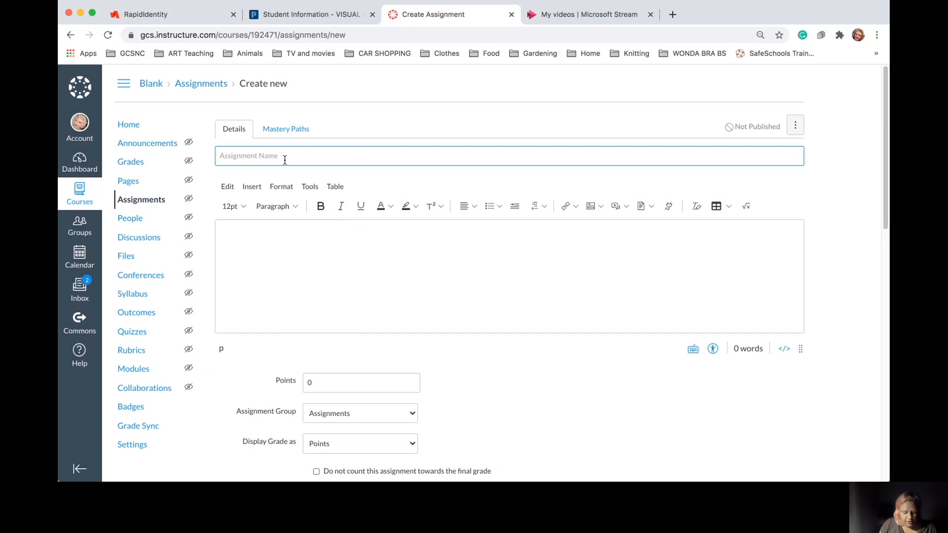
pyautogui.write('Cr')
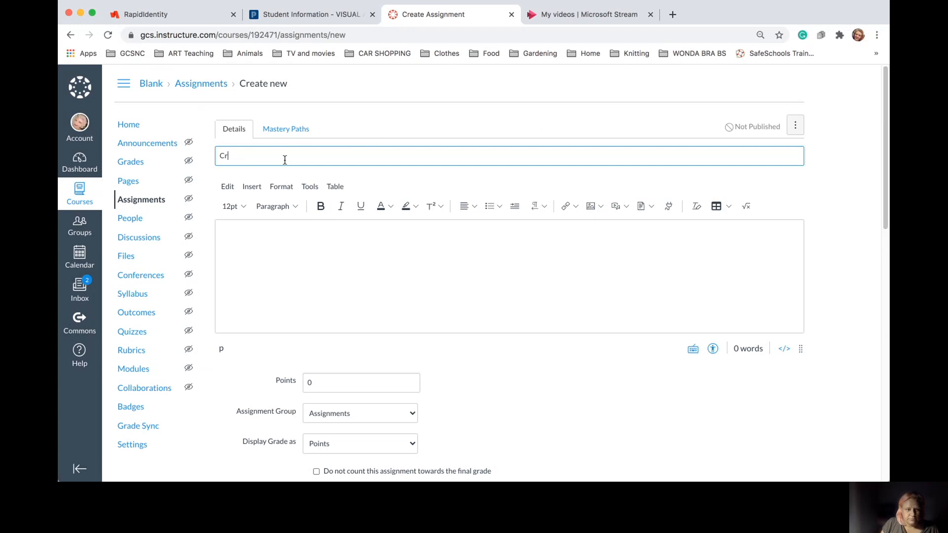
pyautogui.write('aeate a canvas page')
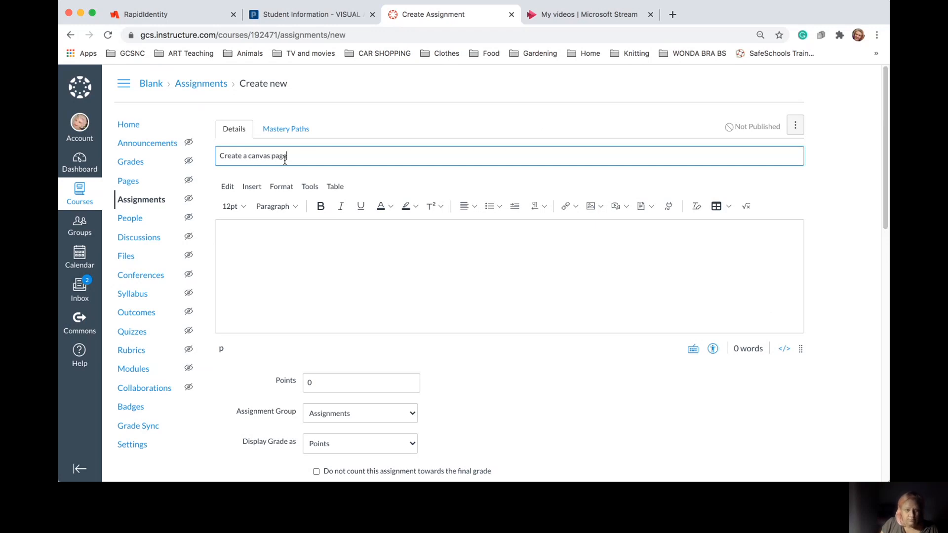
pyautogui.click(299, 227)
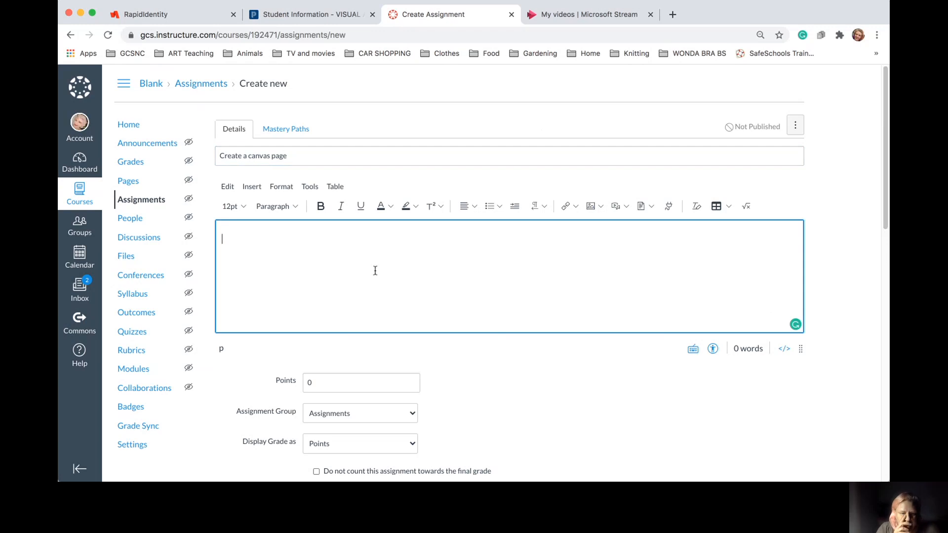
pyautogui.write('Nedd ')
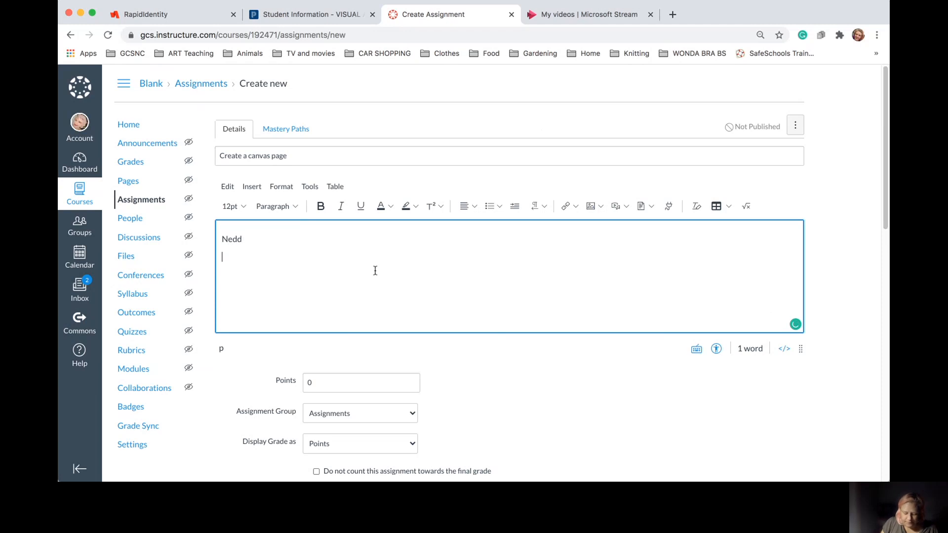
pyautogui.write('All the th')
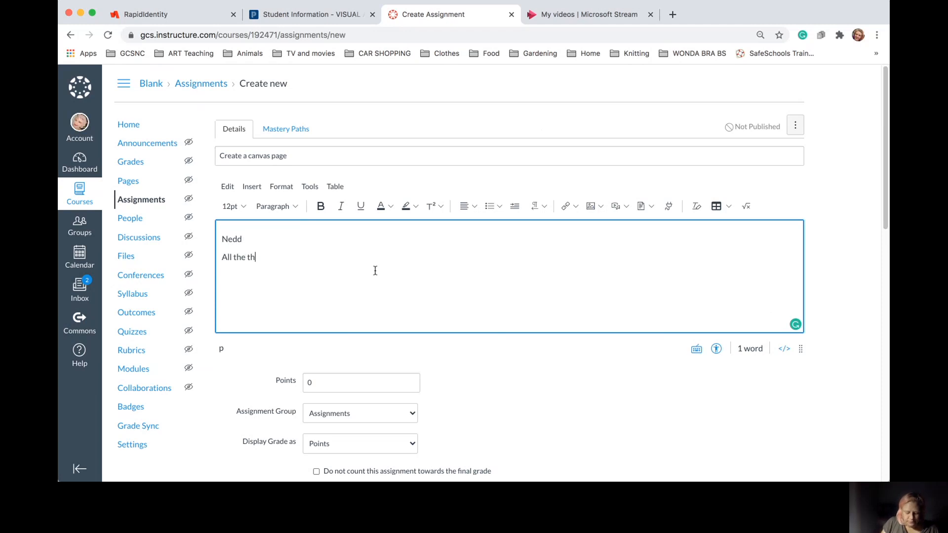
pyautogui.write('ings')
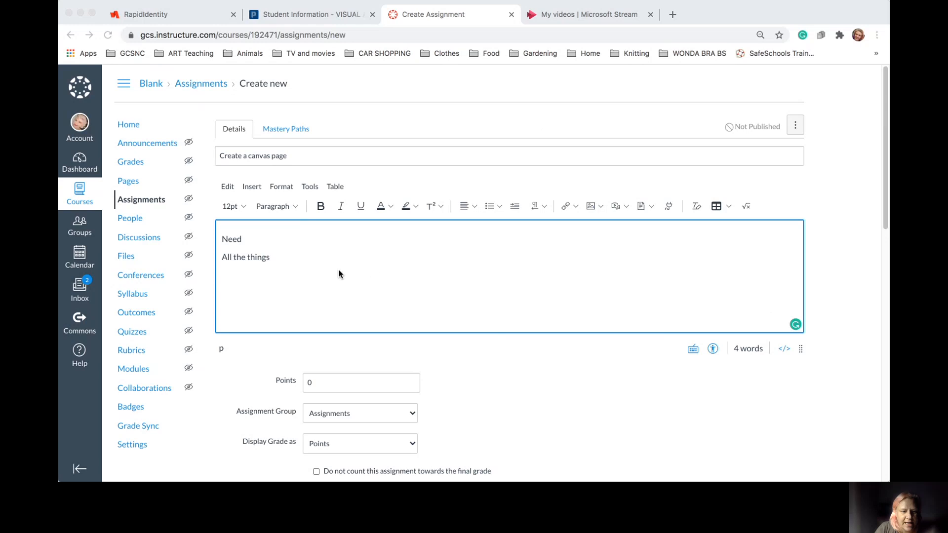
# Set the assignment's Display Grade as option to Percentage
pyautogui.scroll(-3, 339, 277)
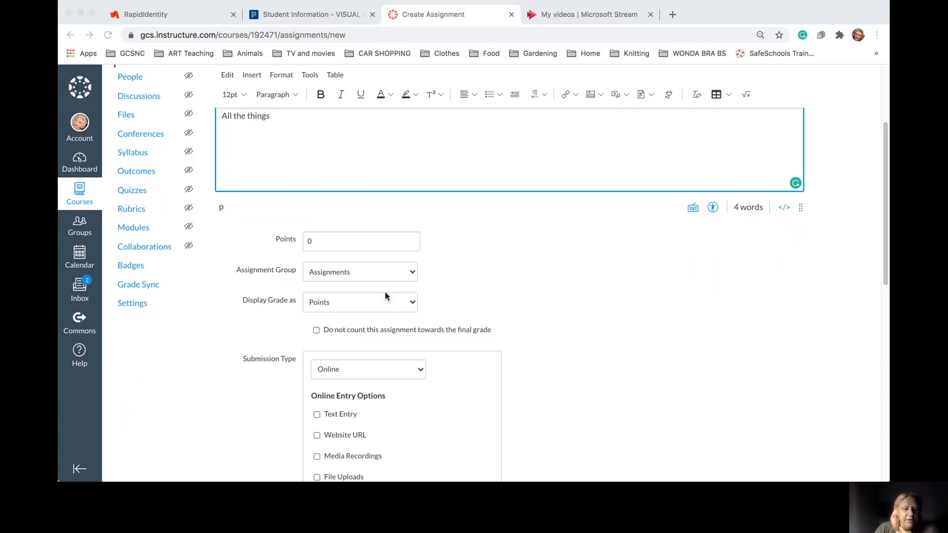
pyautogui.click(384, 307)
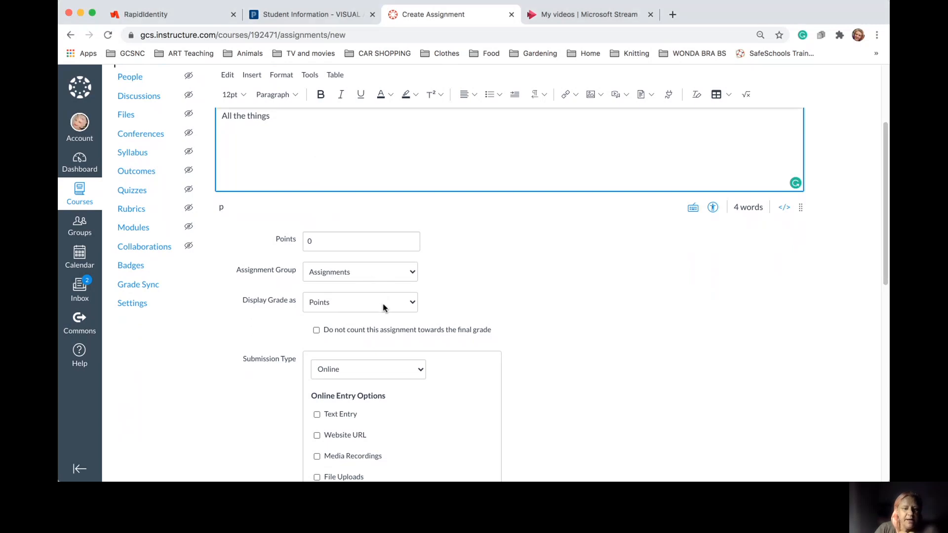
pyautogui.click(409, 303)
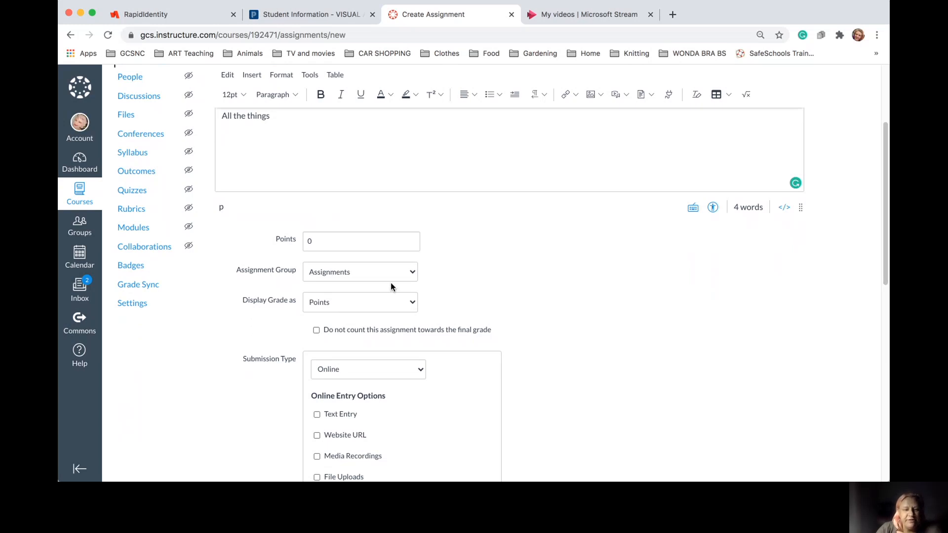
pyautogui.click(390, 285)
# Try the Text Entry and Media Recordings entry options, leaving both unticked
pyautogui.scroll(-3, 475, 286)
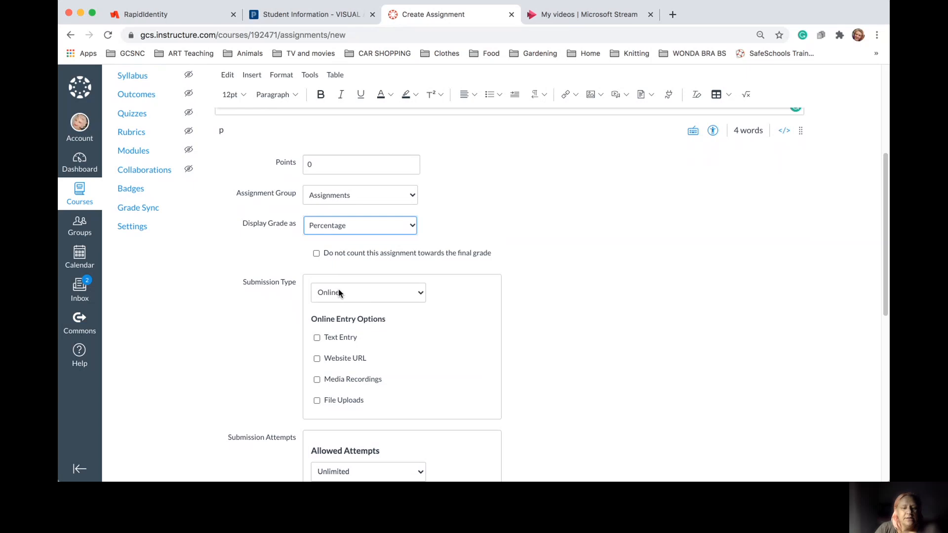
pyautogui.click(317, 339)
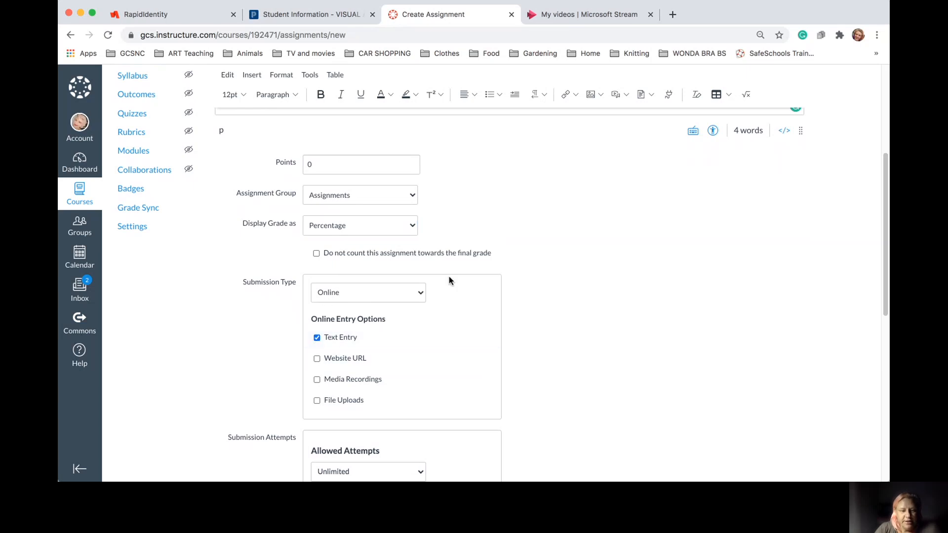
pyautogui.scroll(1, 461, 315)
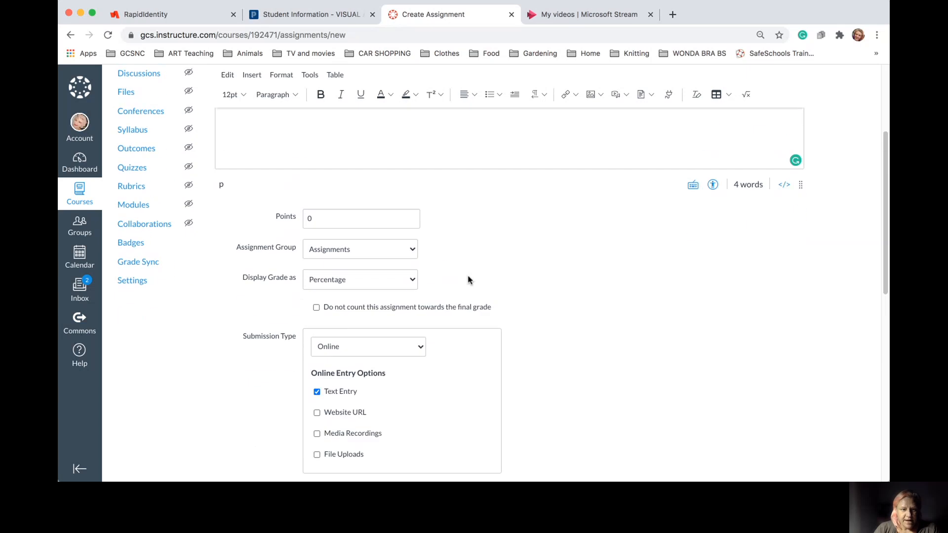
pyautogui.scroll(-4, 468, 277)
pyautogui.scroll(-2, 468, 277)
pyautogui.scroll(3, 468, 277)
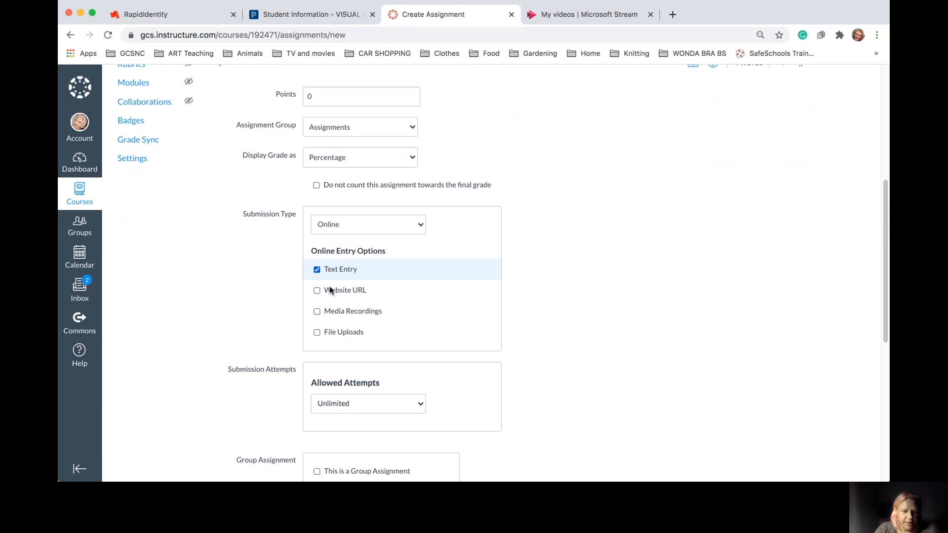
pyautogui.click(317, 270)
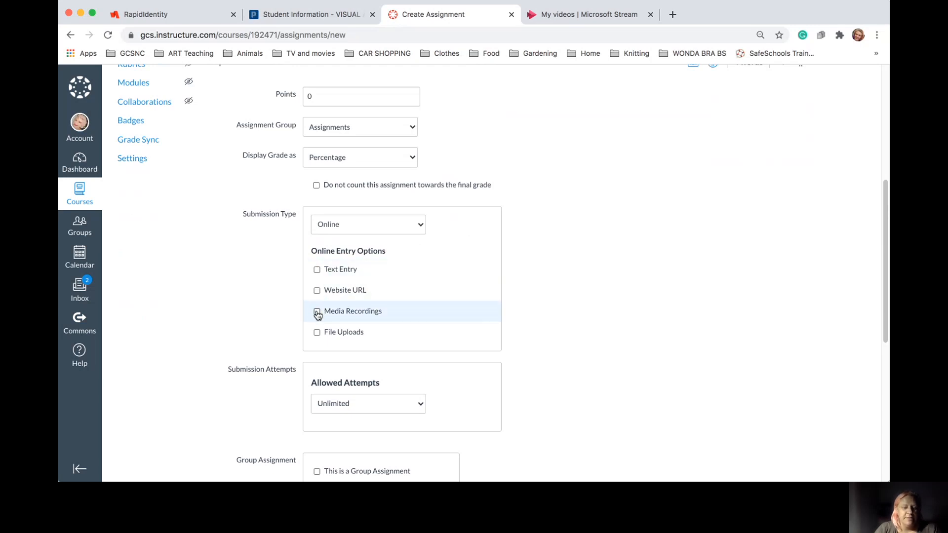
pyautogui.click(317, 312)
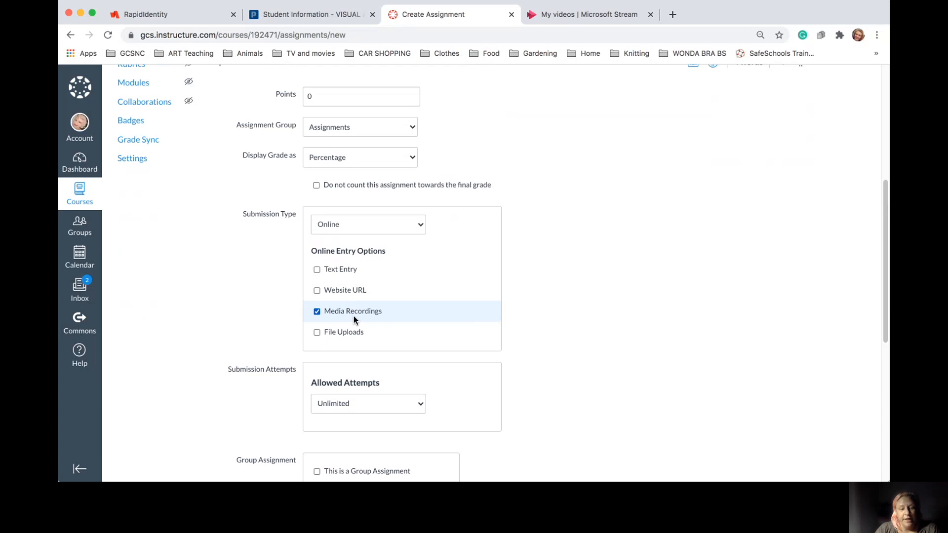
pyautogui.scroll(5, 436, 257)
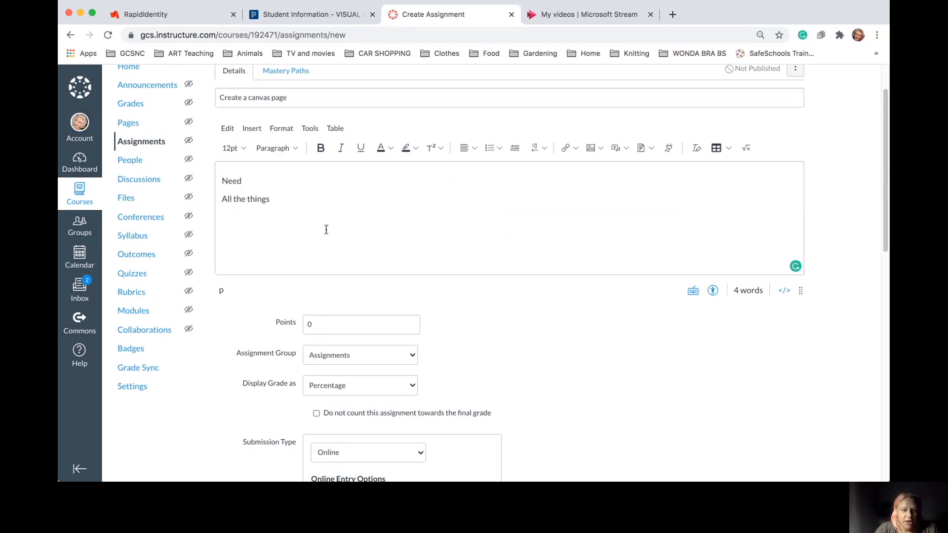
pyautogui.scroll(-5, 371, 231)
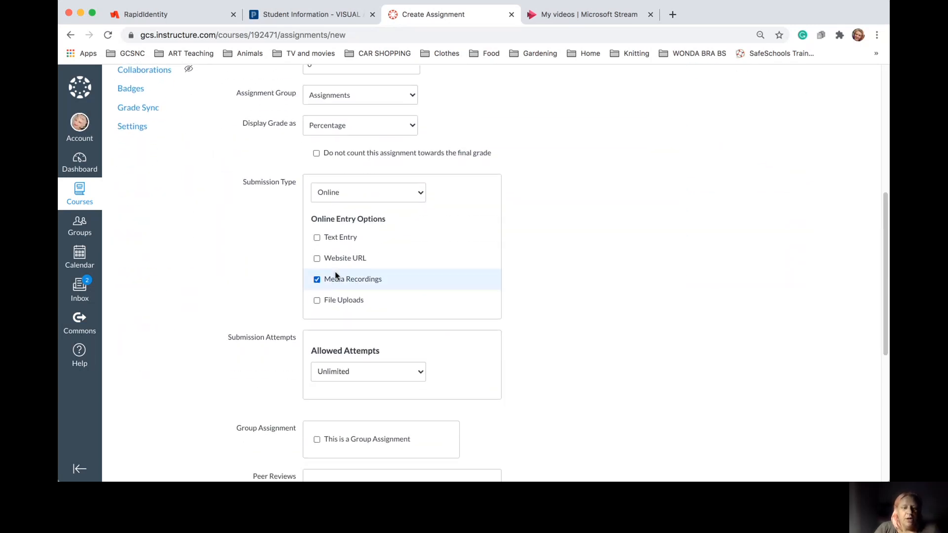
pyautogui.click(317, 281)
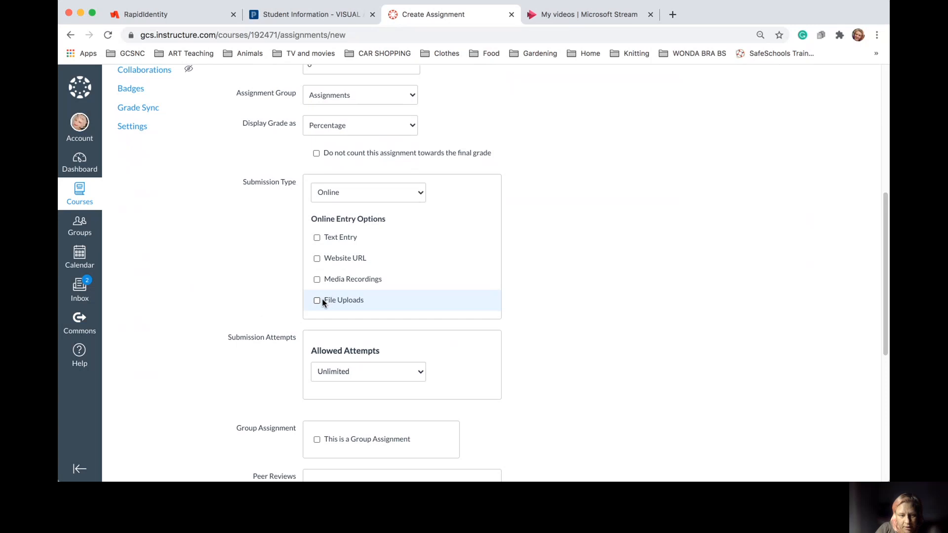
# Allow File Uploads submissions and review the attempts, group, peer review and Assign settings
pyautogui.click(318, 301)
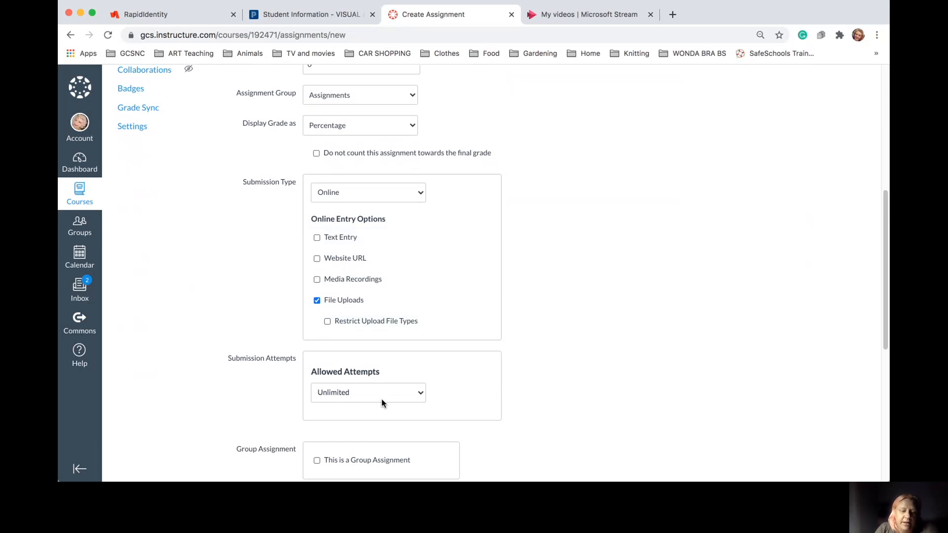
pyautogui.click(428, 366)
pyautogui.scroll(-5, 455, 391)
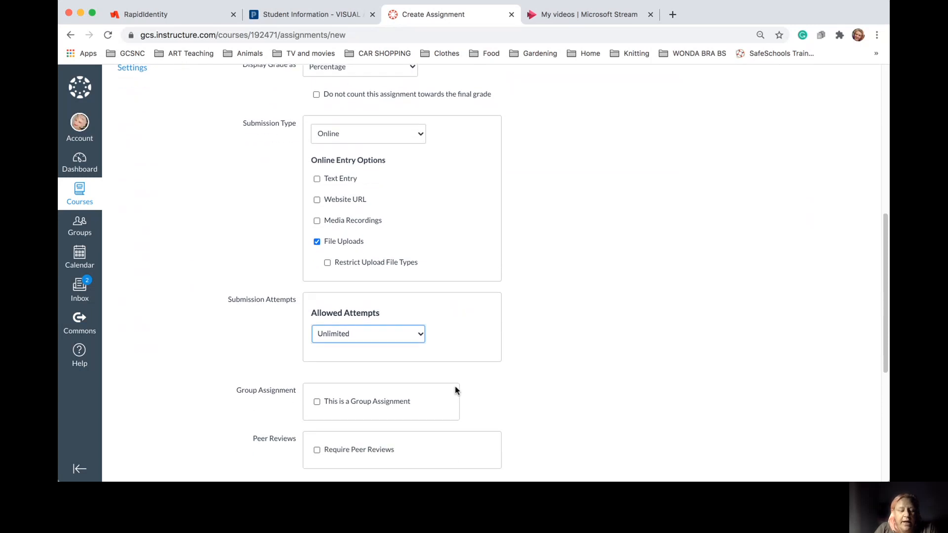
pyautogui.scroll(-3, 456, 390)
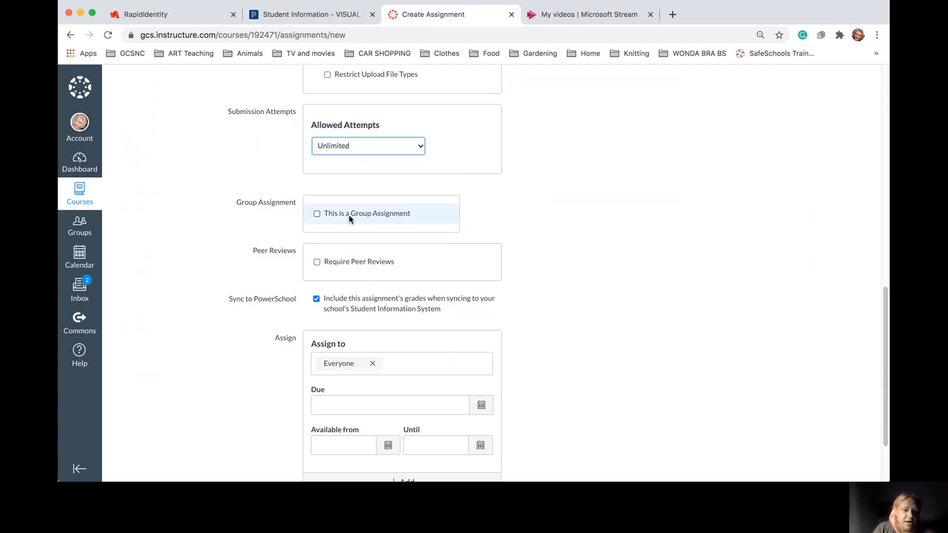
pyautogui.scroll(-1, 489, 364)
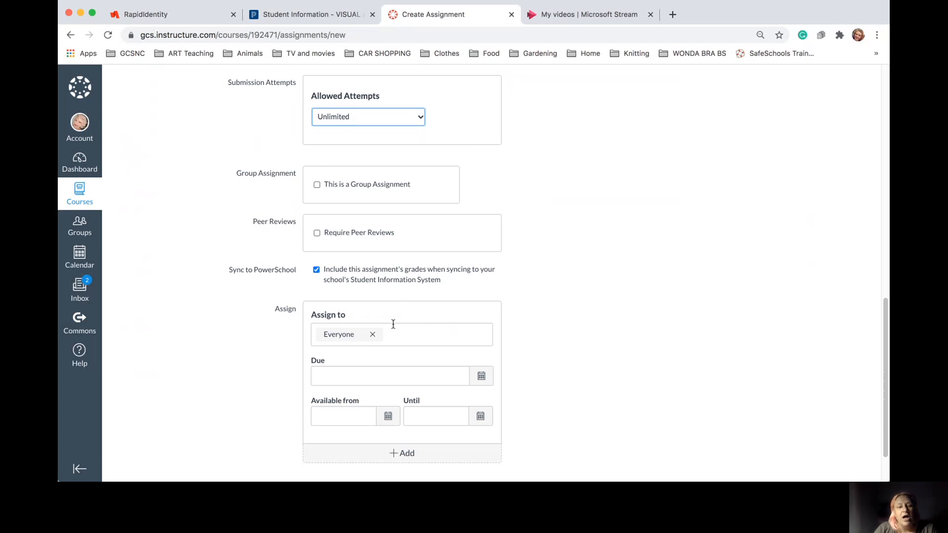
pyautogui.scroll(7, 401, 304)
pyautogui.scroll(-6, 401, 304)
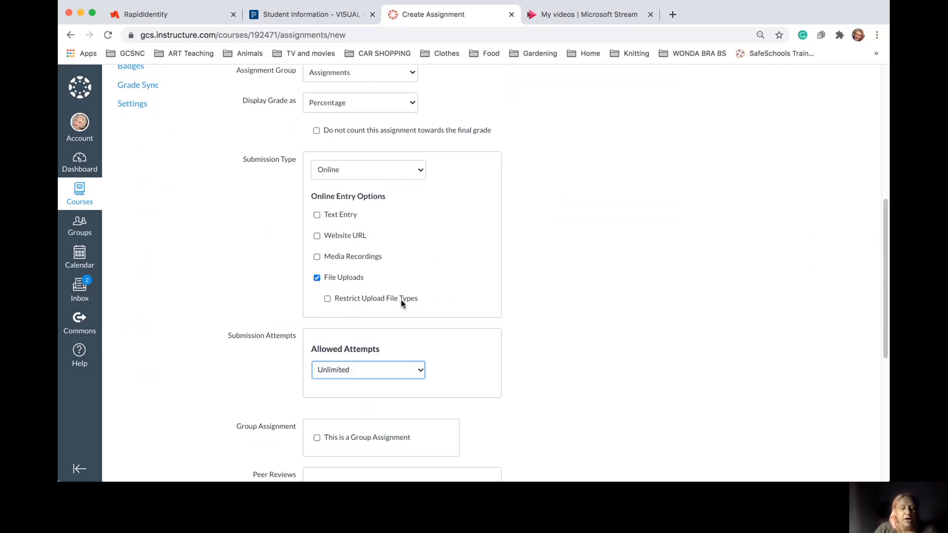
pyautogui.scroll(-3, 401, 304)
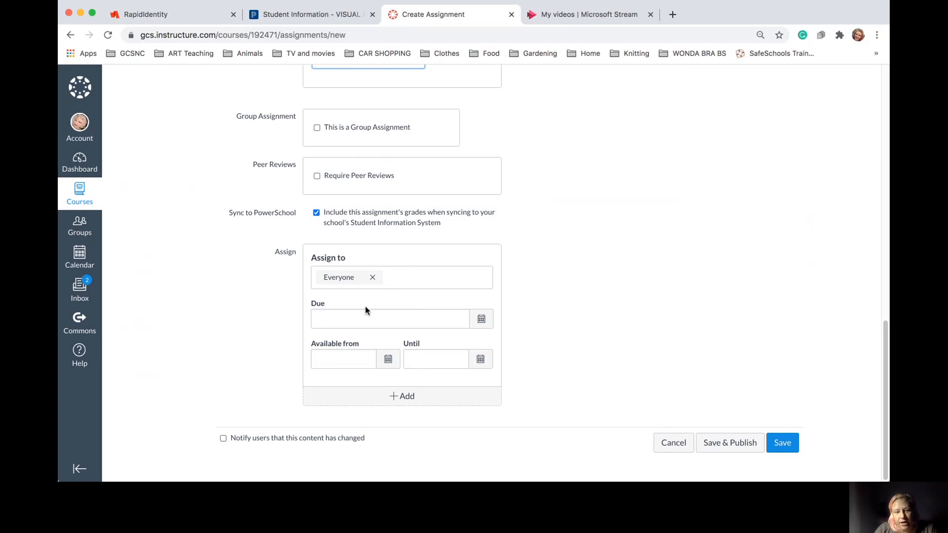
# Set the assignment due date to Aug 26 at 11:59pm
pyautogui.click(482, 319)
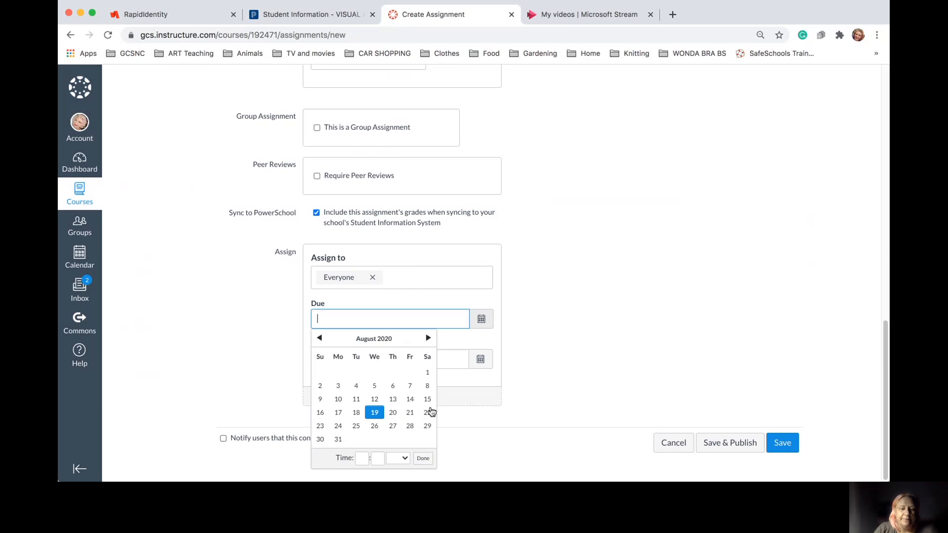
pyautogui.click(375, 425)
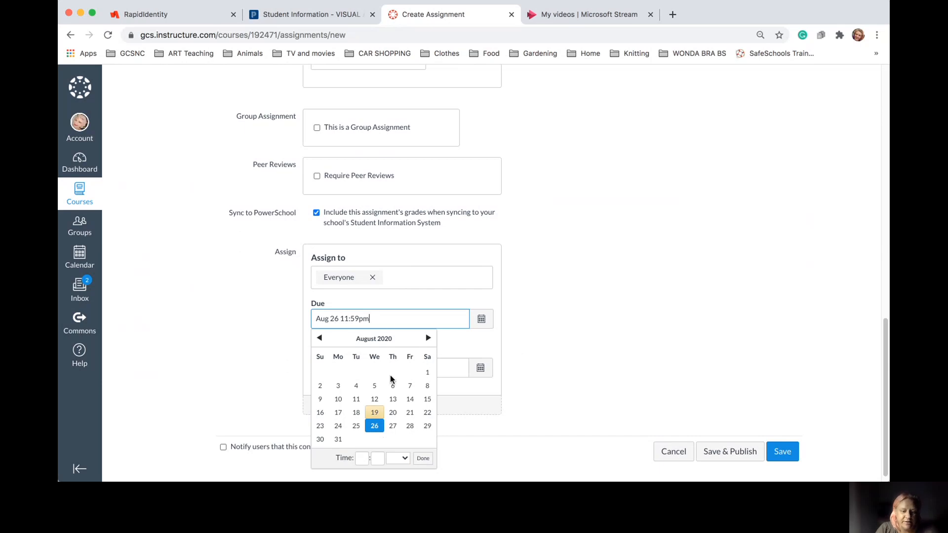
pyautogui.click(423, 458)
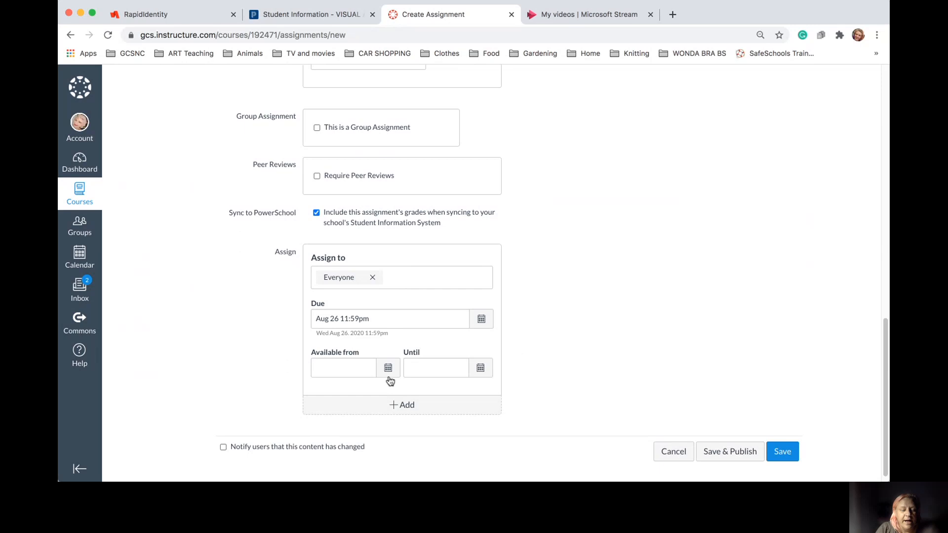
# Make the assignment available from Aug 20 until Sep 30
pyautogui.click(388, 368)
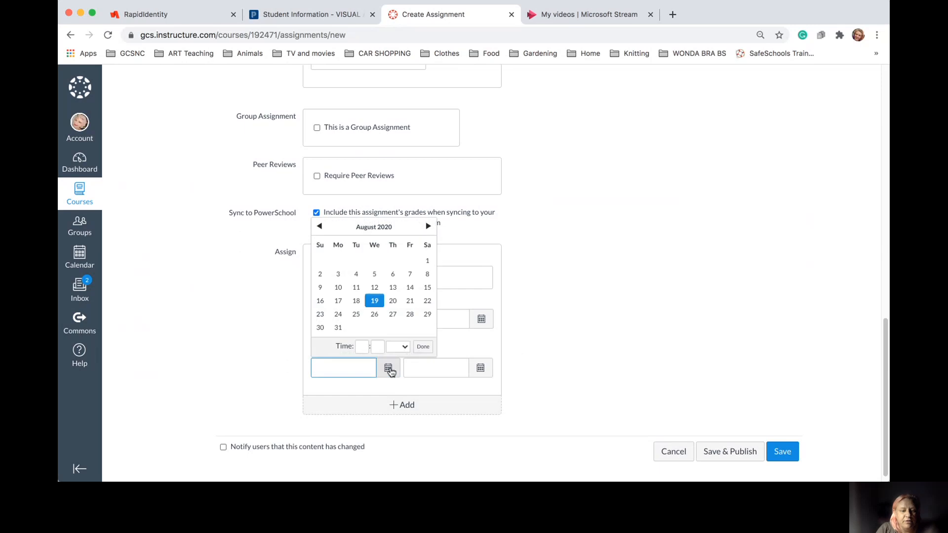
pyautogui.click(396, 301)
pyautogui.click(481, 369)
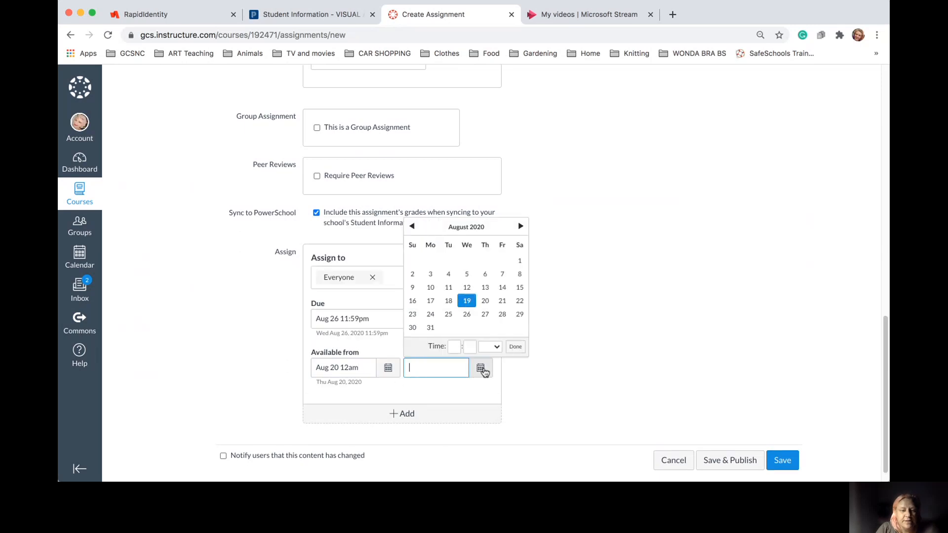
pyautogui.click(521, 226)
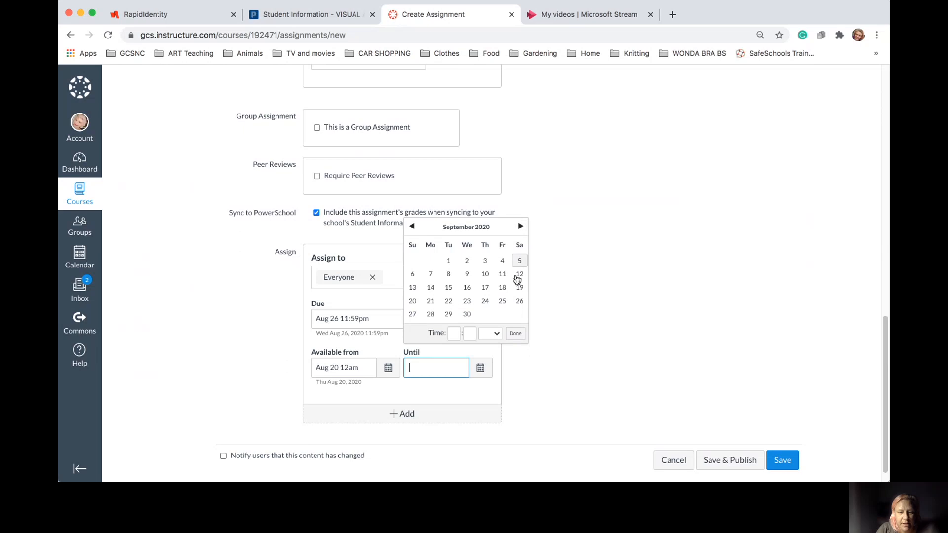
pyautogui.click(467, 314)
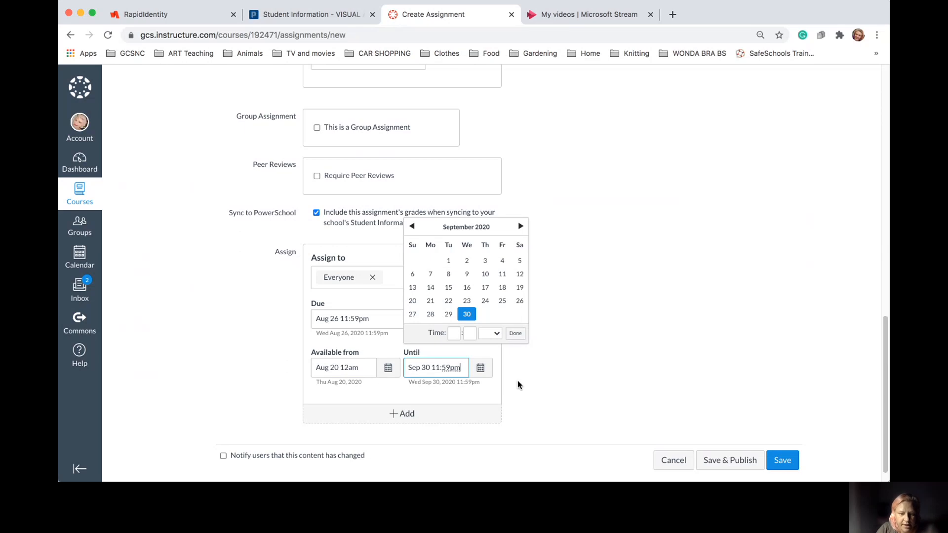
pyautogui.click(515, 334)
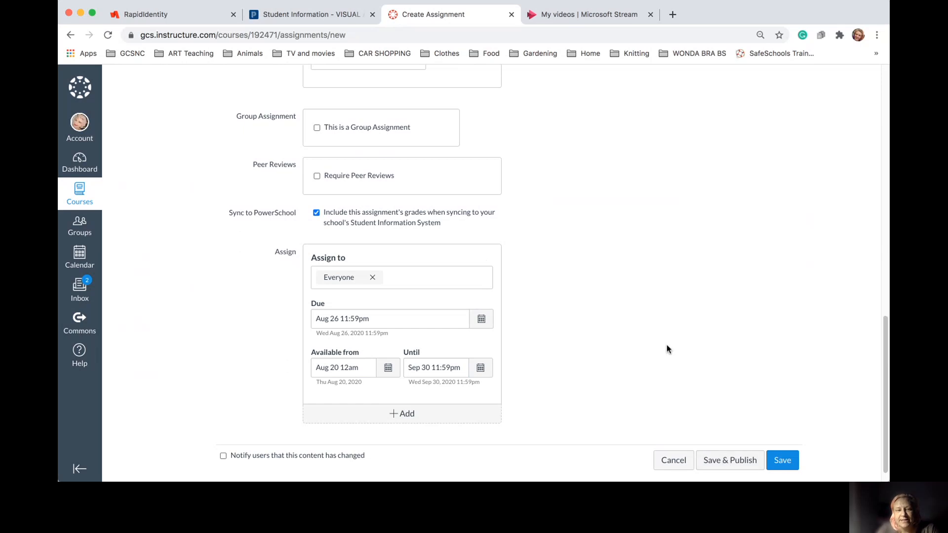
pyautogui.scroll(5, 666, 349)
pyautogui.scroll(5, 439, 147)
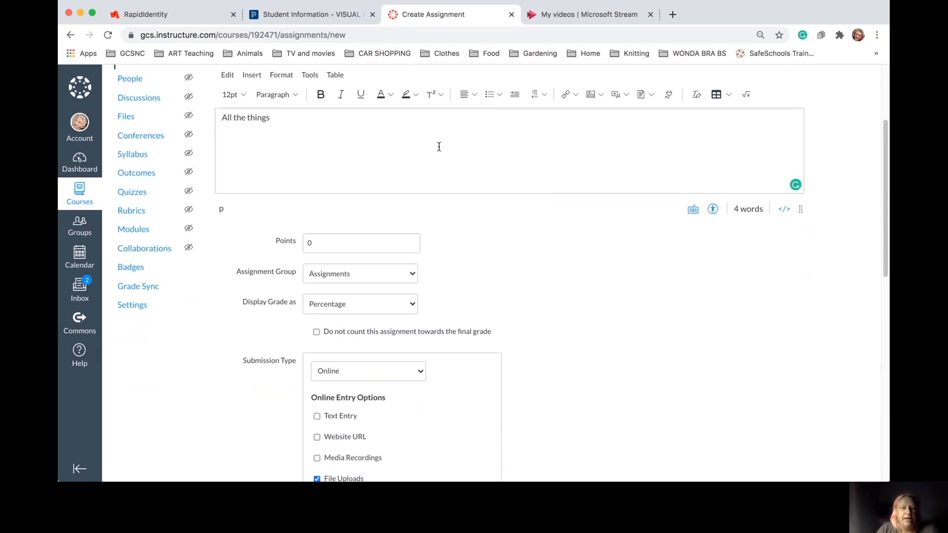
pyautogui.scroll(-10, 504, 224)
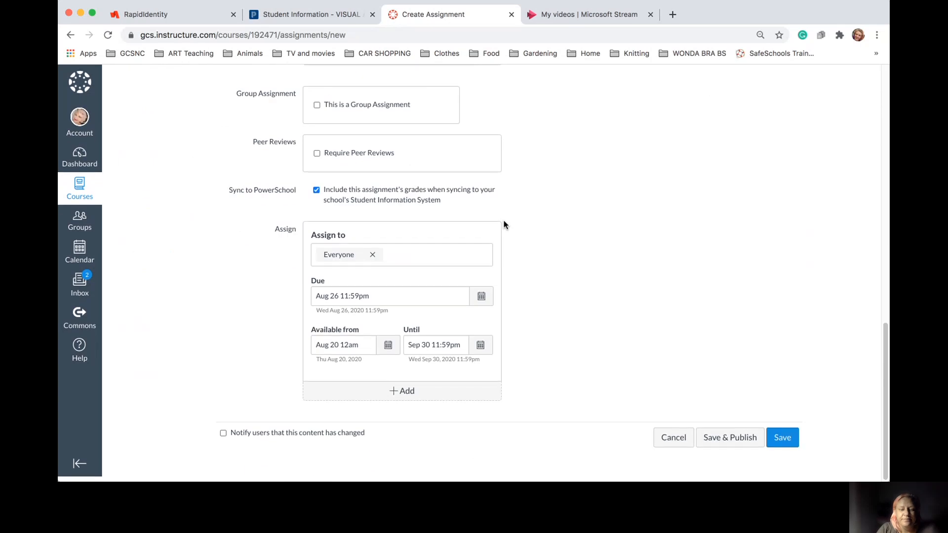
# Save and publish the assignment, then open the August 2020 page from the course home
pyautogui.click(717, 441)
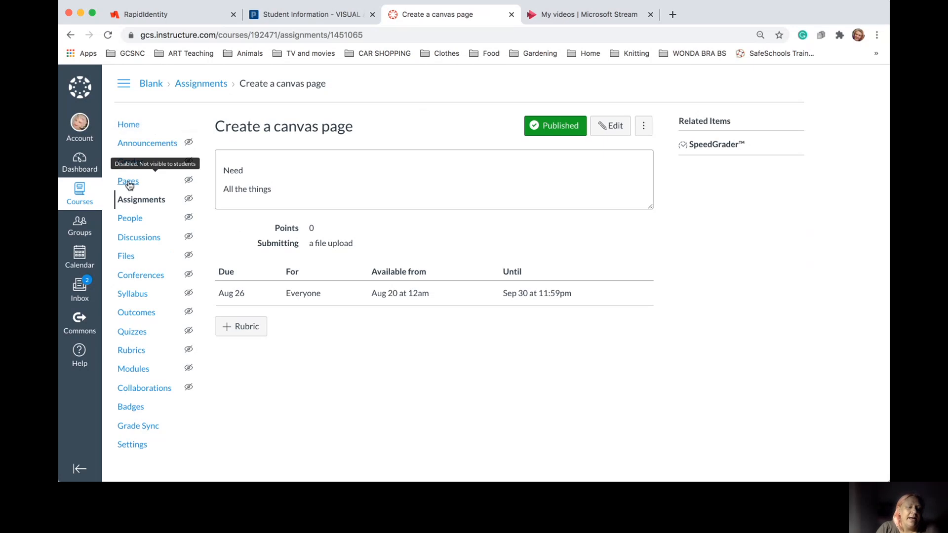
pyautogui.click(129, 123)
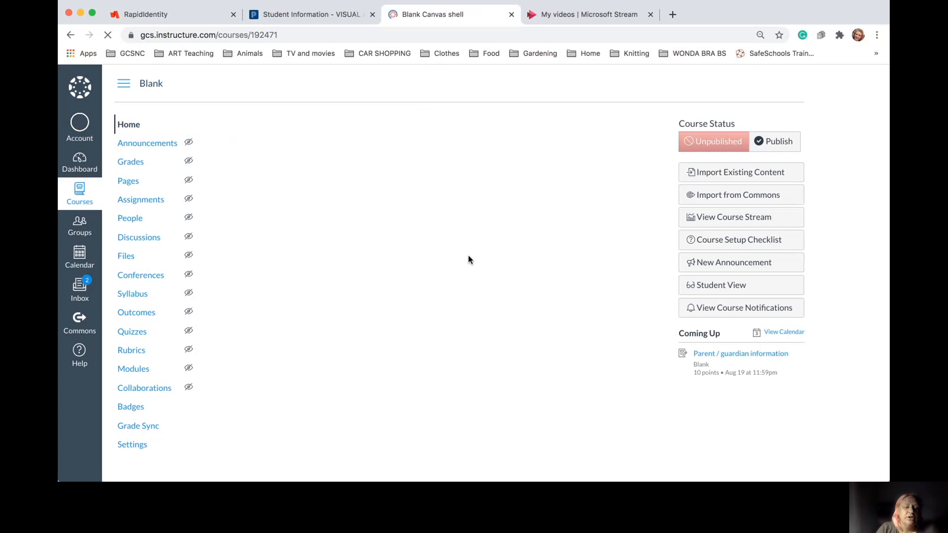
pyautogui.scroll(-4, 390, 369)
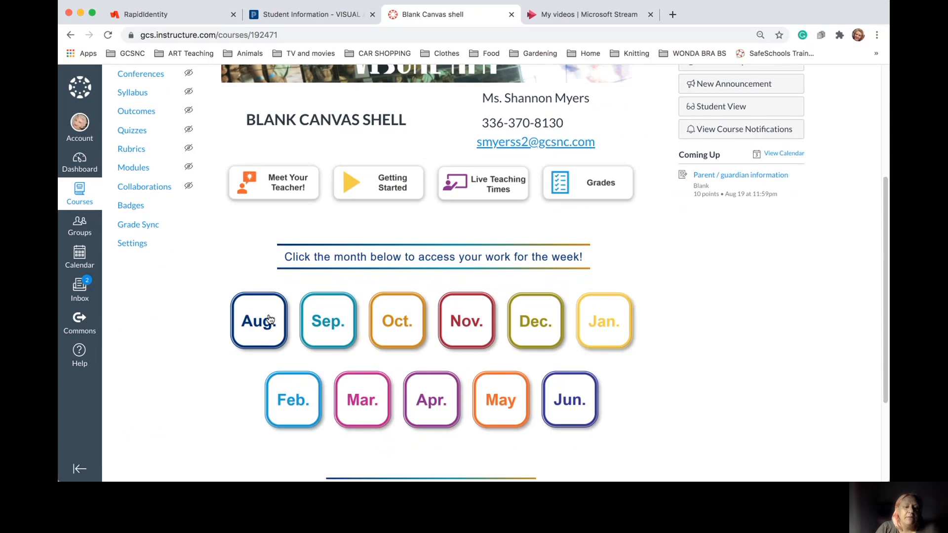
pyautogui.click(263, 319)
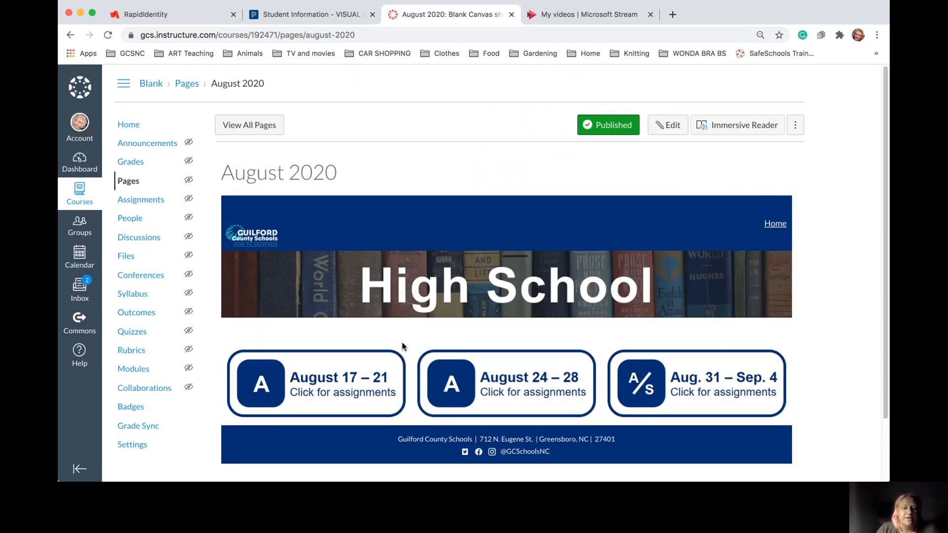
# Open the Week of August 17 page for editing, keeping the saved version over the auto-save
pyautogui.click(297, 385)
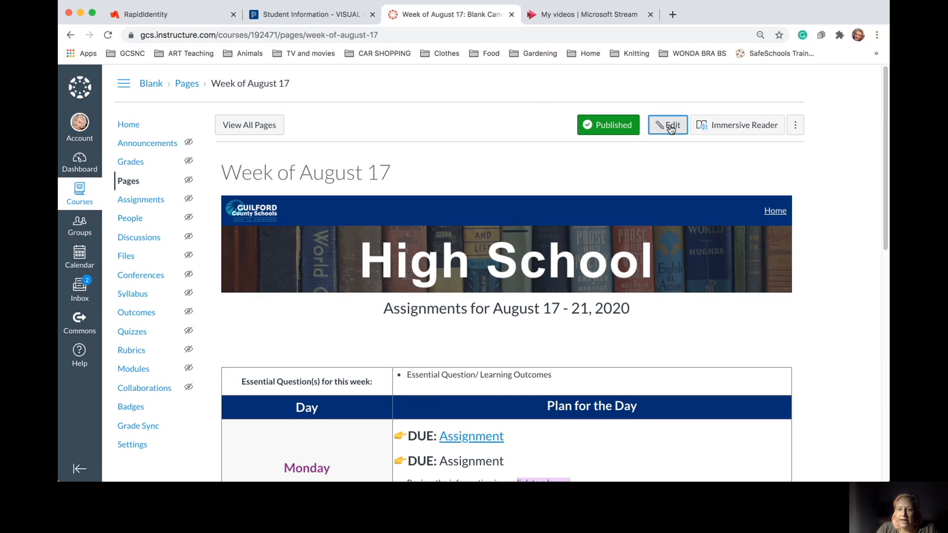
pyautogui.click(667, 125)
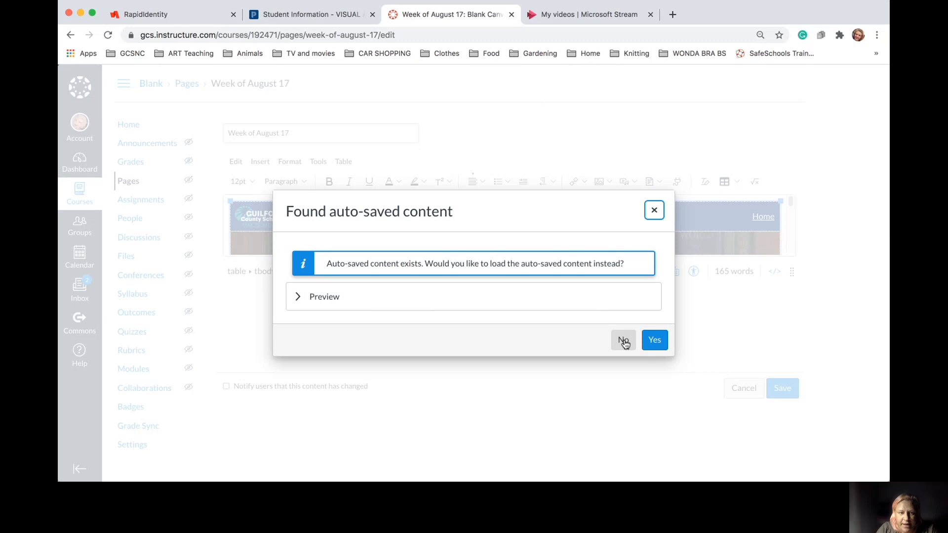
pyautogui.click(623, 341)
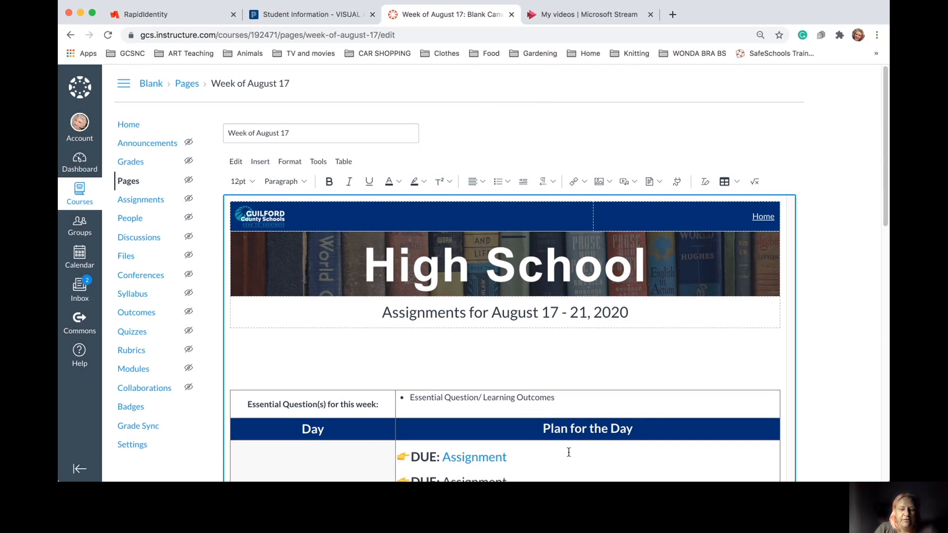
# Select the second Monday 'Assignment' text and bring up the link options
pyautogui.scroll(-5, 568, 452)
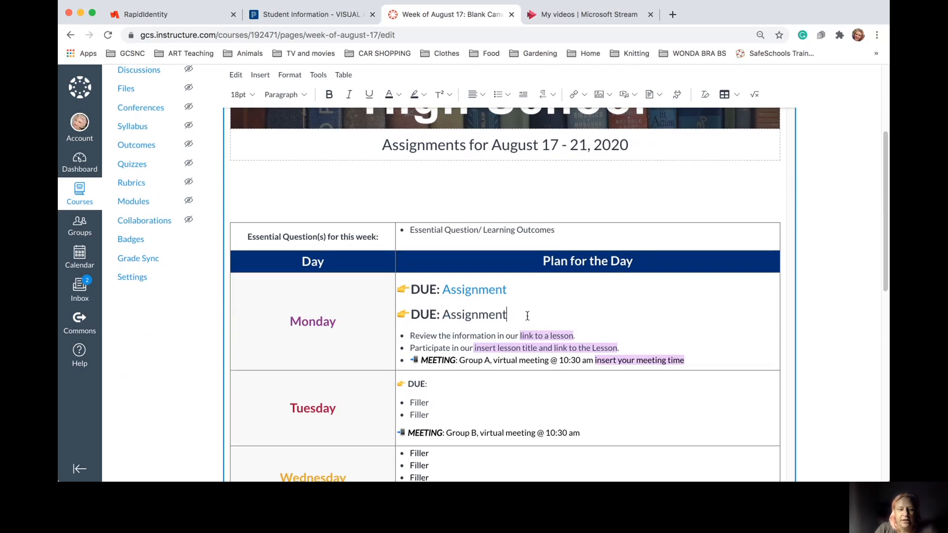
pyautogui.moveTo(507, 315); pyautogui.dragTo(443, 315)
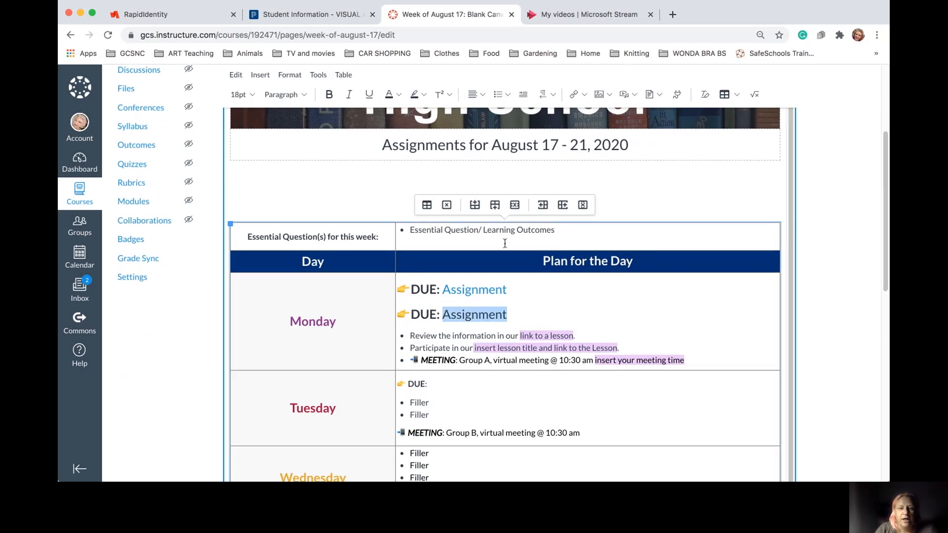
pyautogui.click(584, 99)
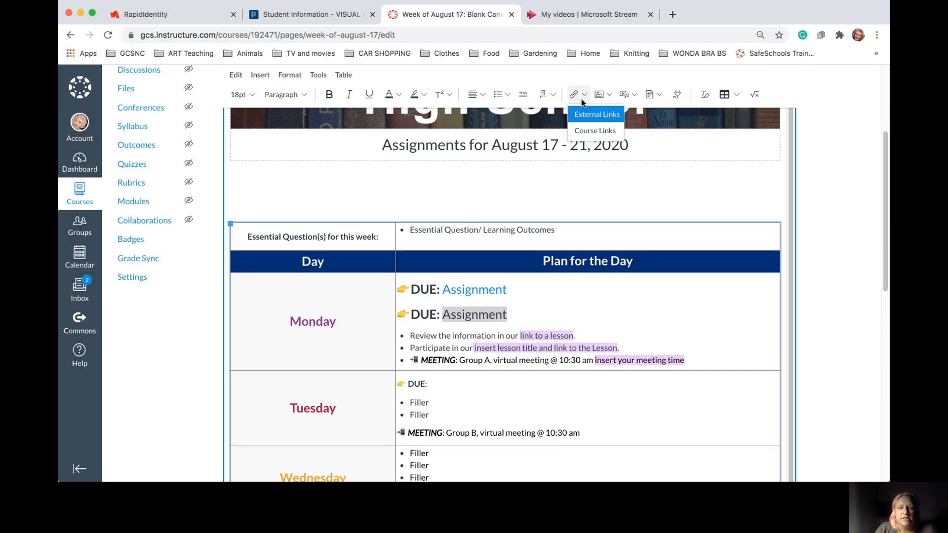
# Link the selected Assignment text to the Create a canvas page assignment via Course Links
pyautogui.click(592, 131)
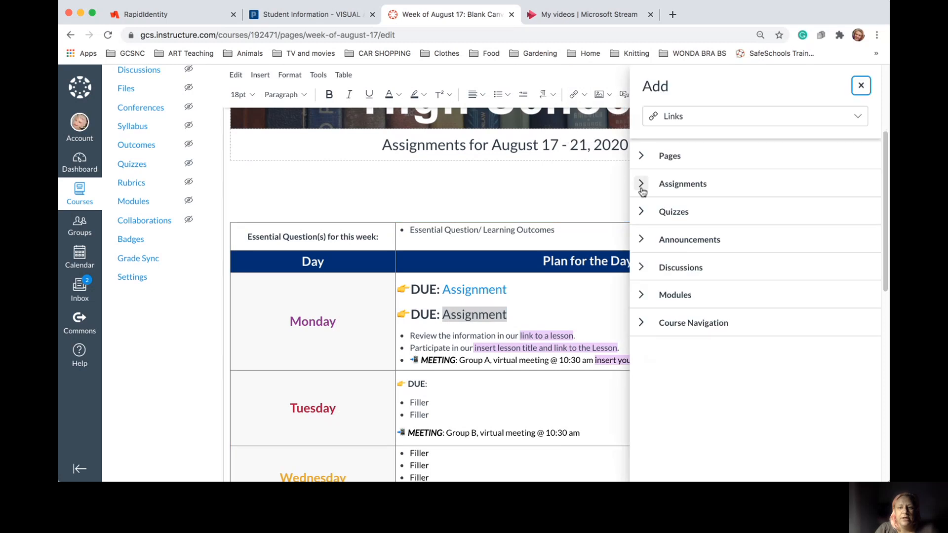
pyautogui.click(641, 184)
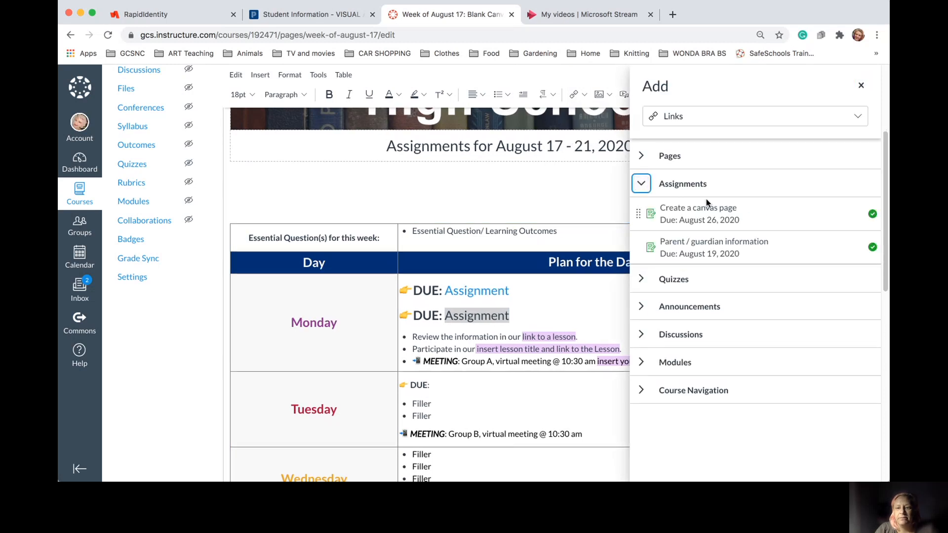
pyautogui.click(716, 213)
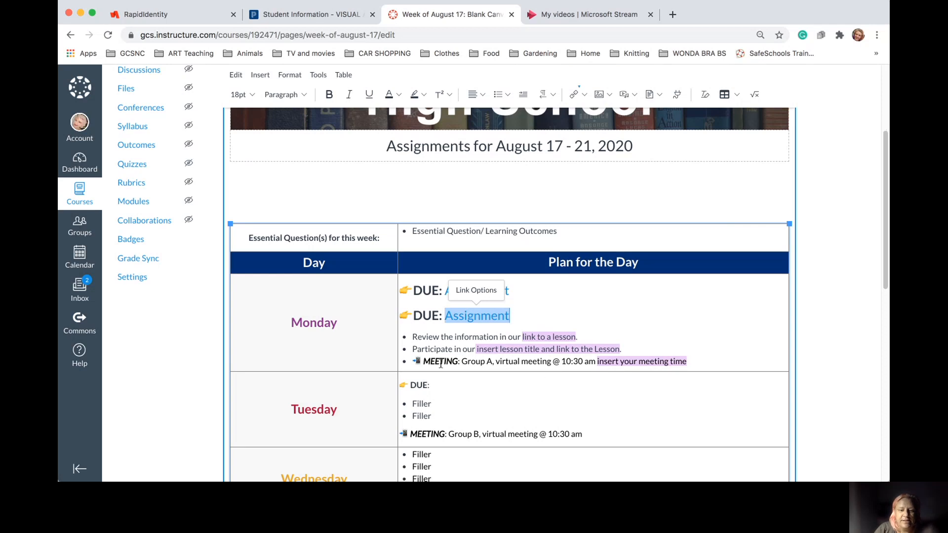
pyautogui.click(463, 363)
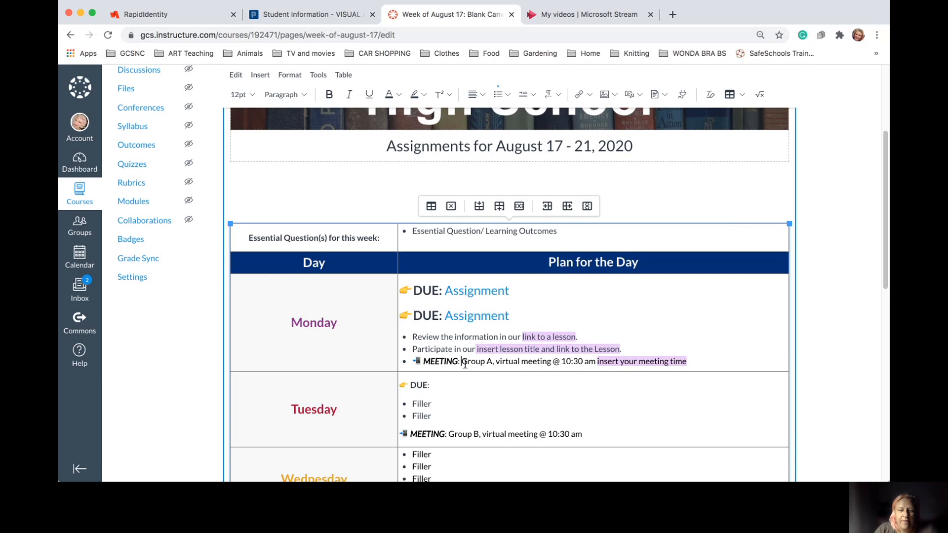
pyautogui.moveTo(465, 365); pyautogui.dragTo(678, 365)
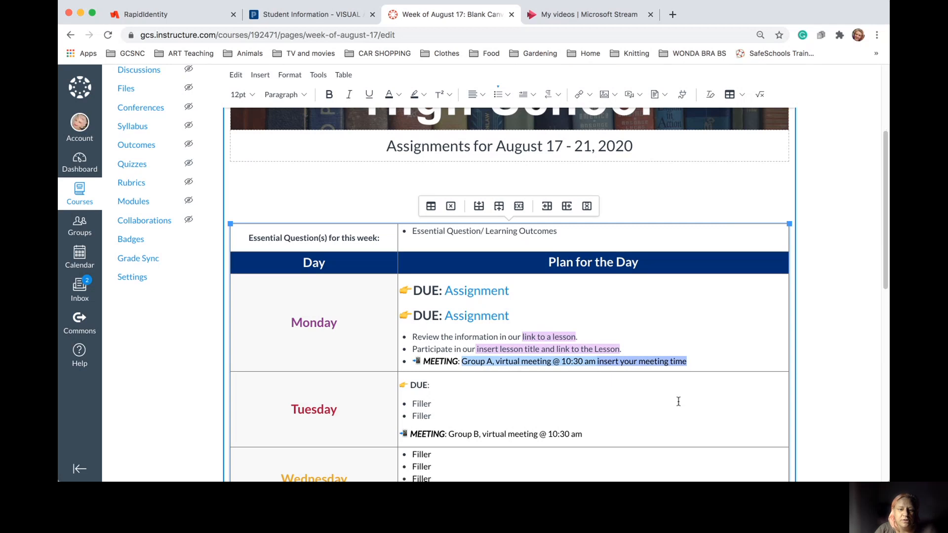
pyautogui.click(703, 410)
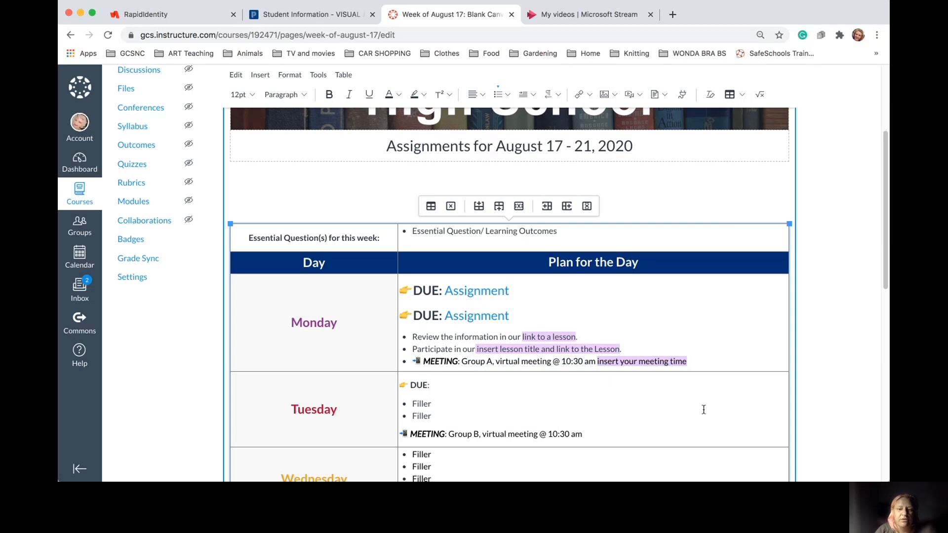
pyautogui.scroll(-10, 703, 409)
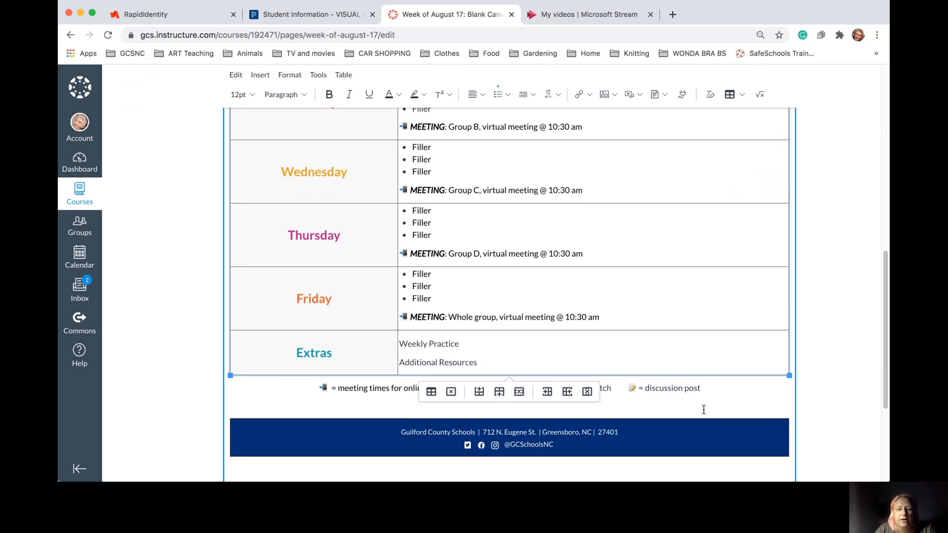
pyautogui.scroll(-3, 703, 410)
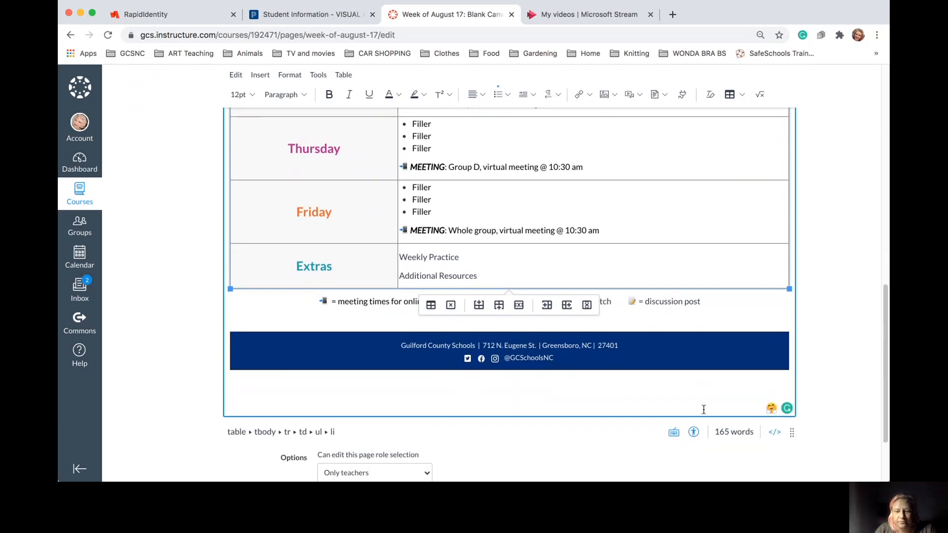
pyautogui.scroll(-3, 703, 409)
pyautogui.scroll(8, 703, 409)
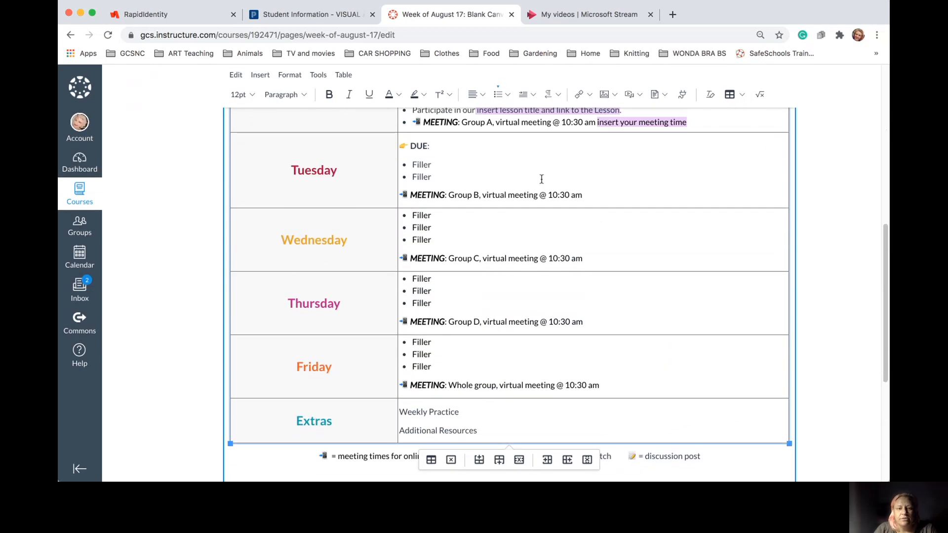
pyautogui.moveTo(490, 430); pyautogui.dragTo(418, 419)
pyautogui.click(513, 425)
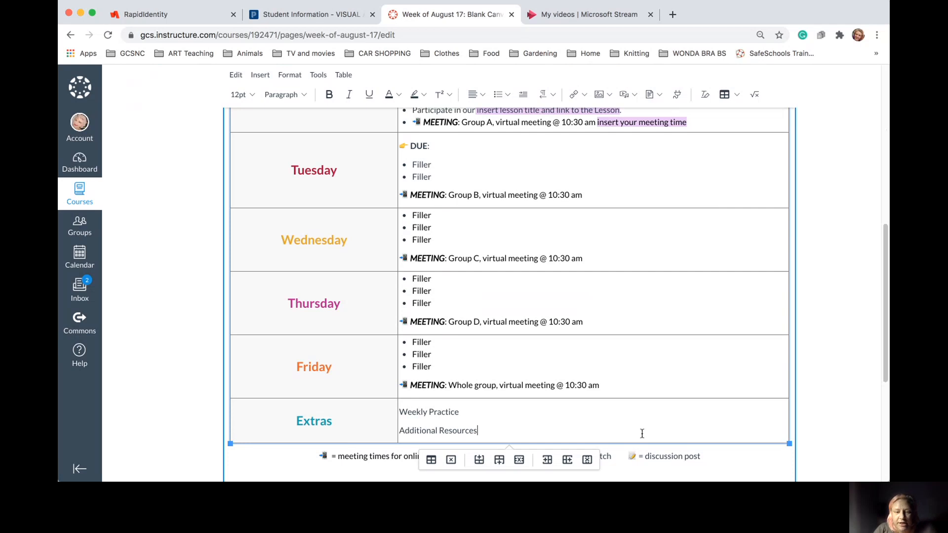
pyautogui.scroll(-5, 631, 434)
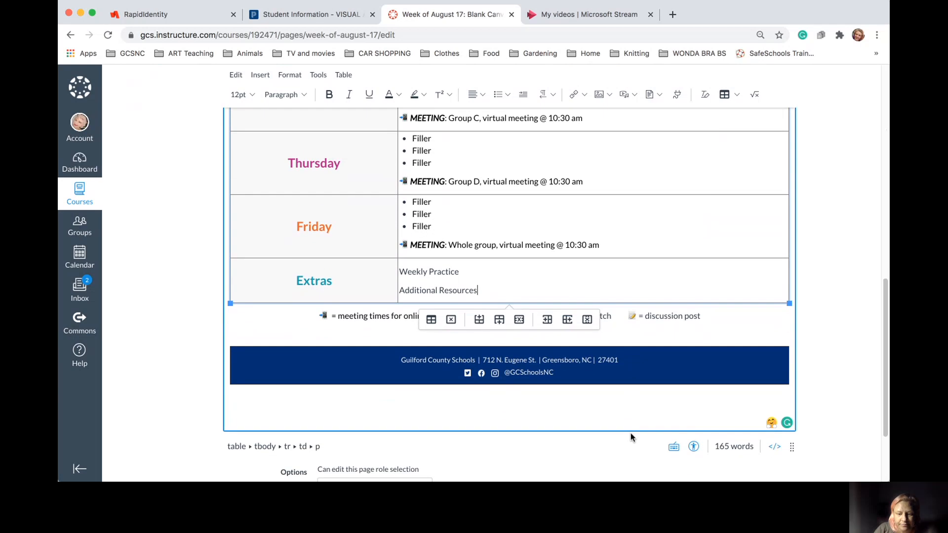
pyautogui.scroll(-1, 642, 420)
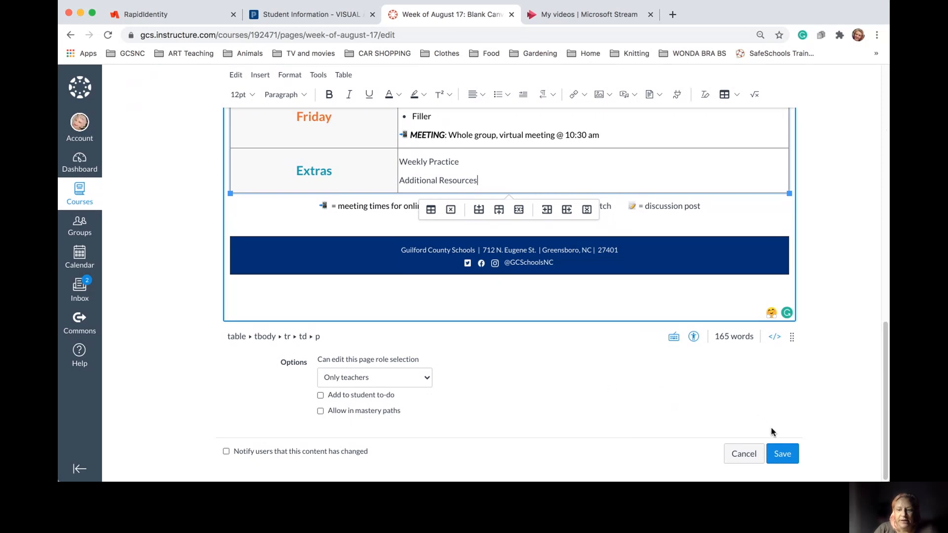
# Save the edited Week of August 17 page
pyautogui.click(792, 456)
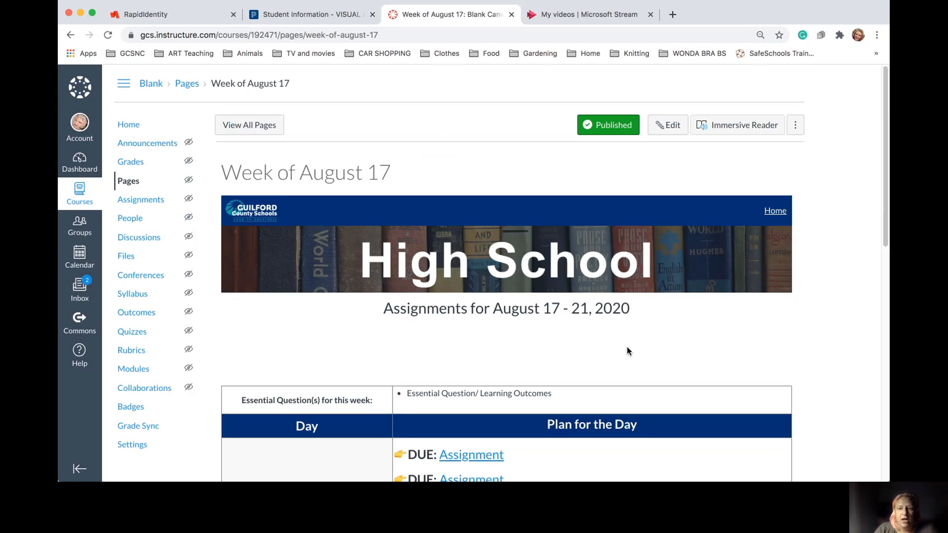
pyautogui.scroll(-15, 544, 388)
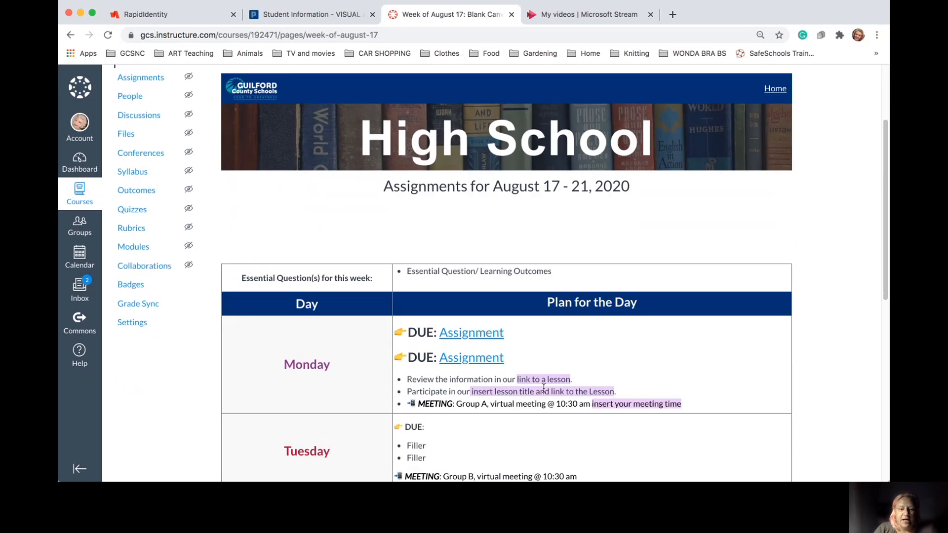
pyautogui.scroll(-2, 543, 392)
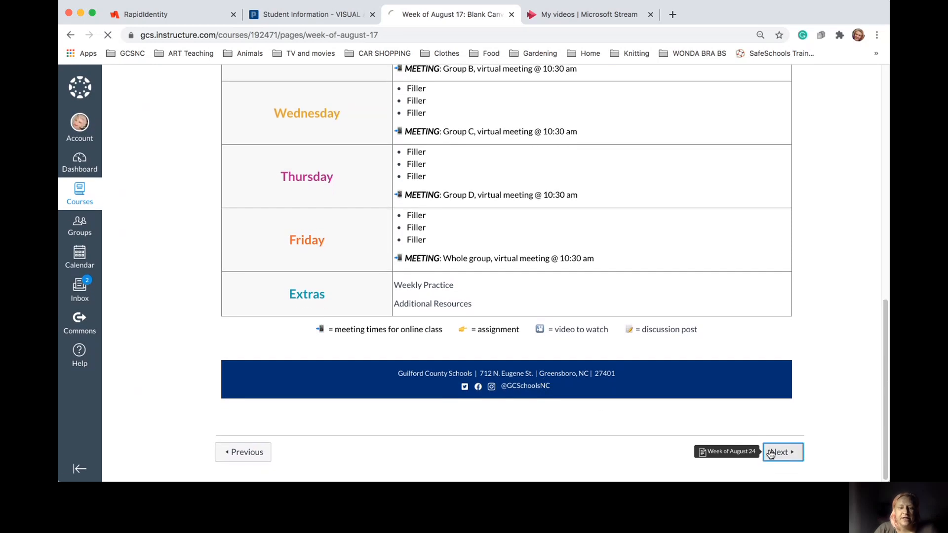
# Go to the Week of August 24 page and unpublish it
pyautogui.click(770, 451)
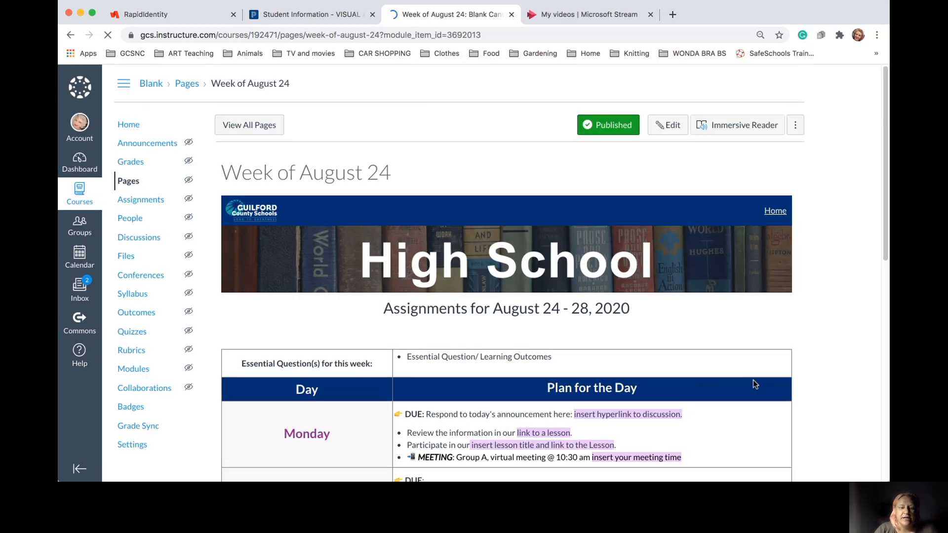
pyautogui.scroll(-5, 754, 383)
pyautogui.scroll(-7, 754, 384)
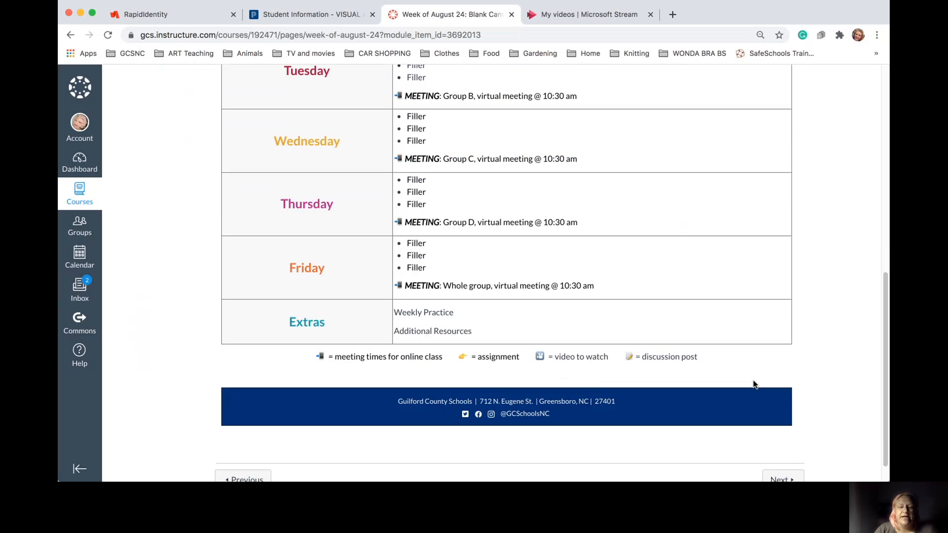
pyautogui.scroll(3, 754, 384)
pyautogui.scroll(7, 754, 384)
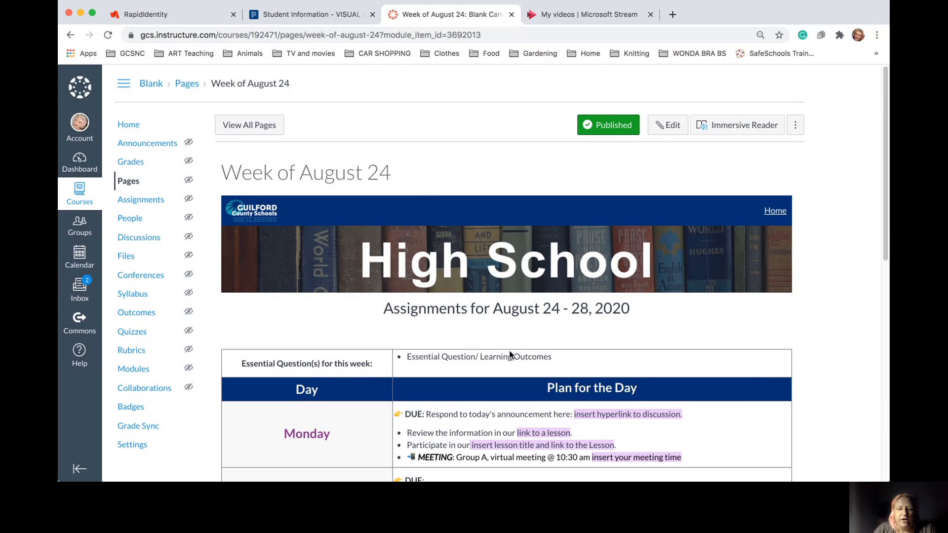
pyautogui.scroll(-9, 509, 407)
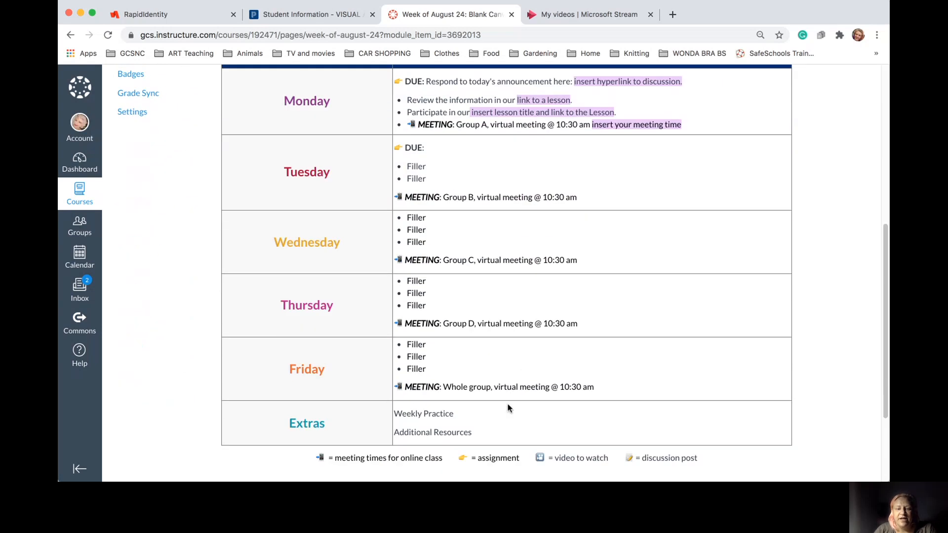
pyautogui.scroll(7, 509, 408)
pyautogui.scroll(3, 509, 408)
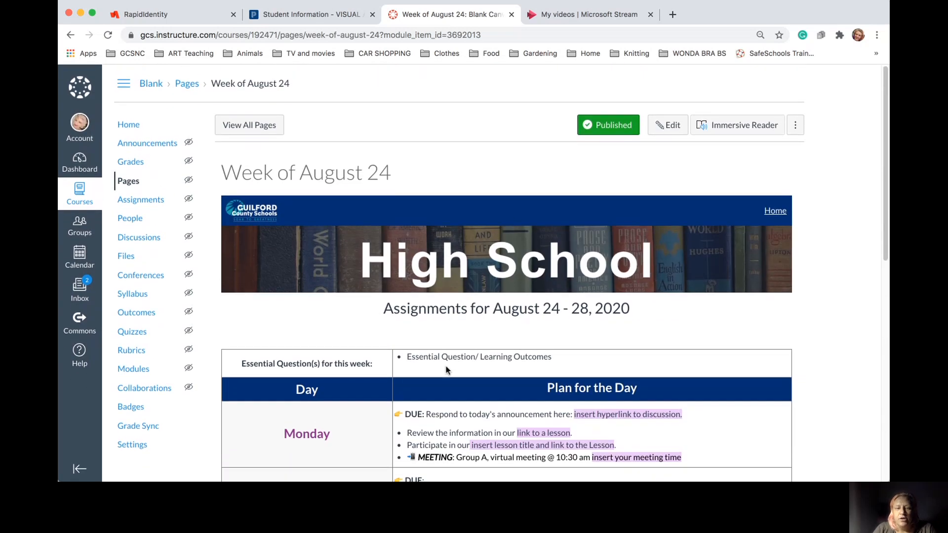
pyautogui.click(608, 125)
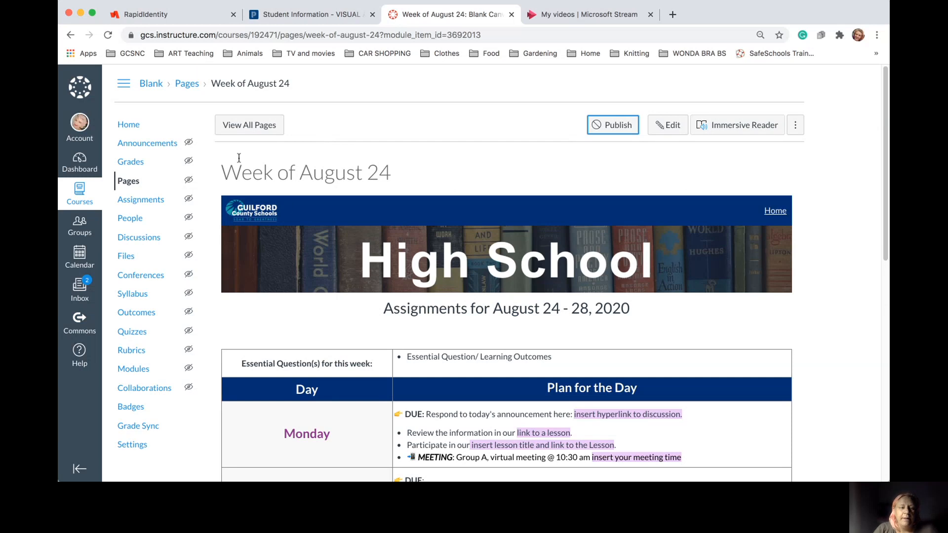
# Back in the Pages list, unpublish the April 2021, December 2020 and February 2021 pages
pyautogui.click(250, 127)
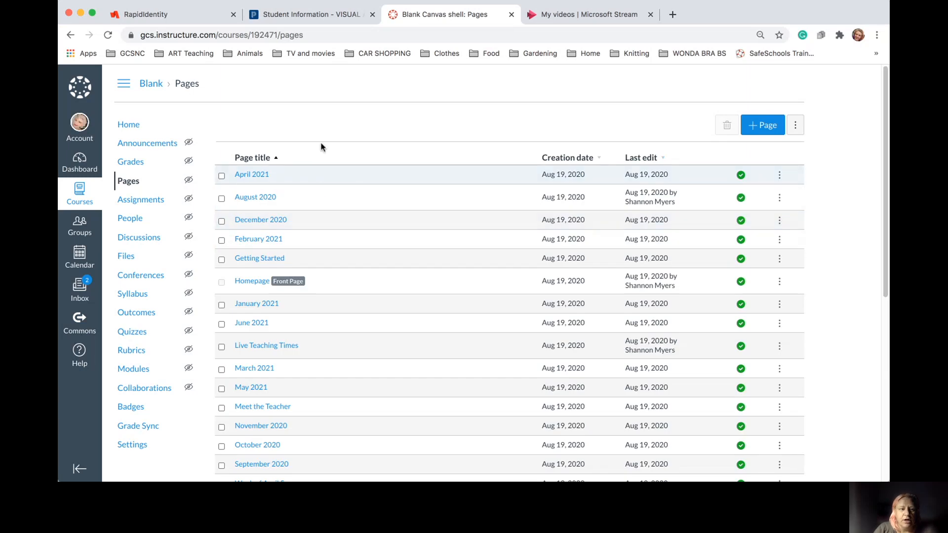
pyautogui.scroll(-1, 313, 199)
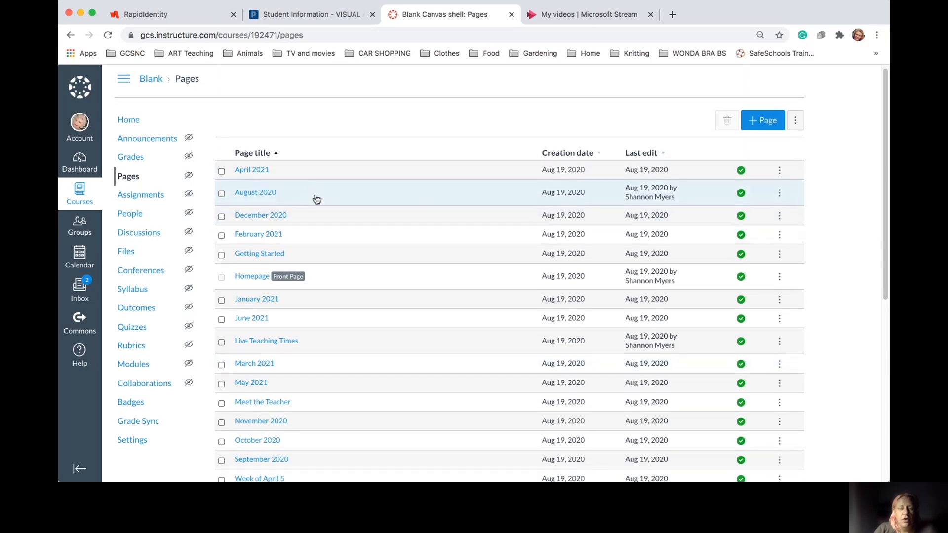
pyautogui.scroll(-2, 285, 123)
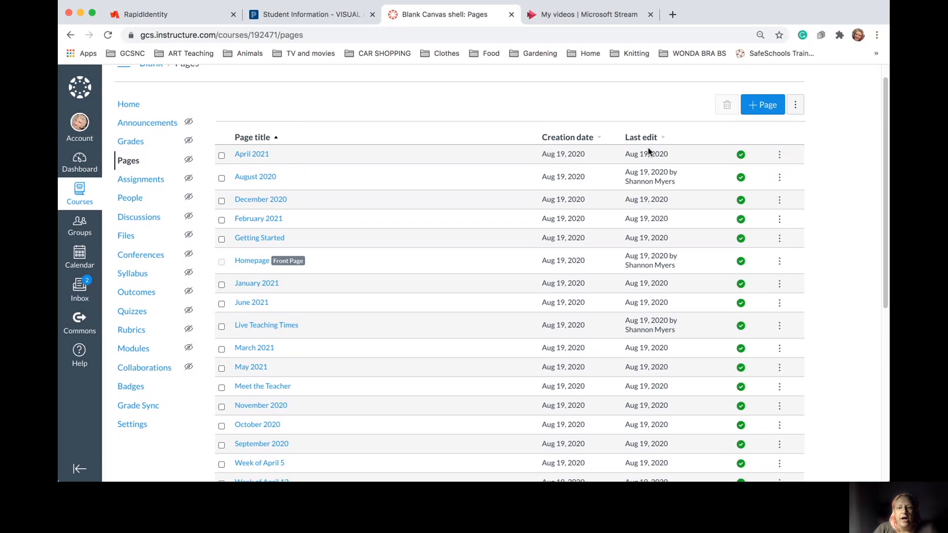
pyautogui.scroll(3, 731, 163)
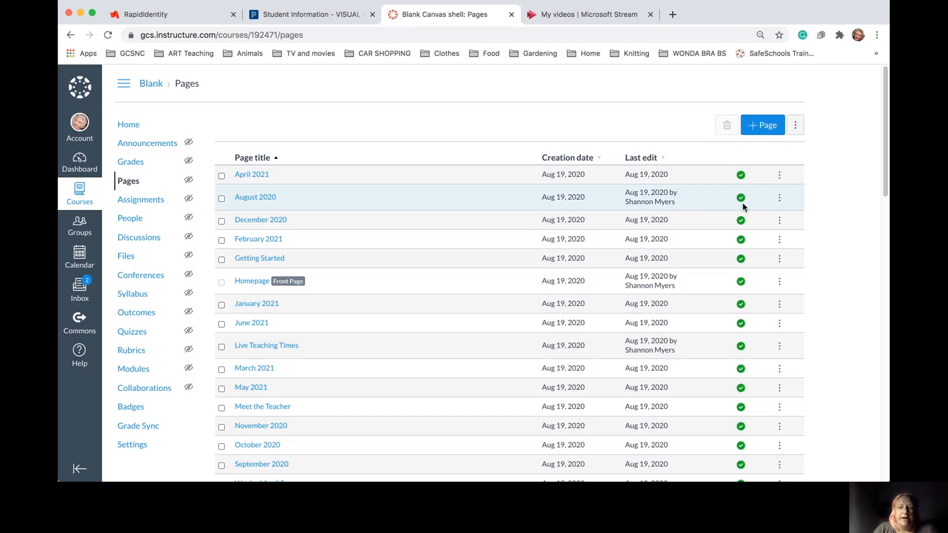
pyautogui.click(741, 176)
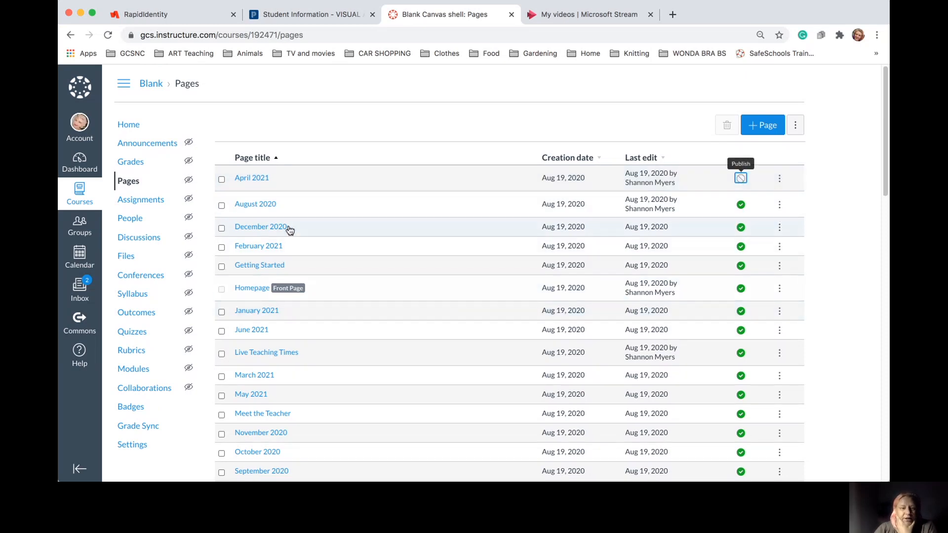
pyautogui.click(741, 227)
pyautogui.click(741, 258)
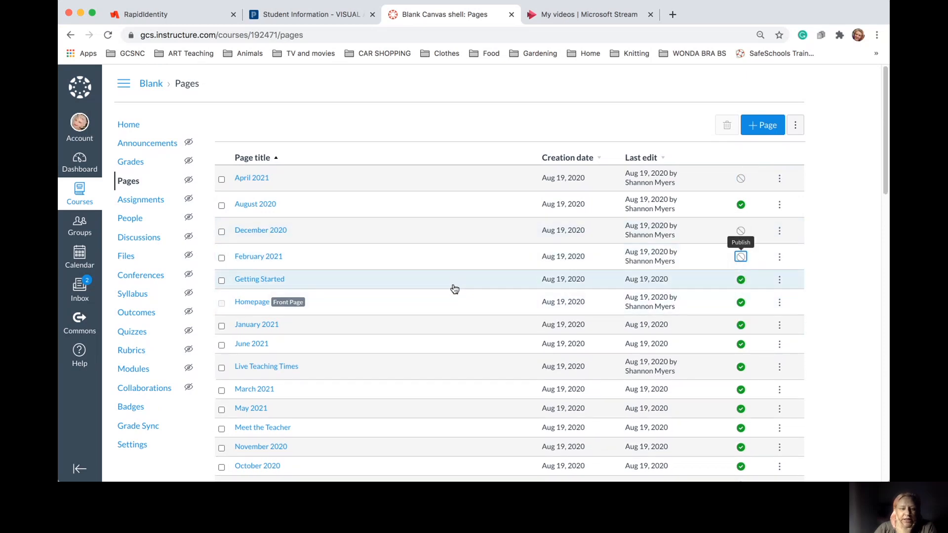
# Unpublish the January, June, March, May 2021 and November, October, September 2020 pages
pyautogui.scroll(-3, 452, 314)
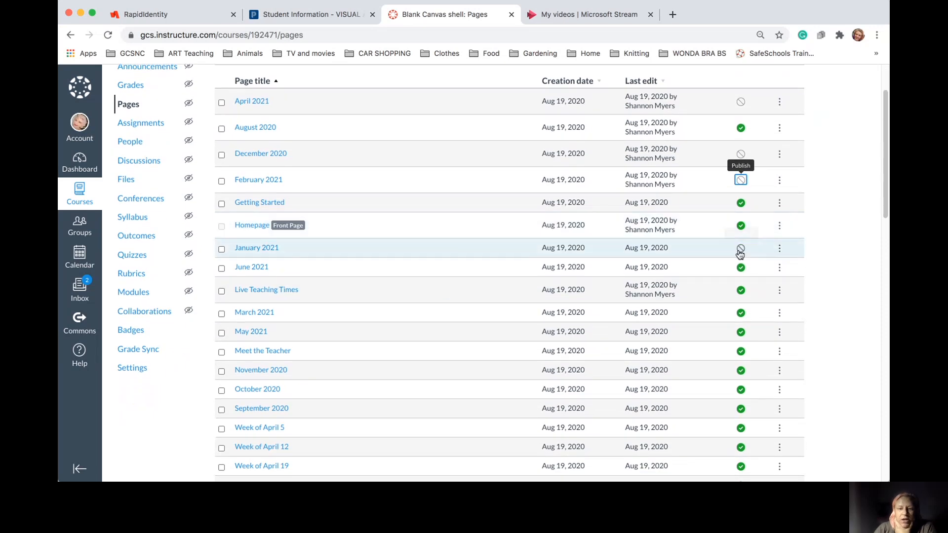
pyautogui.click(740, 248)
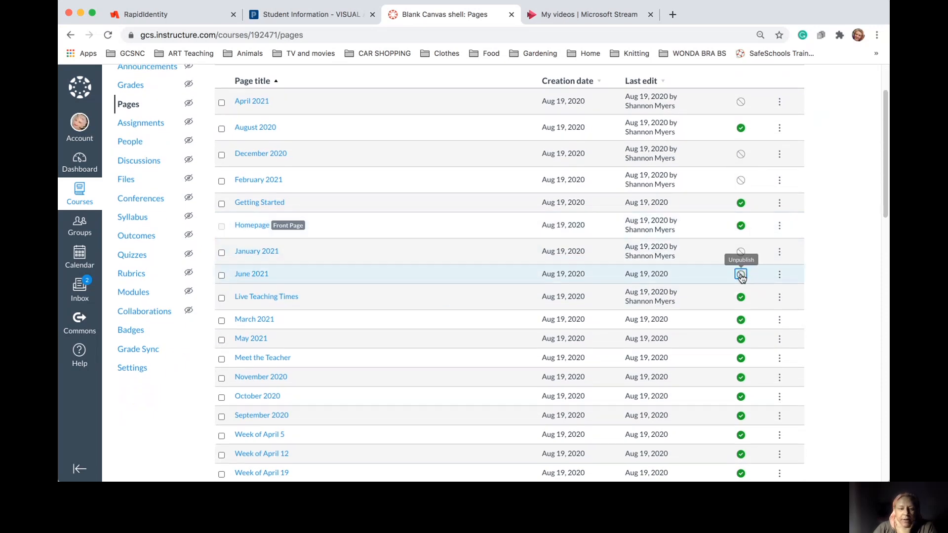
pyautogui.click(741, 278)
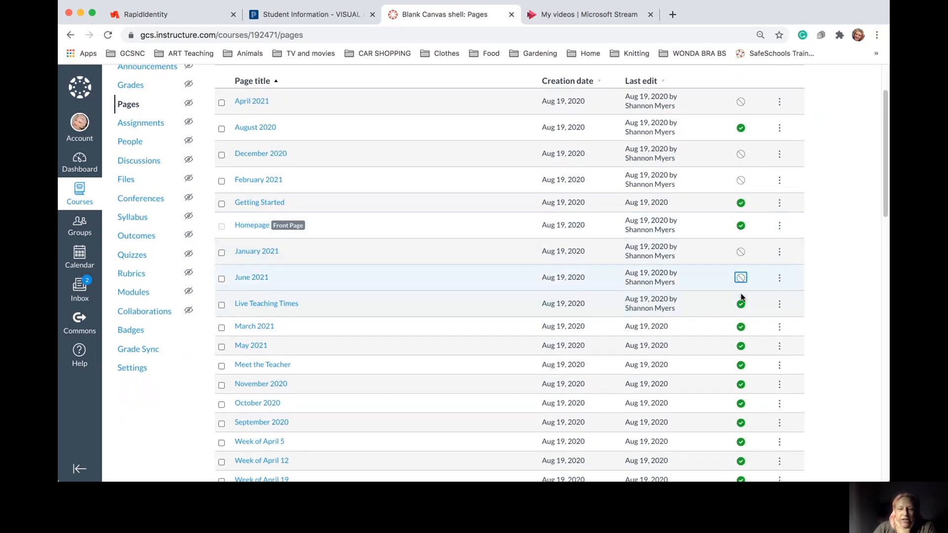
pyautogui.click(740, 328)
pyautogui.click(741, 349)
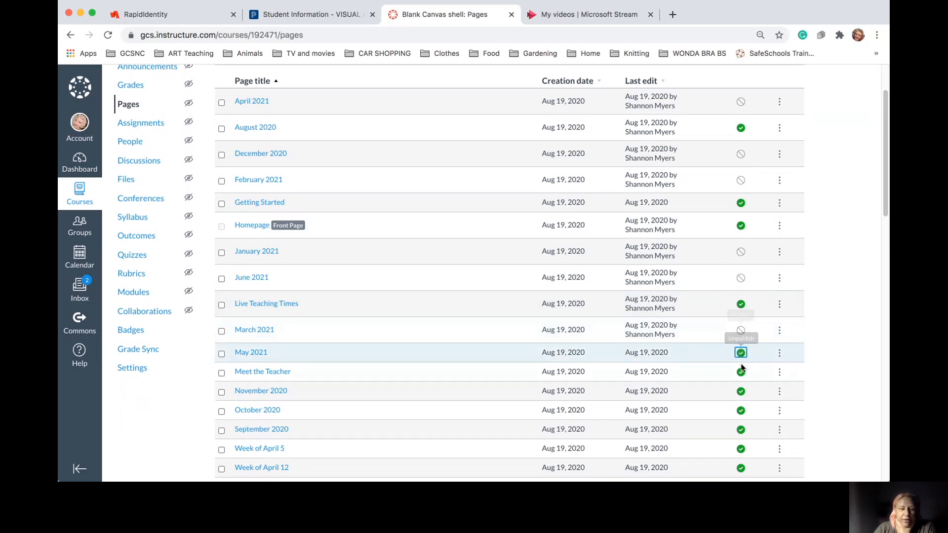
pyautogui.scroll(-3, 742, 376)
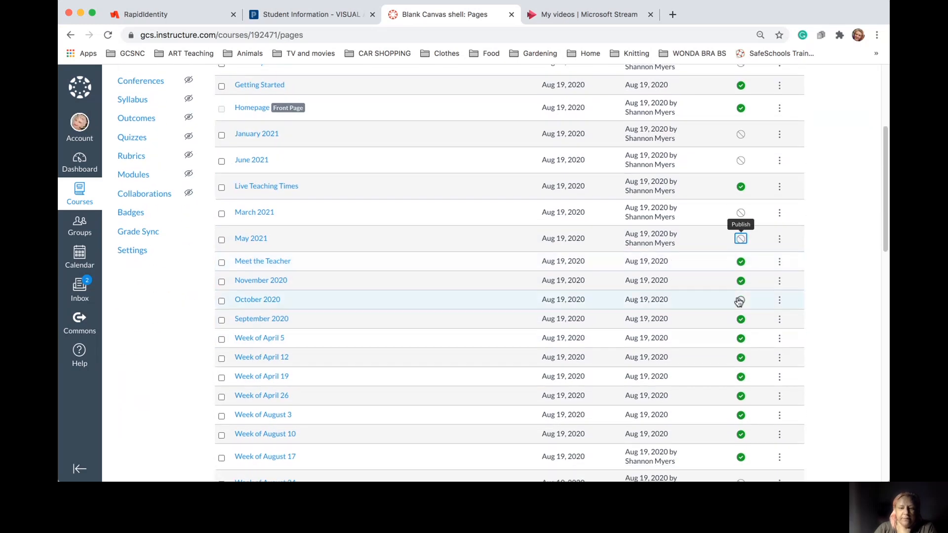
pyautogui.click(740, 281)
pyautogui.click(740, 305)
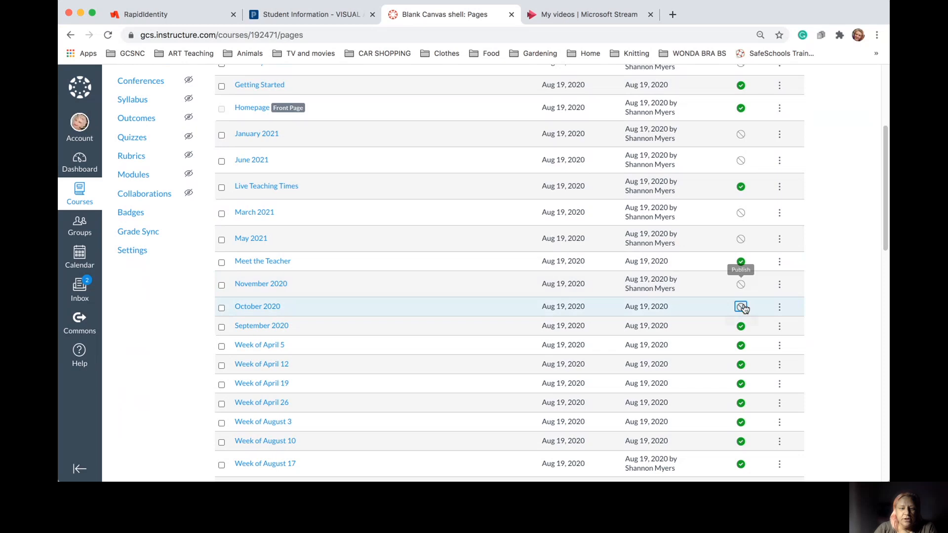
pyautogui.click(743, 334)
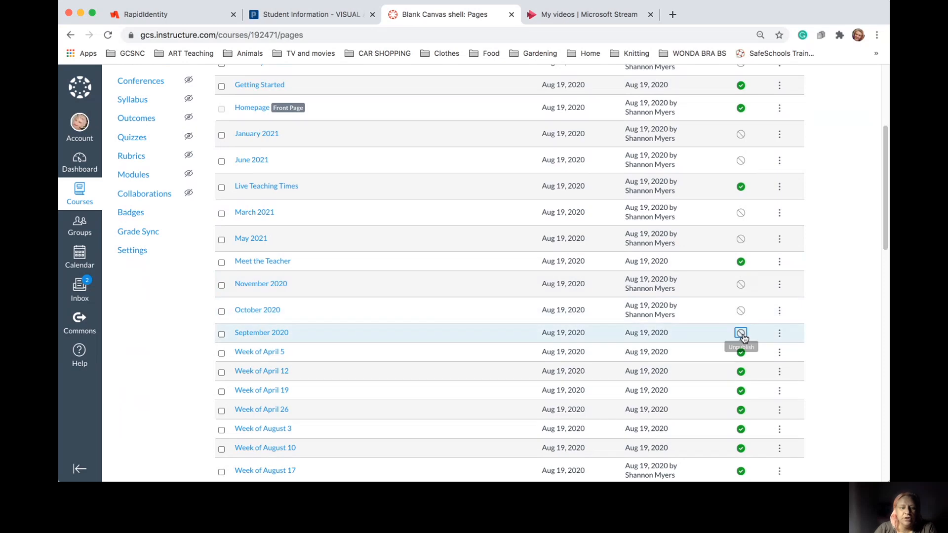
# Unpublish the Week of April 5, 12, 19, 26, August 31, December 14 and 7 pages
pyautogui.click(741, 359)
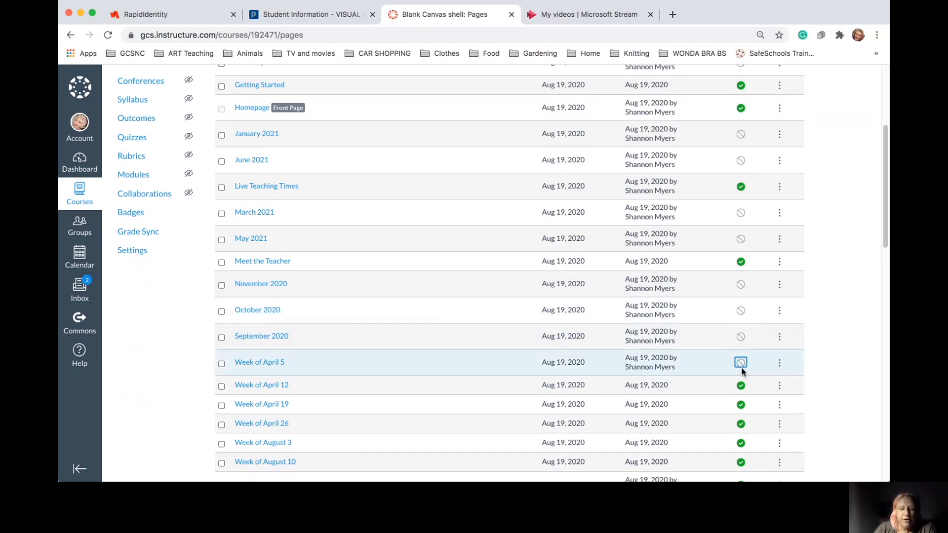
pyautogui.click(740, 386)
pyautogui.click(741, 411)
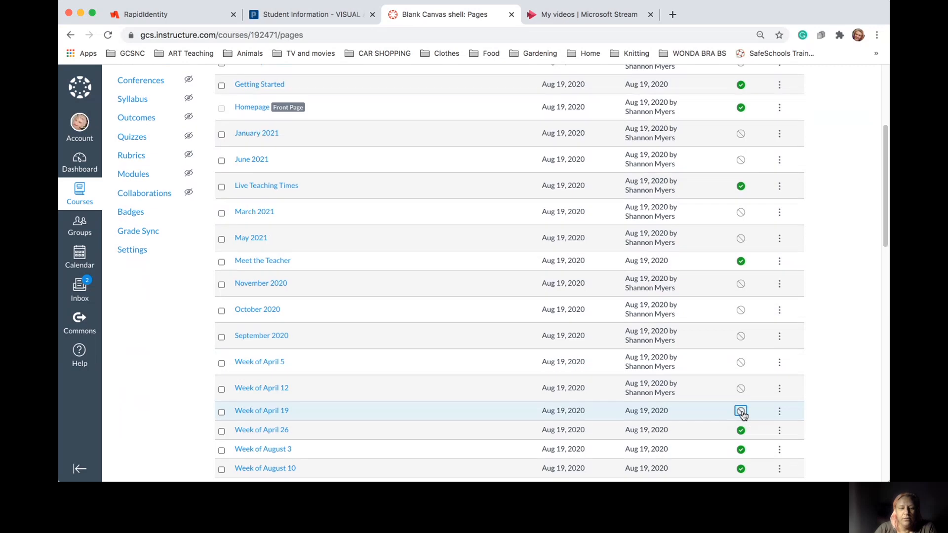
pyautogui.scroll(-5, 745, 297)
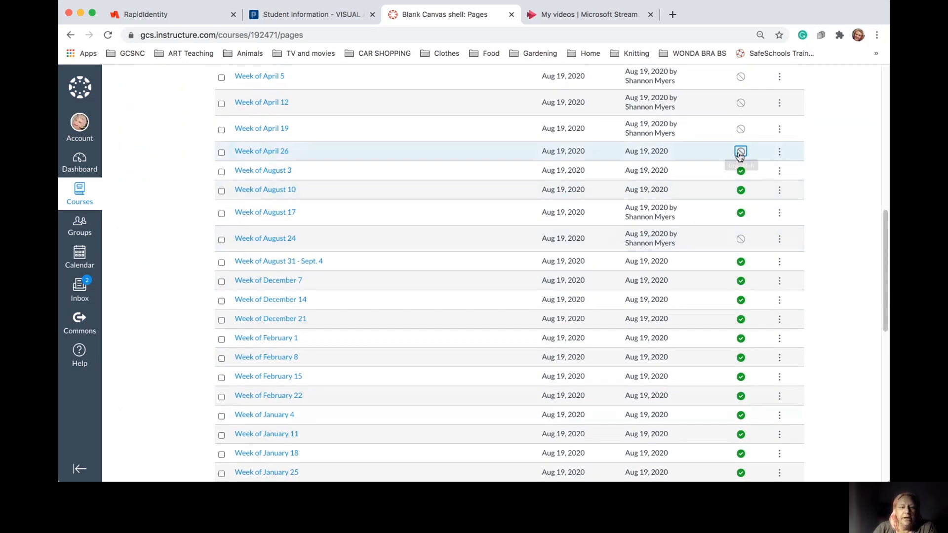
pyautogui.click(740, 153)
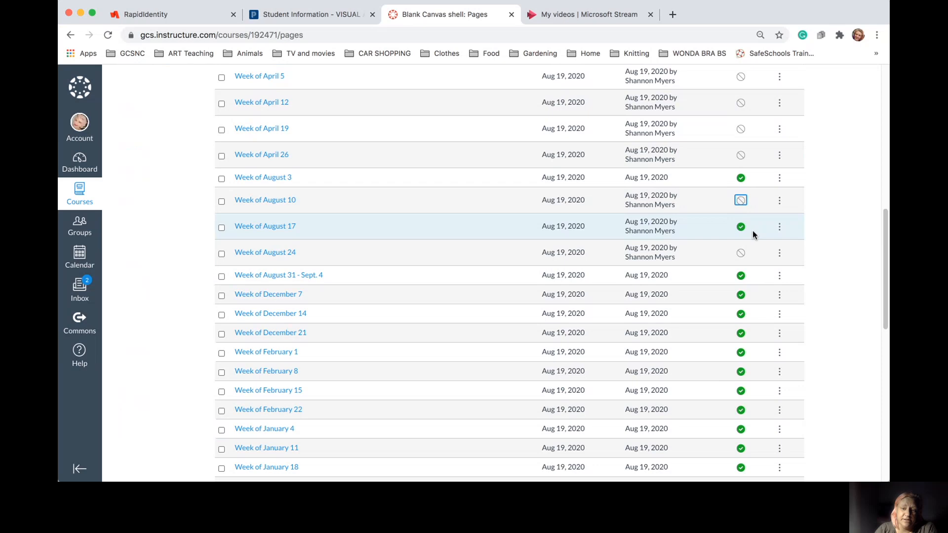
pyautogui.click(740, 276)
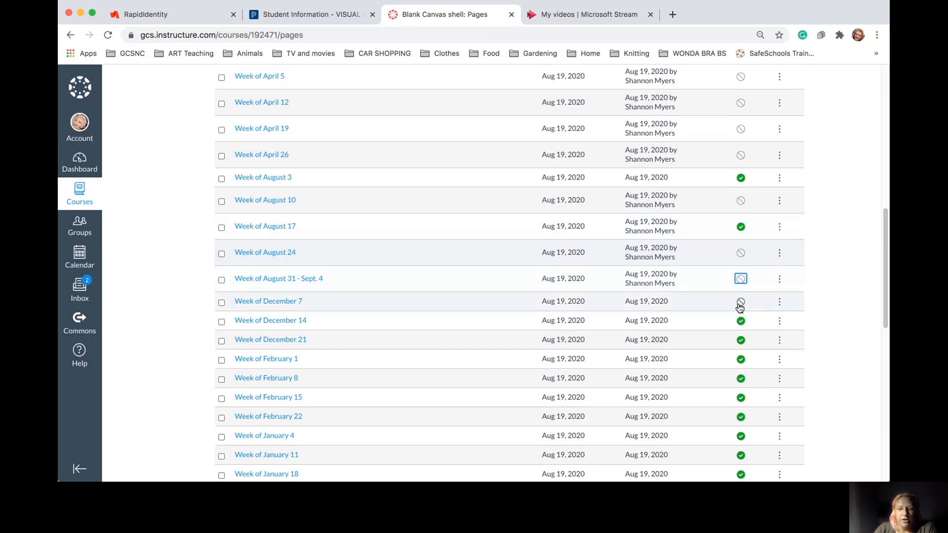
pyautogui.click(741, 320)
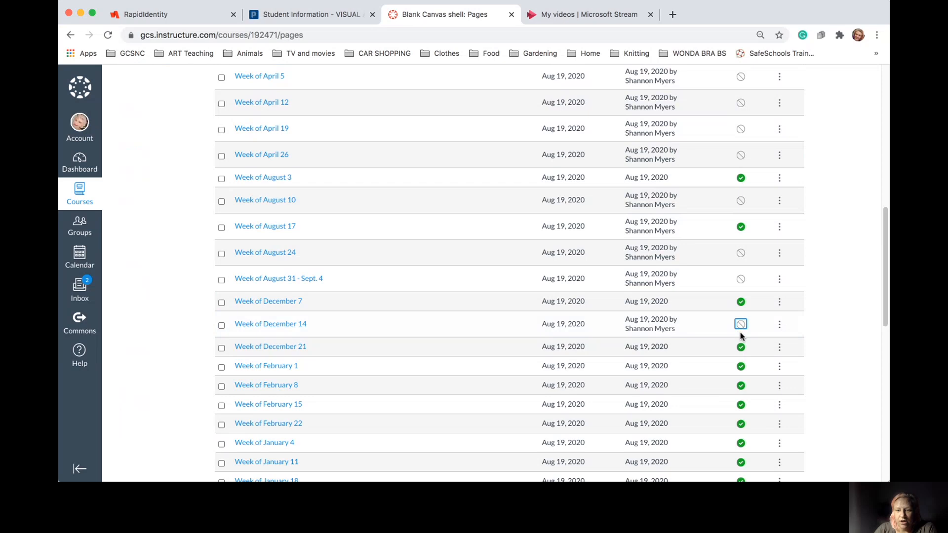
pyautogui.click(740, 303)
# Unpublish the Week of February 1, 8, 15, 22 and January 11 and 18 pages
pyautogui.scroll(-4, 741, 312)
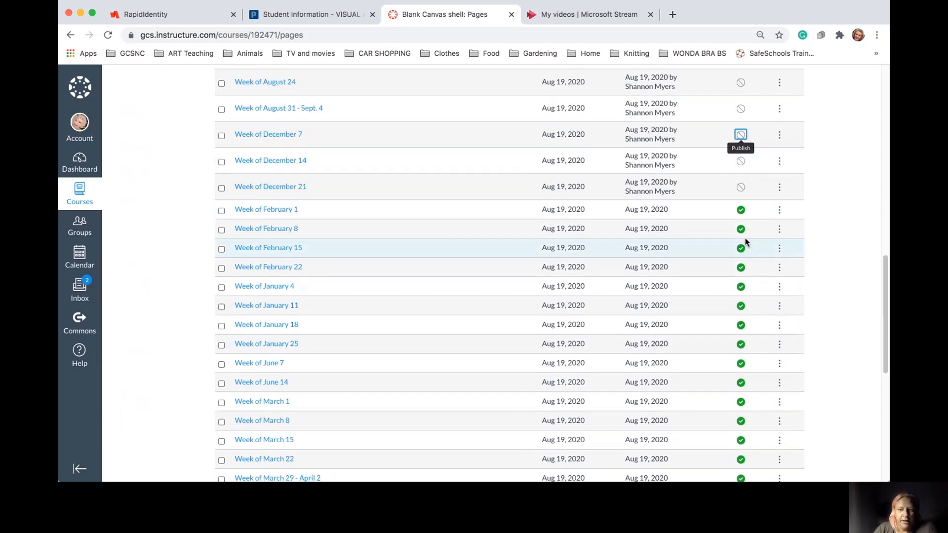
pyautogui.click(741, 210)
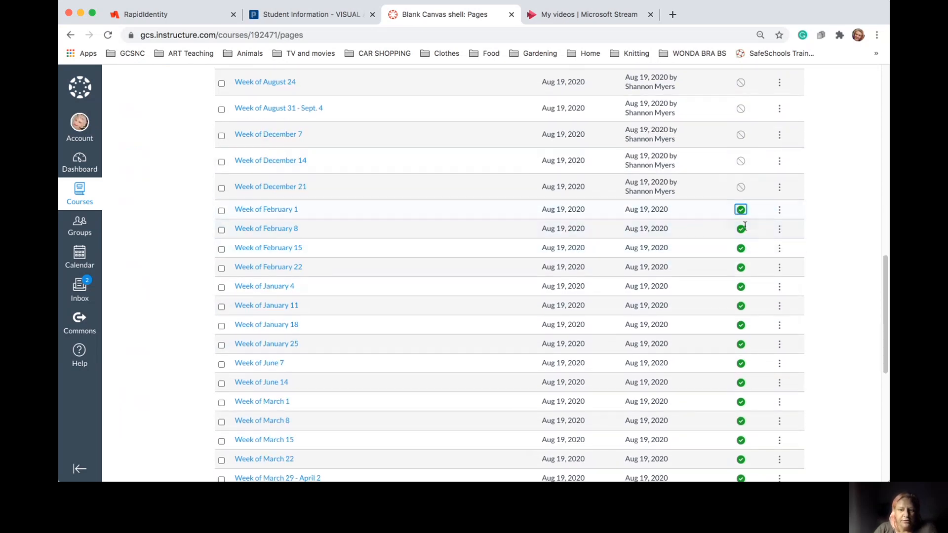
pyautogui.click(740, 237)
pyautogui.click(741, 262)
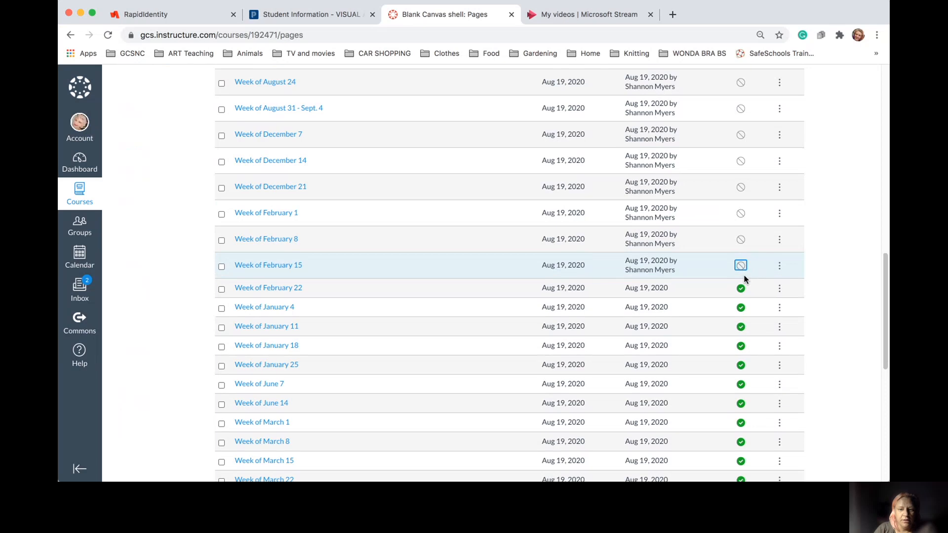
pyautogui.click(740, 289)
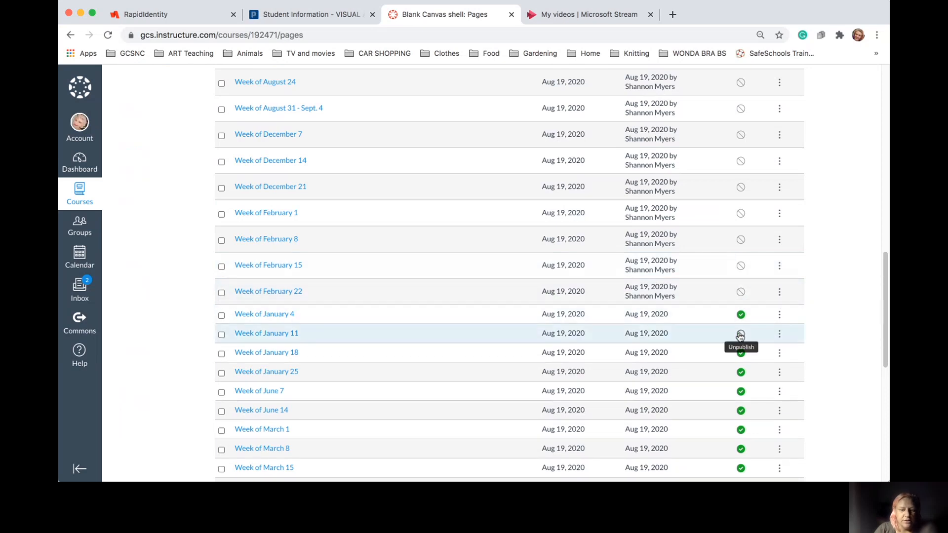
pyautogui.click(741, 315)
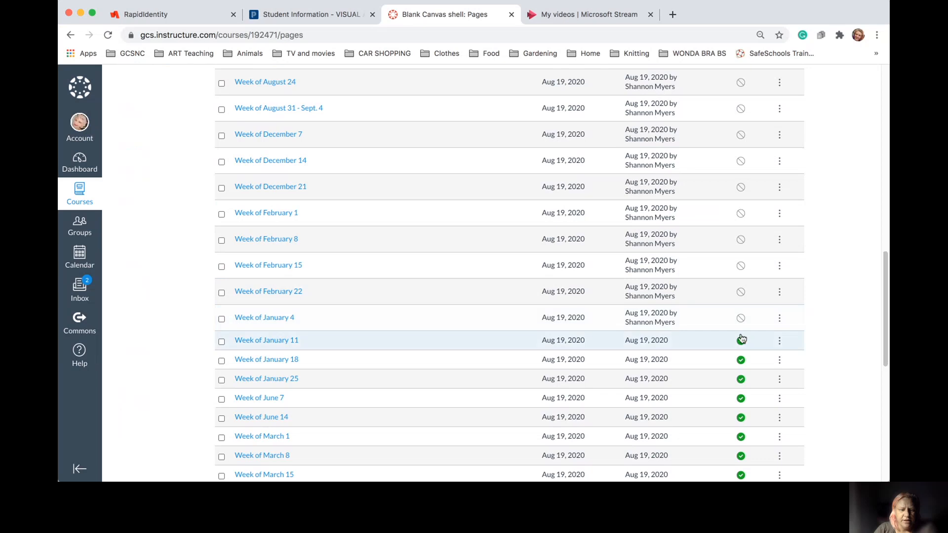
pyautogui.click(741, 367)
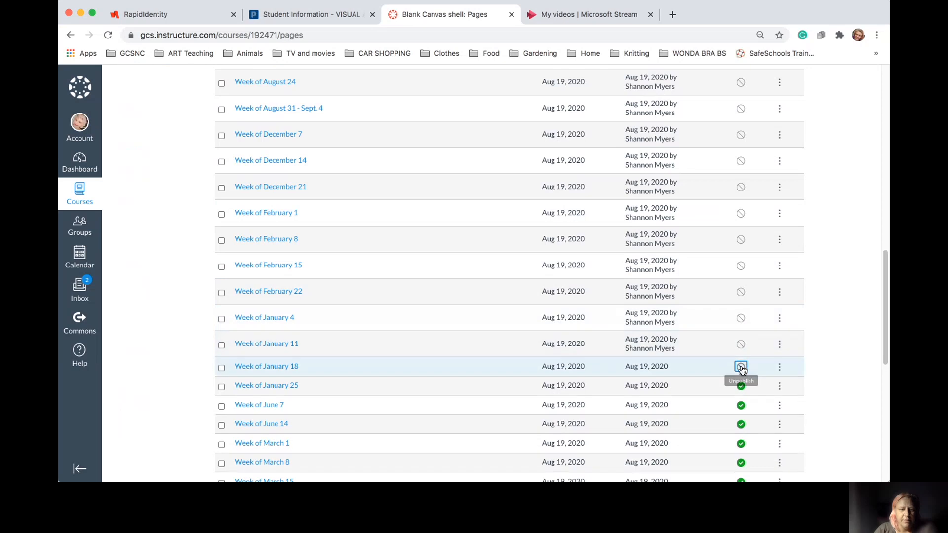
pyautogui.click(742, 394)
# Unpublish the Week of June 7 and 14, March 1 through 29, and May 3 pages
pyautogui.scroll(-5, 744, 398)
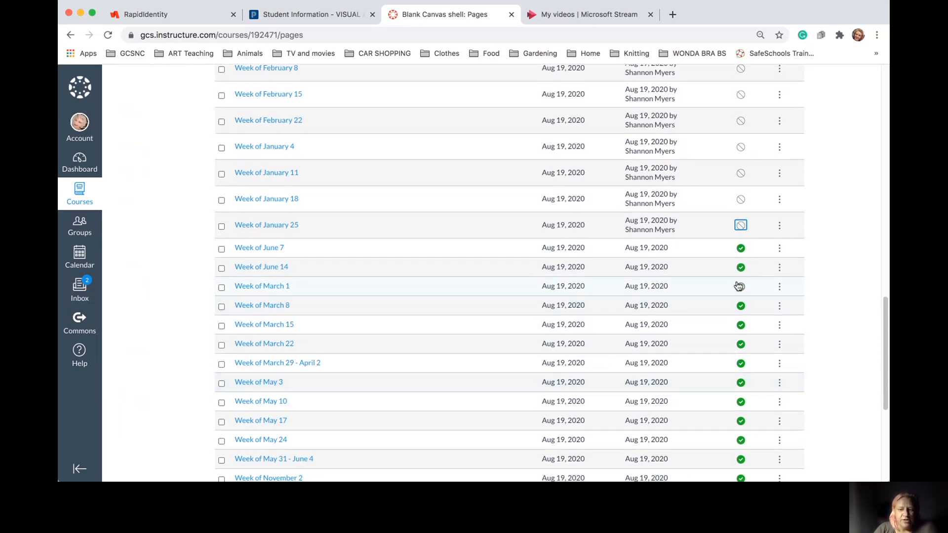
pyautogui.click(742, 249)
pyautogui.click(741, 271)
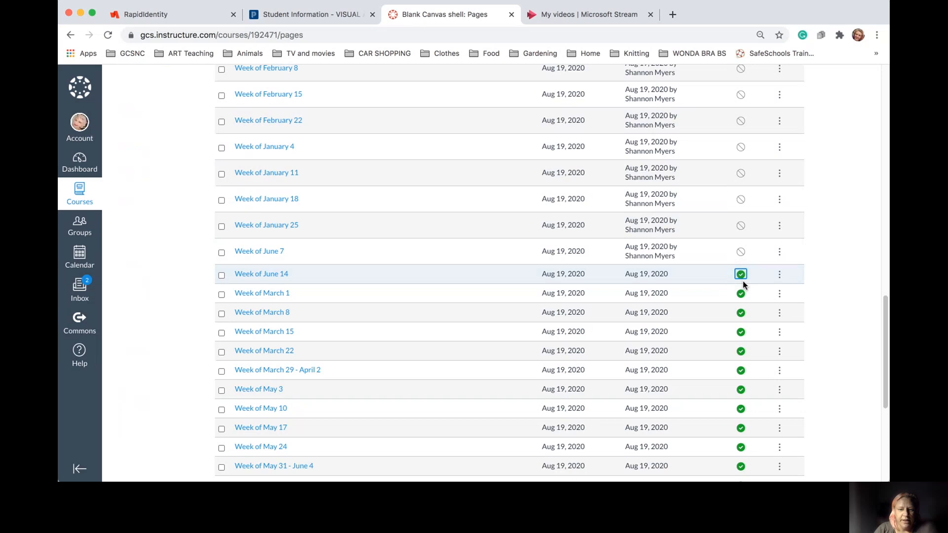
pyautogui.click(743, 320)
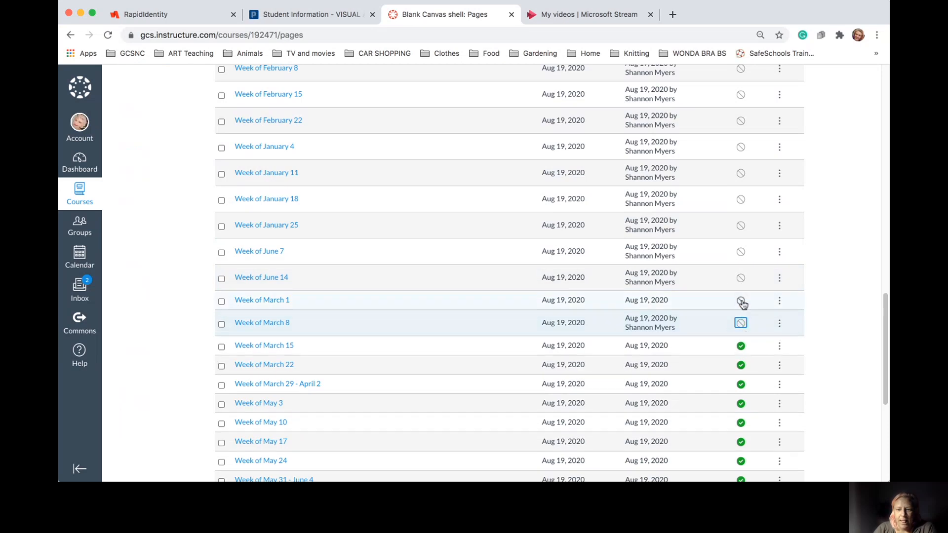
pyautogui.click(741, 300)
pyautogui.click(741, 354)
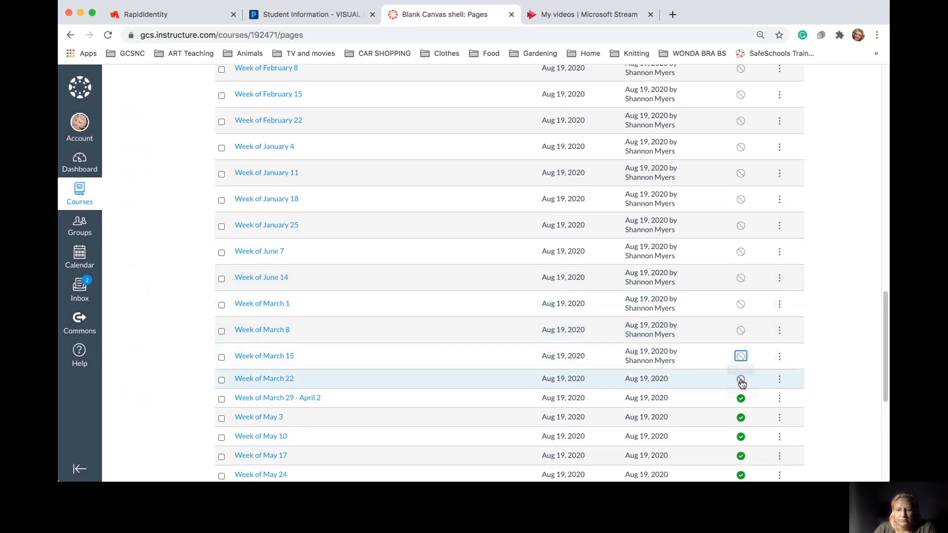
pyautogui.click(741, 378)
pyautogui.click(741, 407)
pyautogui.click(742, 431)
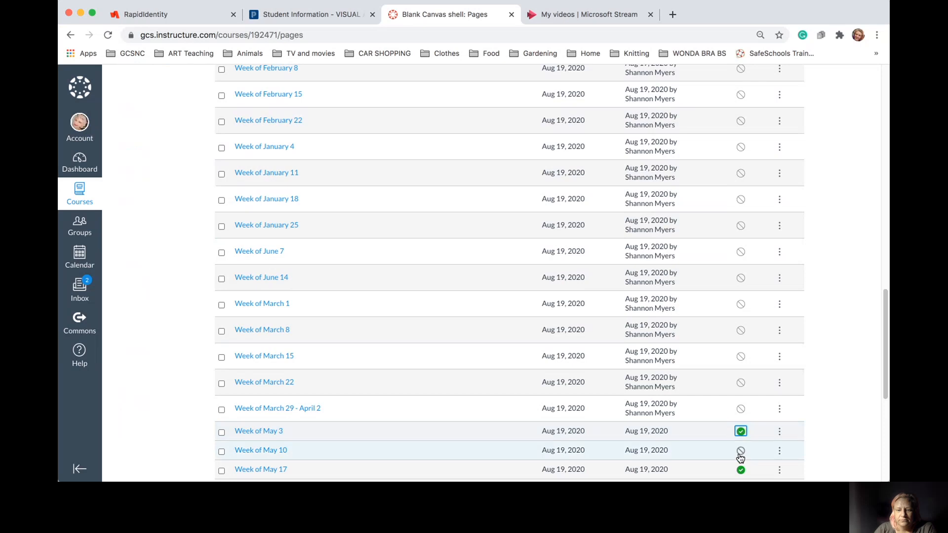
# Unpublish the Week of May 10, 17, 24 and May 31 - June 4 pages
pyautogui.scroll(-4, 741, 454)
pyautogui.scroll(-2, 741, 457)
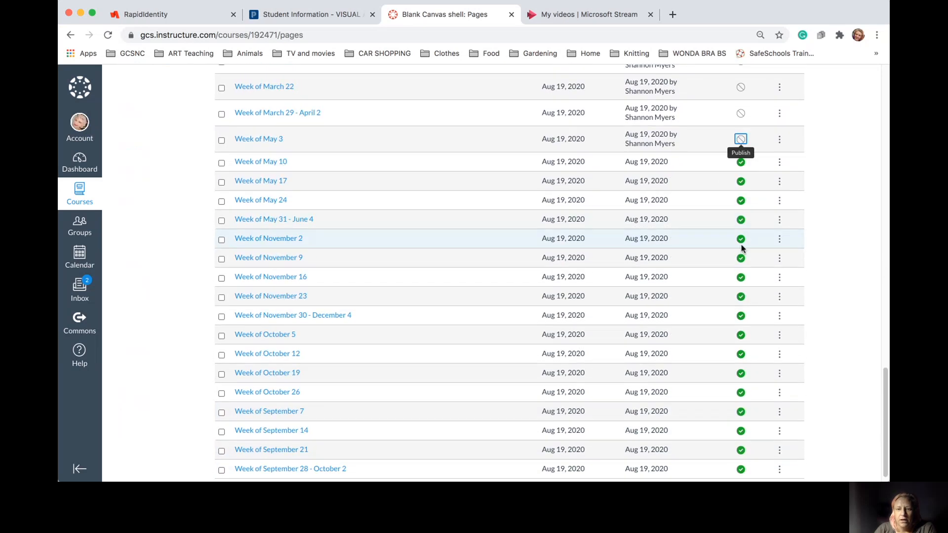
pyautogui.click(741, 163)
pyautogui.click(742, 189)
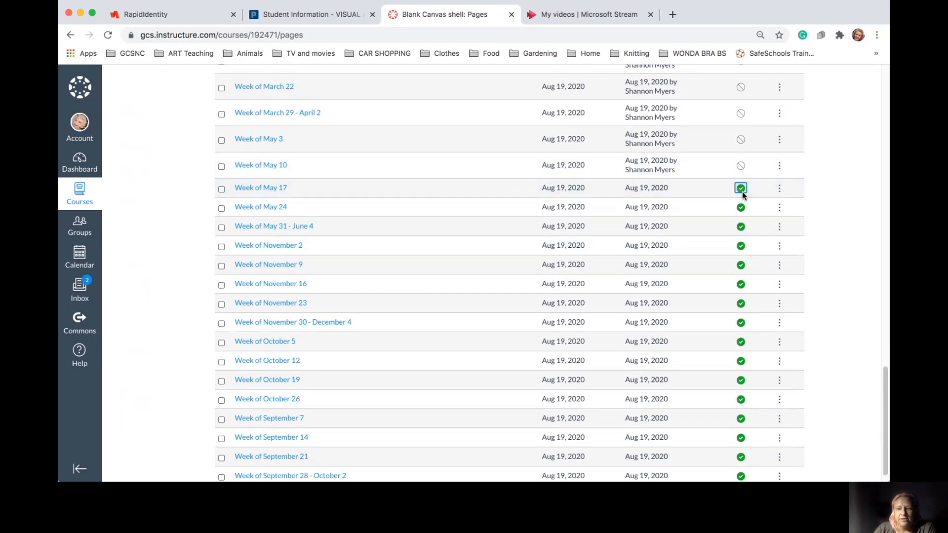
pyautogui.click(742, 227)
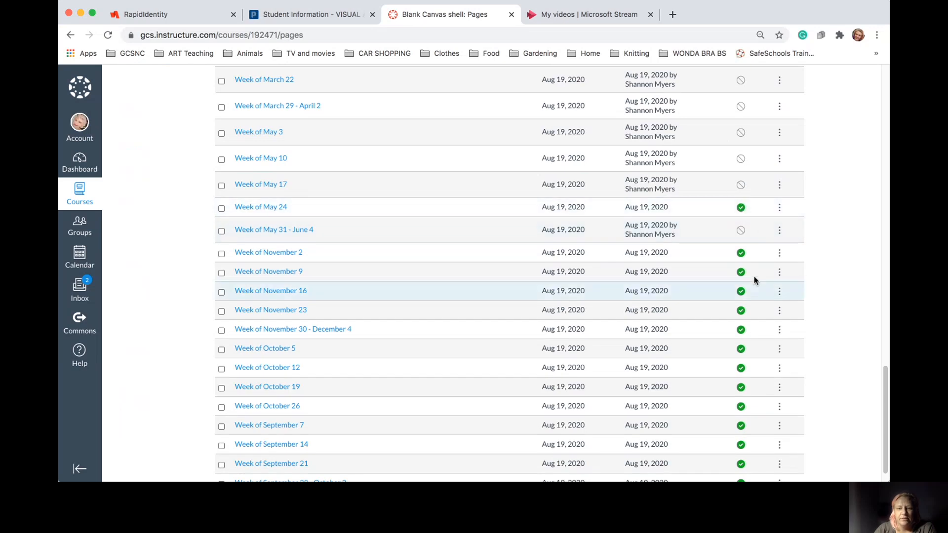
pyautogui.click(742, 207)
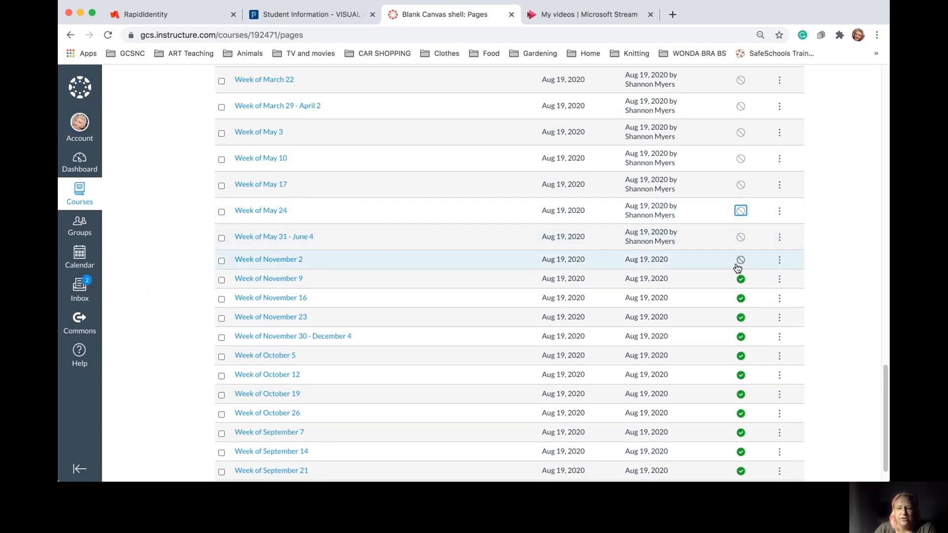
# Unpublish the Week of November 9 through 30 and October 5, 12, 19 pages
pyautogui.click(740, 279)
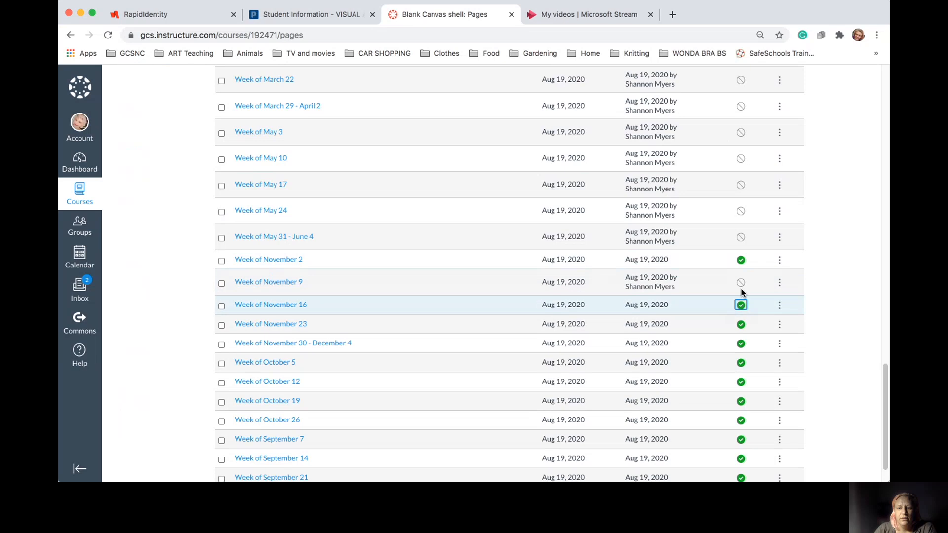
pyautogui.click(741, 262)
pyautogui.click(740, 340)
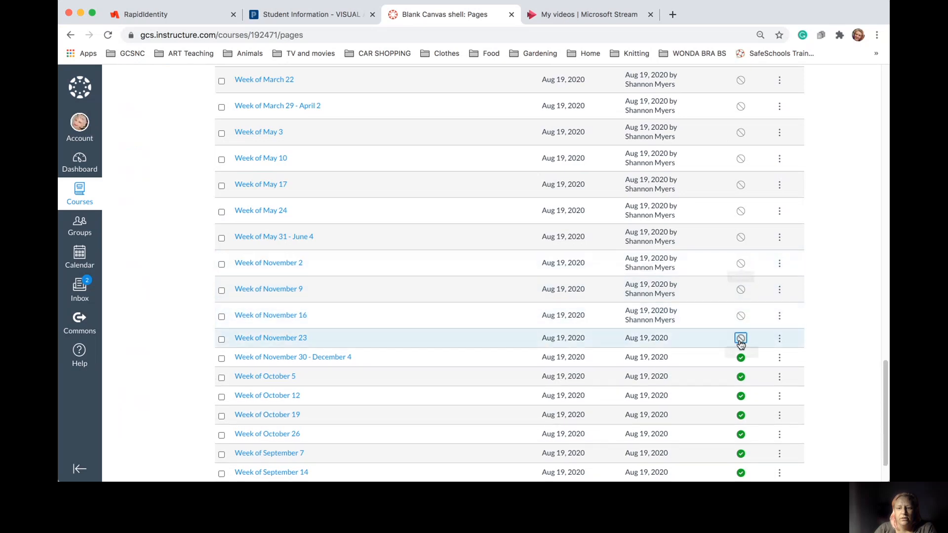
pyautogui.click(740, 365)
pyautogui.click(741, 408)
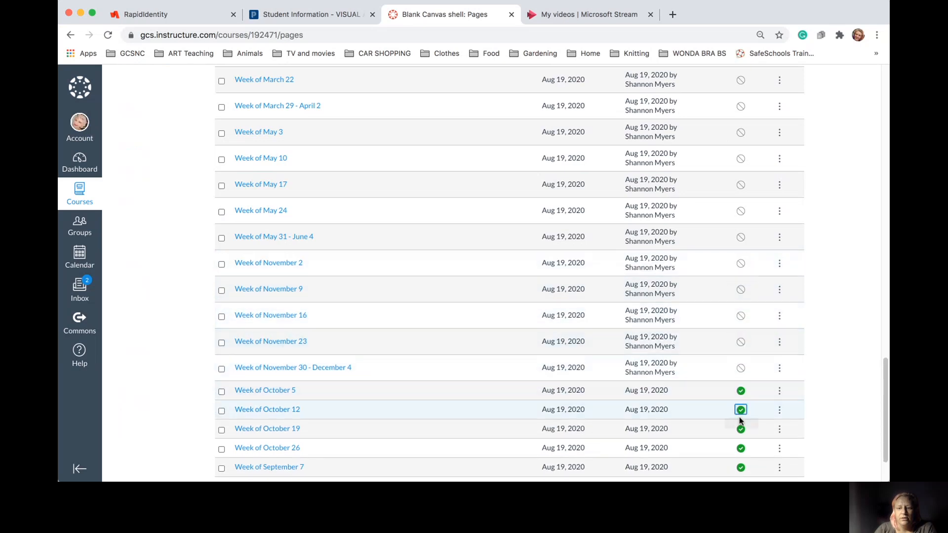
pyautogui.click(741, 392)
pyautogui.click(741, 435)
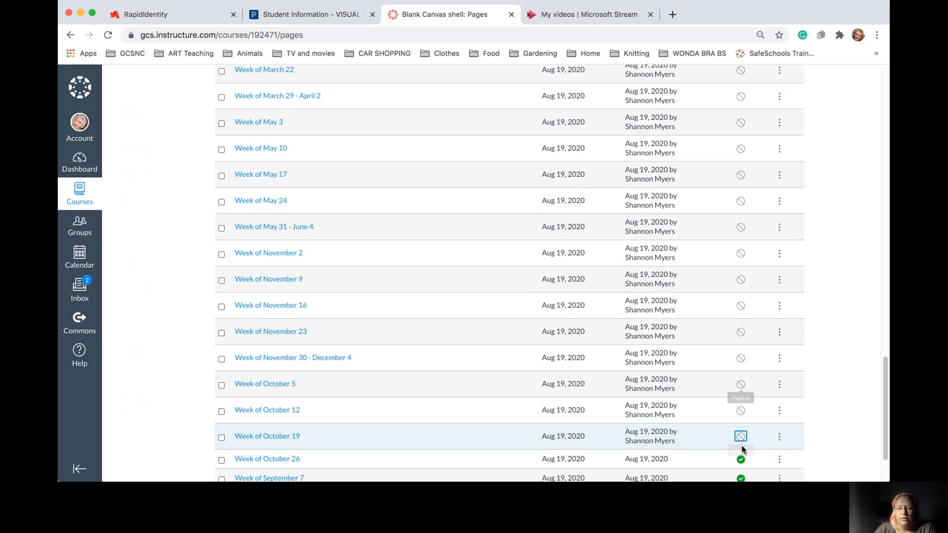
# Unpublish the Week of October 26 and September 7, 14, 21 and 28 pages
pyautogui.scroll(-3, 741, 424)
pyautogui.click(741, 385)
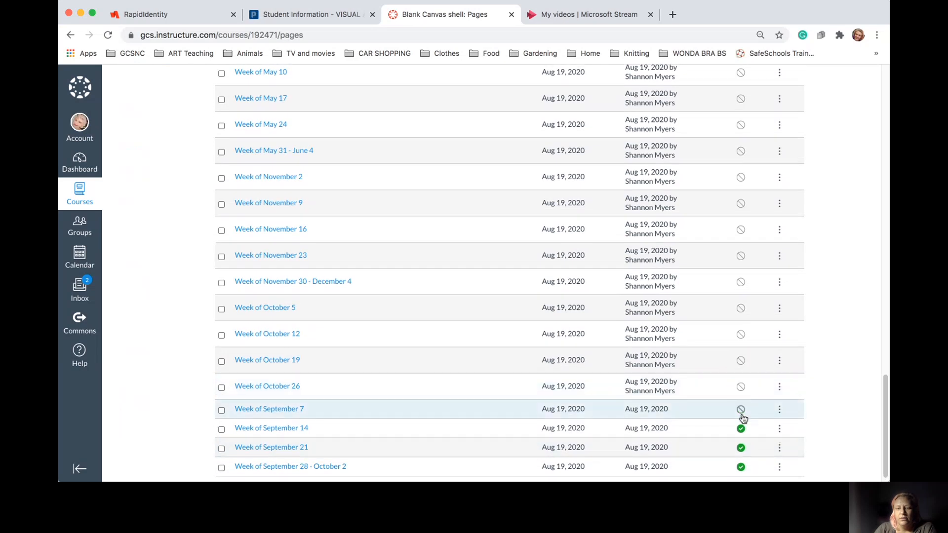
pyautogui.click(741, 428)
pyautogui.click(741, 409)
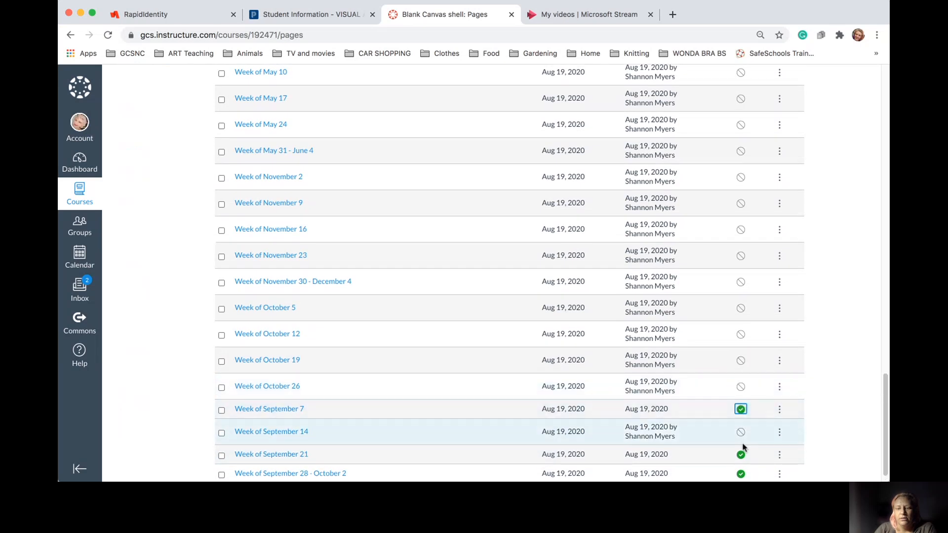
pyautogui.scroll(-1, 743, 447)
pyautogui.click(740, 439)
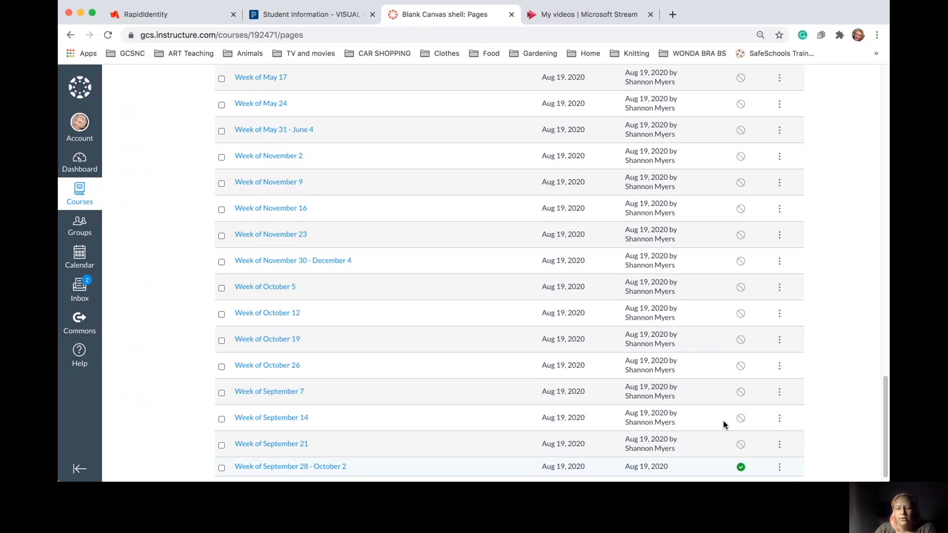
pyautogui.scroll(-1, 716, 390)
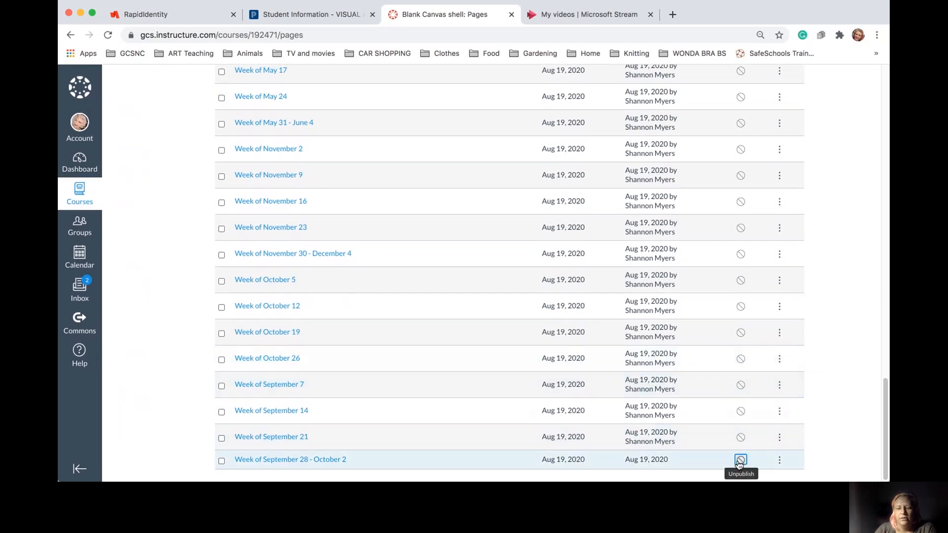
pyautogui.click(740, 459)
pyautogui.scroll(10, 630, 322)
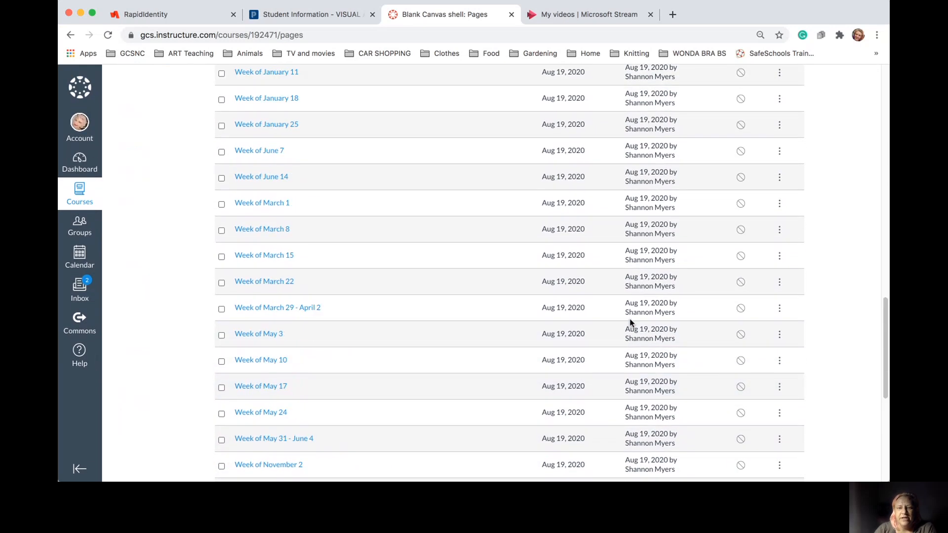
# Unpublish the Week of August 3 page and return to the Blank Canvas shell home page
pyautogui.scroll(7, 630, 322)
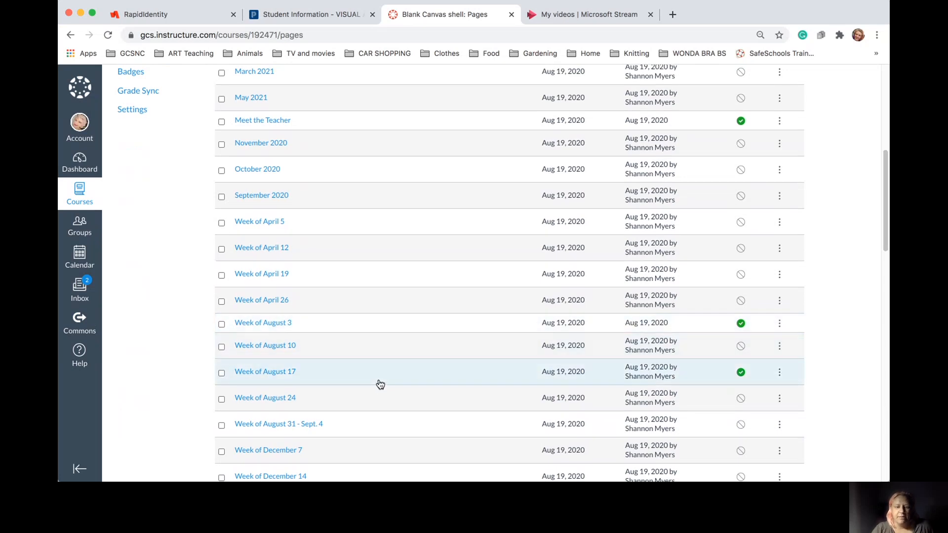
pyautogui.click(740, 323)
pyautogui.scroll(3, 691, 276)
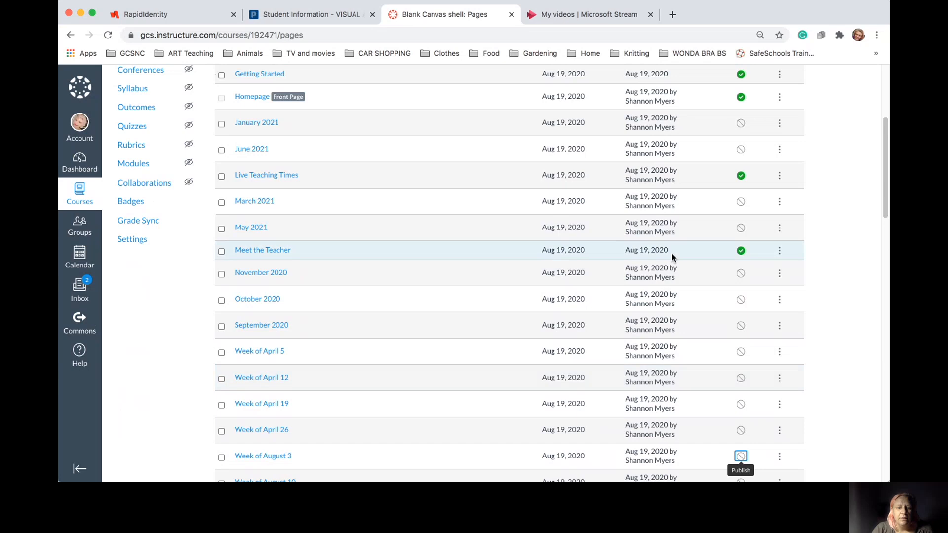
pyautogui.scroll(2, 589, 174)
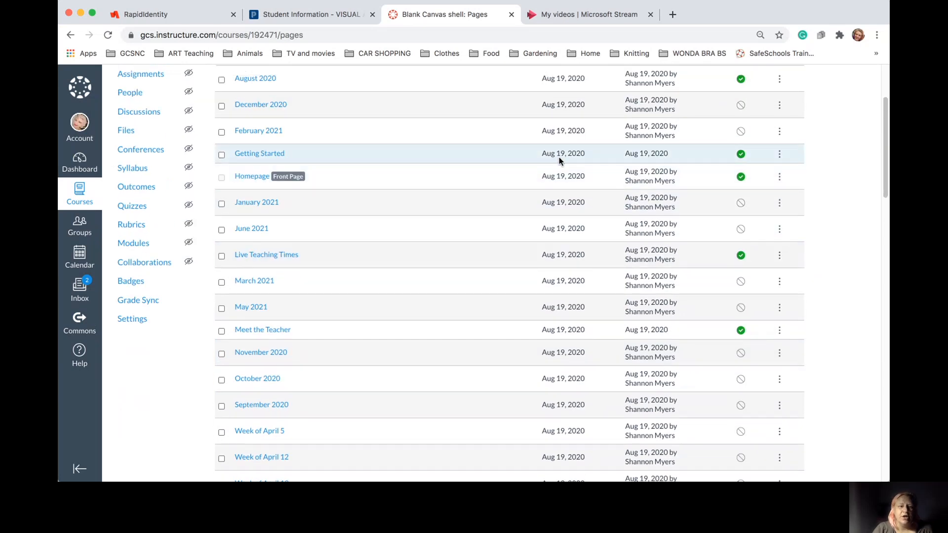
pyautogui.scroll(2, 559, 157)
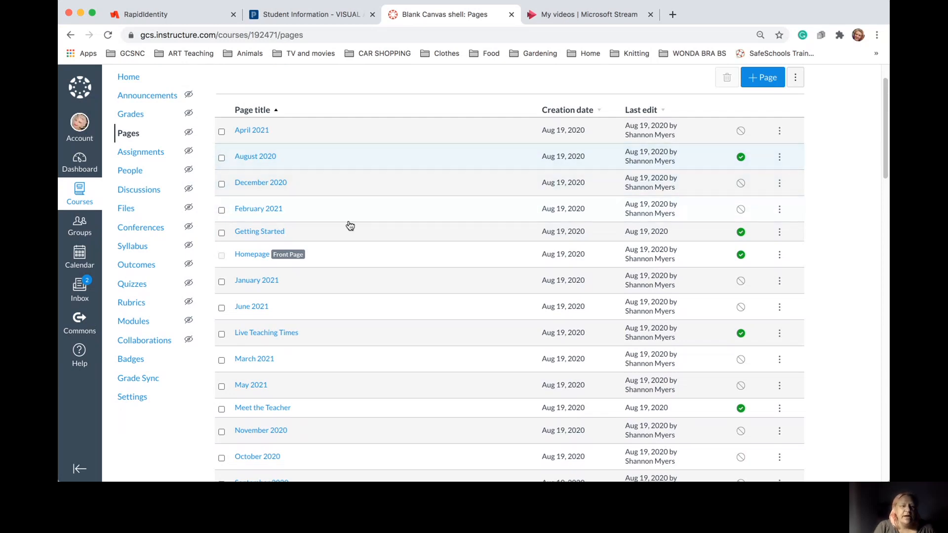
pyautogui.scroll(1, 350, 226)
pyautogui.click(134, 126)
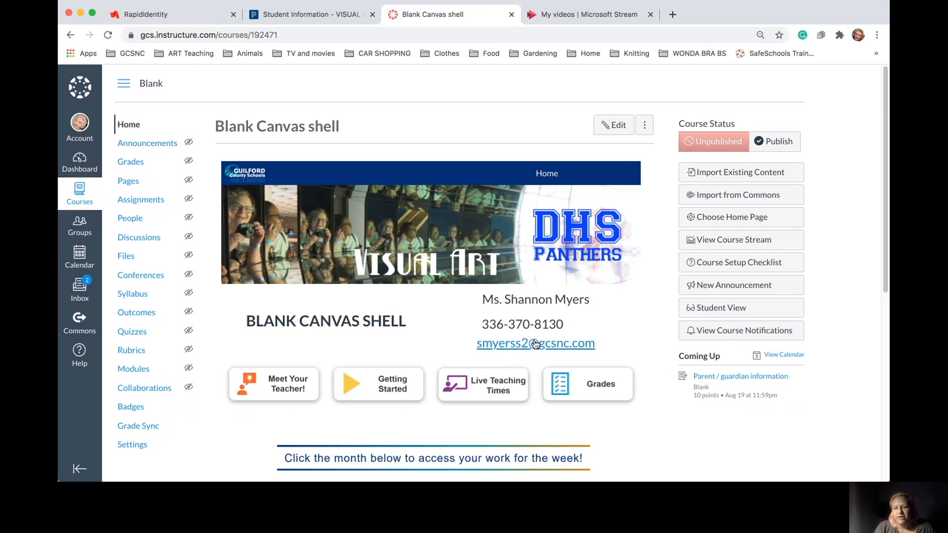
# Preview the course in Student View, leave it, and go to the course Announcements
pyautogui.click(712, 309)
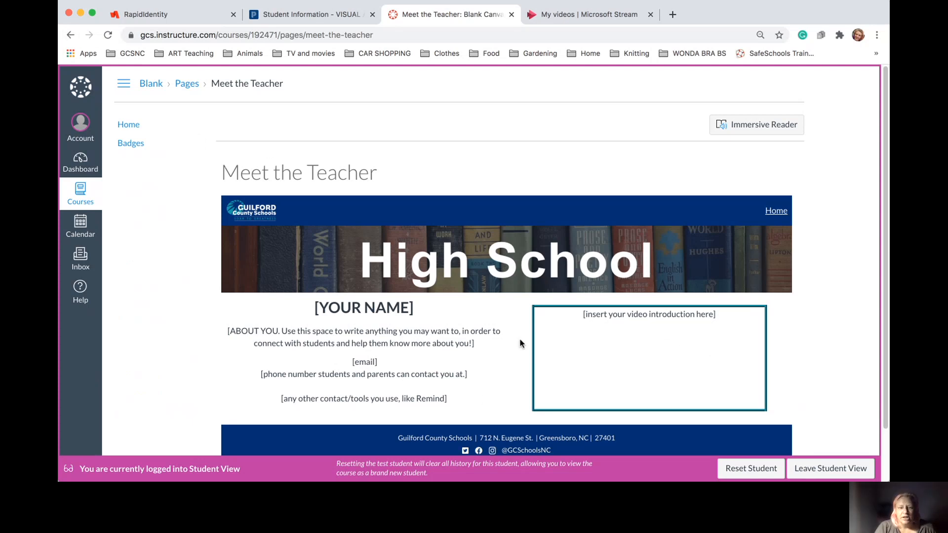
pyautogui.click(812, 473)
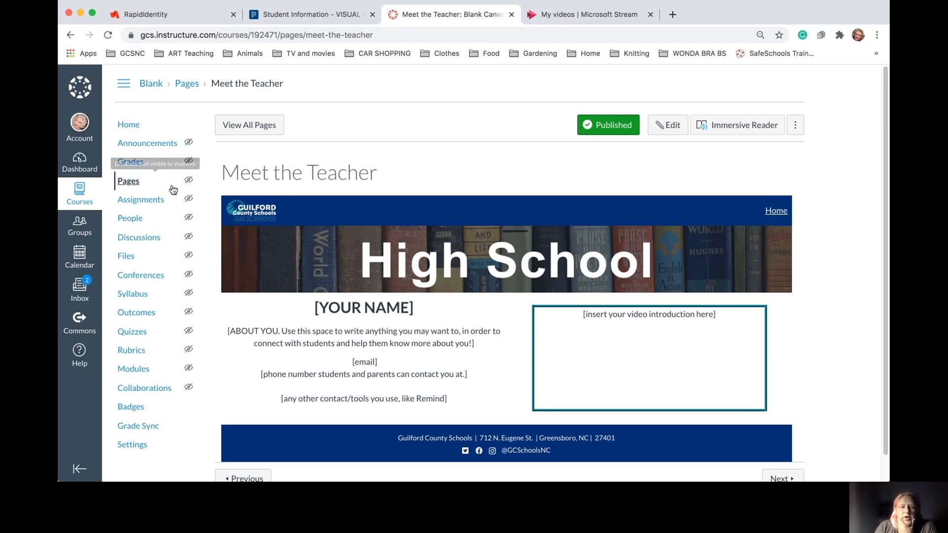
pyautogui.click(157, 144)
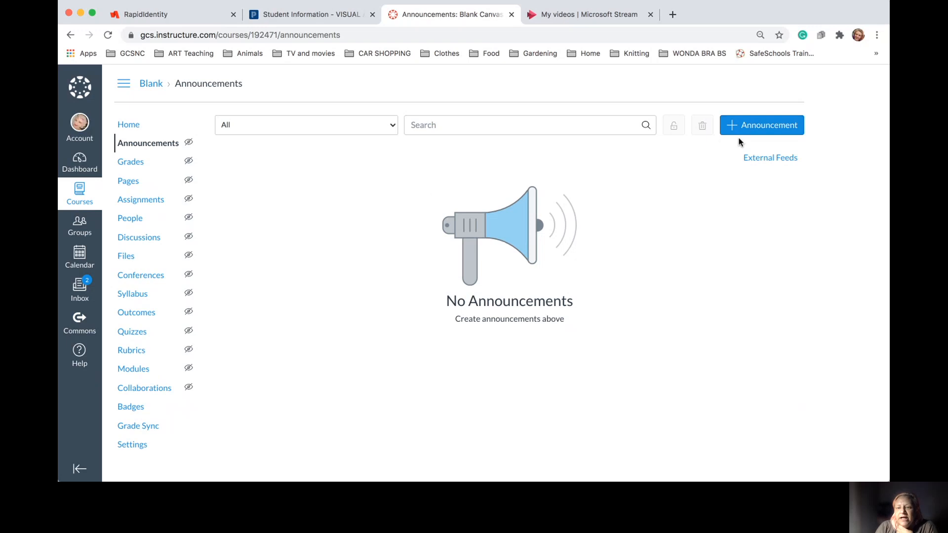
# Start a new announcement titled 'Canvas' with the body text 'cs,cnalfla'
pyautogui.click(723, 127)
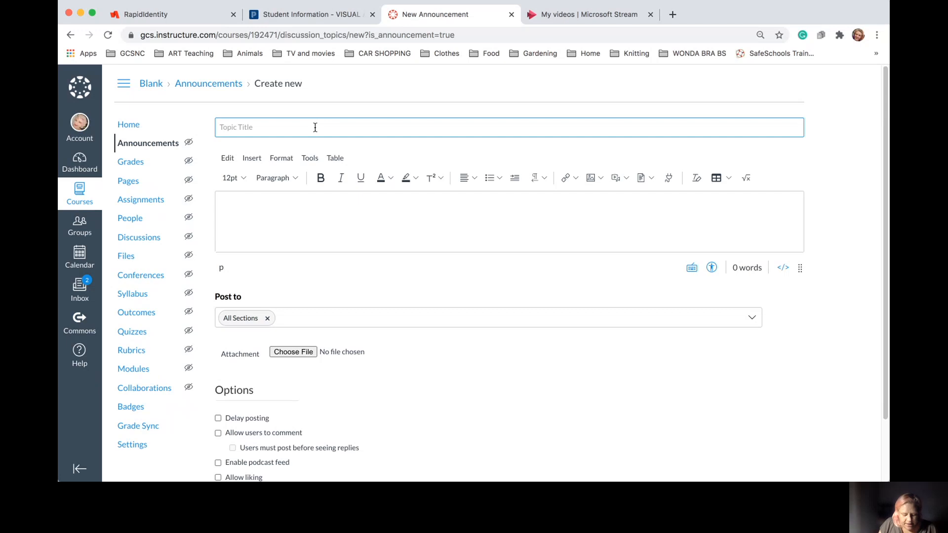
pyautogui.write('Canvas Page creation')
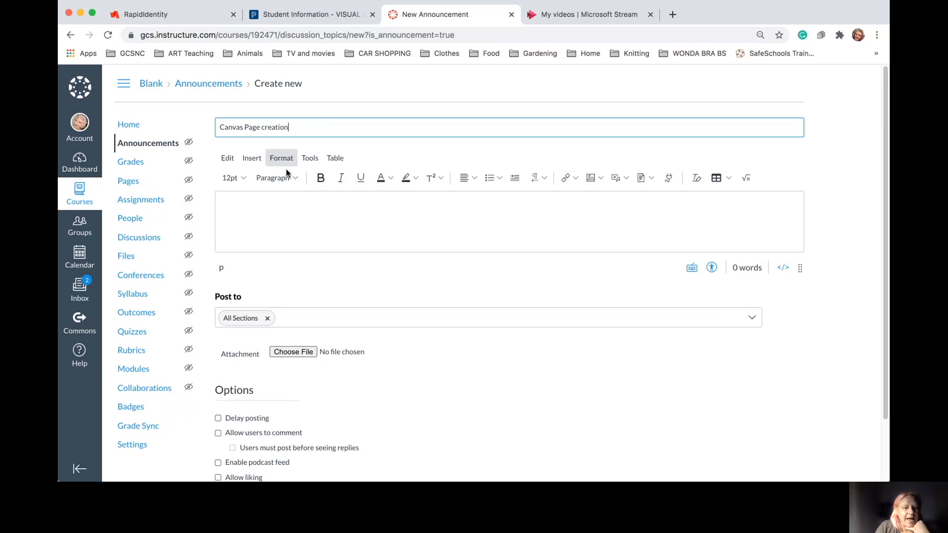
pyautogui.click(285, 198)
pyautogui.write('cs,cnalfla')
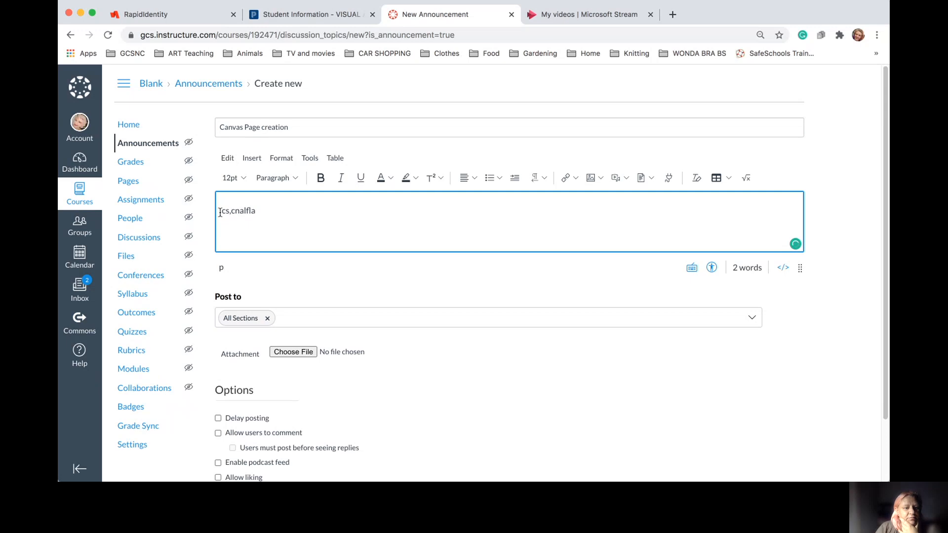
# Select the body text and look through the Link and Document insert options, then dismiss them
pyautogui.moveTo(220, 211); pyautogui.dragTo(267, 212)
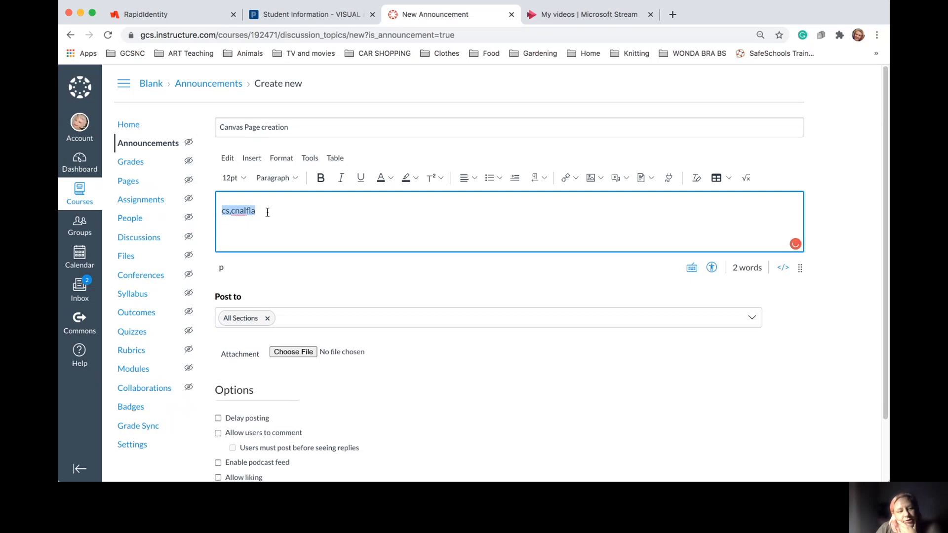
pyautogui.click(573, 181)
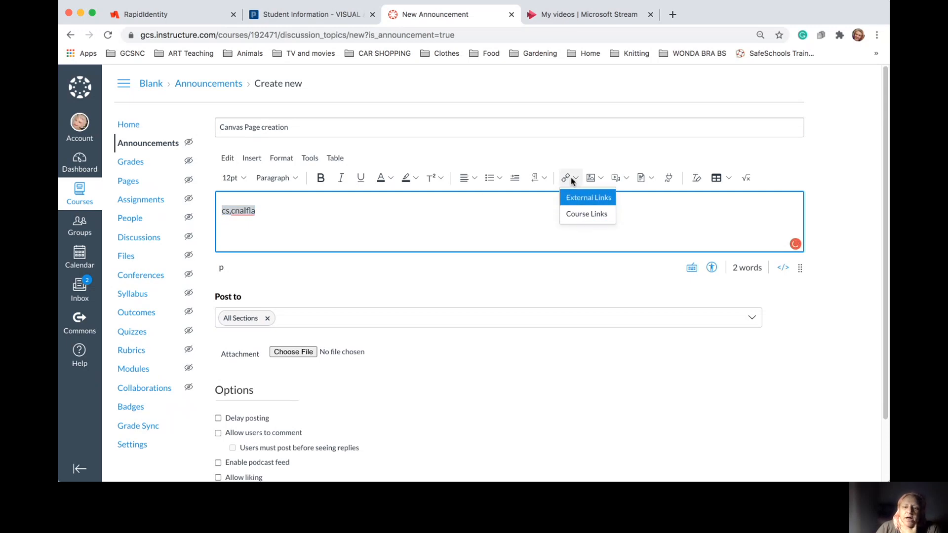
pyautogui.click(650, 177)
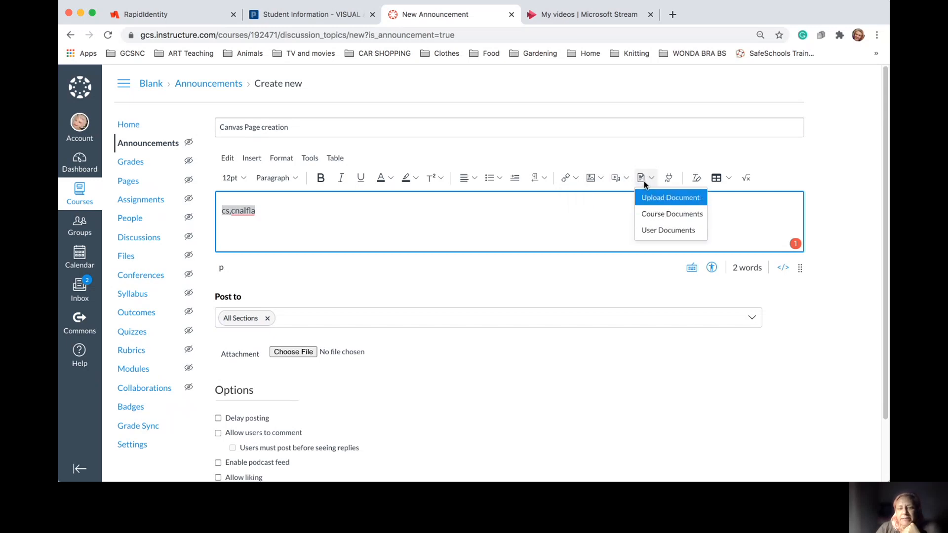
pyautogui.click(455, 216)
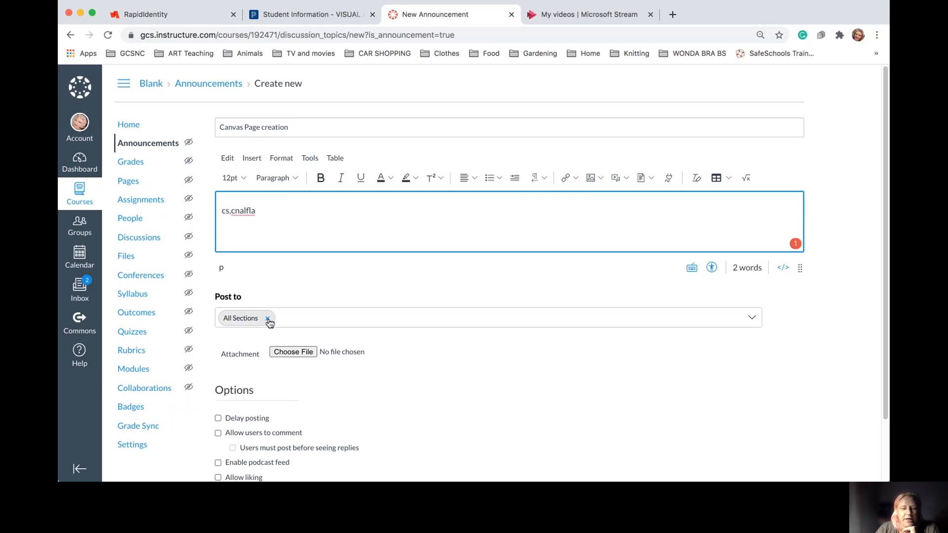
pyautogui.click(755, 319)
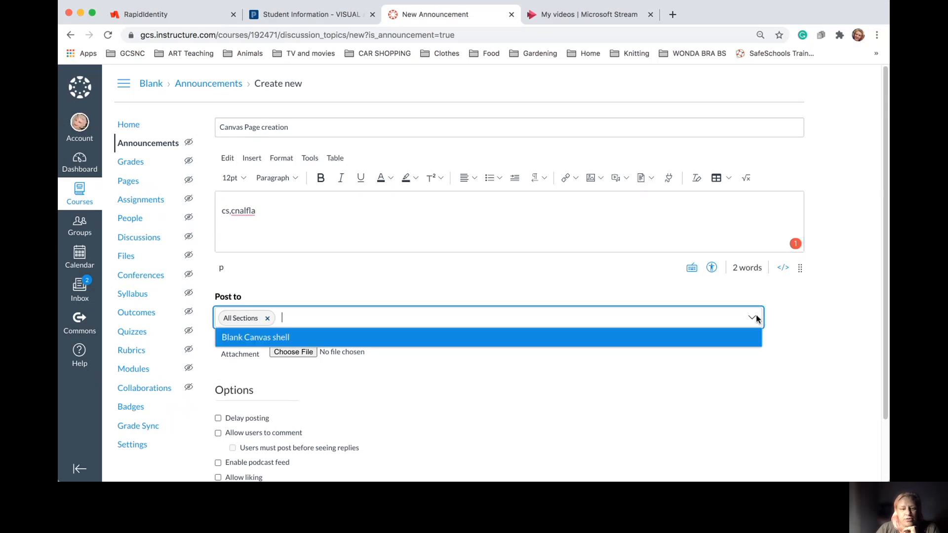
pyautogui.click(402, 340)
pyautogui.scroll(-3, 401, 340)
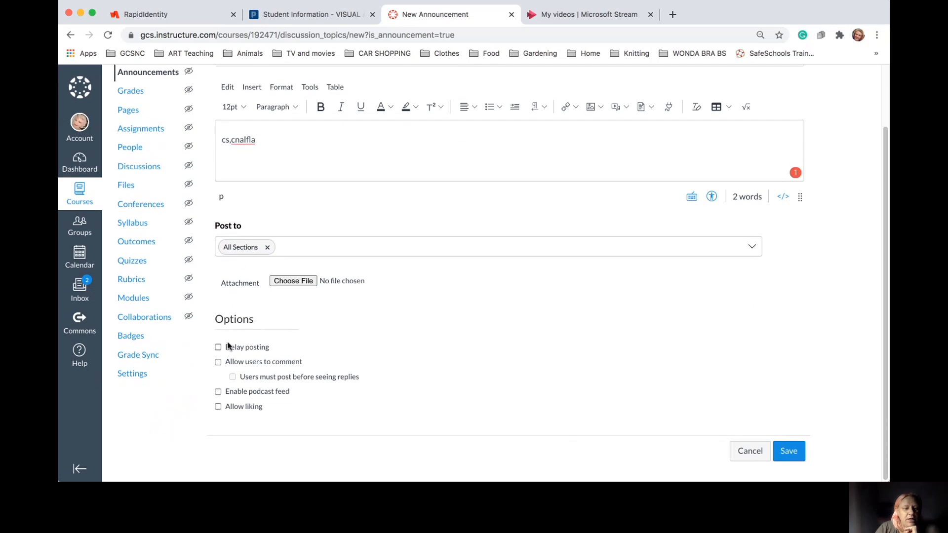
pyautogui.press('super+Tab')
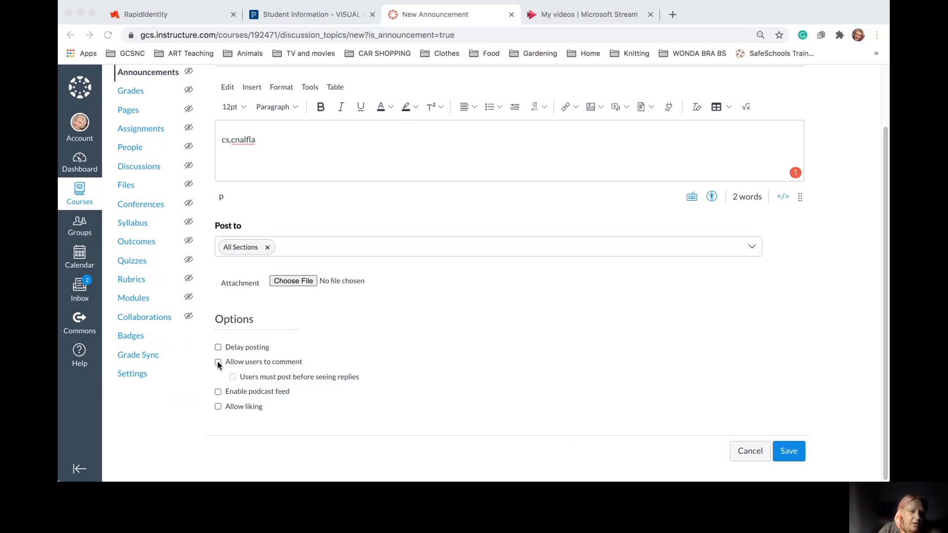
pyautogui.scroll(3, 296, 306)
pyautogui.scroll(-3, 296, 306)
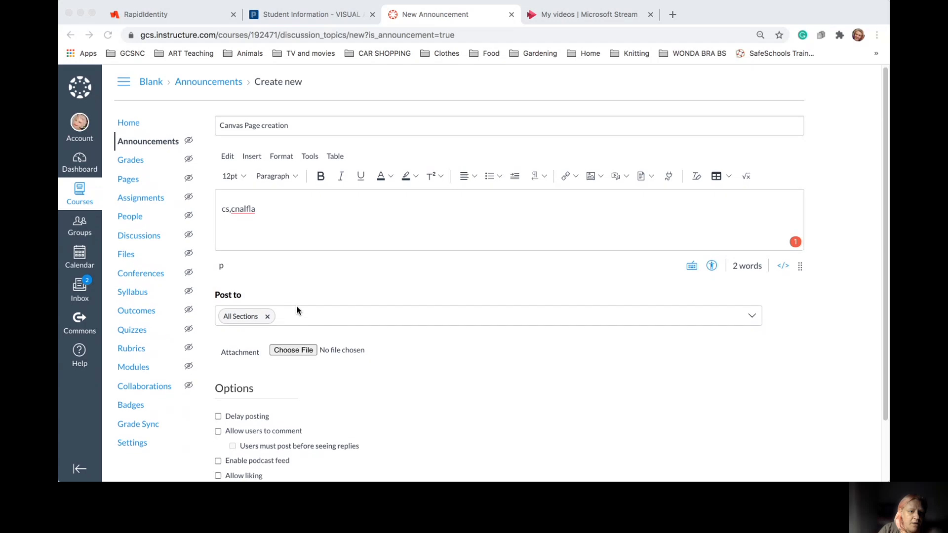
pyautogui.scroll(1, 296, 310)
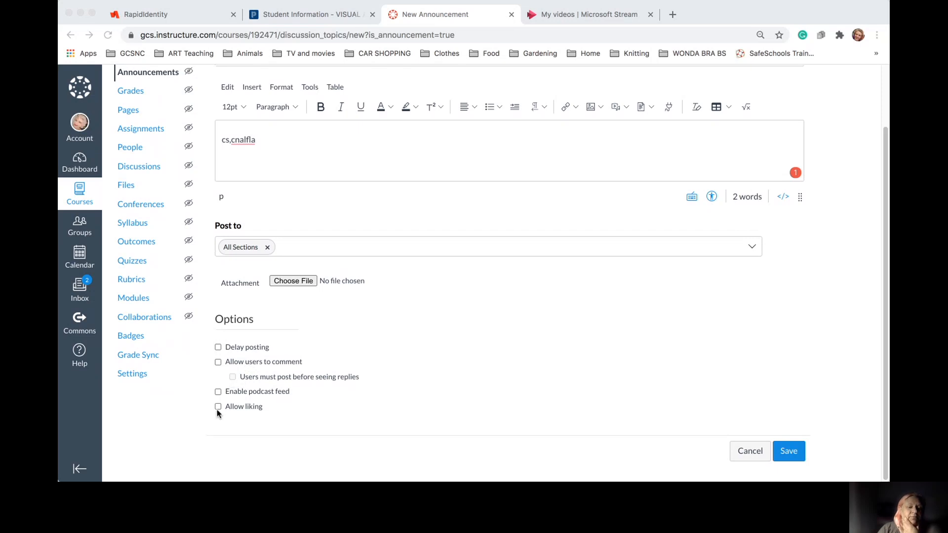
# Enable Delay posting with a Post At time of Aug 20 at 8:00 am
pyautogui.click(219, 347)
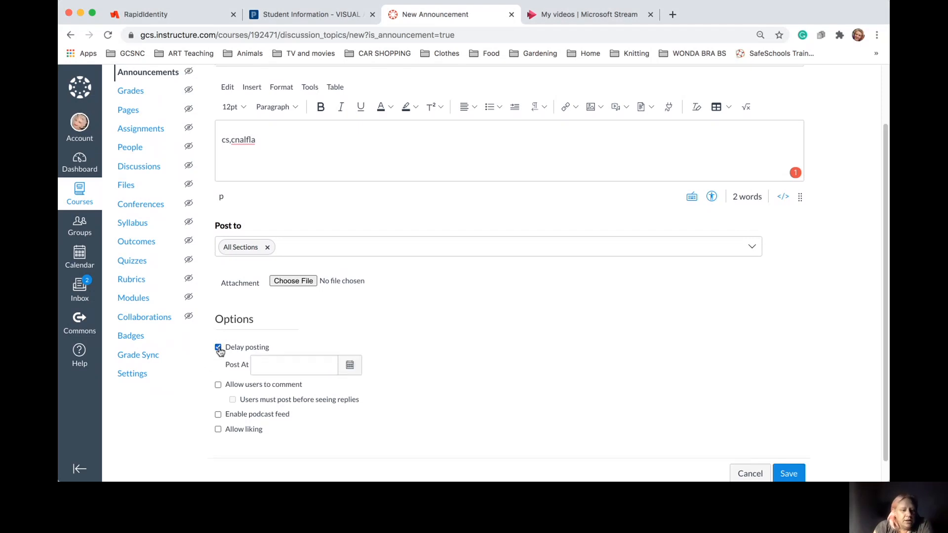
pyautogui.click(351, 365)
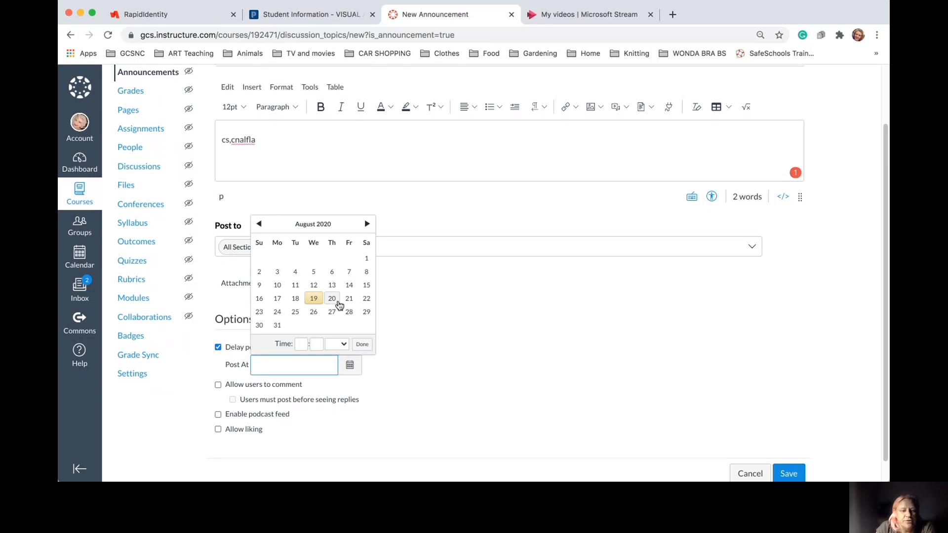
pyautogui.click(333, 301)
pyautogui.click(303, 346)
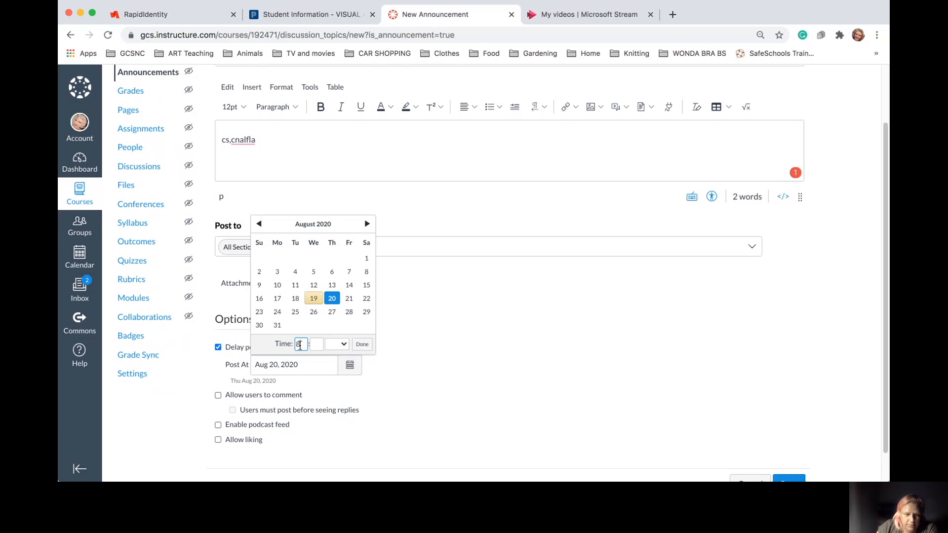
pyautogui.click(344, 344)
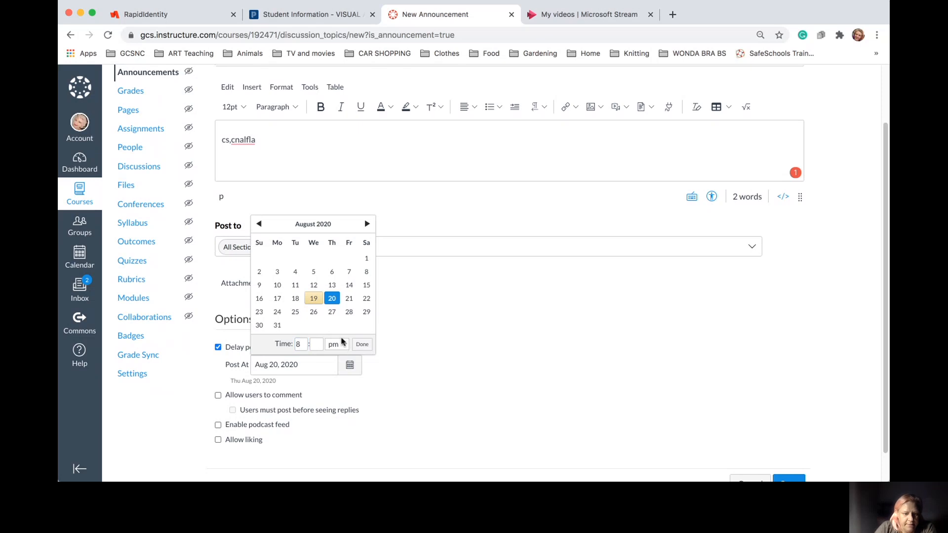
pyautogui.click(343, 342)
pyautogui.click(359, 346)
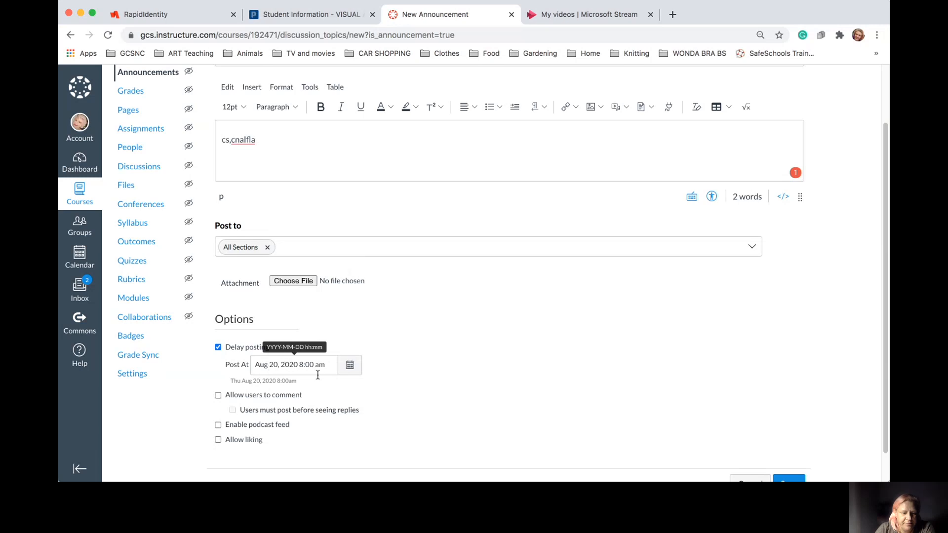
# Save the delayed Canvas Page creation announcement
pyautogui.scroll(-1, 444, 368)
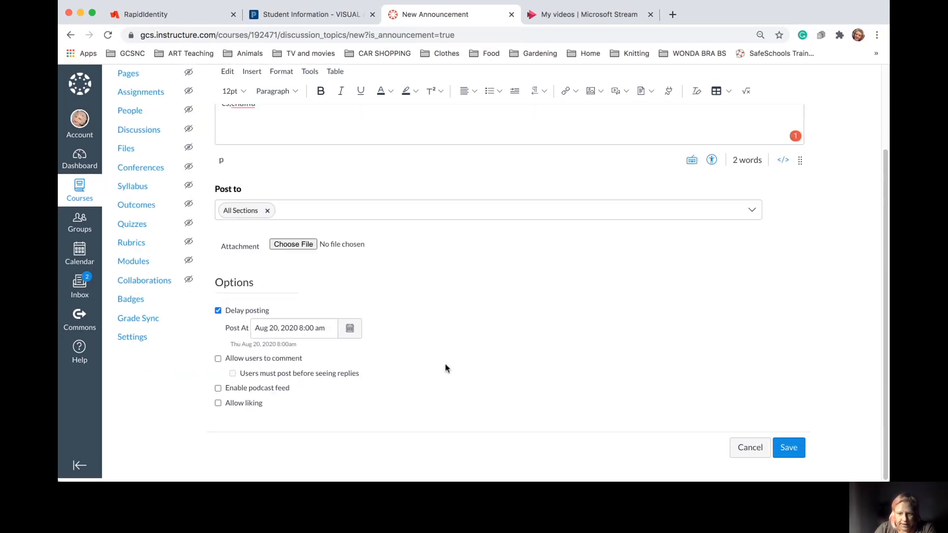
pyautogui.click(790, 452)
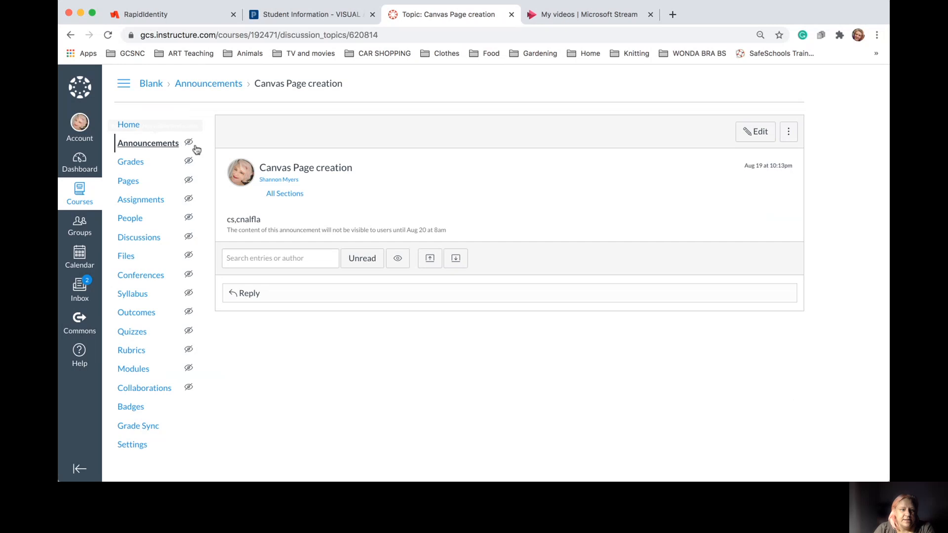
pyautogui.moveTo(190, 143)
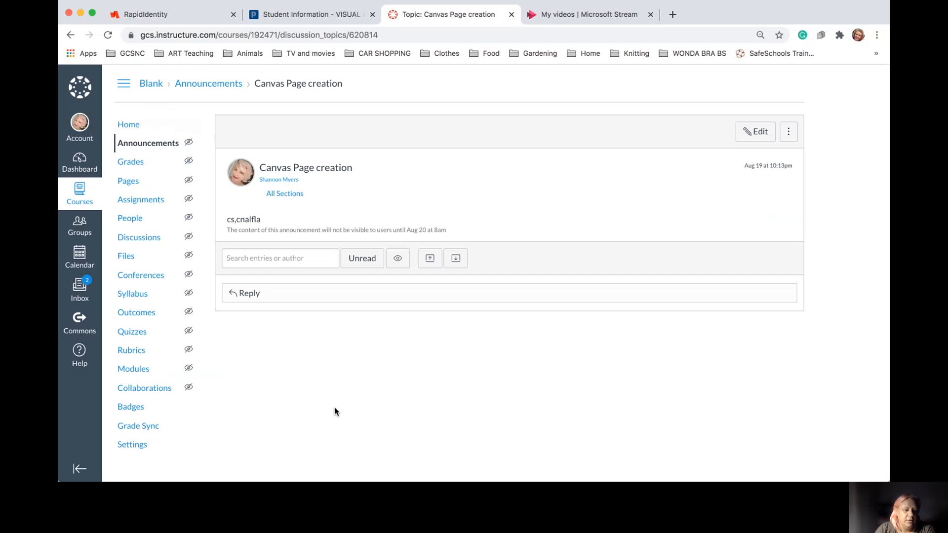
pyautogui.scroll(-1, 336, 412)
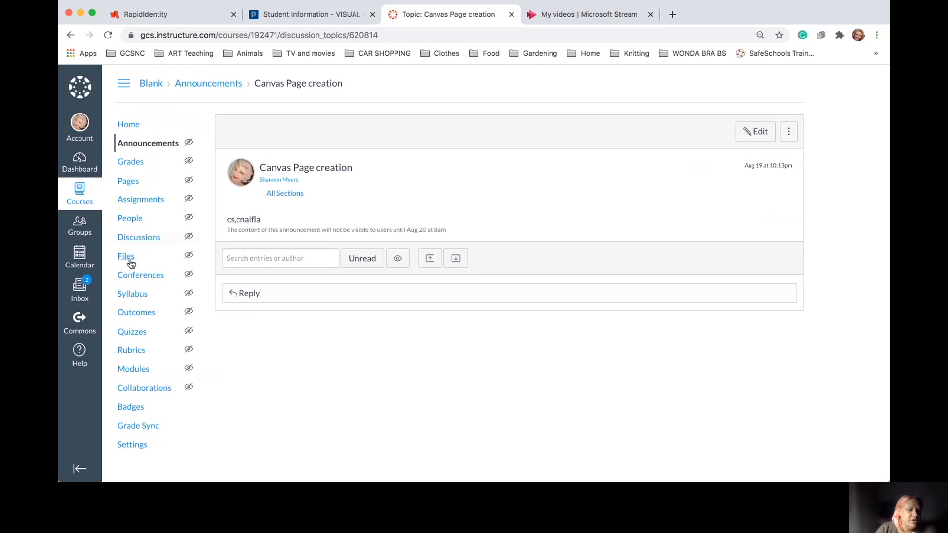
# Go to the course Settings and pick Aug 17 in the Starts date calendar
pyautogui.click(146, 447)
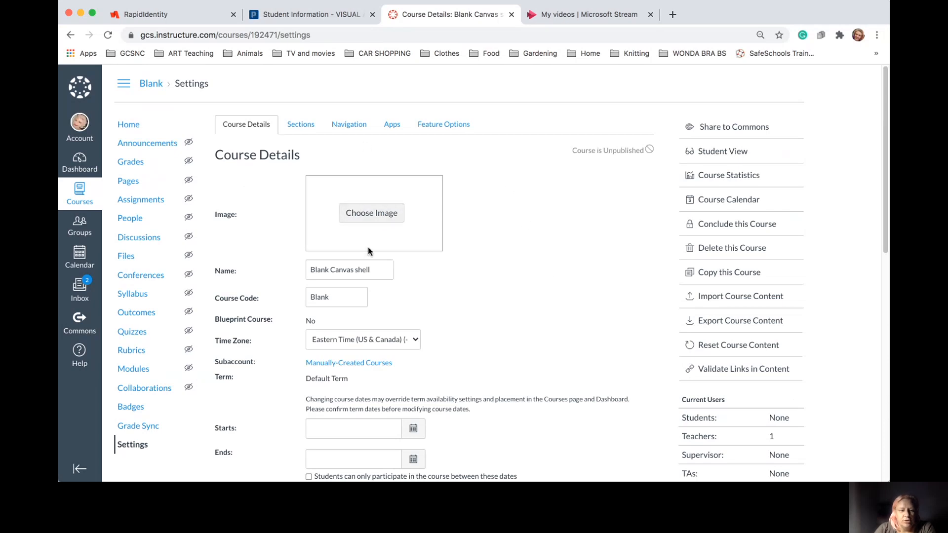
pyautogui.scroll(-3, 499, 360)
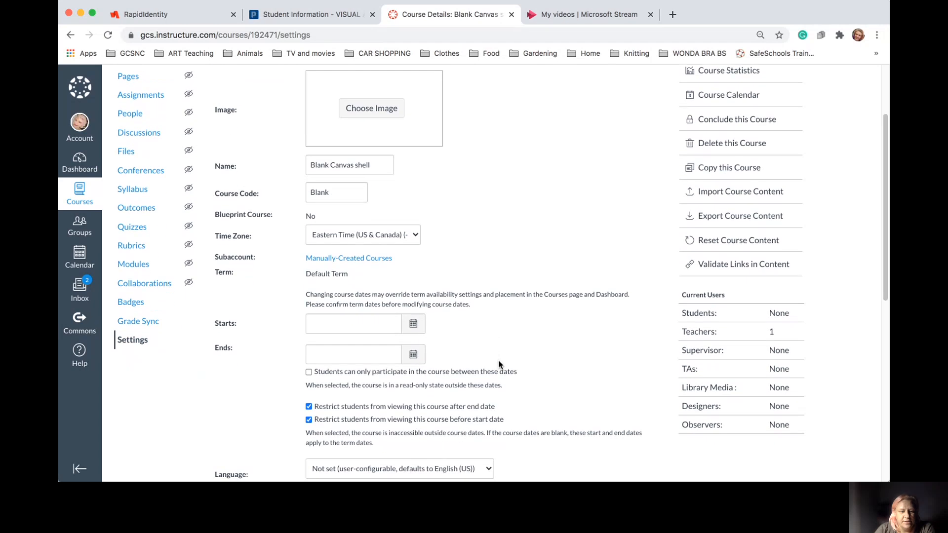
pyautogui.click(413, 324)
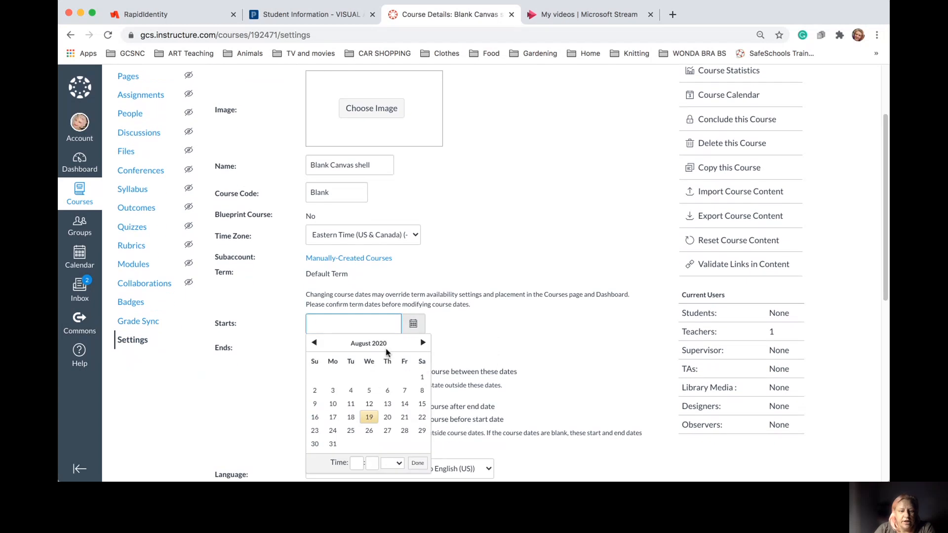
pyautogui.click(333, 417)
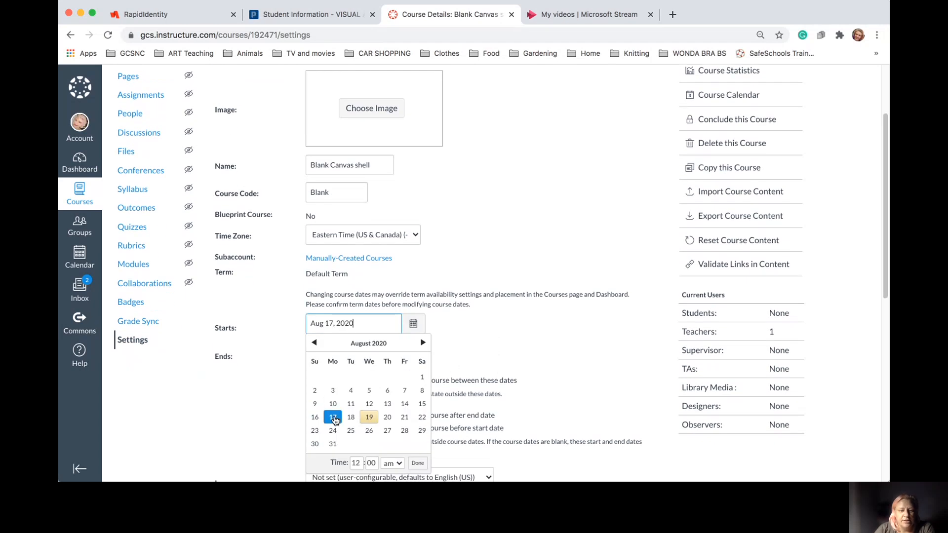
pyautogui.click(414, 323)
# Change the course start date to Jun 30, 2021
pyautogui.click(414, 324)
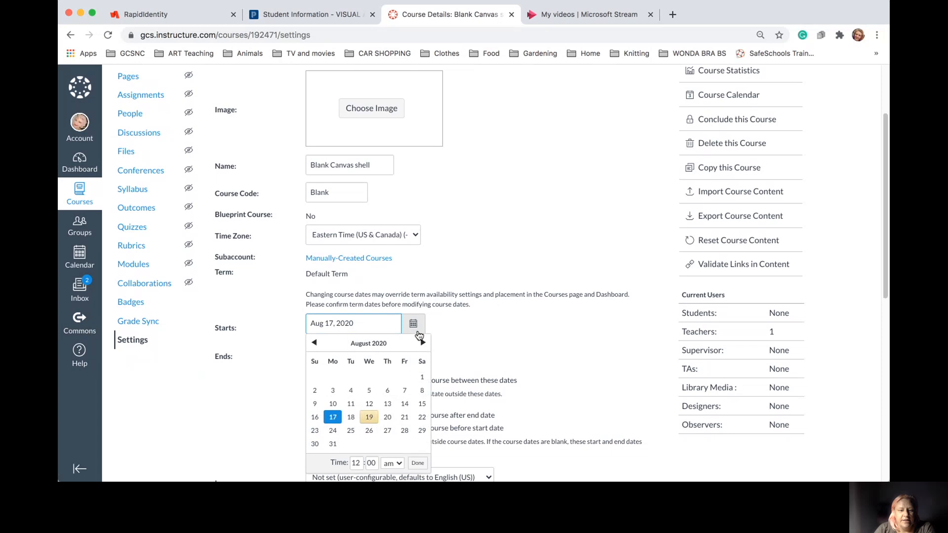
pyautogui.click(423, 342)
pyautogui.click(423, 343)
pyautogui.click(423, 342)
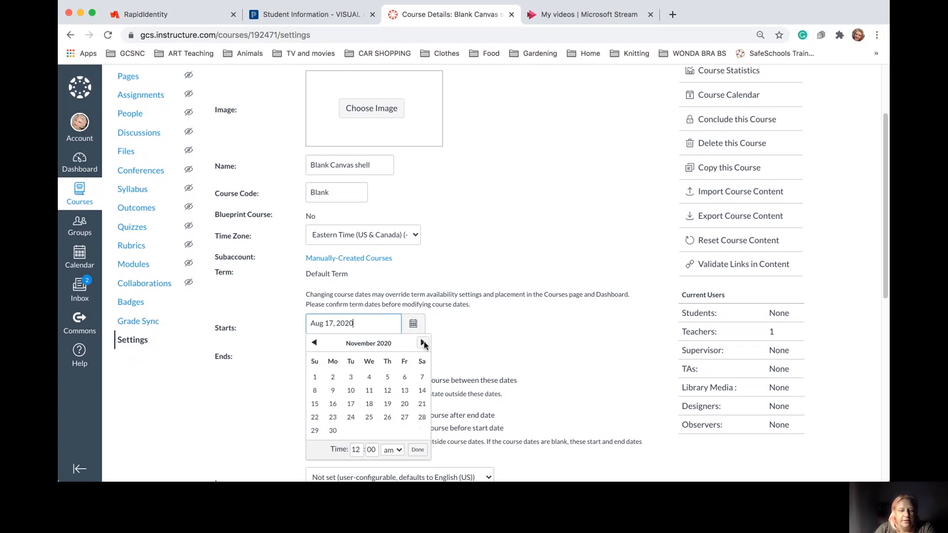
pyautogui.click(423, 342)
pyautogui.click(423, 342)
pyautogui.click(423, 342)
pyautogui.click(422, 342)
pyautogui.click(423, 343)
pyautogui.click(423, 343)
pyautogui.click(422, 342)
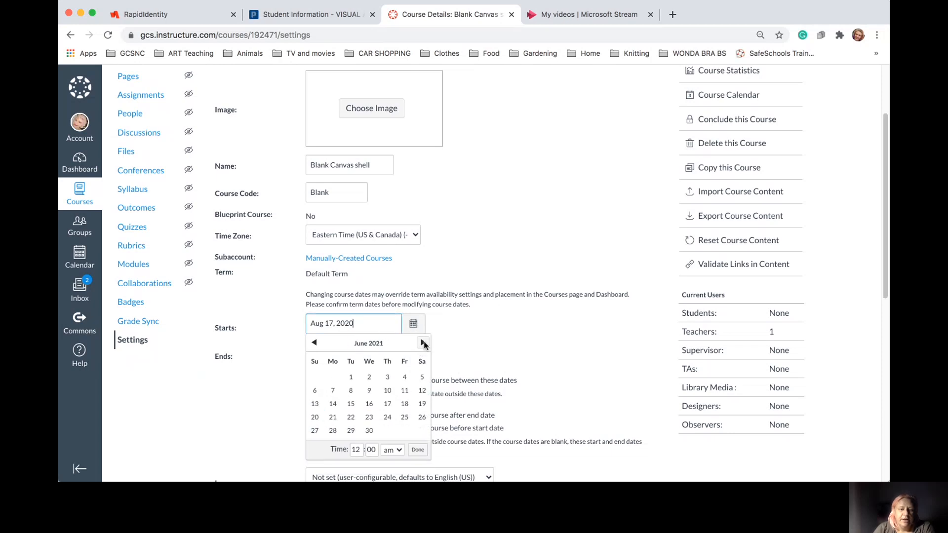
pyautogui.click(370, 431)
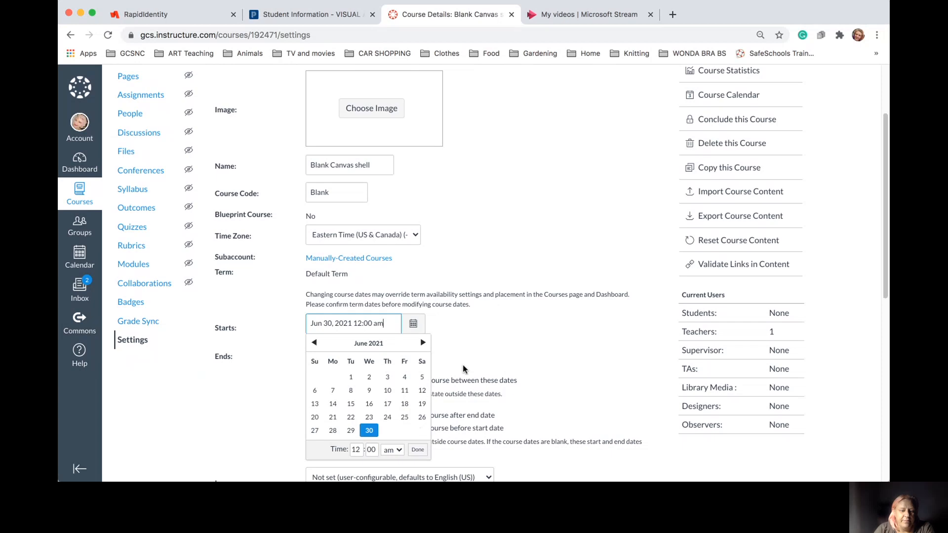
pyautogui.click(418, 450)
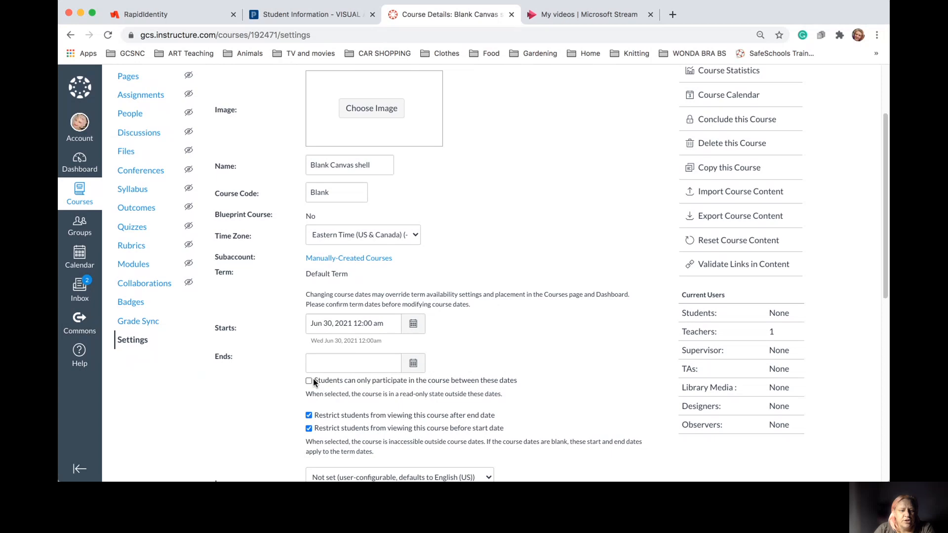
# Set the course start date back to Aug 17, 2020
pyautogui.click(413, 324)
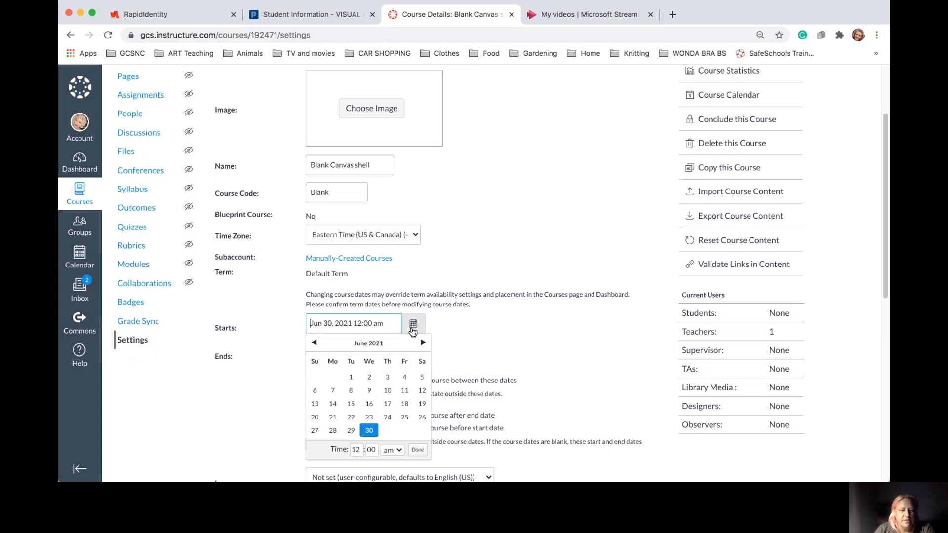
pyautogui.click(314, 343)
pyautogui.click(314, 343)
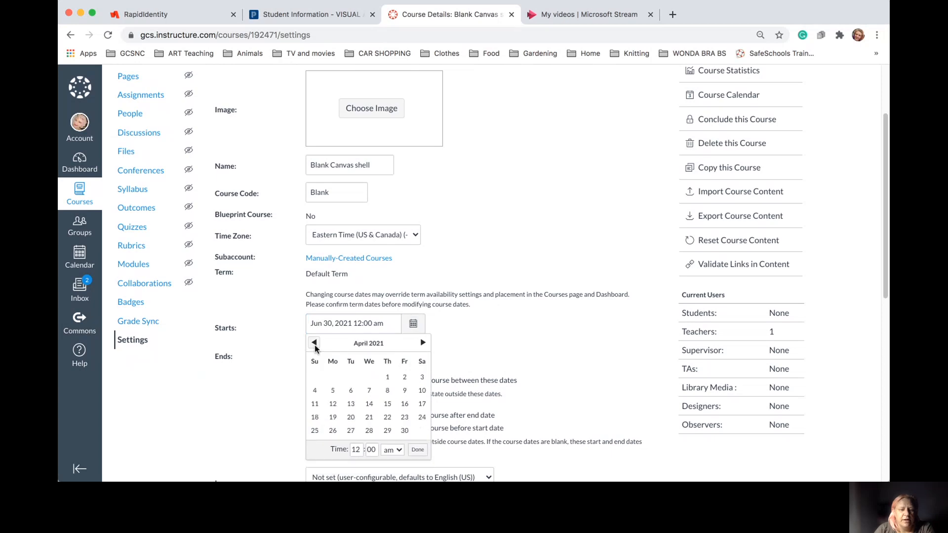
pyautogui.click(314, 345)
pyautogui.click(314, 345)
pyautogui.click(315, 344)
pyautogui.click(314, 344)
pyautogui.click(314, 344)
pyautogui.click(314, 345)
pyautogui.click(314, 344)
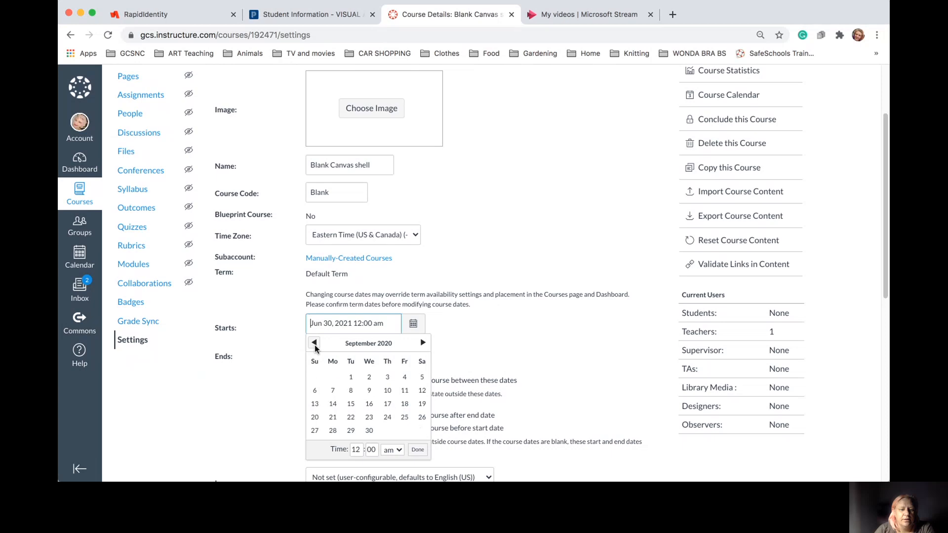
pyautogui.click(314, 344)
pyautogui.click(333, 417)
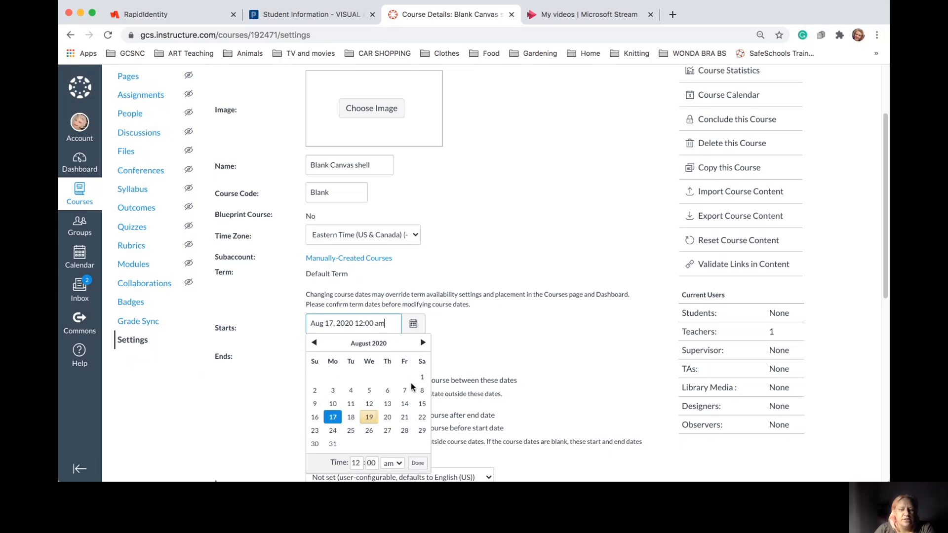
# Set the course end date to Jun 30, 2021
pyautogui.click(475, 368)
pyautogui.click(414, 364)
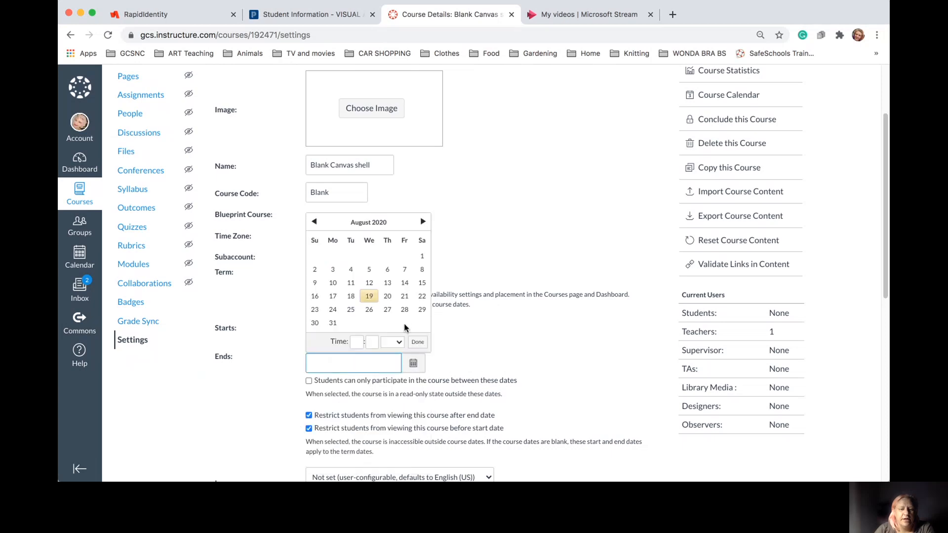
pyautogui.click(422, 223)
pyautogui.click(423, 222)
pyautogui.click(423, 222)
pyautogui.click(422, 222)
pyautogui.click(422, 222)
pyautogui.click(422, 222)
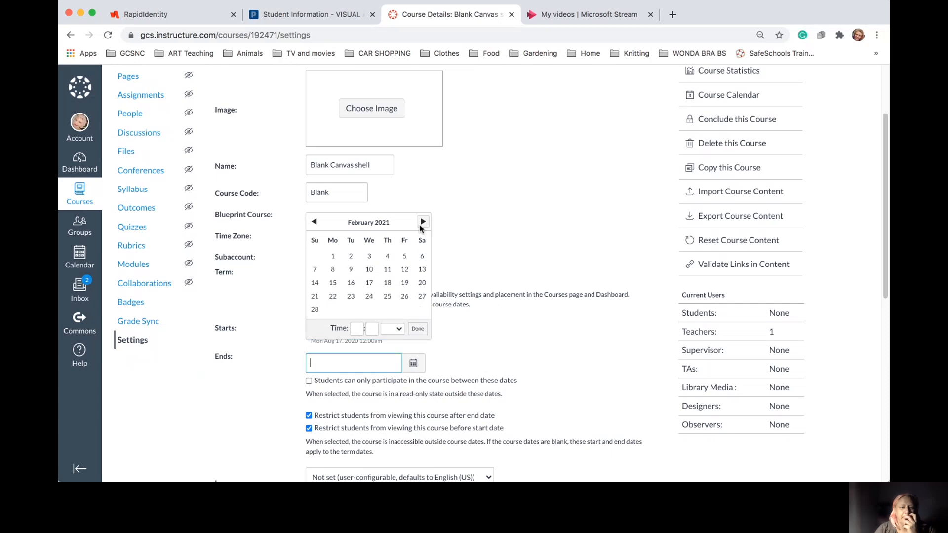
pyautogui.click(422, 222)
pyautogui.click(423, 222)
pyautogui.click(422, 222)
pyautogui.click(422, 222)
pyautogui.click(423, 222)
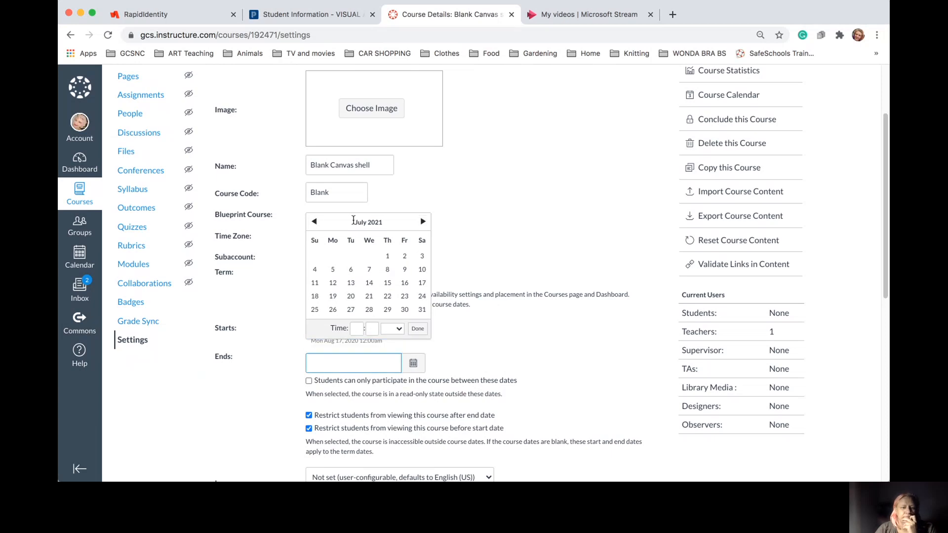
pyautogui.click(314, 222)
pyautogui.click(369, 309)
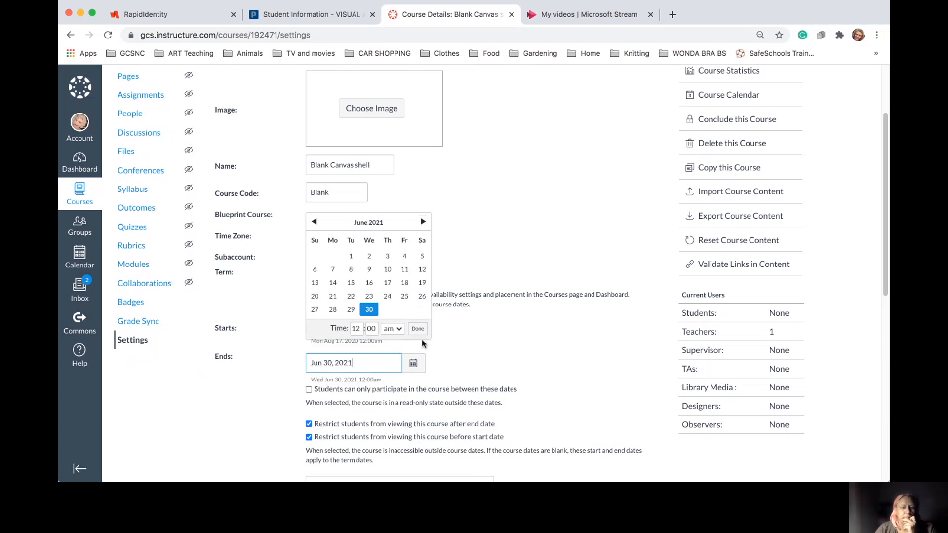
pyautogui.click(418, 328)
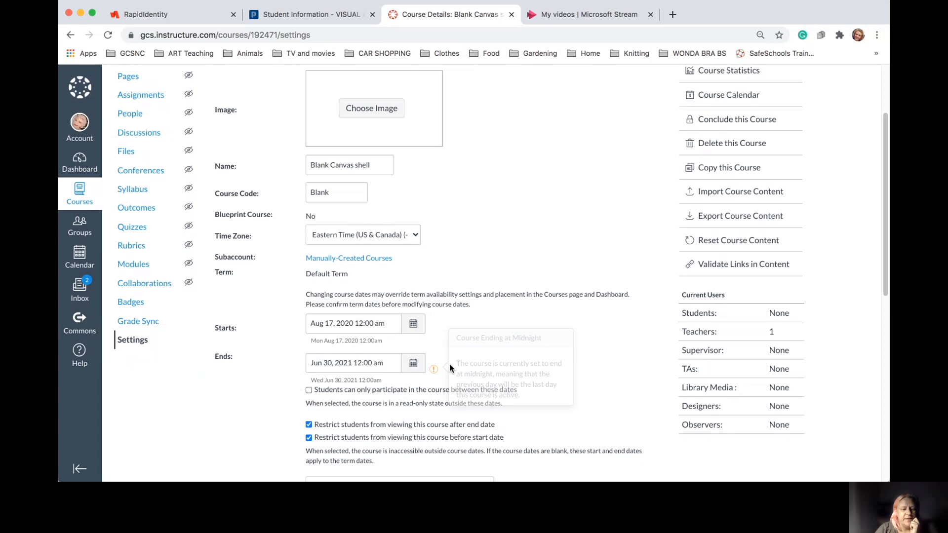
# Under more options, check 'Show recent announcements on Course home page' and update the course details
pyautogui.scroll(-2, 567, 396)
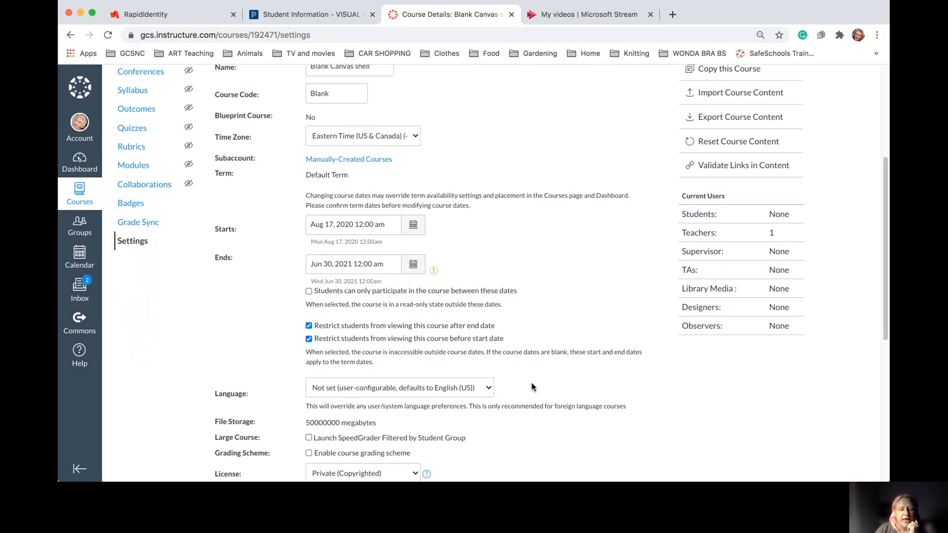
pyautogui.scroll(-3, 511, 379)
pyautogui.scroll(-4, 511, 379)
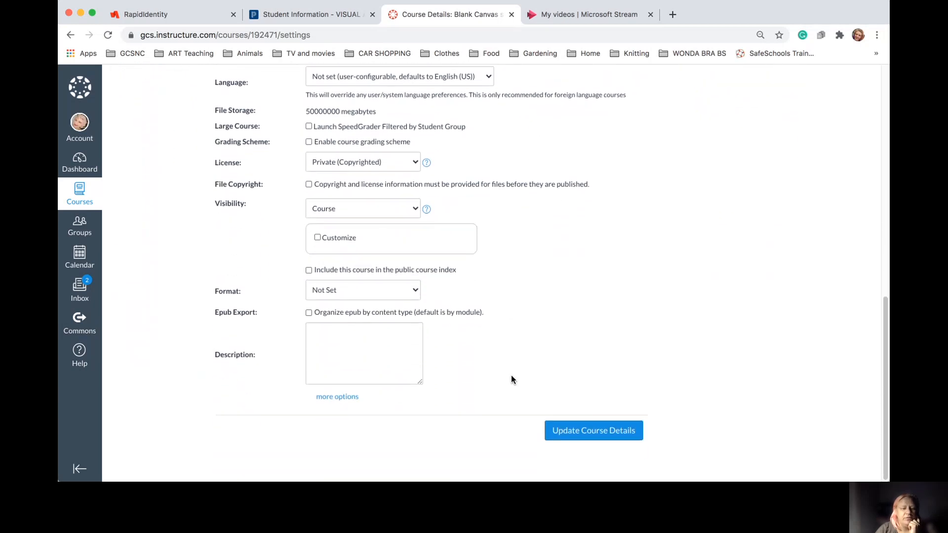
pyautogui.click(330, 400)
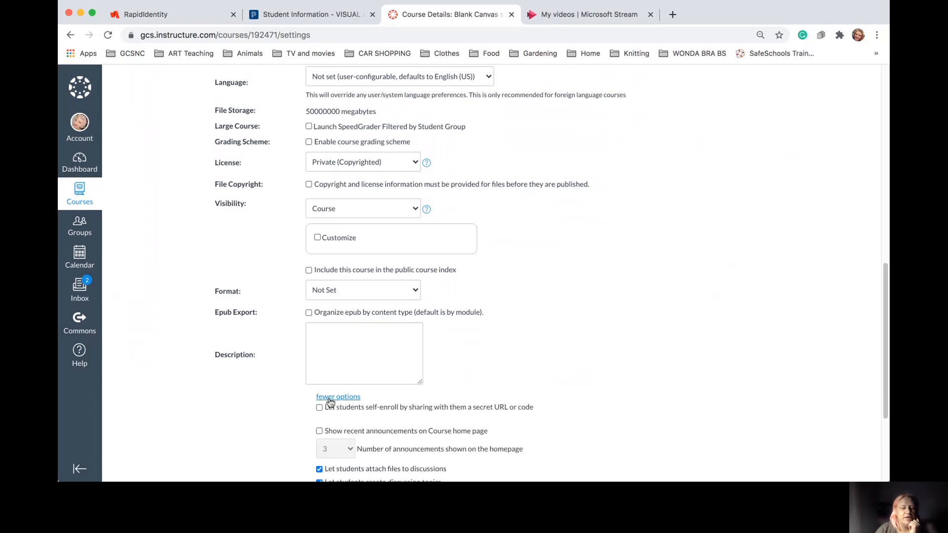
pyautogui.scroll(-5, 494, 390)
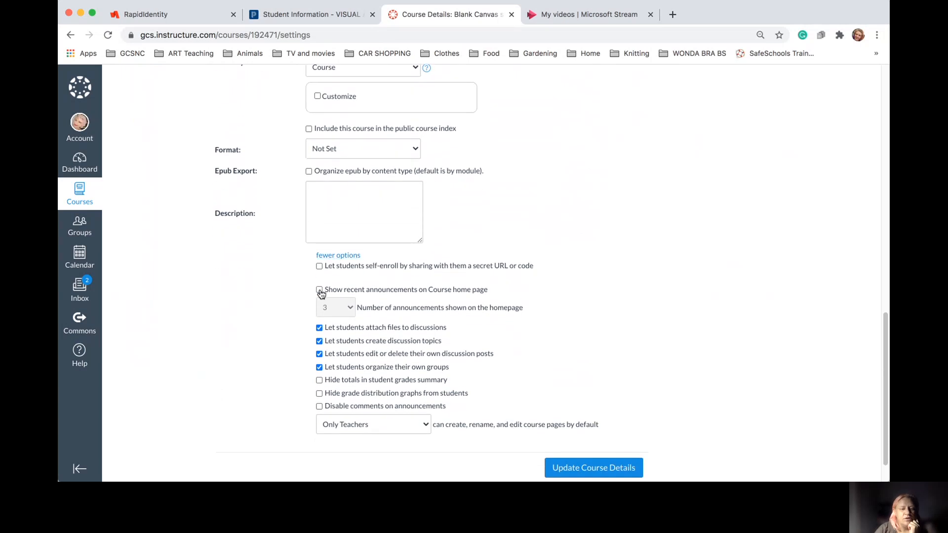
pyautogui.click(320, 291)
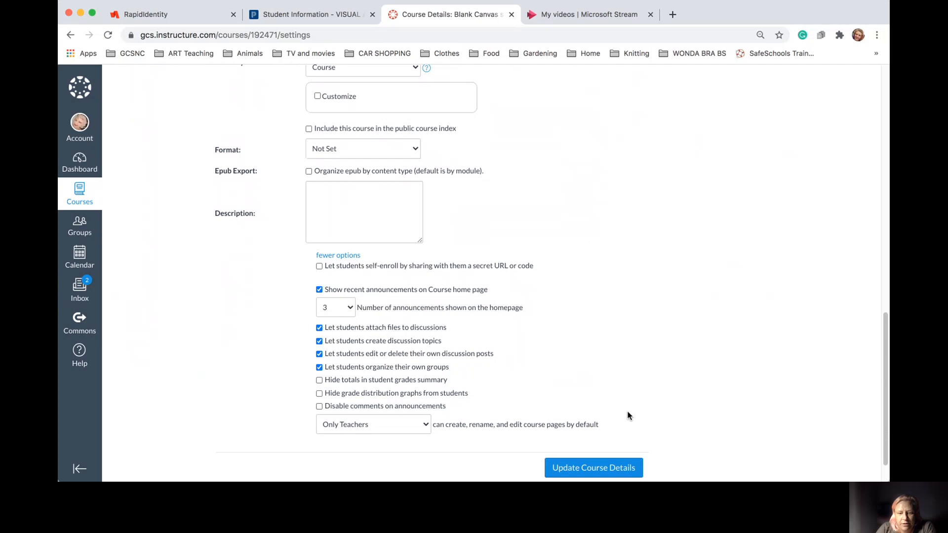
pyautogui.click(570, 469)
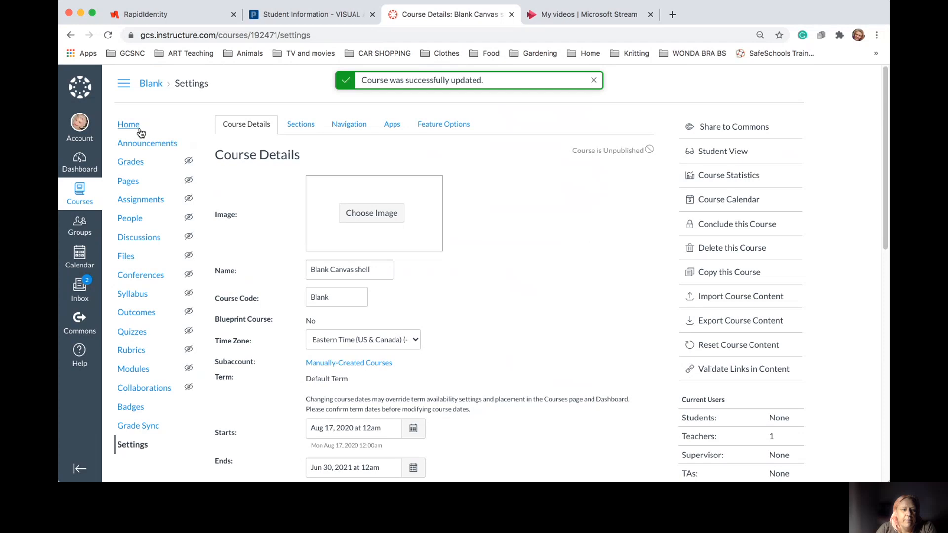
# Go to the Blank Canvas shell home page and view its new Recent Announcements section
pyautogui.click(129, 126)
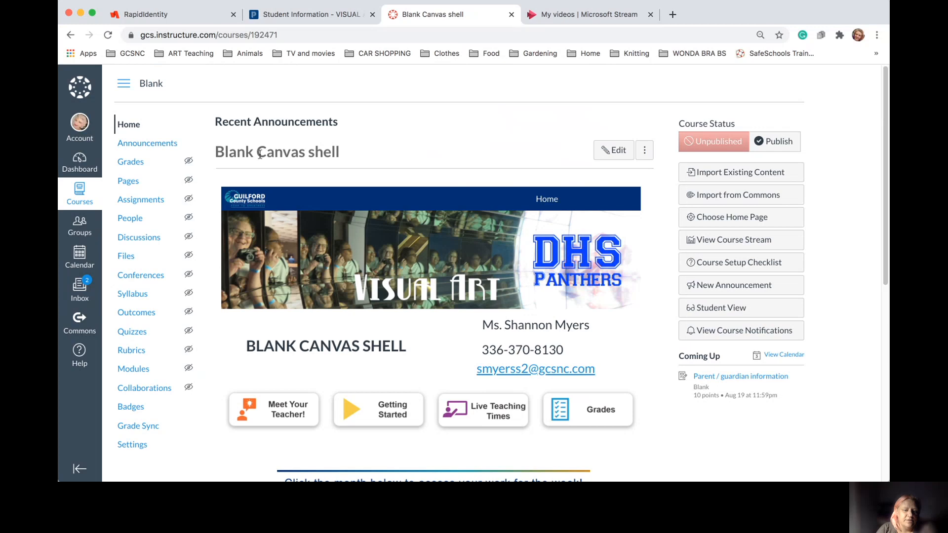
pyautogui.scroll(-1, 437, 171)
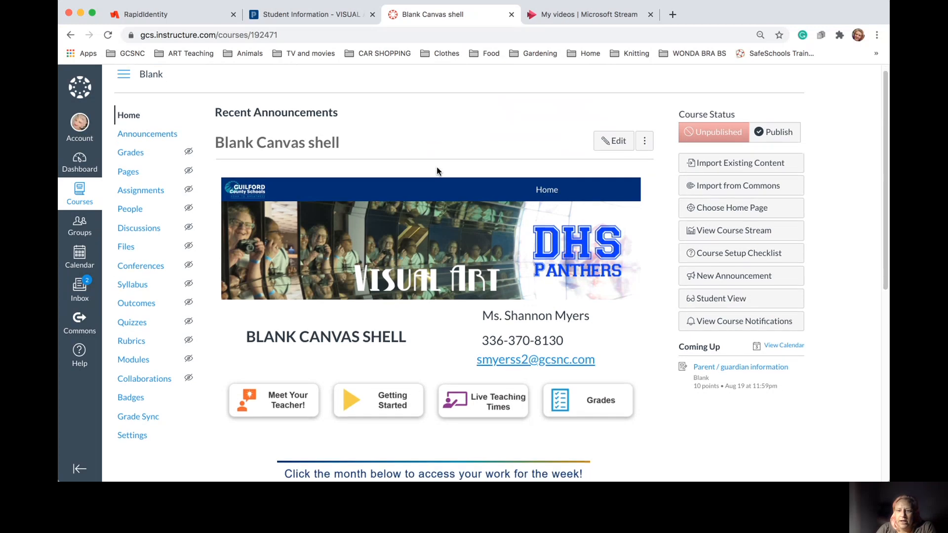
pyautogui.scroll(1, 444, 111)
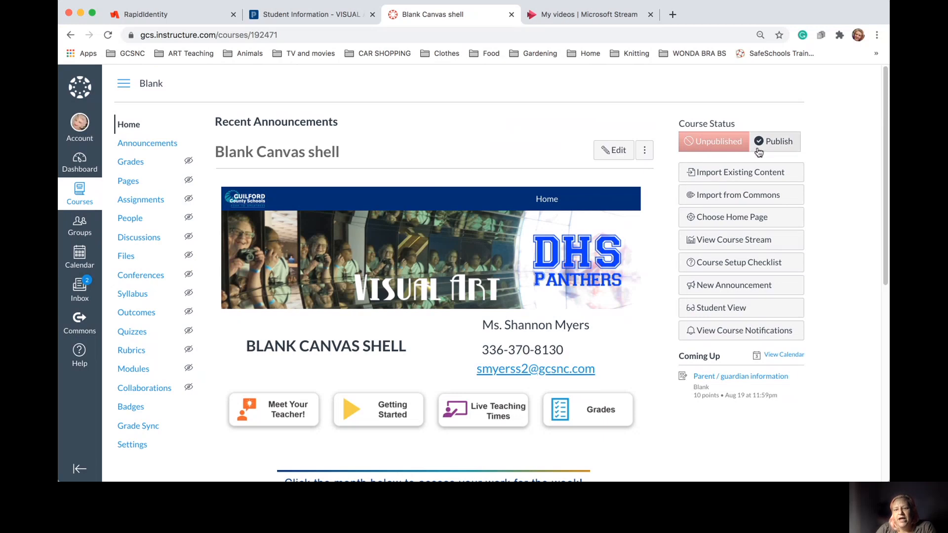
# Publish the course and go to its Homepage front page under Pages
pyautogui.click(773, 142)
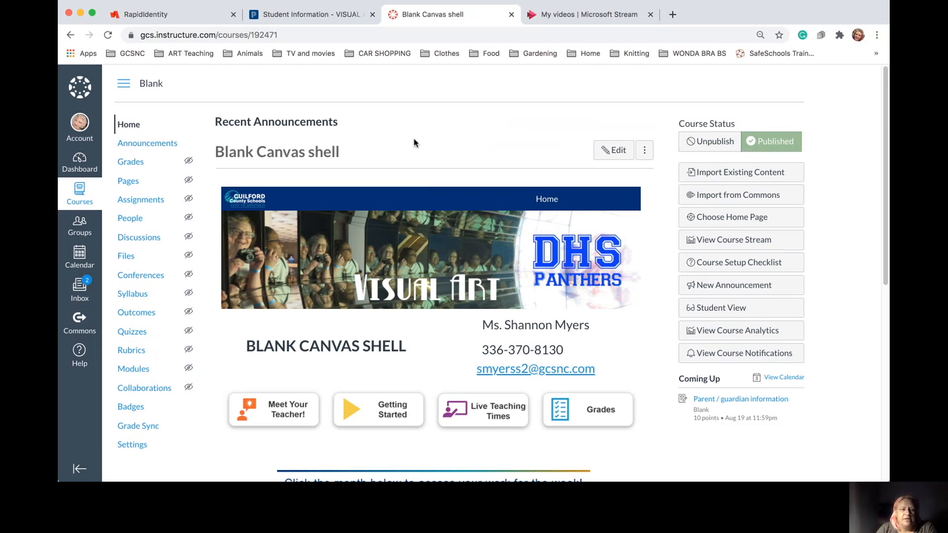
pyautogui.click(130, 182)
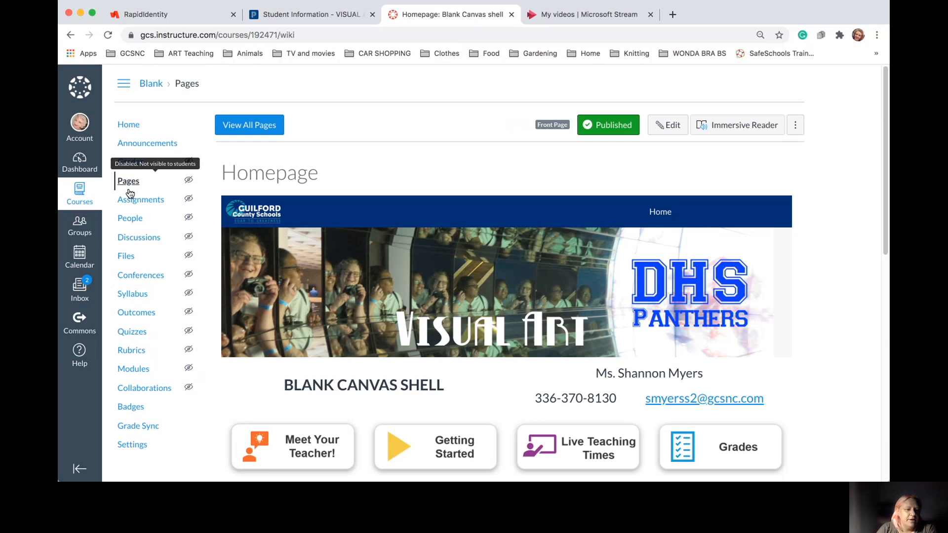
# Pass through Files back to Pages and list all of the course's pages
pyautogui.click(126, 257)
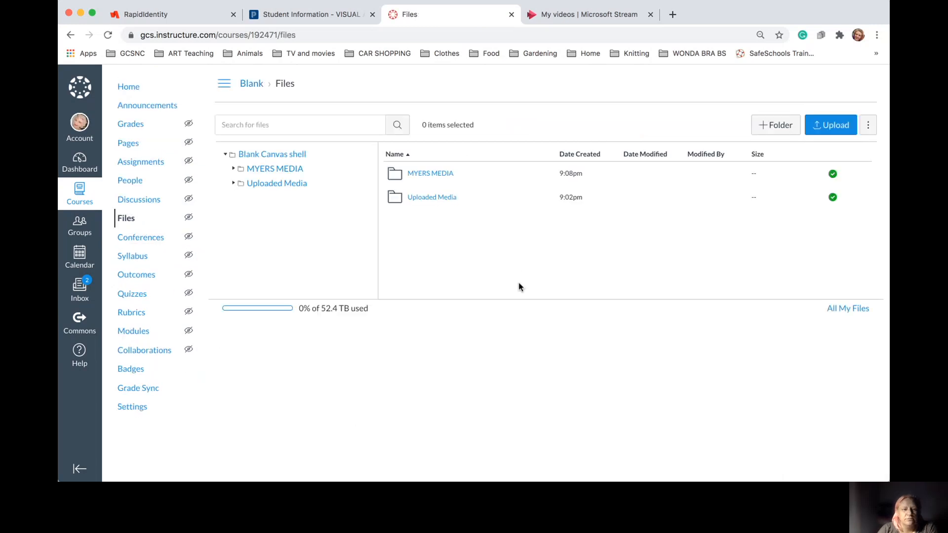
pyautogui.click(129, 145)
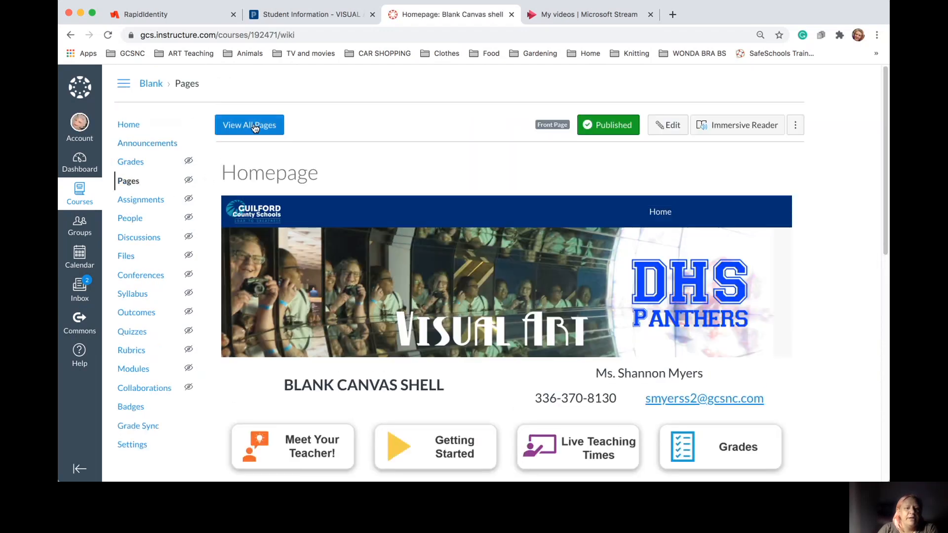
pyautogui.click(256, 125)
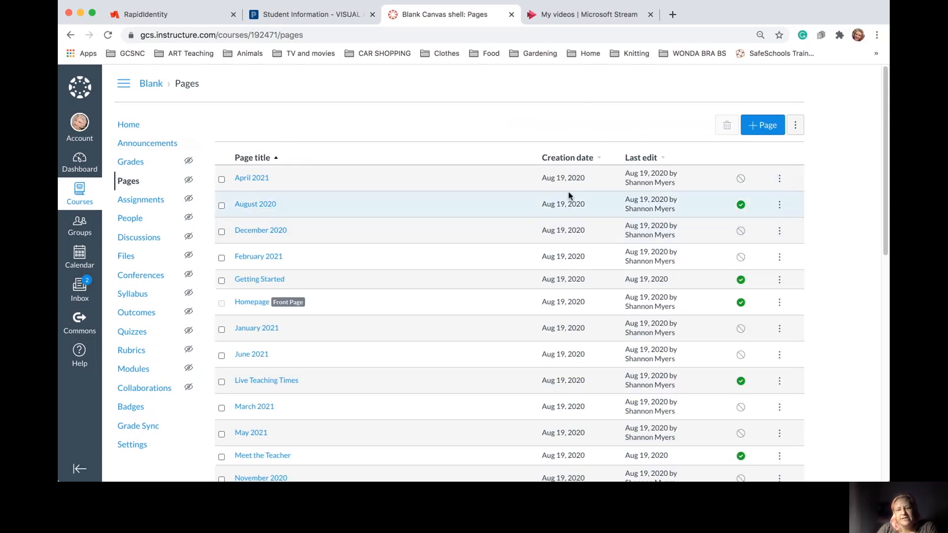
# Mark the April 2021 page published and review the publish status of the listed pages
pyautogui.click(741, 178)
pyautogui.click(740, 177)
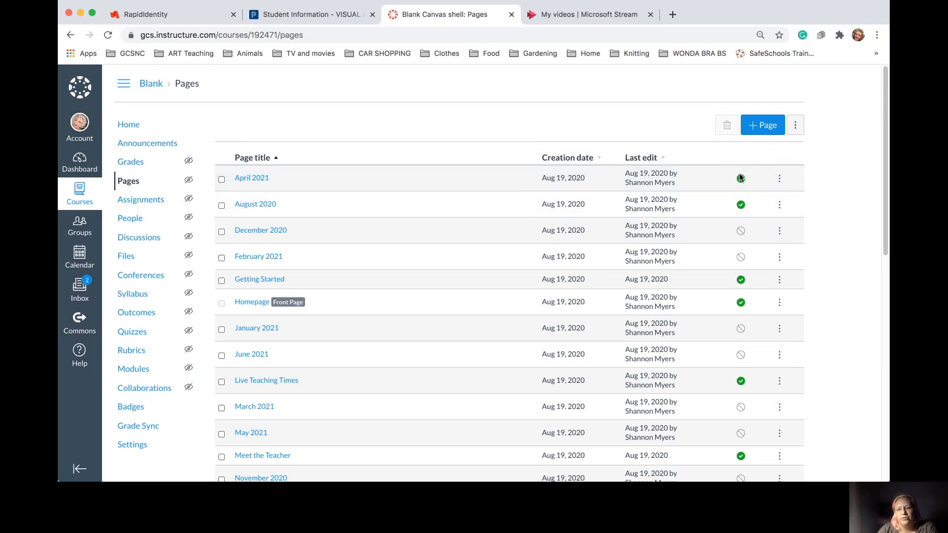
pyautogui.click(740, 179)
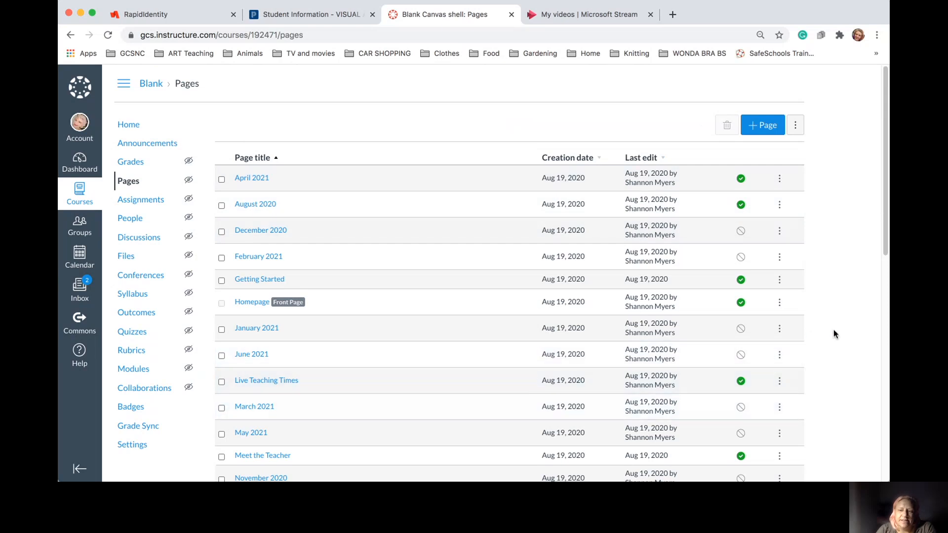
pyautogui.scroll(-10, 834, 331)
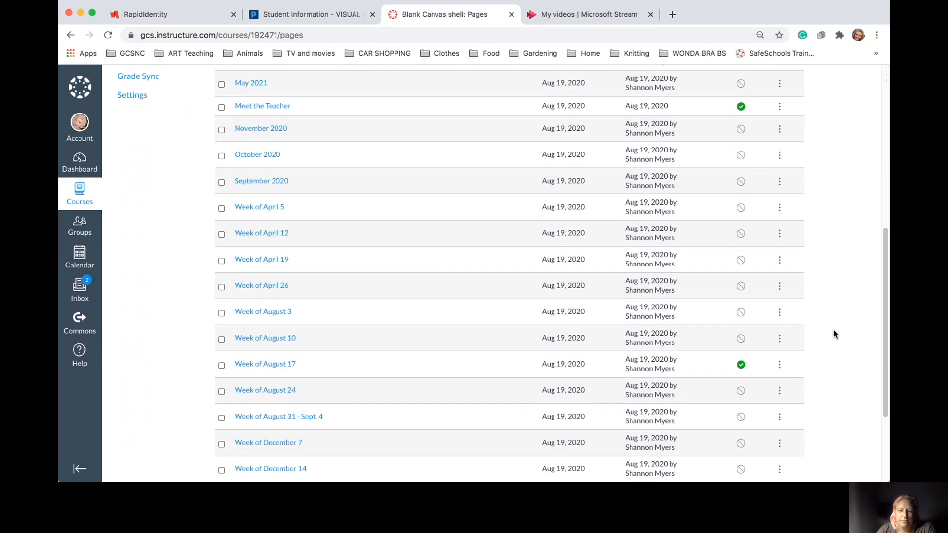
pyautogui.scroll(7, 834, 334)
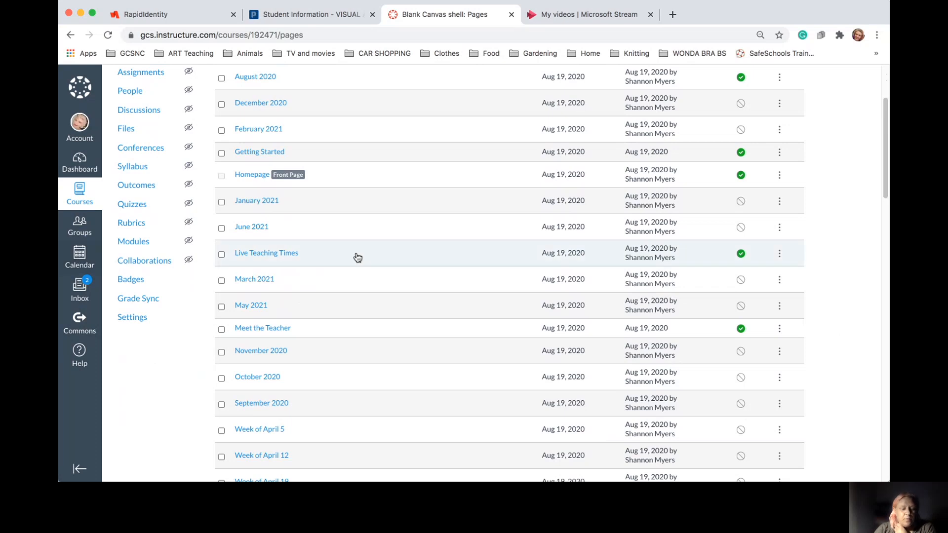
pyautogui.scroll(-3, 718, 285)
pyautogui.scroll(-10, 718, 286)
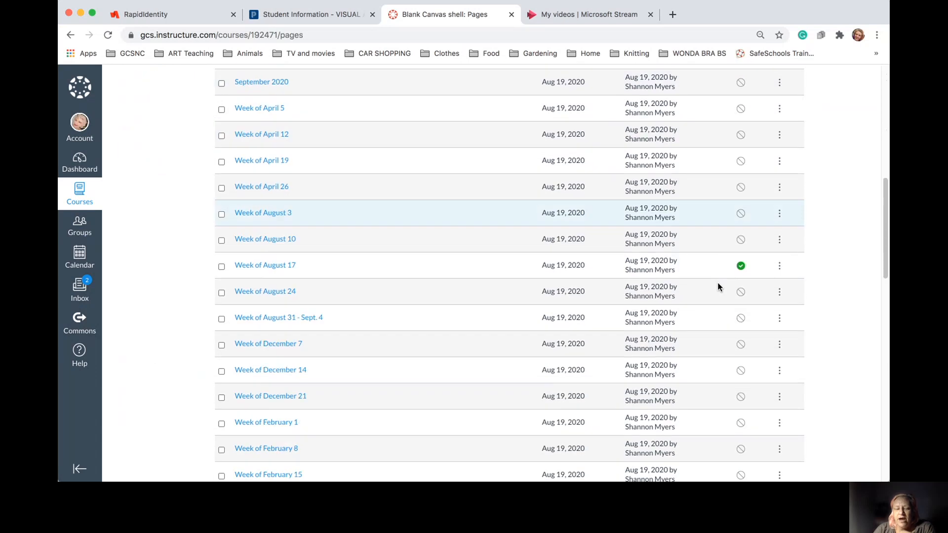
pyautogui.scroll(15, 718, 287)
pyautogui.scroll(-2, 718, 286)
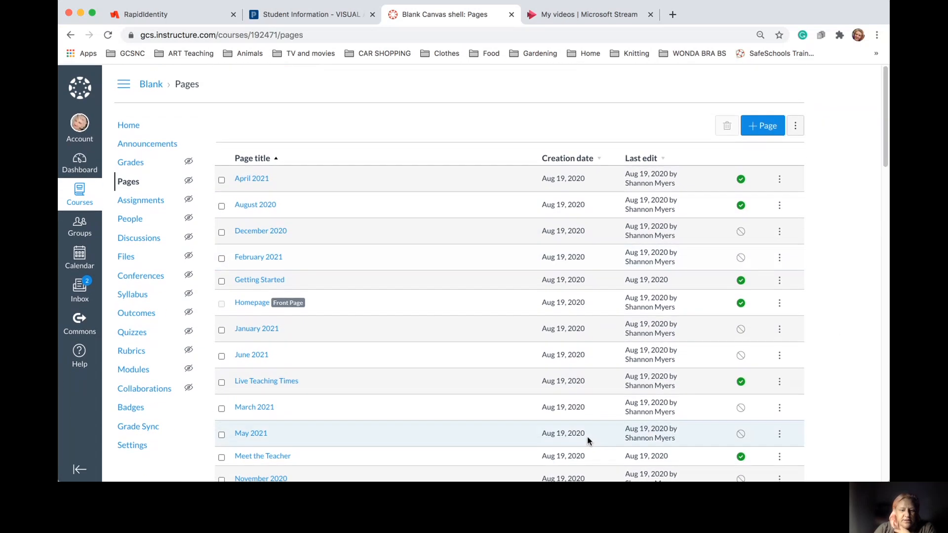